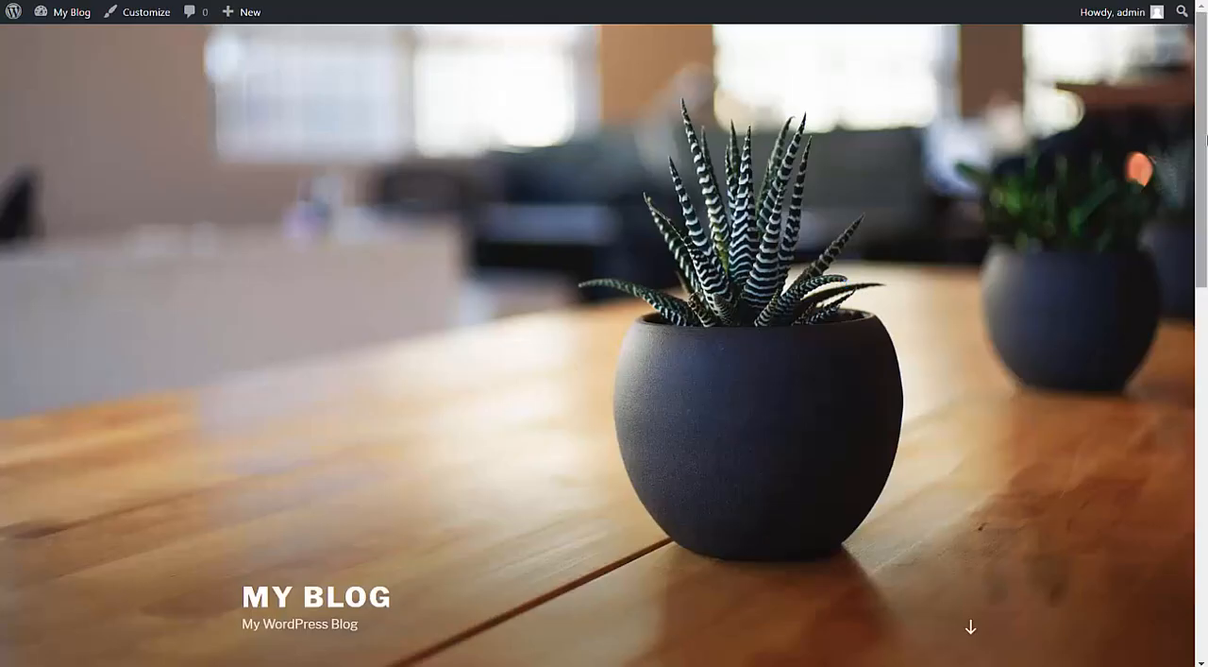
Activate the installed Twenty Fifteen theme for the blog.
left_click_drag(1201, 140, 1185, 174)
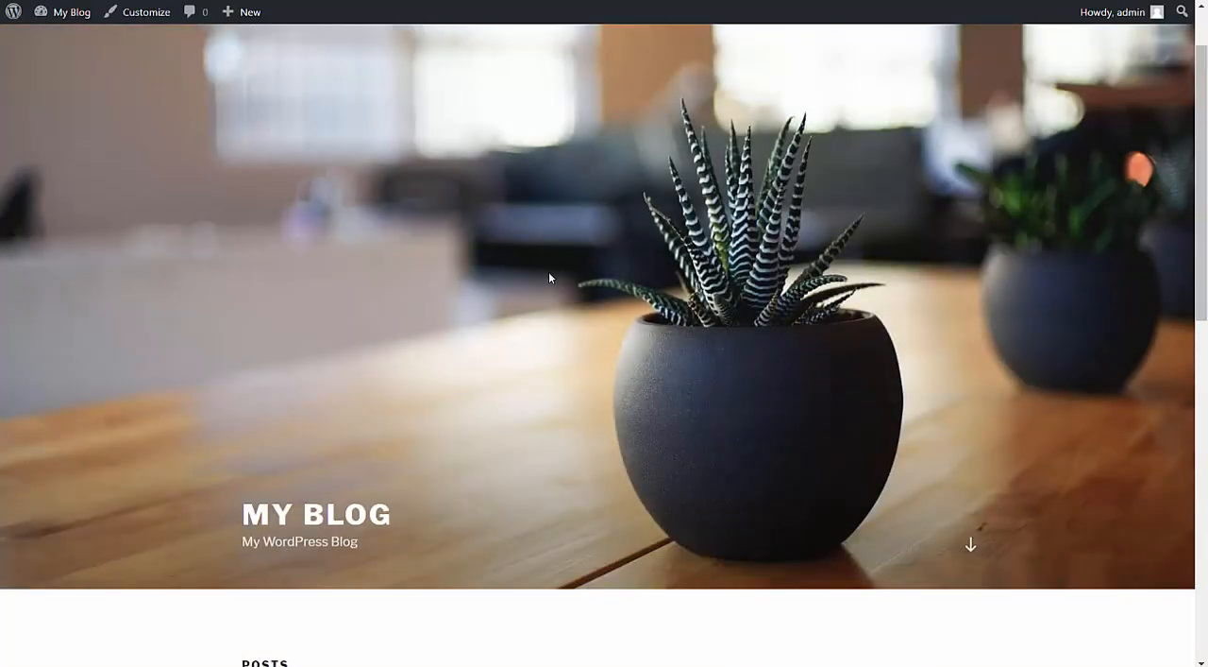
scroll(548, 271, "up", 1)
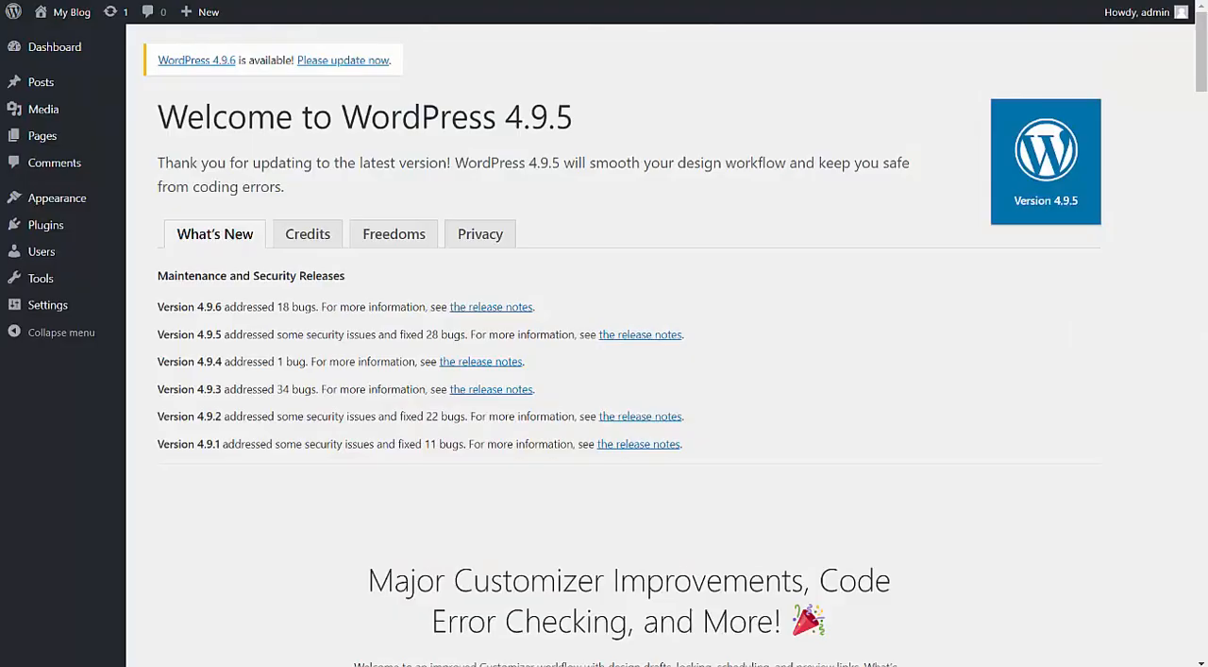
left_click(79, 200)
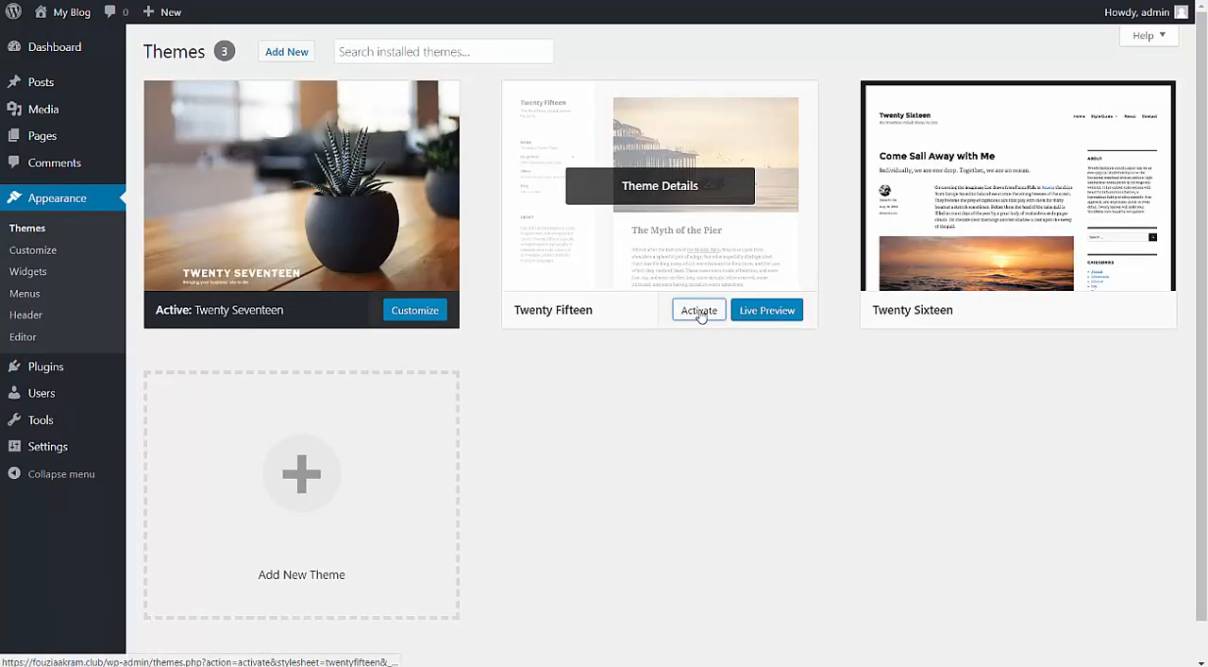
left_click(698, 311)
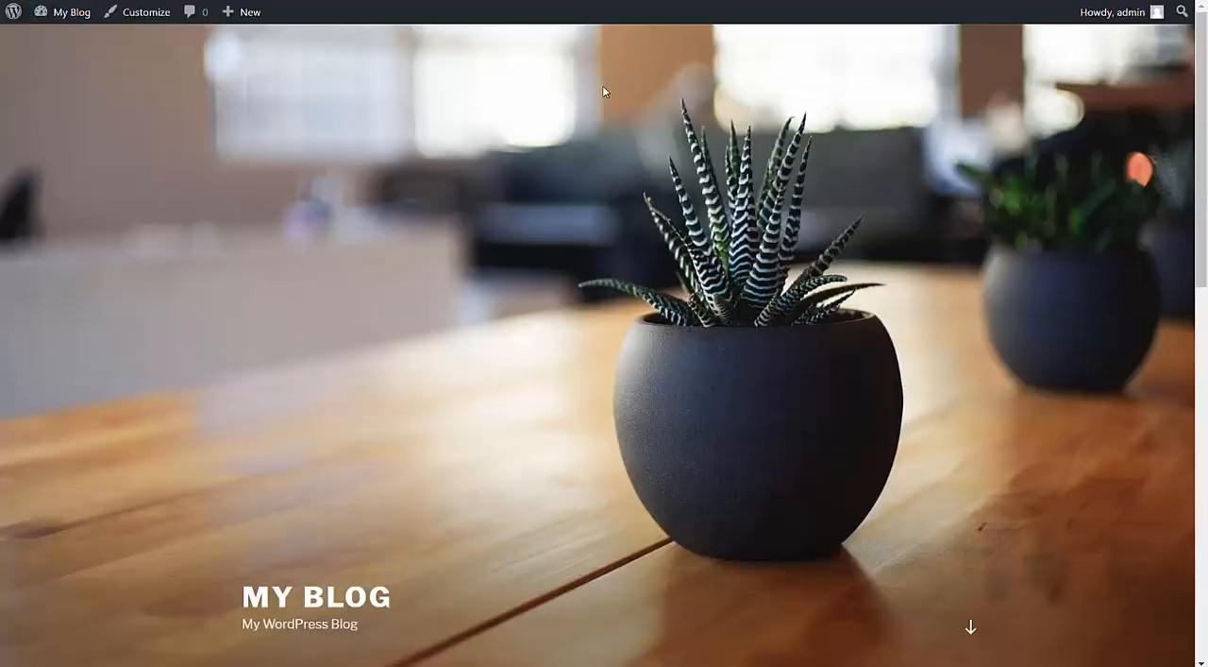
Reload the blog's front page and look over its layout under the Twenty Fifteen theme.
right_click(615, 80)
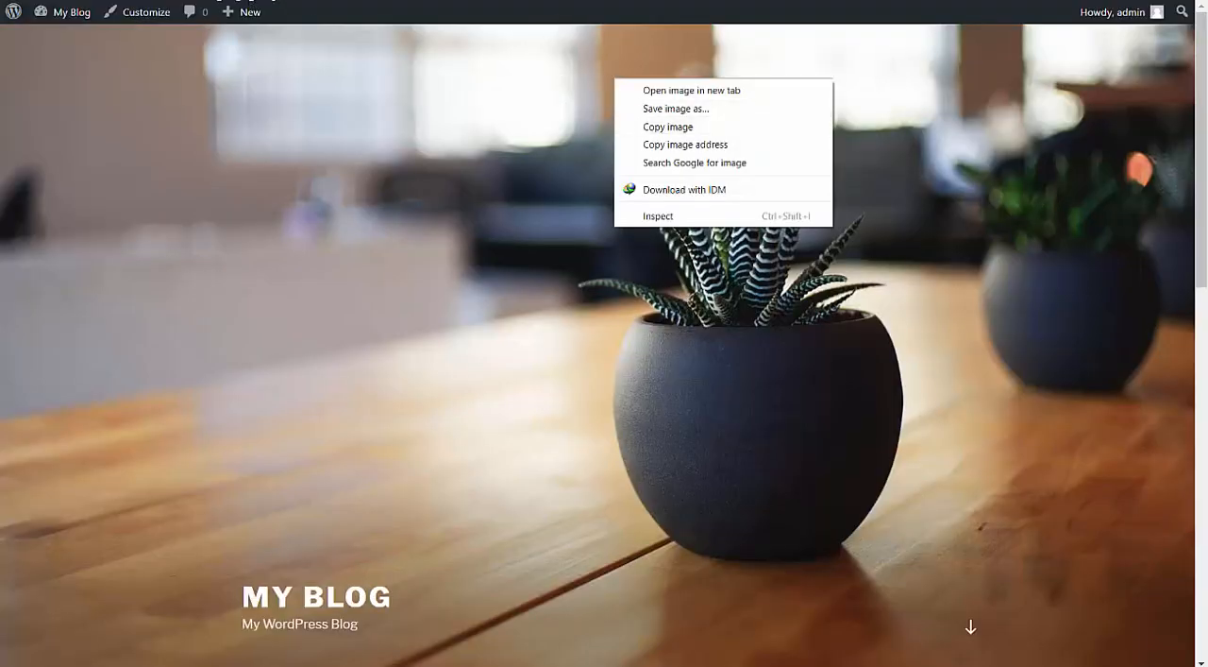
key("Escape")
key("F5")
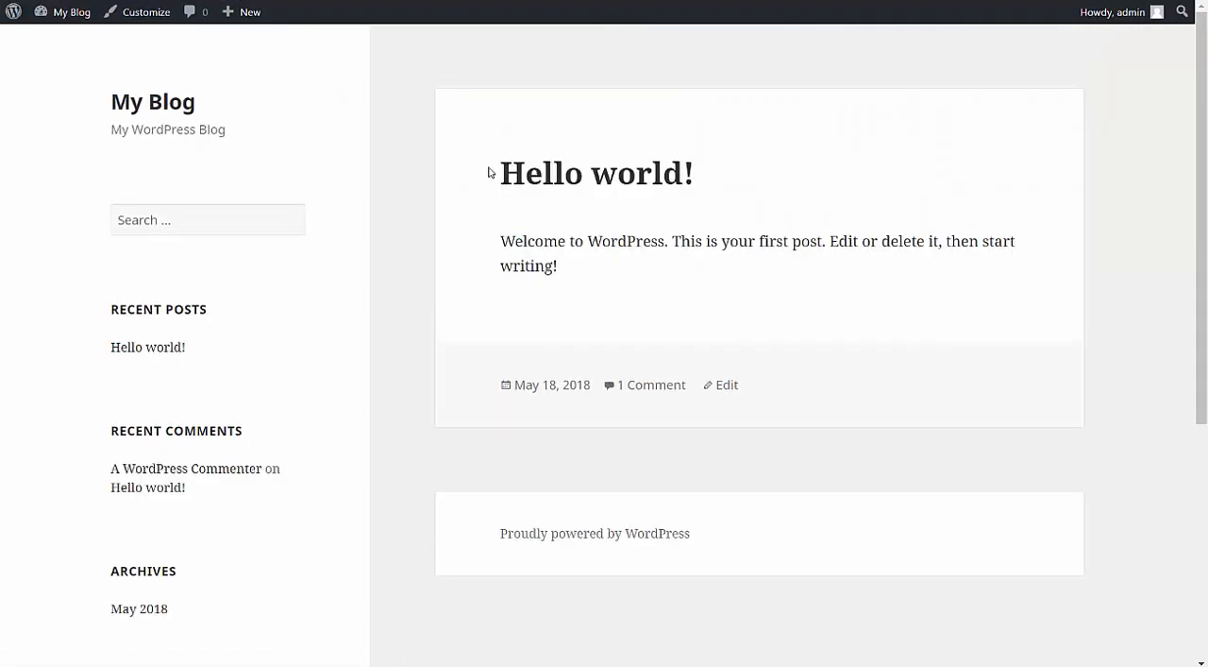
mouse_move(1204, 121)
left_mouse_down()
mouse_move(1204, 374)
mouse_move(1202, 114)
left_mouse_up()
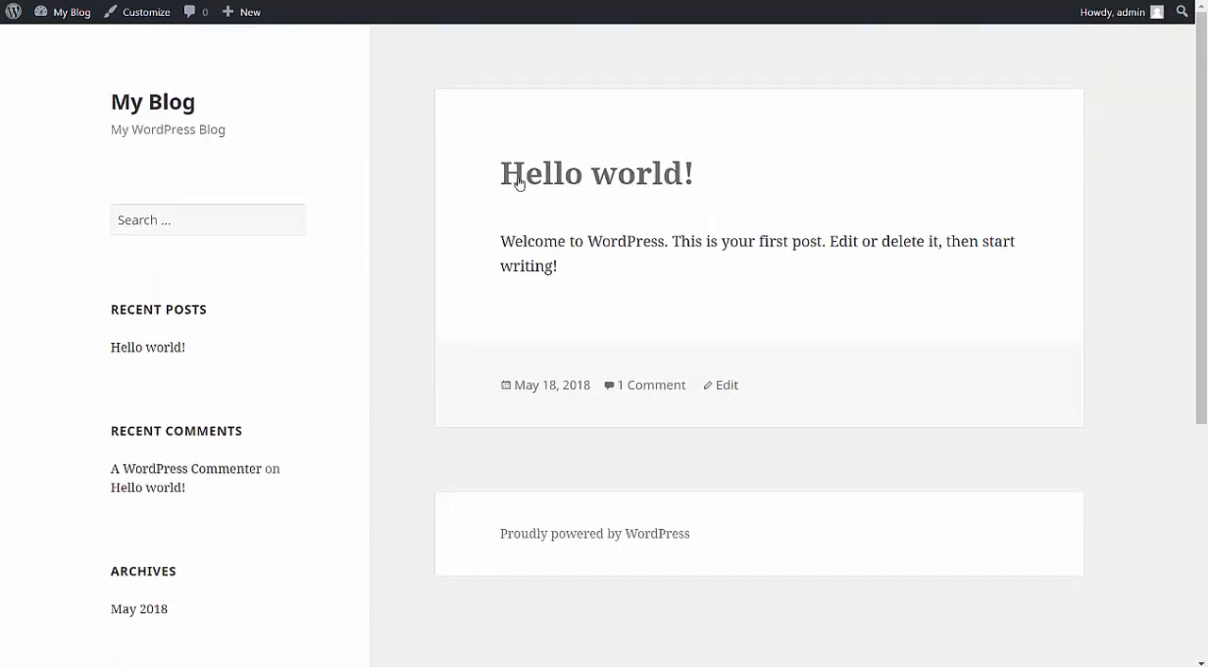
triple_click(580, 262)
left_click(584, 271)
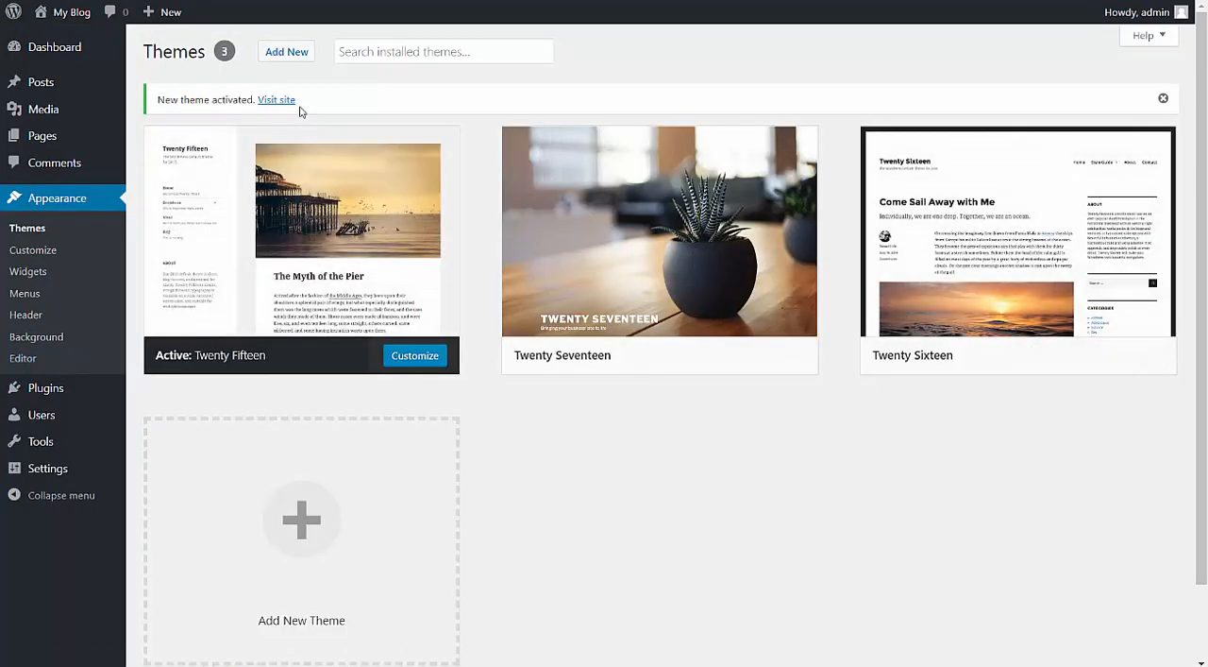
Find the ColorMag theme among the popular themes available to add, install it and activate it.
left_click(303, 58)
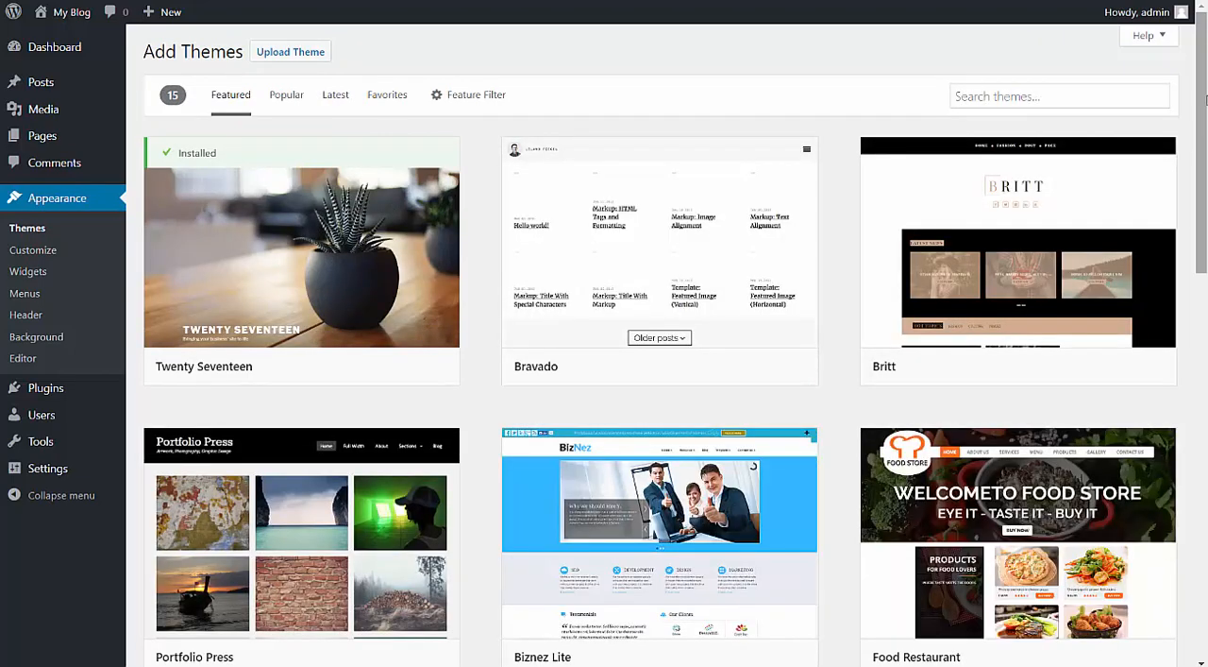
left_click_drag(1206, 100, 1205, 149)
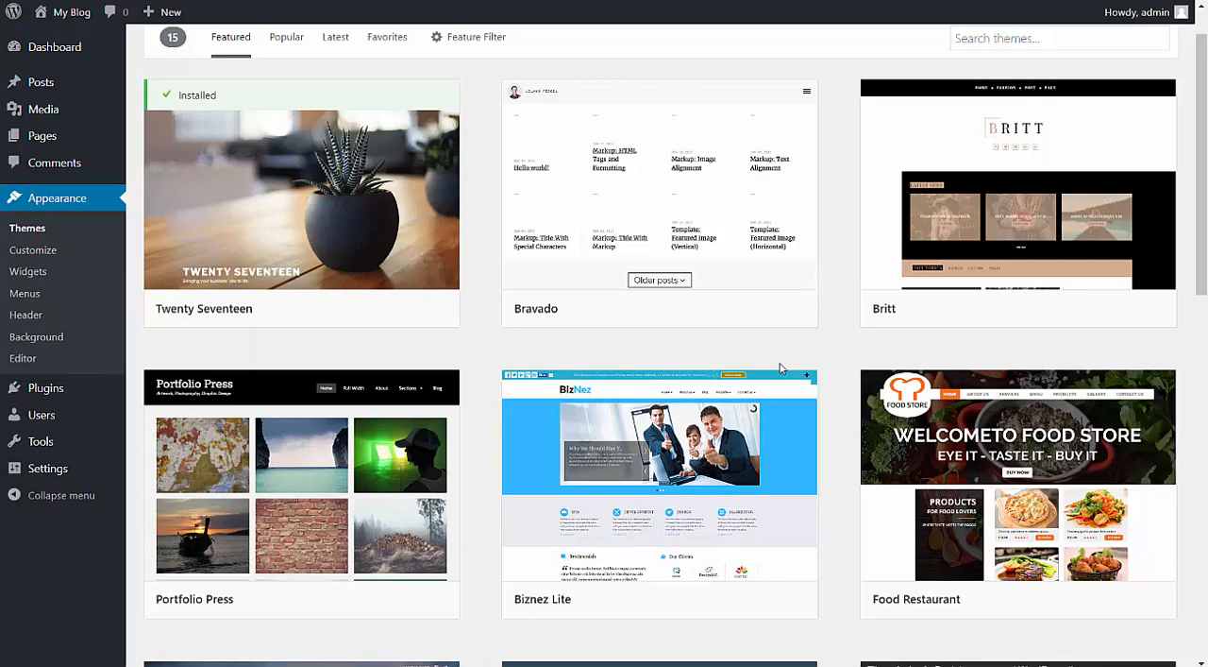
scroll(548, 343, "up", 1)
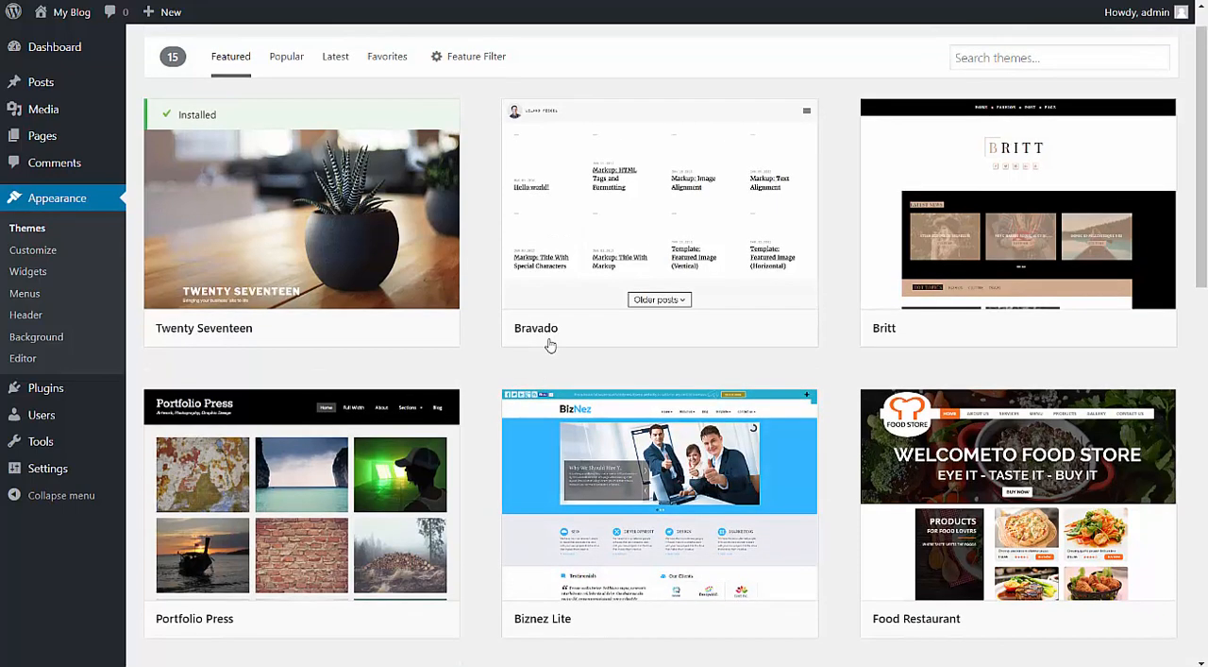
left_click(294, 96)
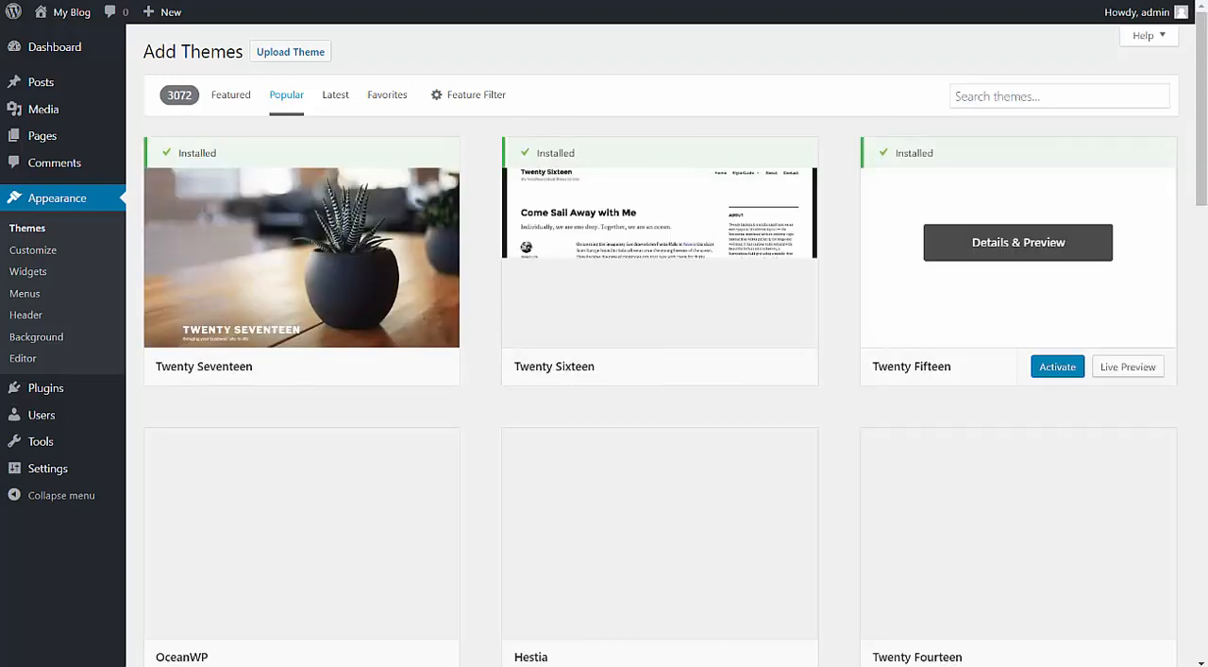
scroll(660, 340, "down", 3)
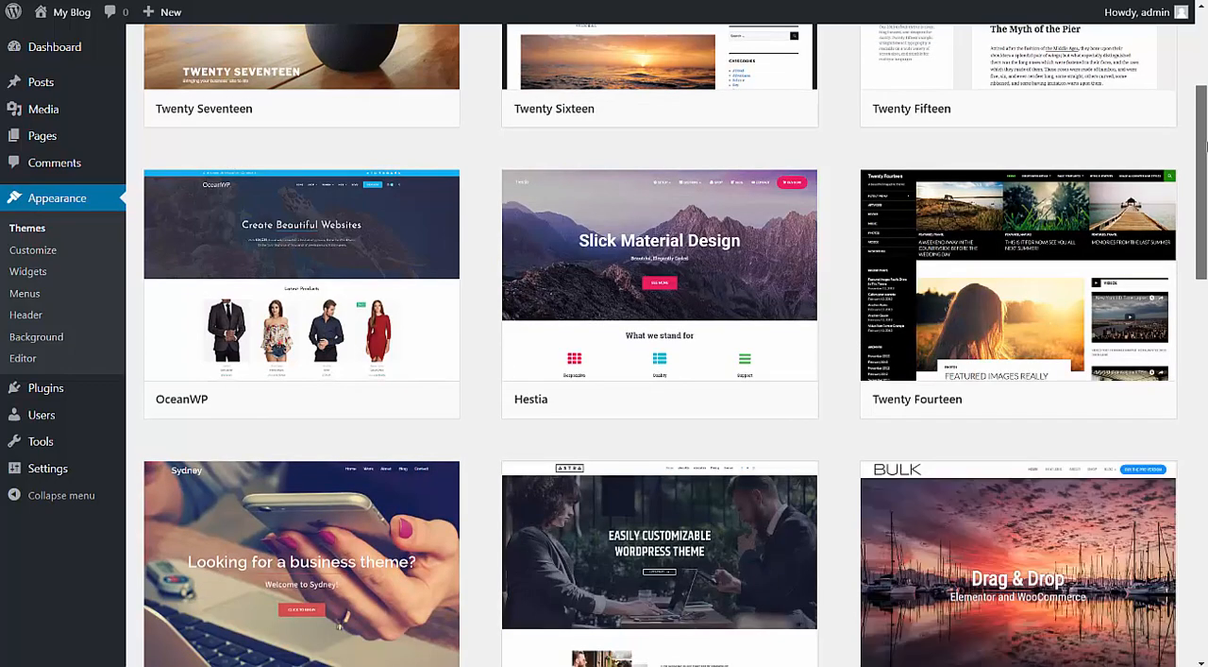
left_click_drag(1204, 145, 1207, 450)
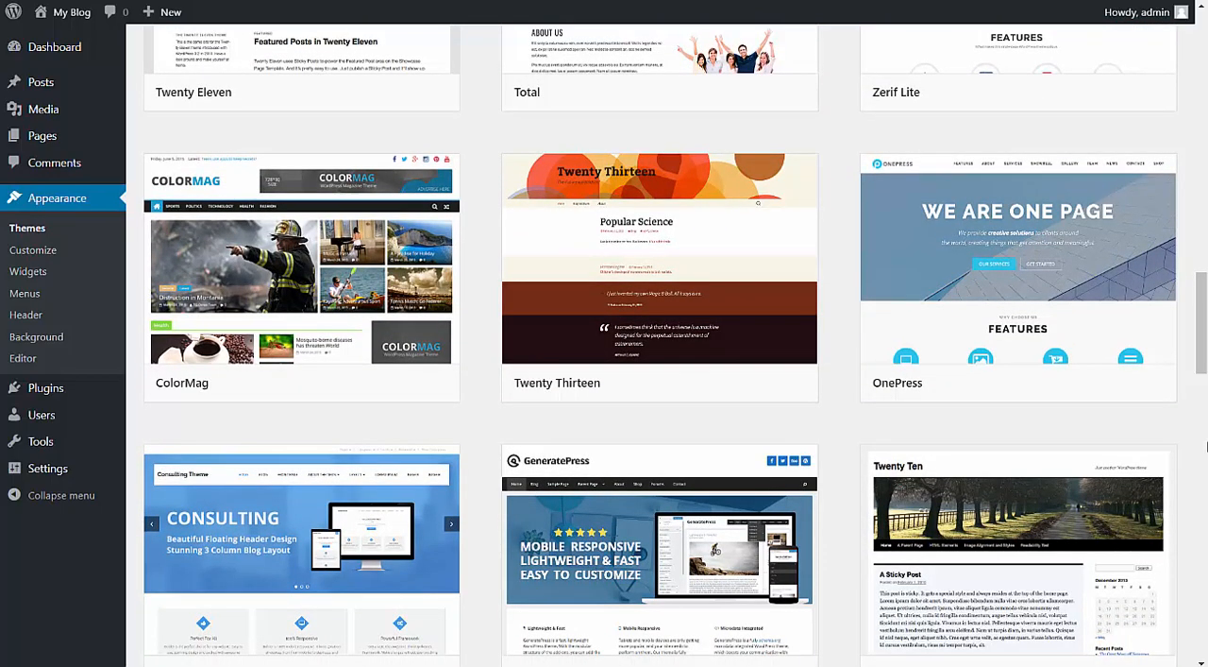
mouse_move(357, 283)
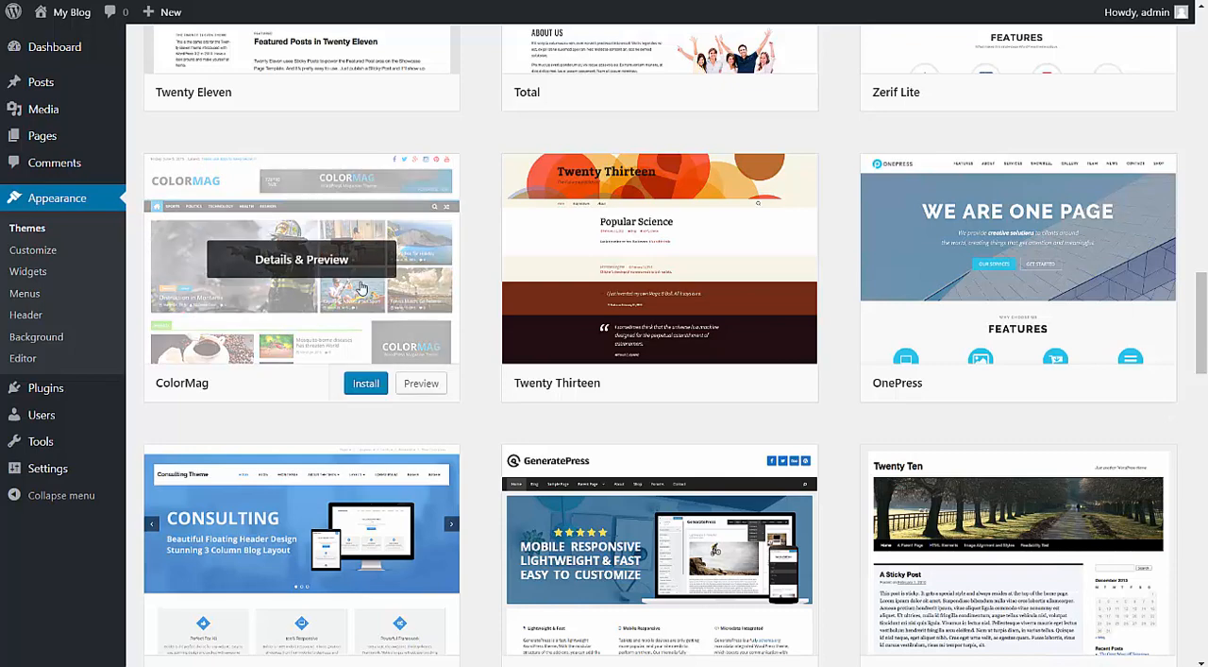
left_click(367, 384)
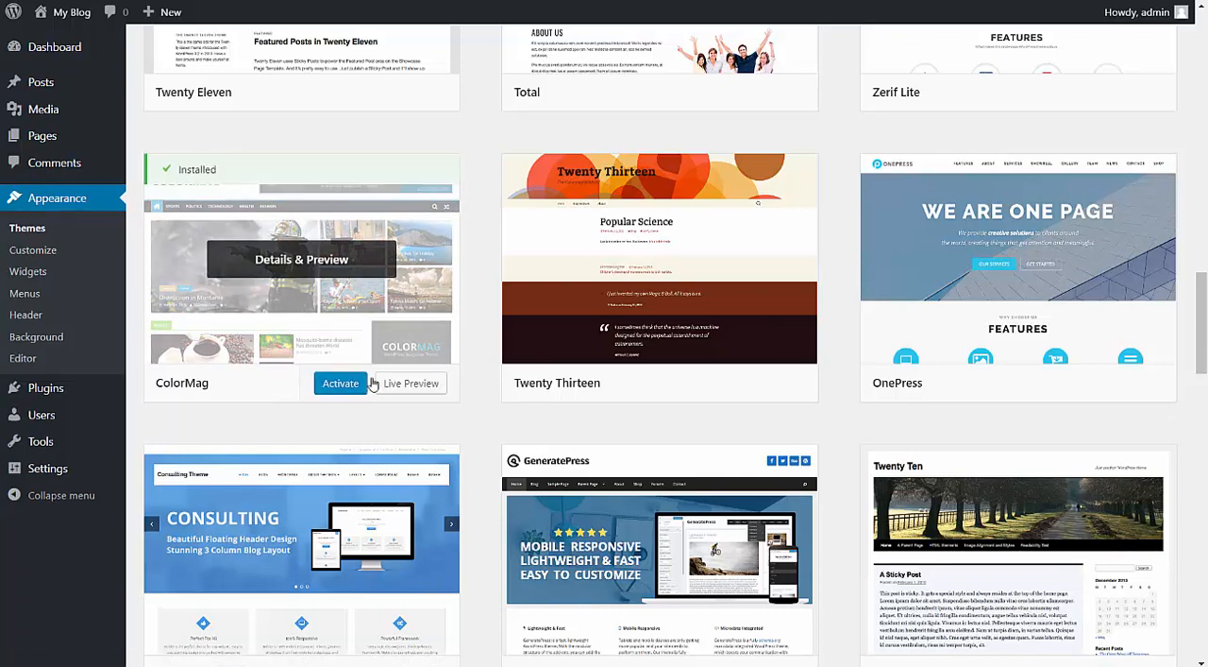
left_click(342, 383)
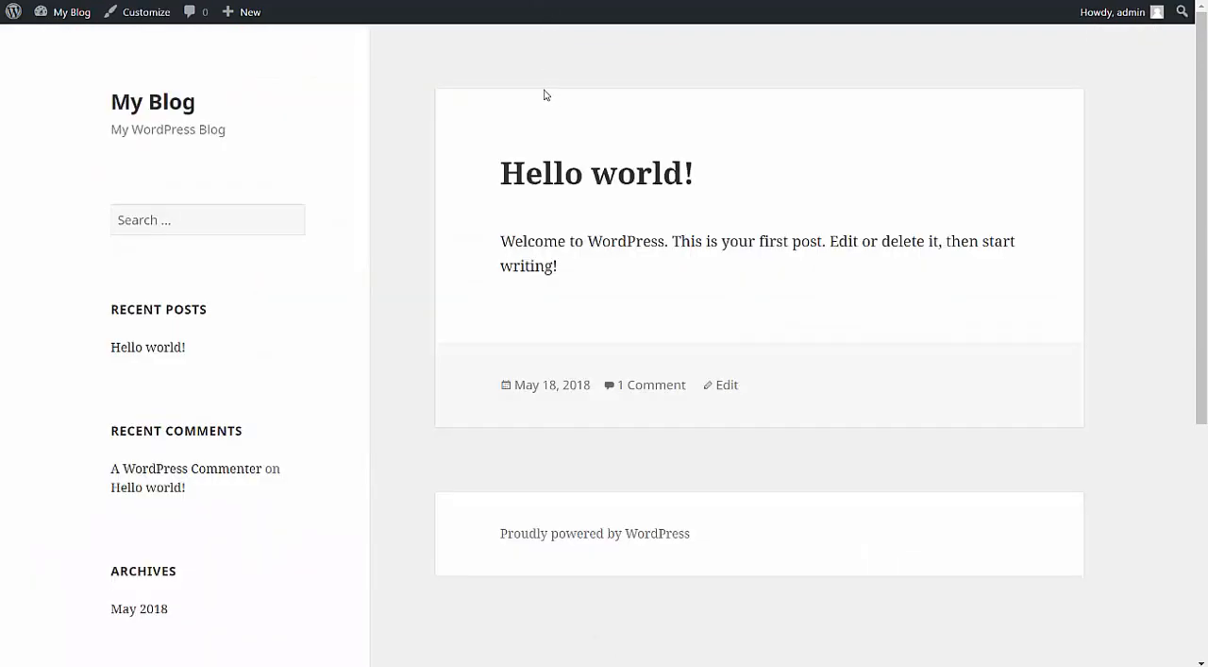
Reload the blog's front page and examine its layout under the ColorMag theme.
right_click(530, 57)
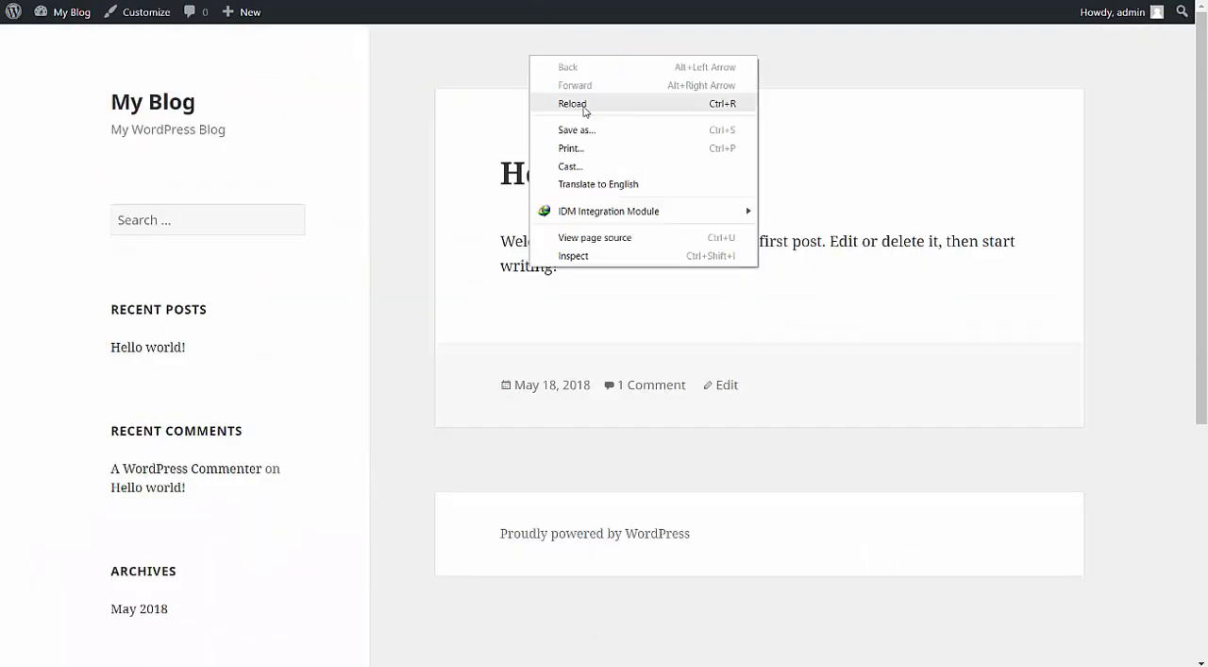
left_click(582, 101)
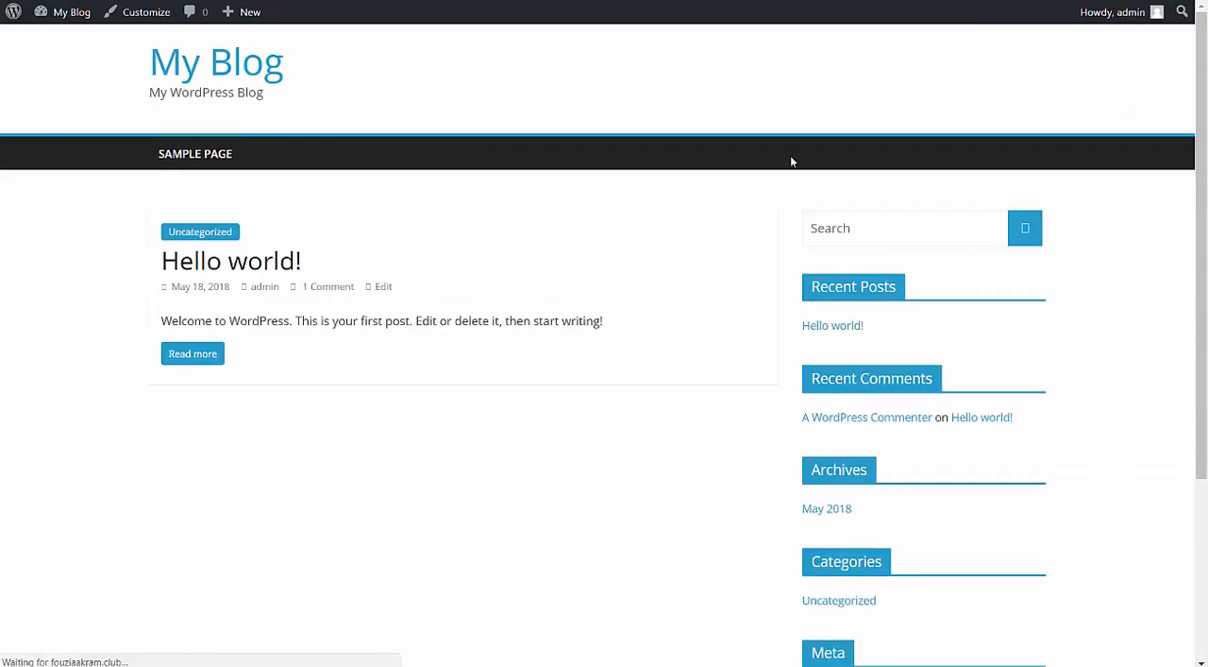
scroll(1039, 177, "down", 3)
scroll(694, 104, "up", 3)
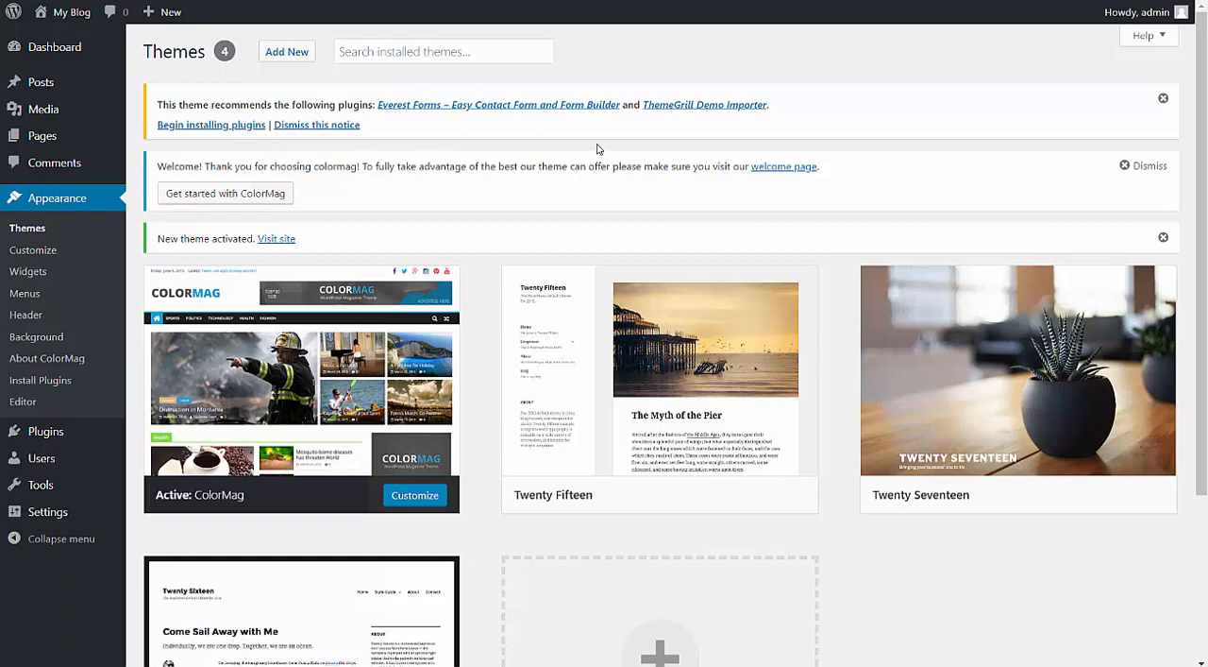
Review the details of the recommended ThemeGrill Demo Importer plugin without installing it, and close them.
left_click(714, 113)
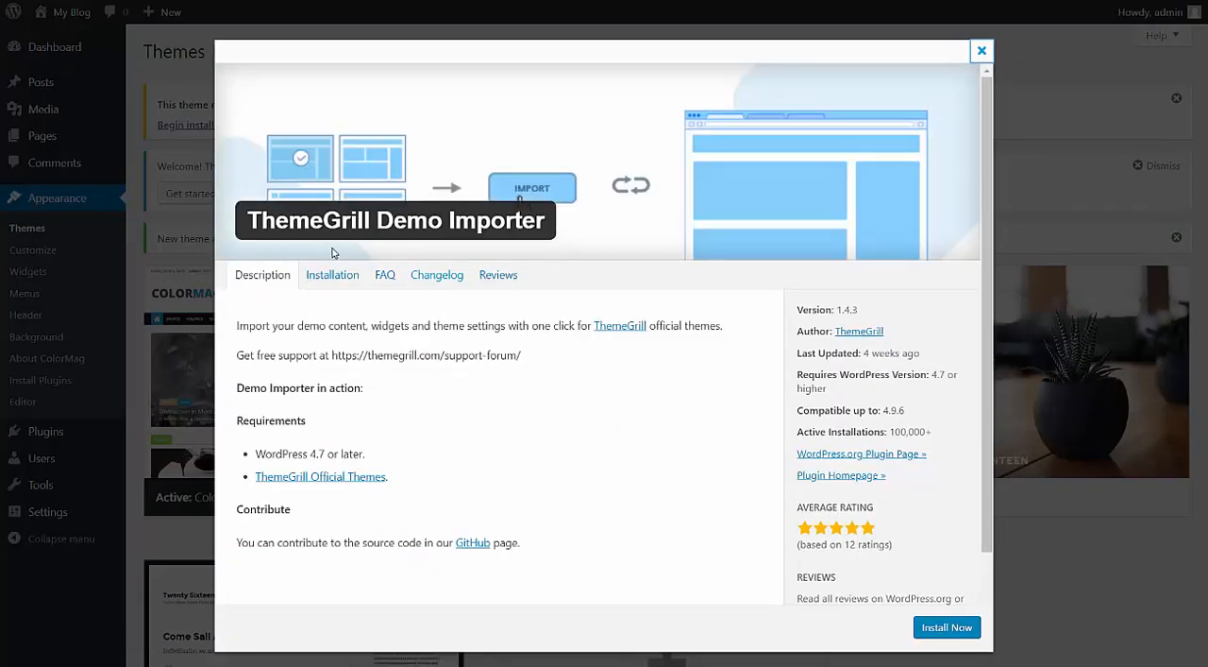
scroll(568, 253, "down", 2)
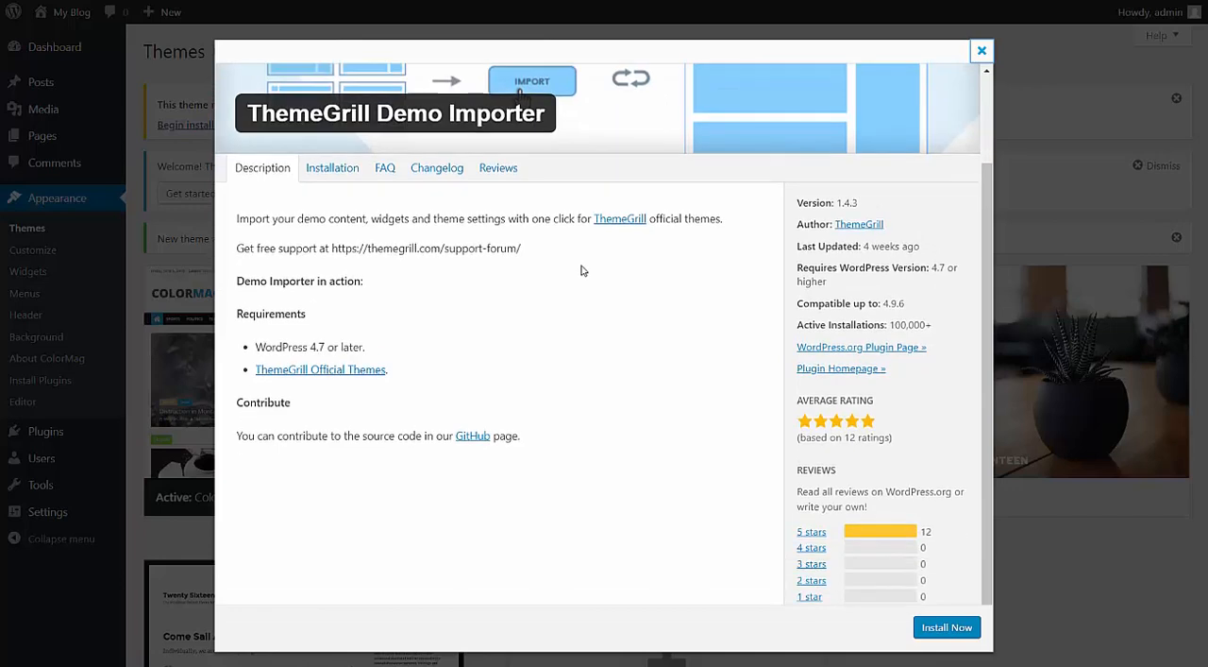
scroll(544, 317, "up", 2)
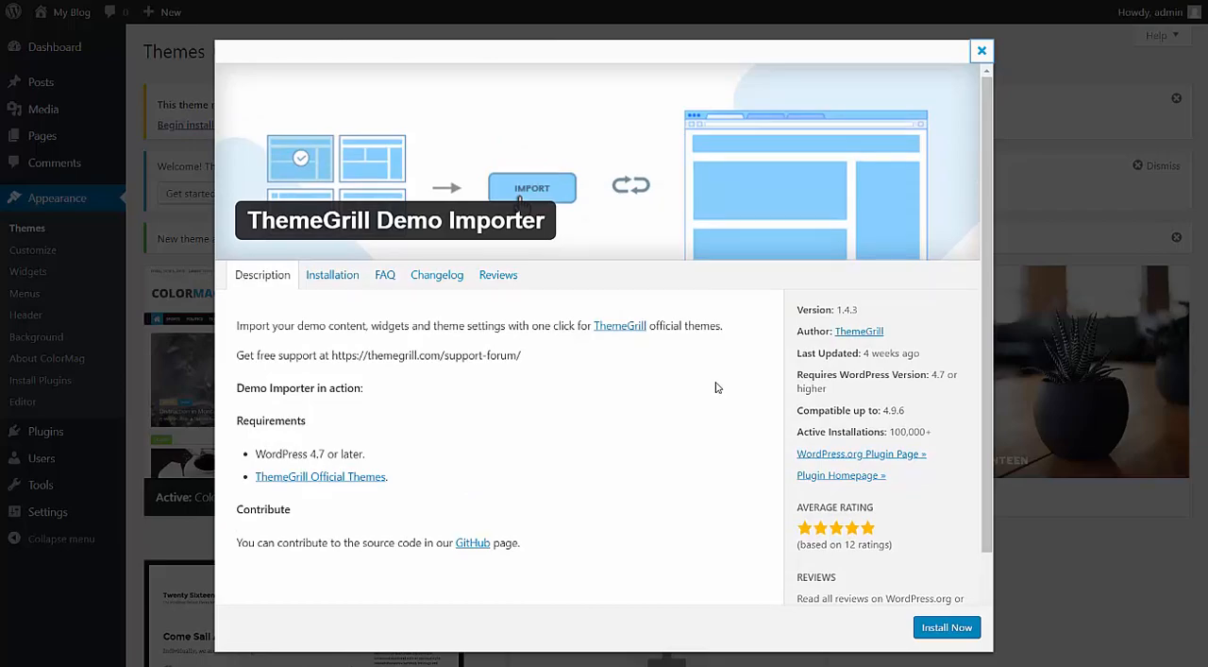
left_click(982, 50)
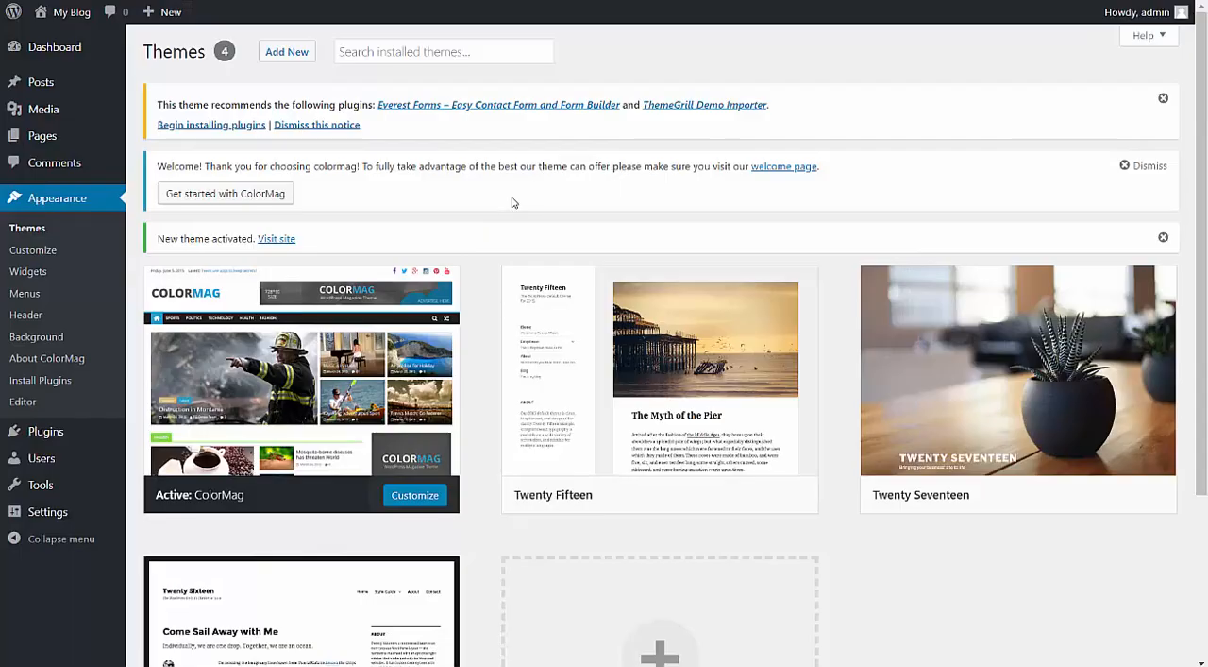
Open the ColorMag getting-started page and review its setup options and supported plugins.
left_click(279, 195)
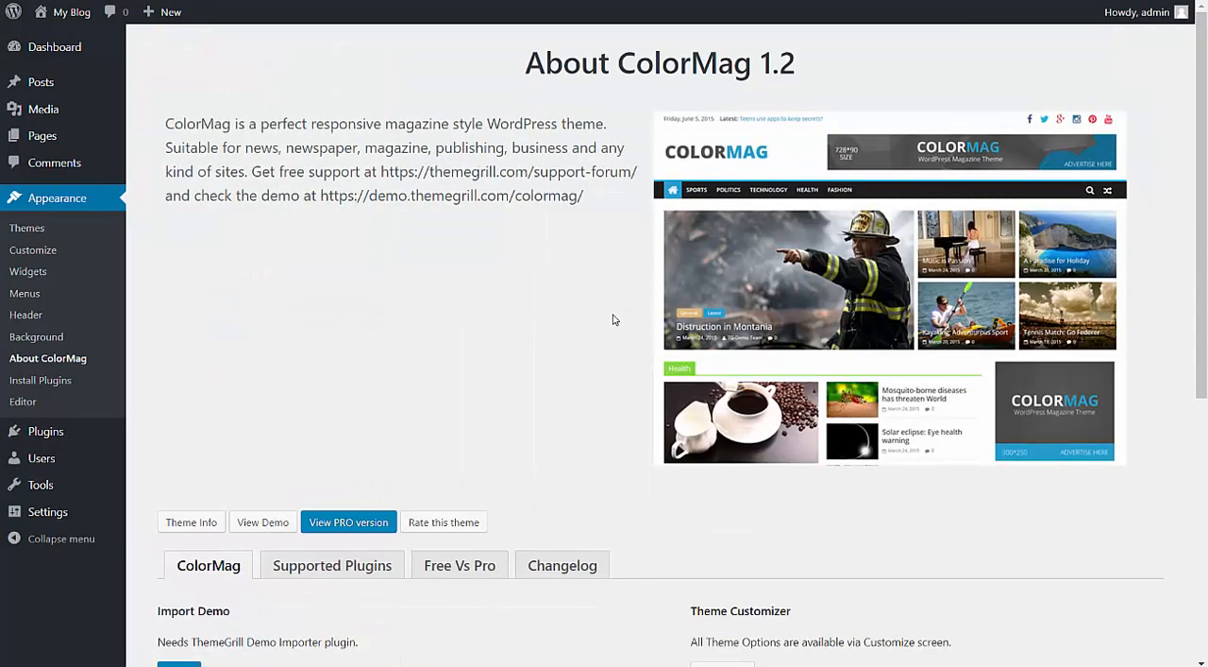
scroll(531, 251, "down", 4)
scroll(510, 250, "down", 2)
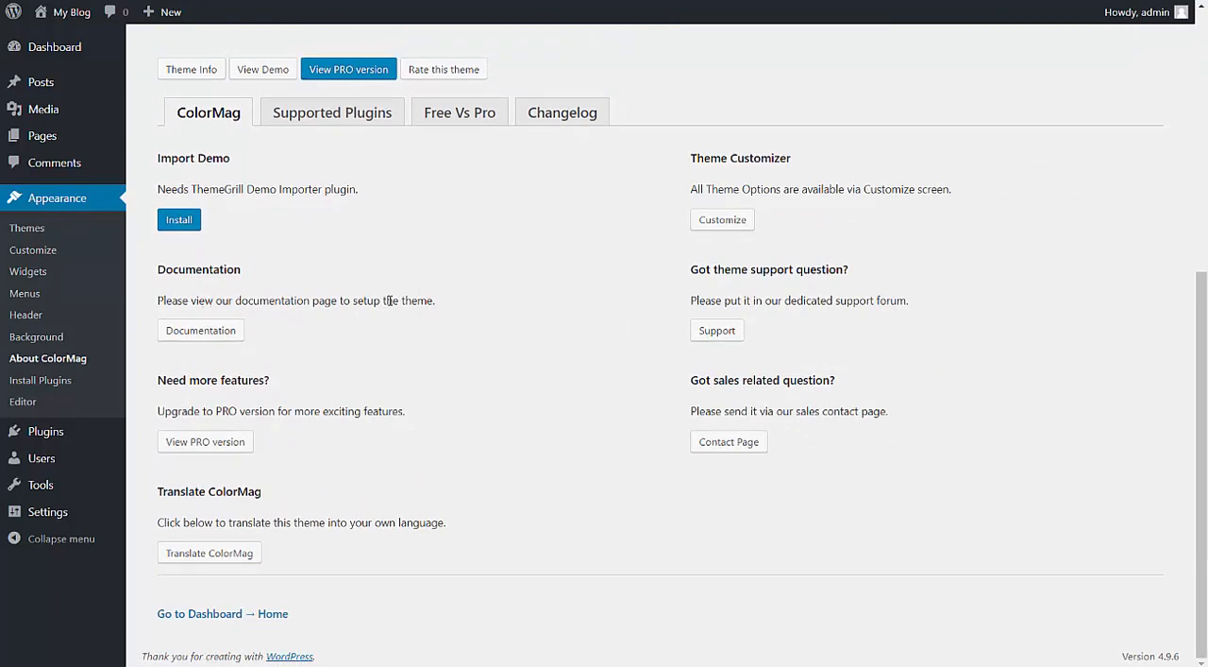
scroll(434, 345, "up", 3)
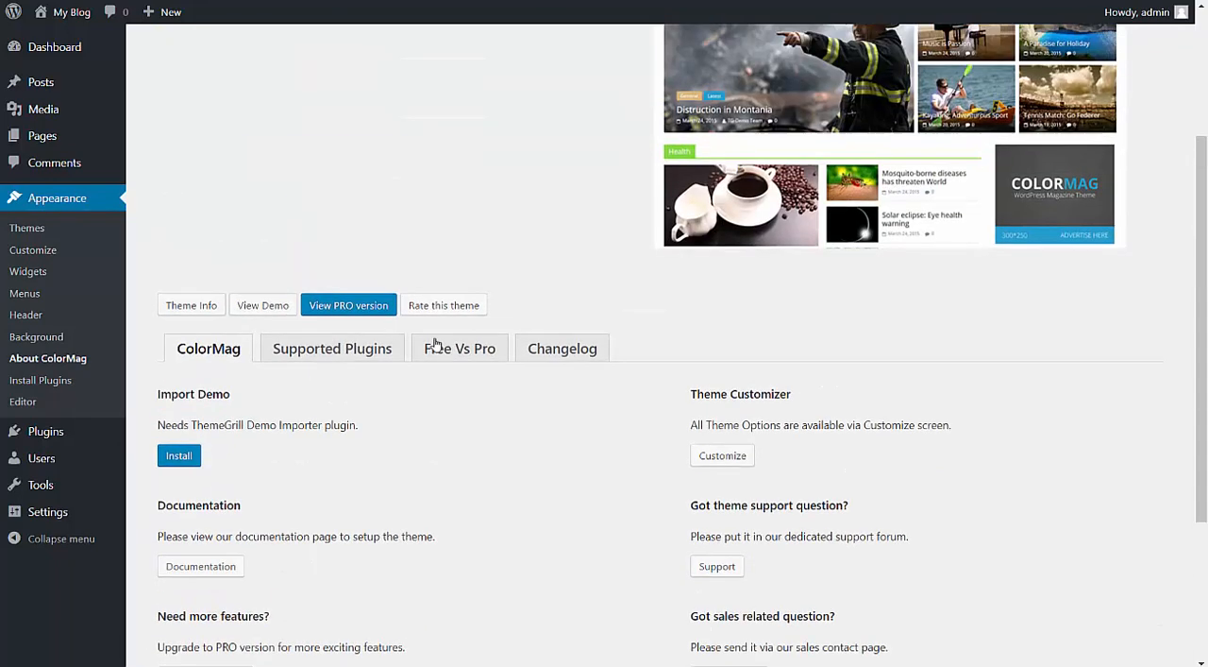
left_click(316, 345)
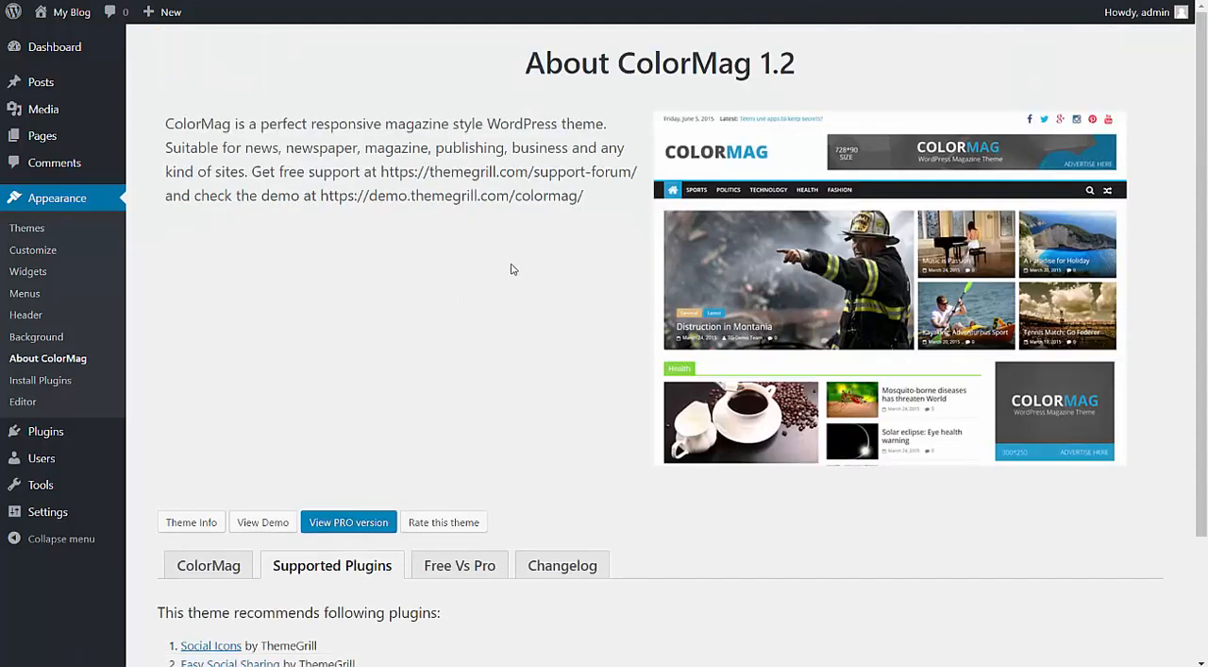
scroll(517, 261, "down", 2)
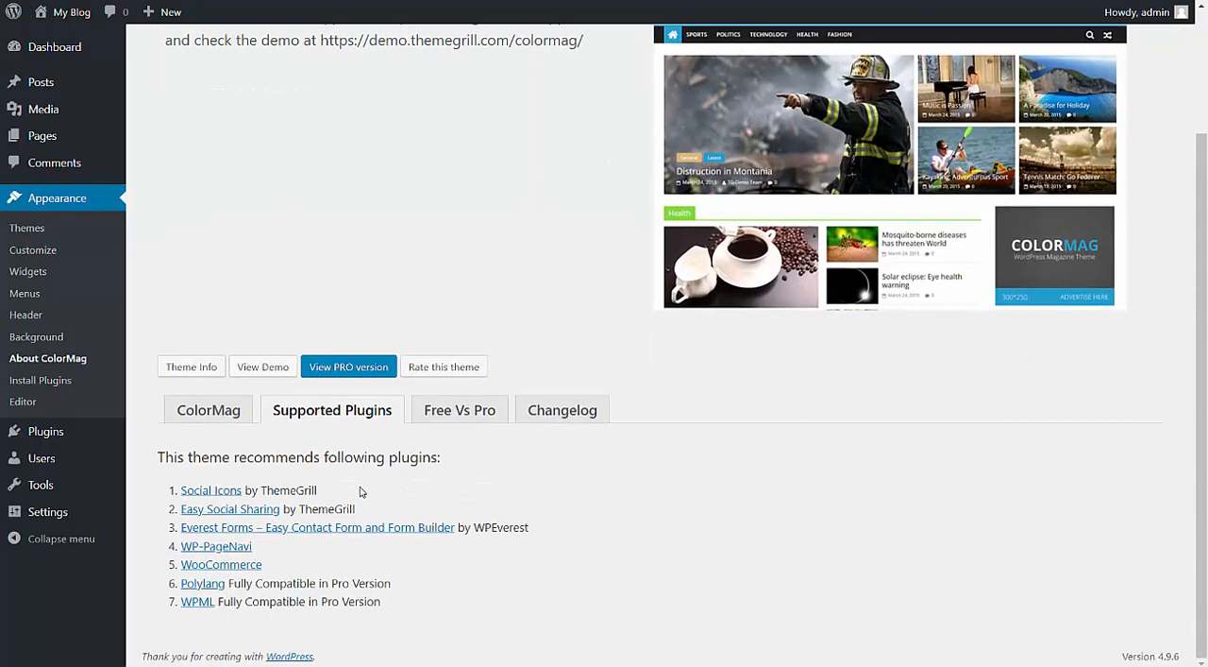
Review the Free Vs Pro feature comparison between ColorMag and ColorMag Pro.
left_click(423, 422)
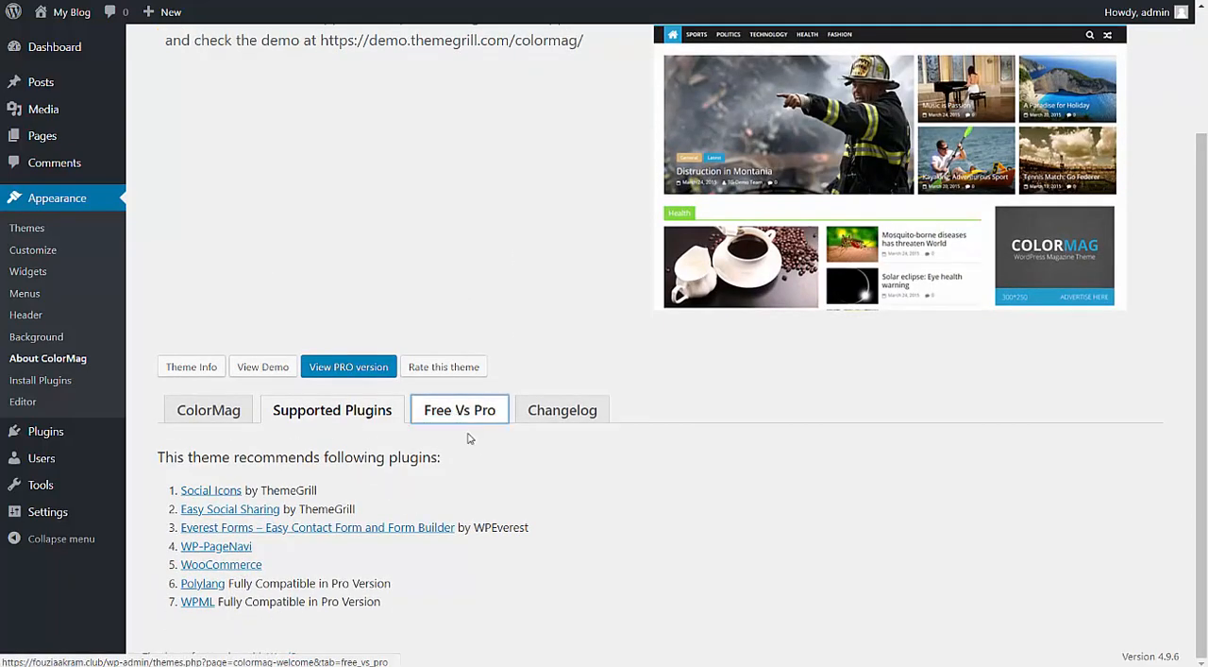
scroll(538, 402, "down", 6)
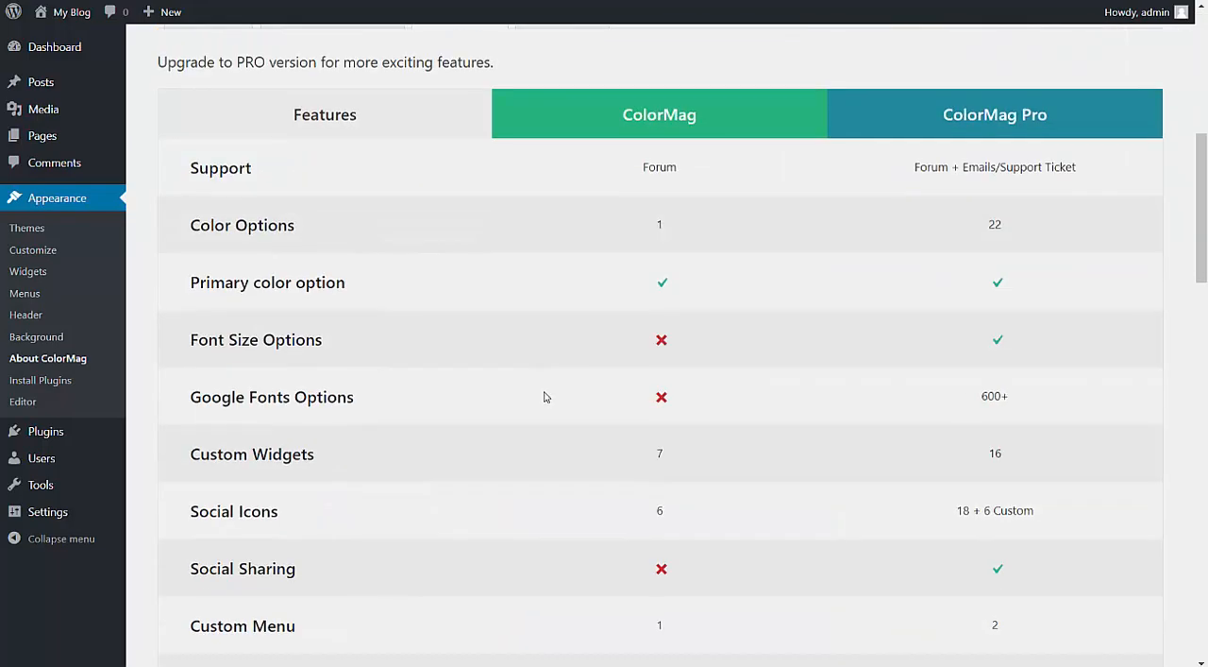
scroll(623, 400, "down", 7)
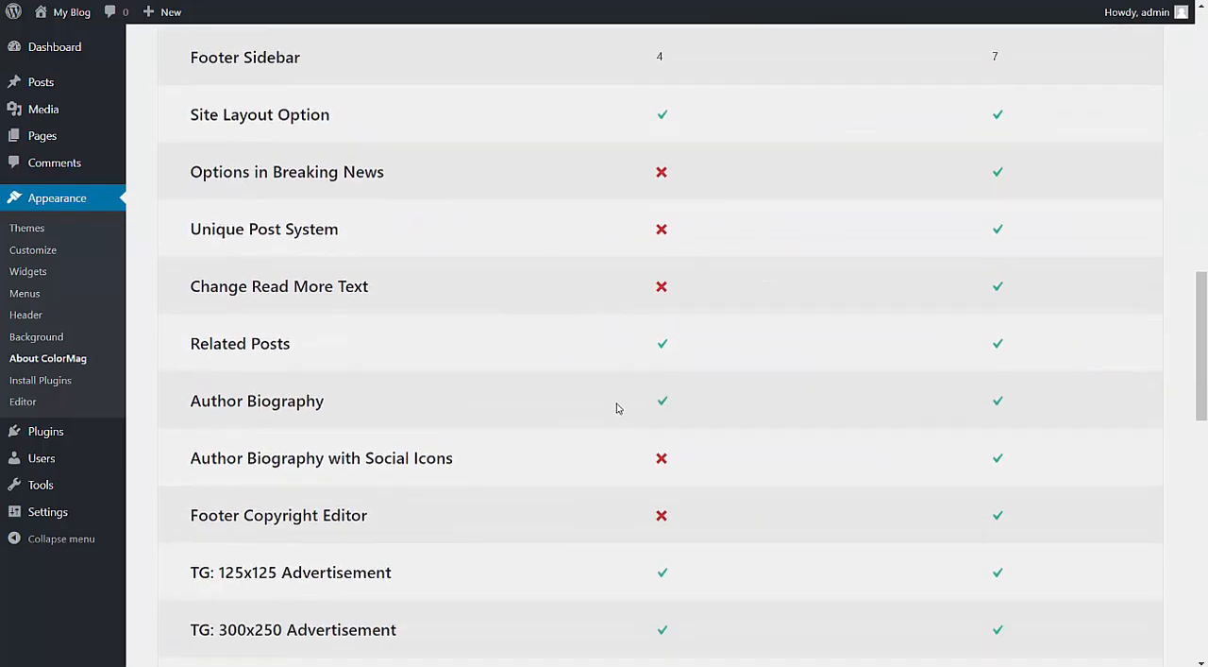
scroll(615, 407, "up", 9)
scroll(604, 409, "up", 4)
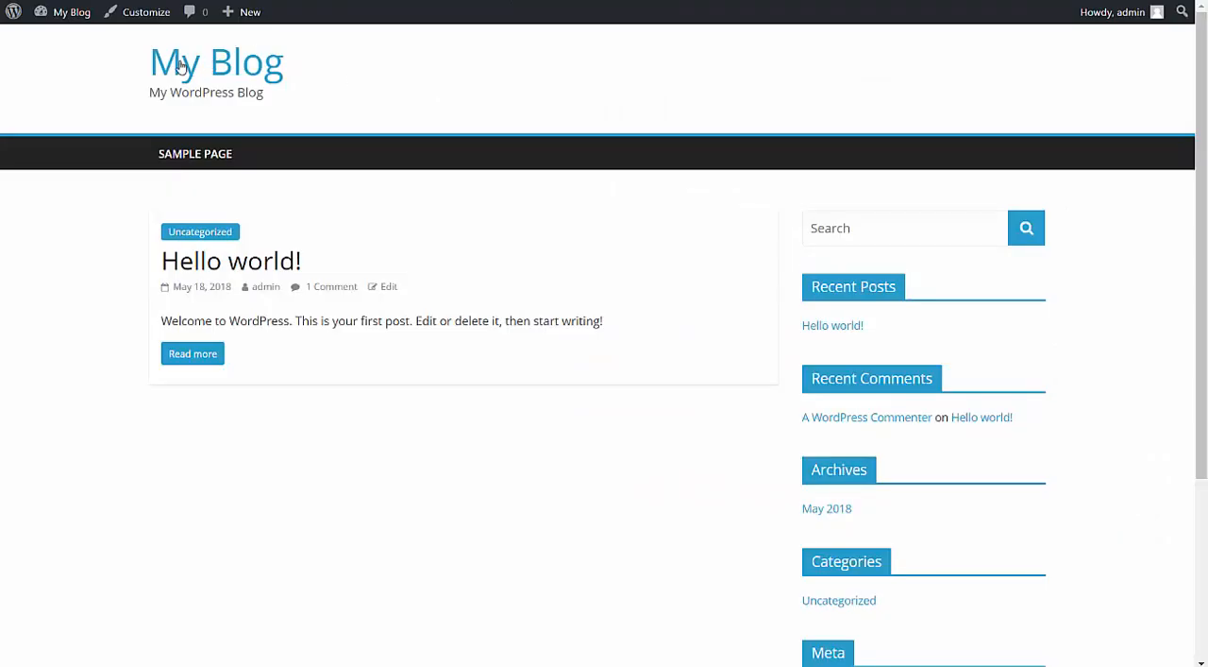
left_click(236, 71)
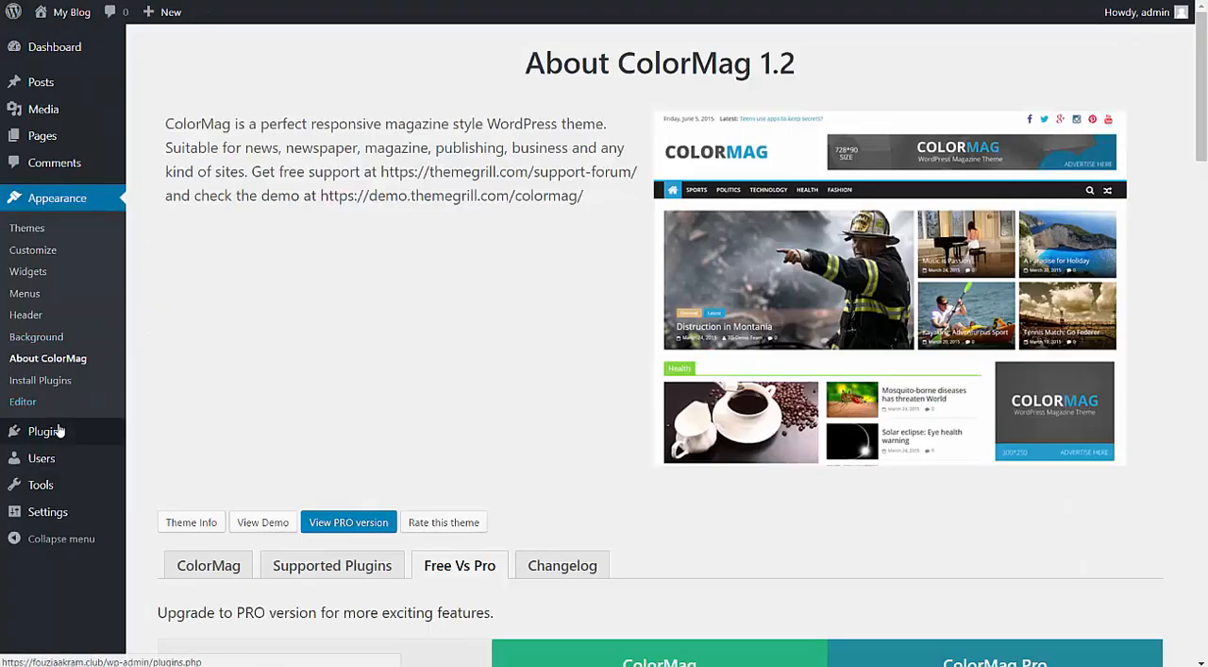
mouse_move(86, 431)
mouse_move(83, 517)
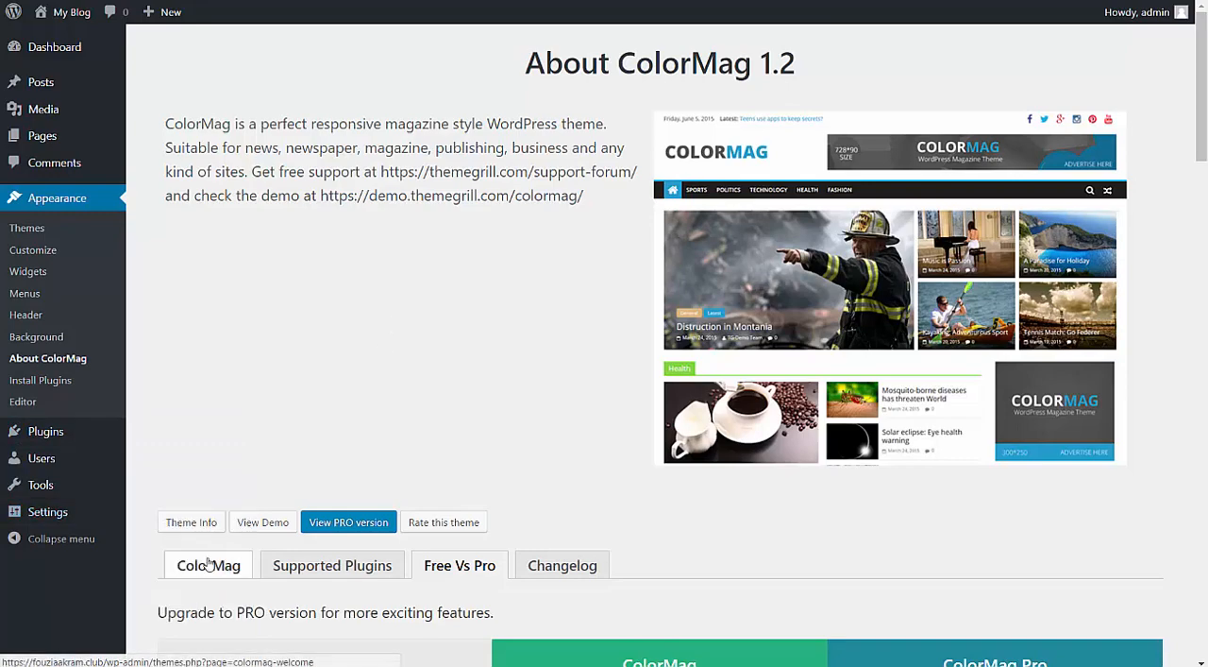
Return to the ColorMag getting-started options, briefly open the theme info page and close it, and review the remaining options.
left_click(208, 562)
scroll(368, 302, "down", 4)
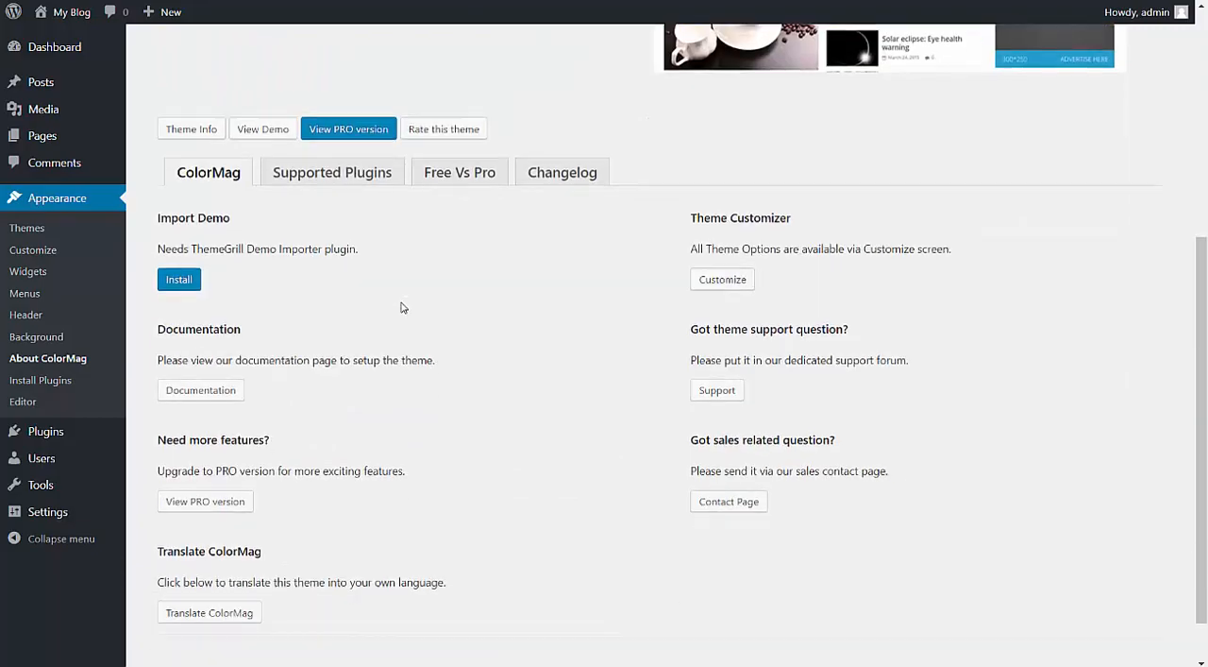
left_click(168, 133)
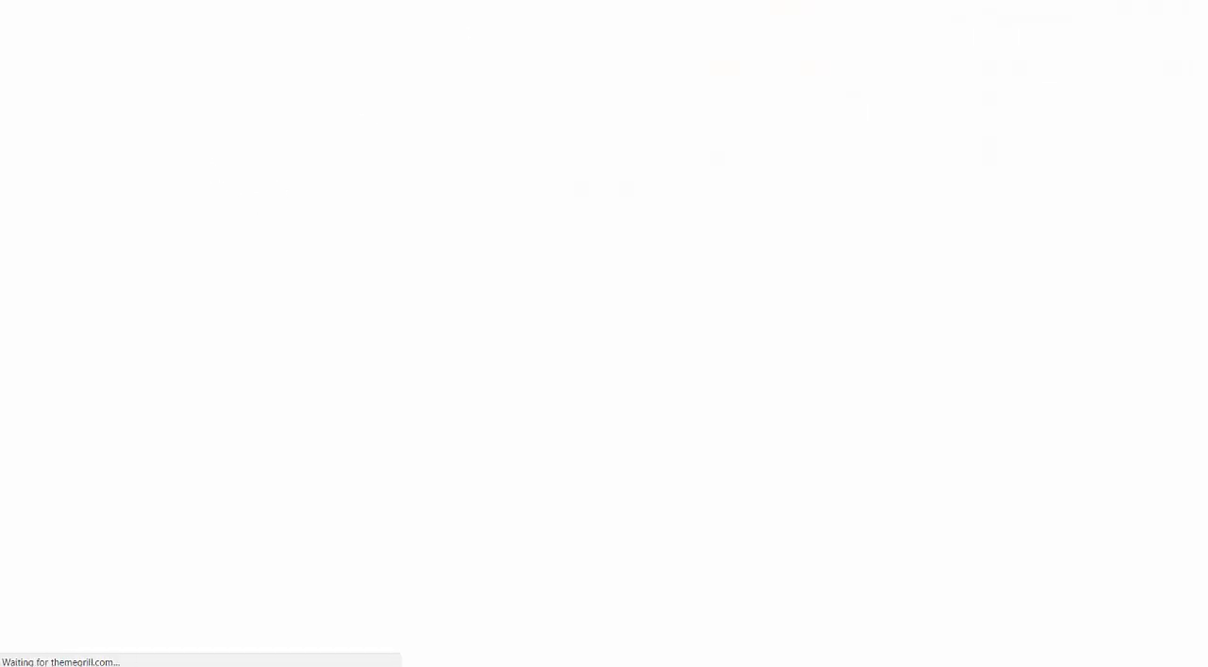
key("ctrl+w")
scroll(441, 198, "down", 1)
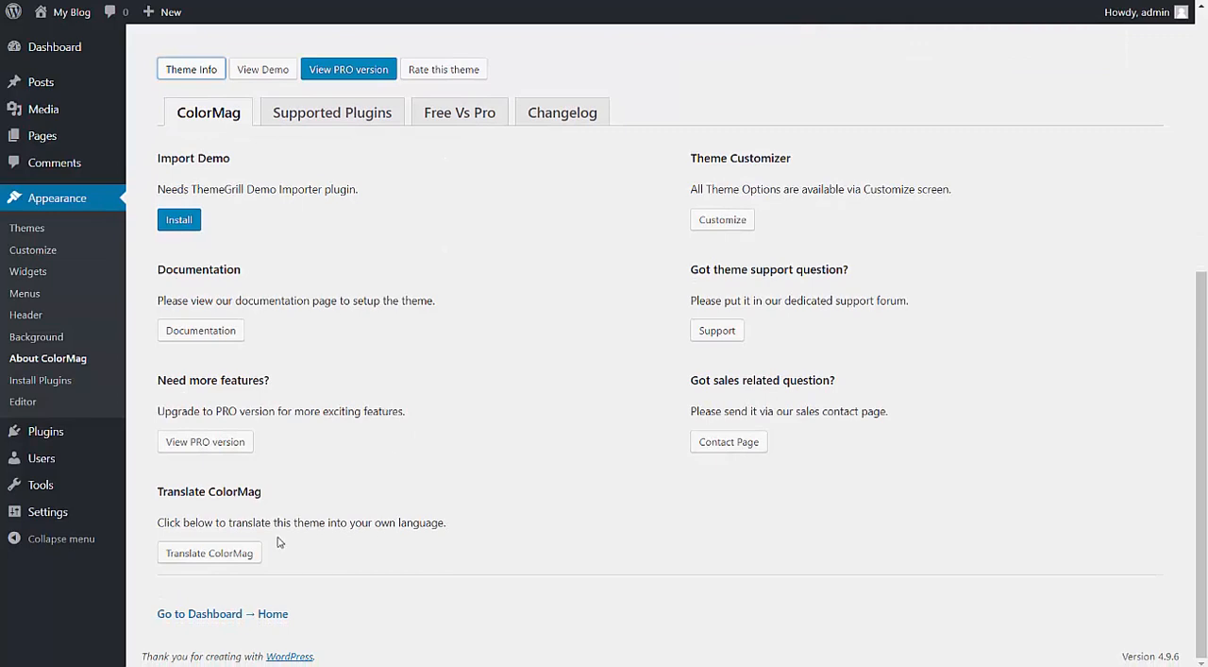
Open the ColorMag translation project, review its list of languages, and return to the About ColorMag page.
left_click(237, 551)
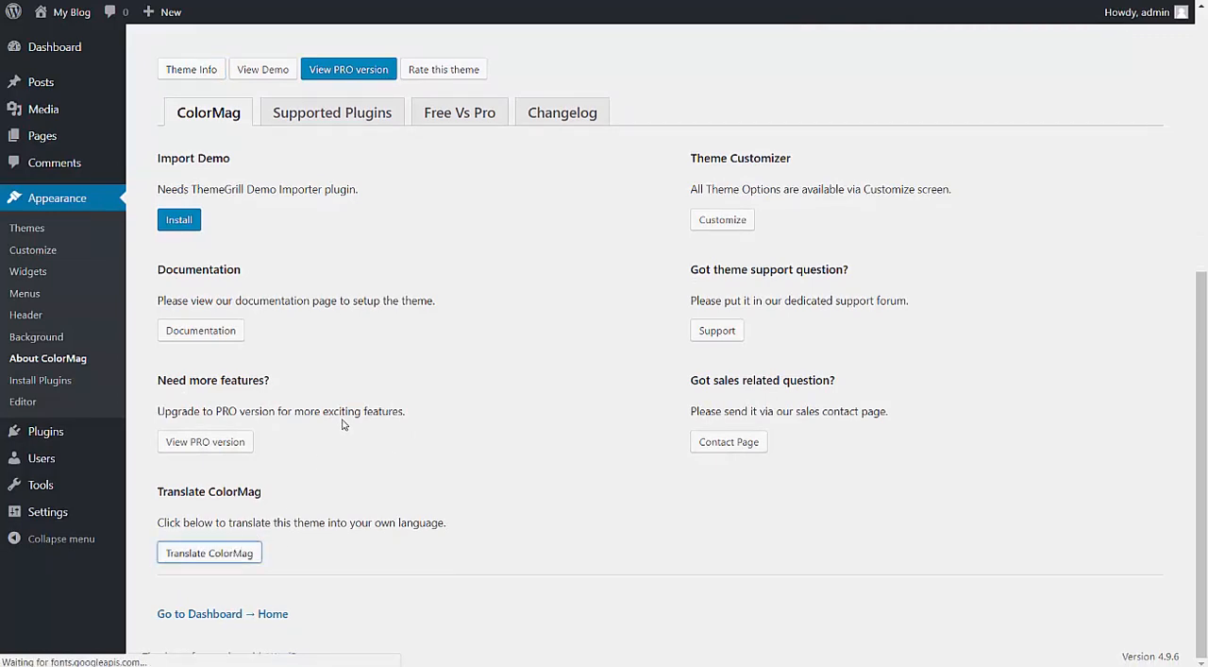
scroll(478, 365, "down", 2)
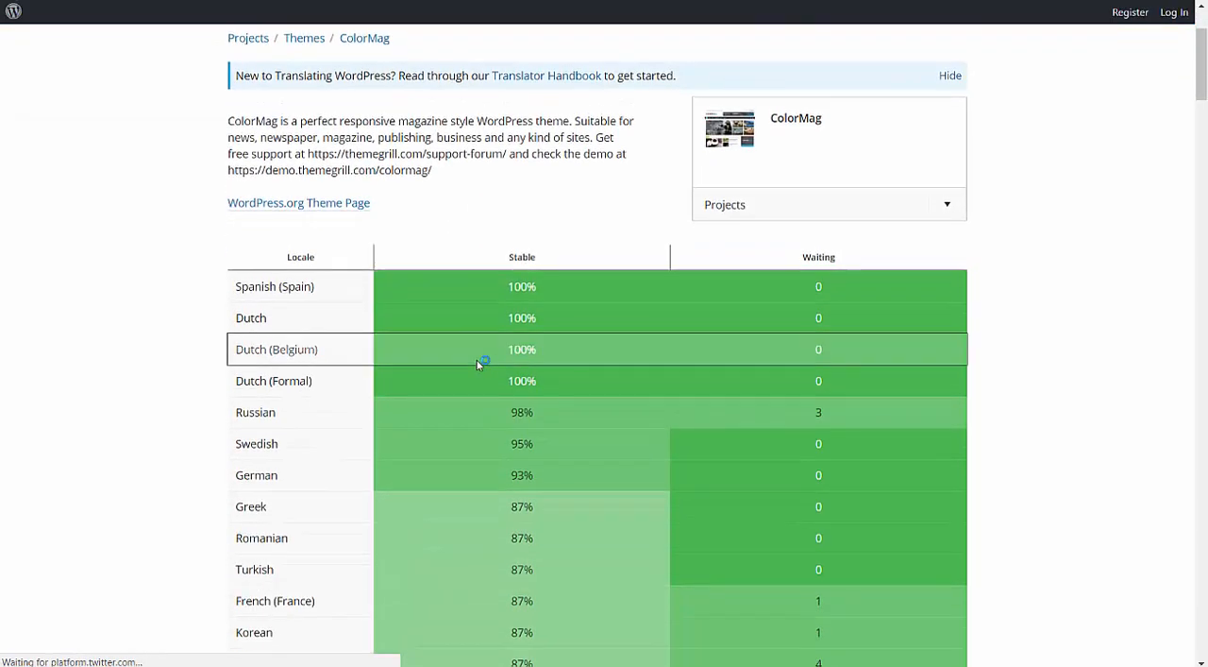
scroll(376, 216, "up", 2)
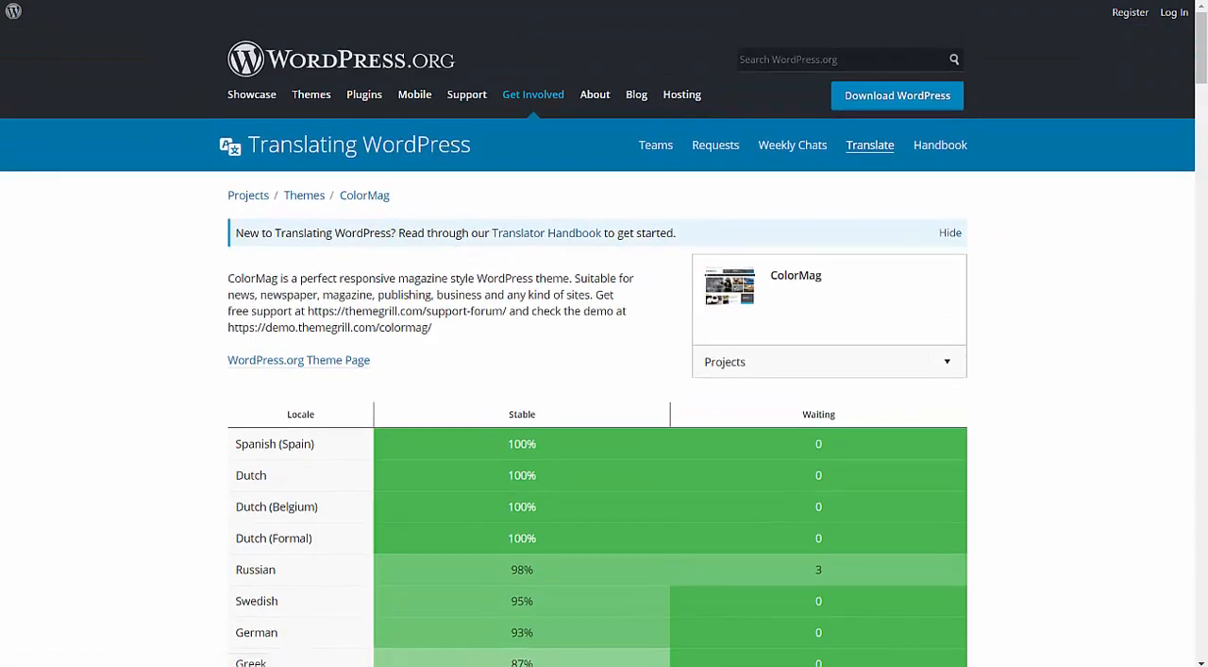
key("alt+Left")
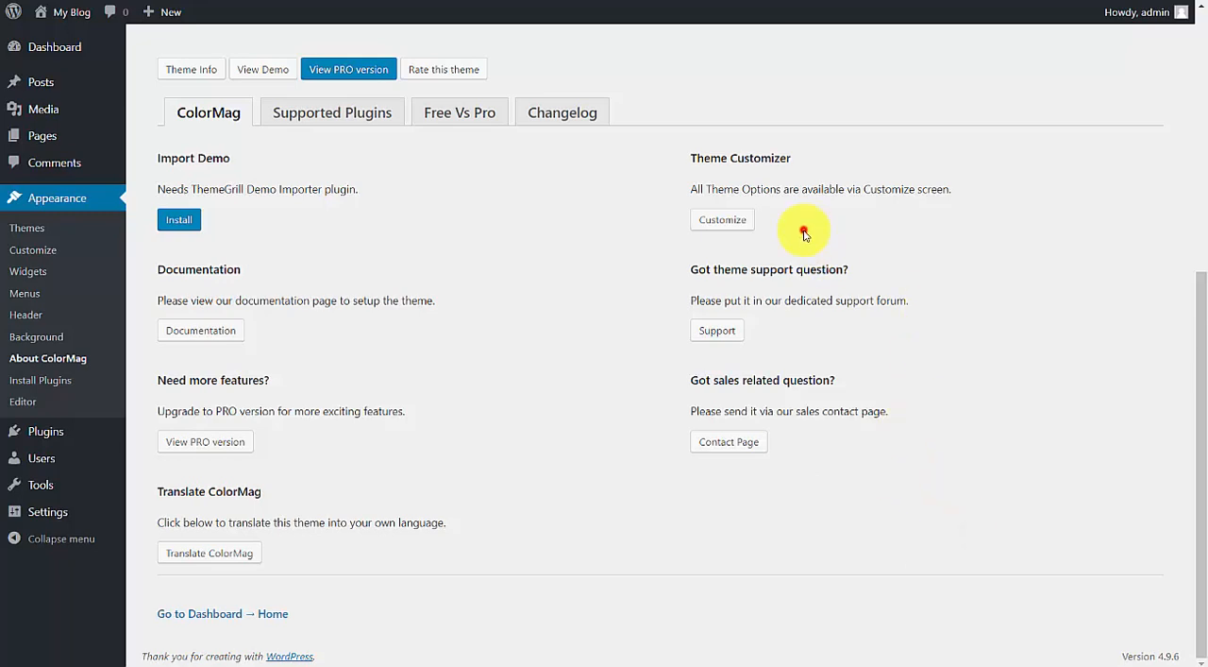
Open the theme customizer, examine the site preview from header to footer, and leave it without publishing anything.
left_click(737, 222)
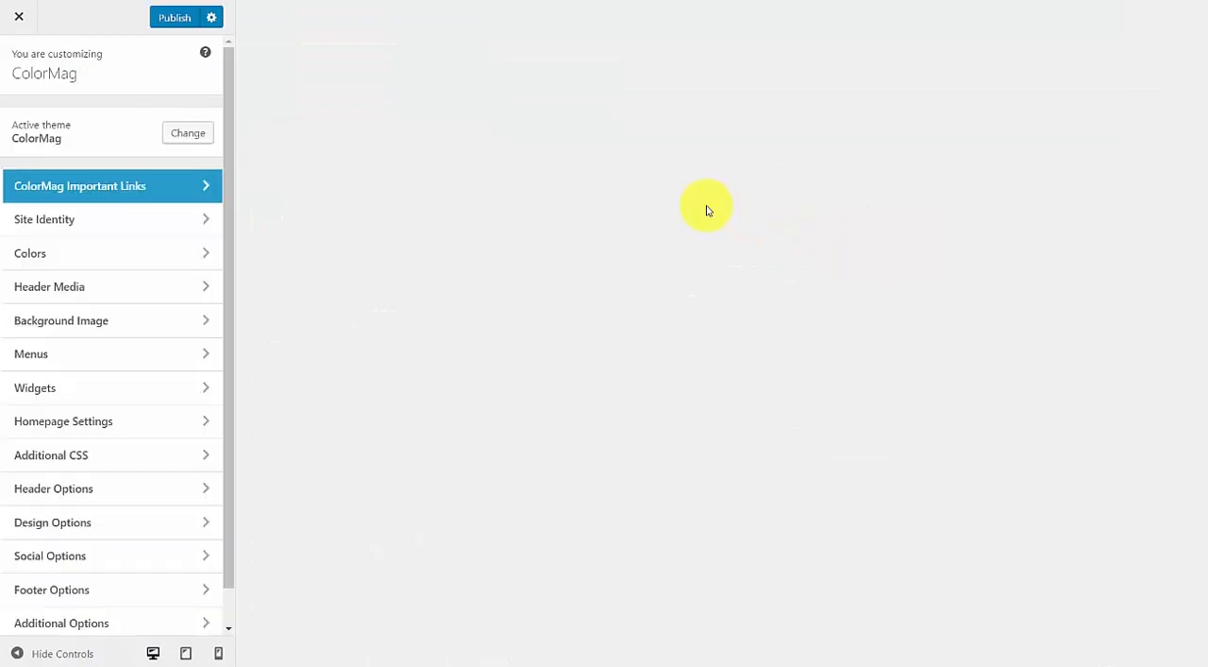
scroll(327, 209, "down", 15)
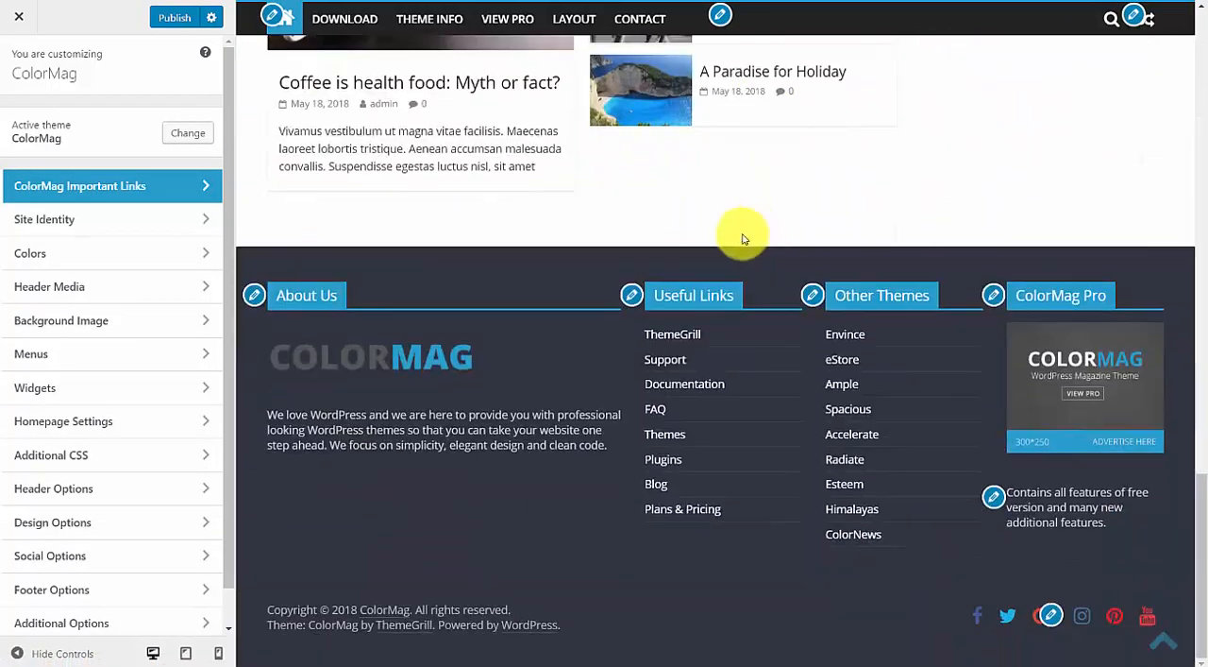
scroll(325, 119, "up", 20)
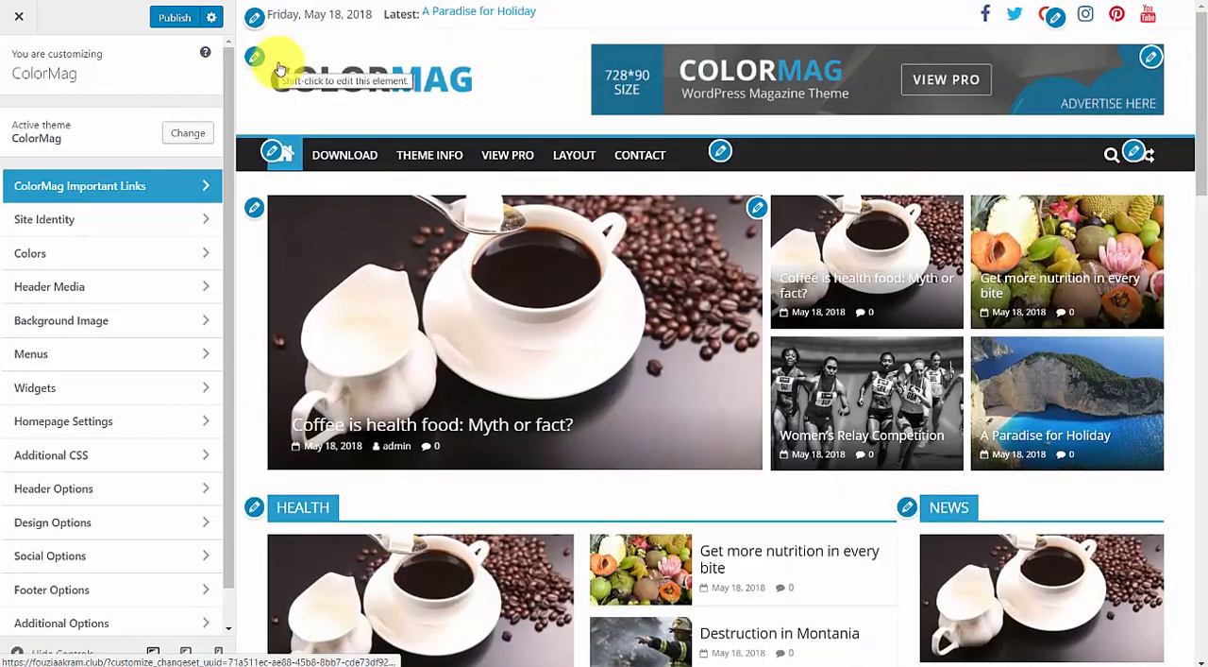
left_click(19, 16)
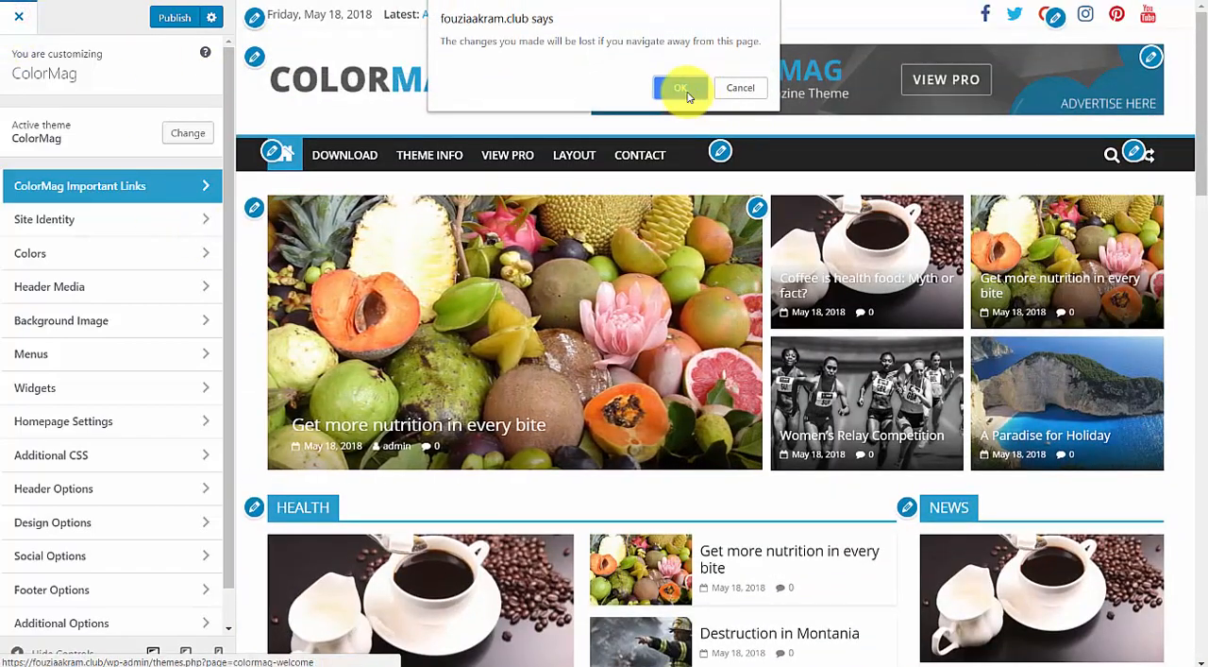
left_click(680, 87)
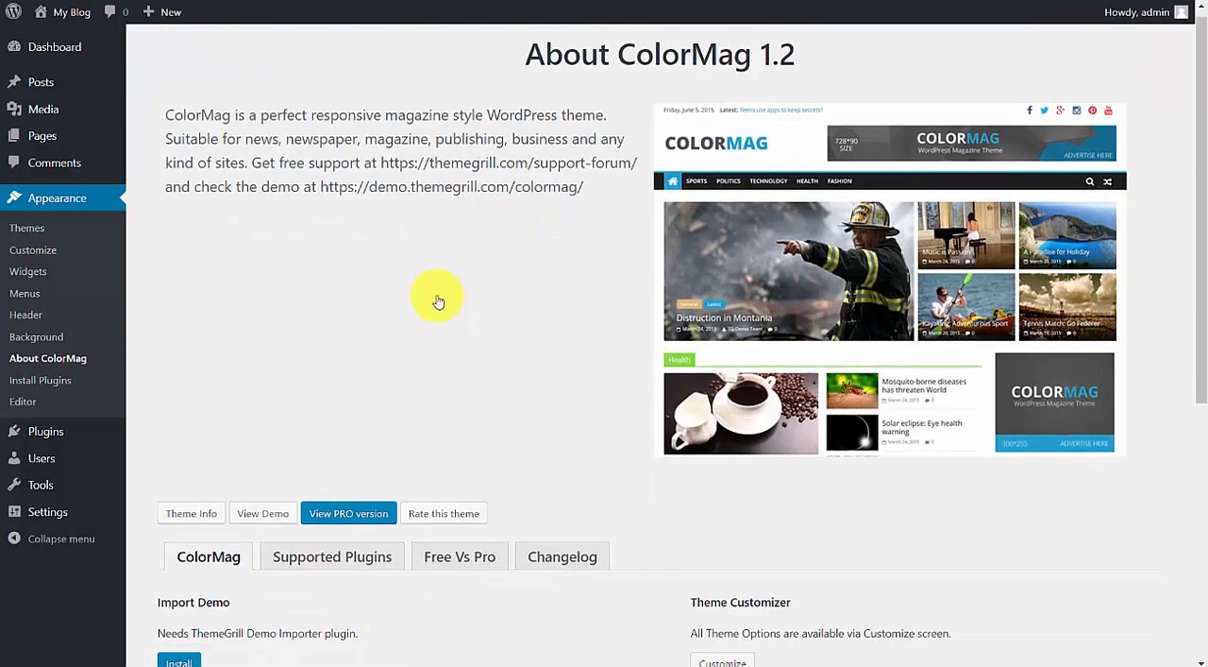
Install and activate the ThemeGrill Demo Importer and Social Icons plugins.
scroll(439, 297, "down", 3)
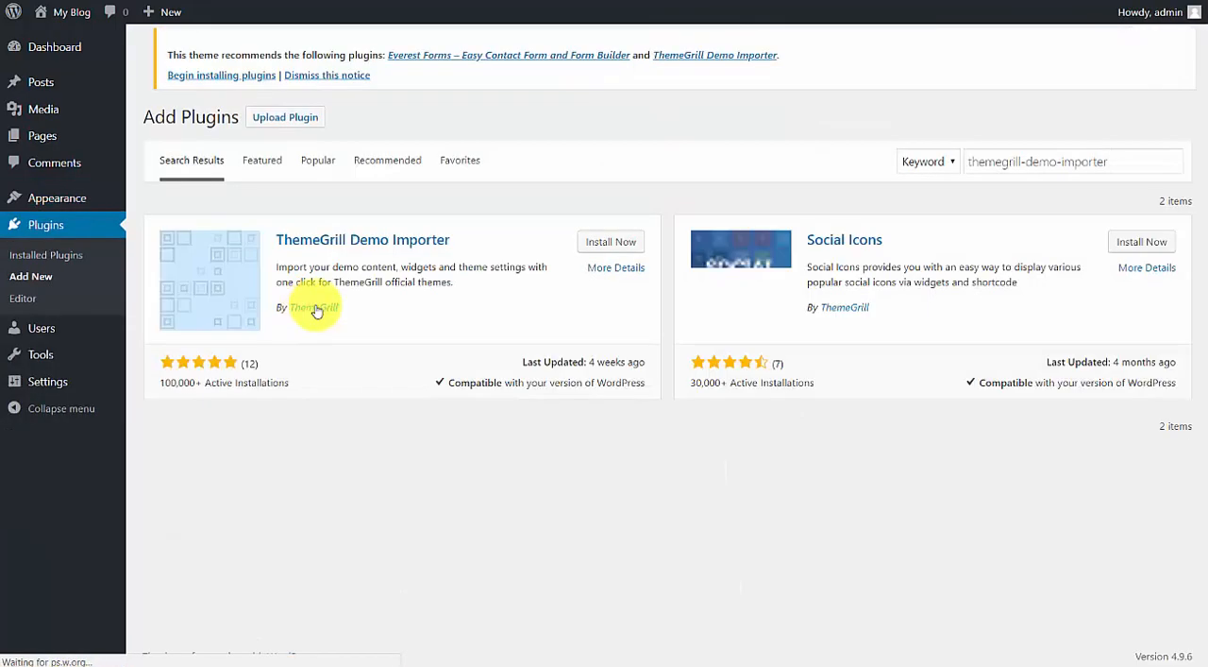
left_click(637, 255)
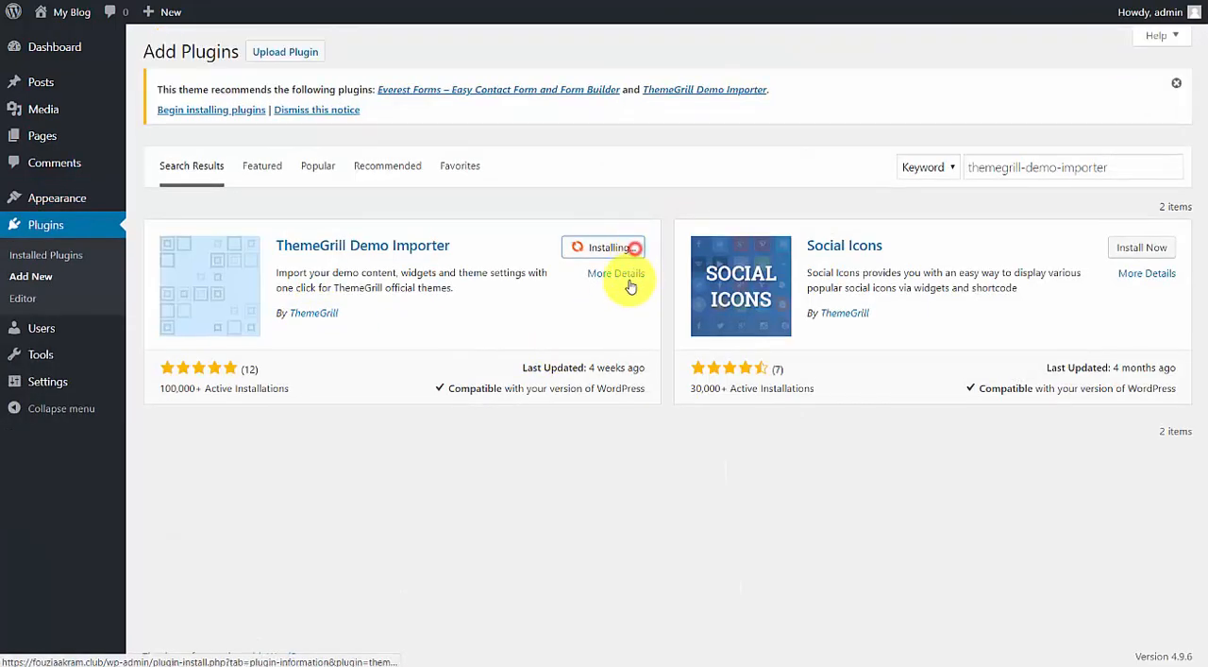
left_click(1159, 250)
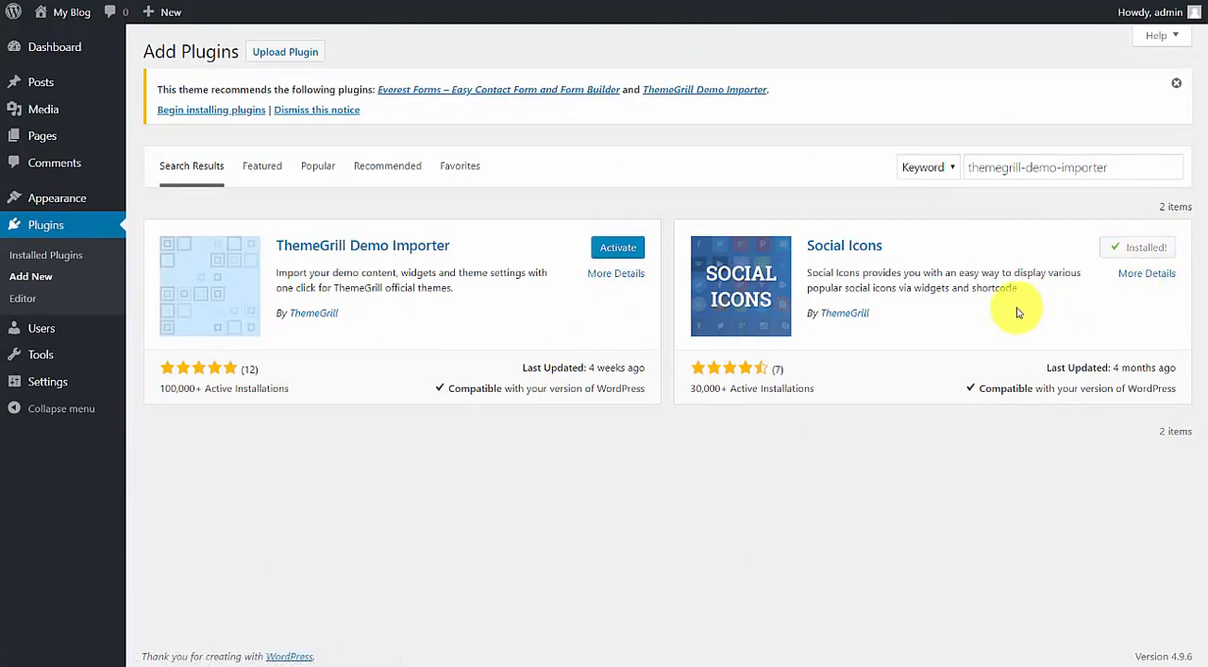
left_click(1161, 247)
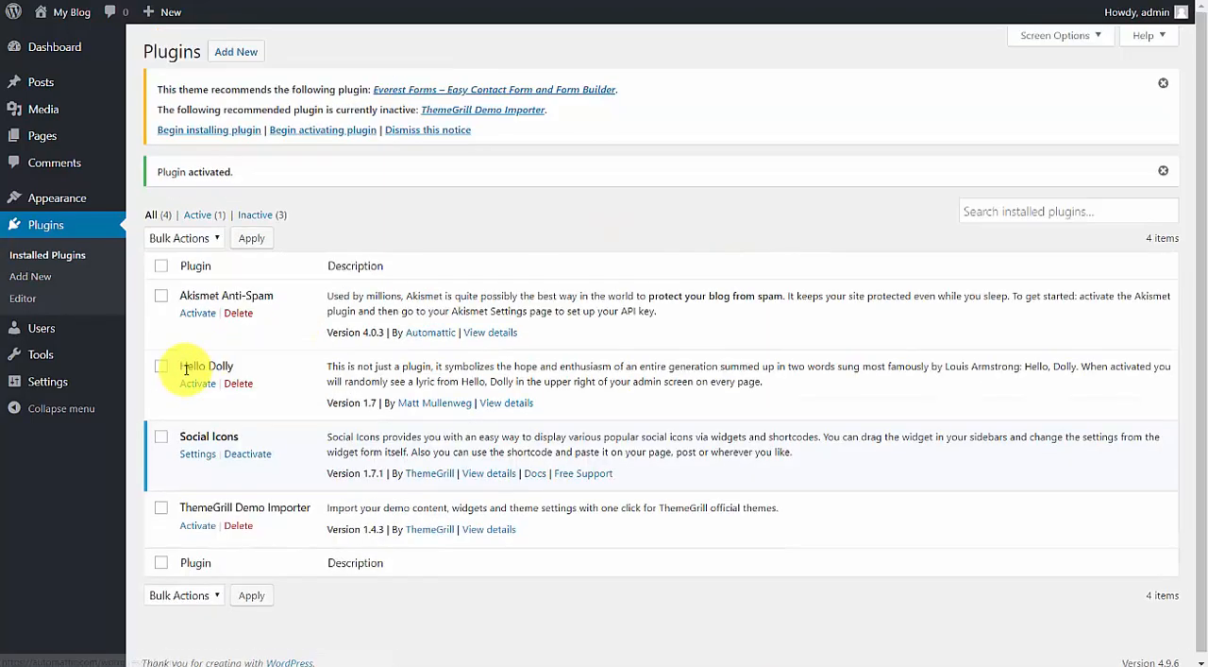
left_click(198, 525)
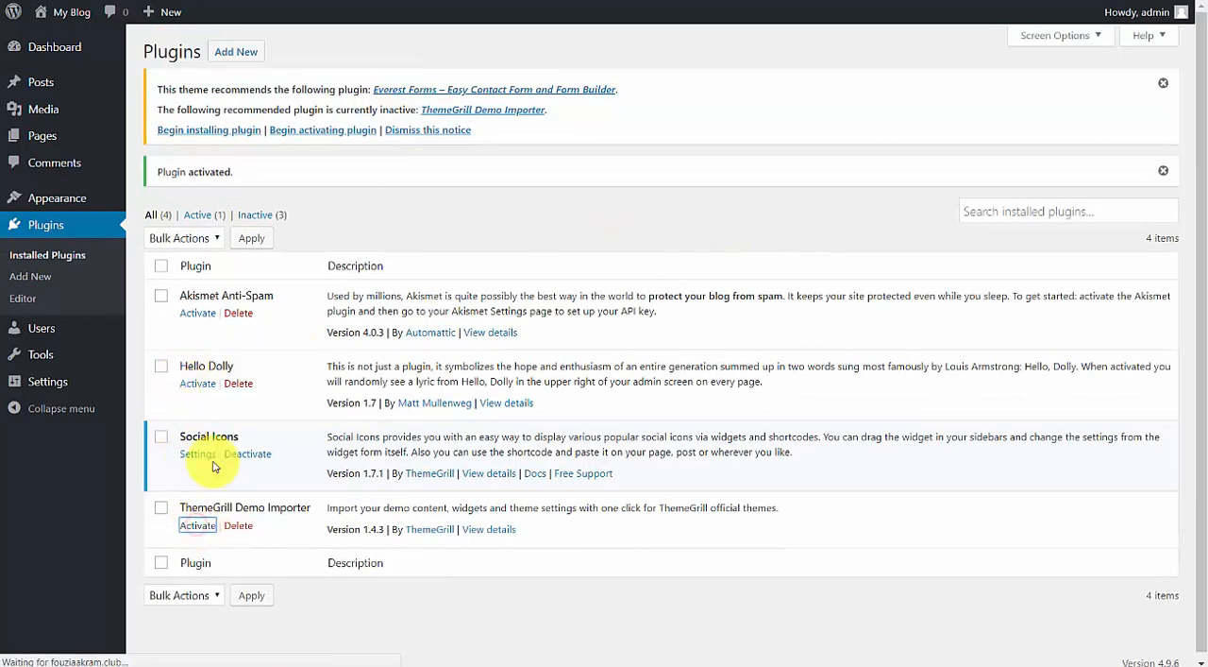
Activate the Akismet Anti-Spam plugin and connect it by entering the API key in its account setup.
left_click(199, 295)
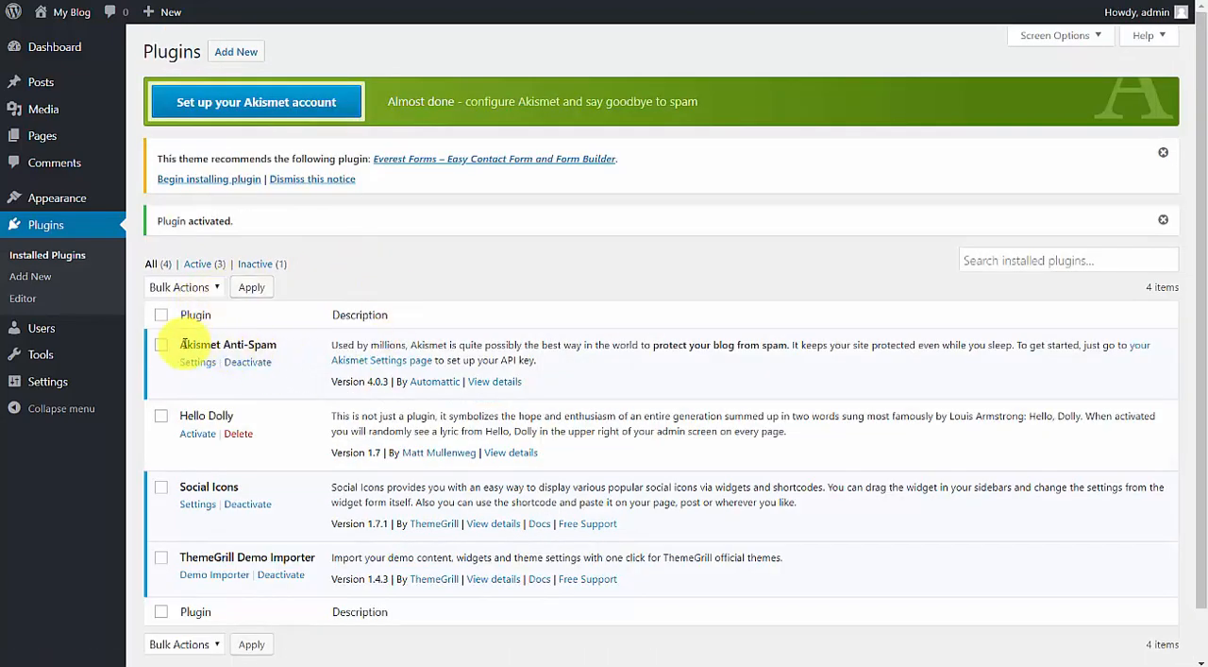
left_click_drag(178, 344, 278, 347)
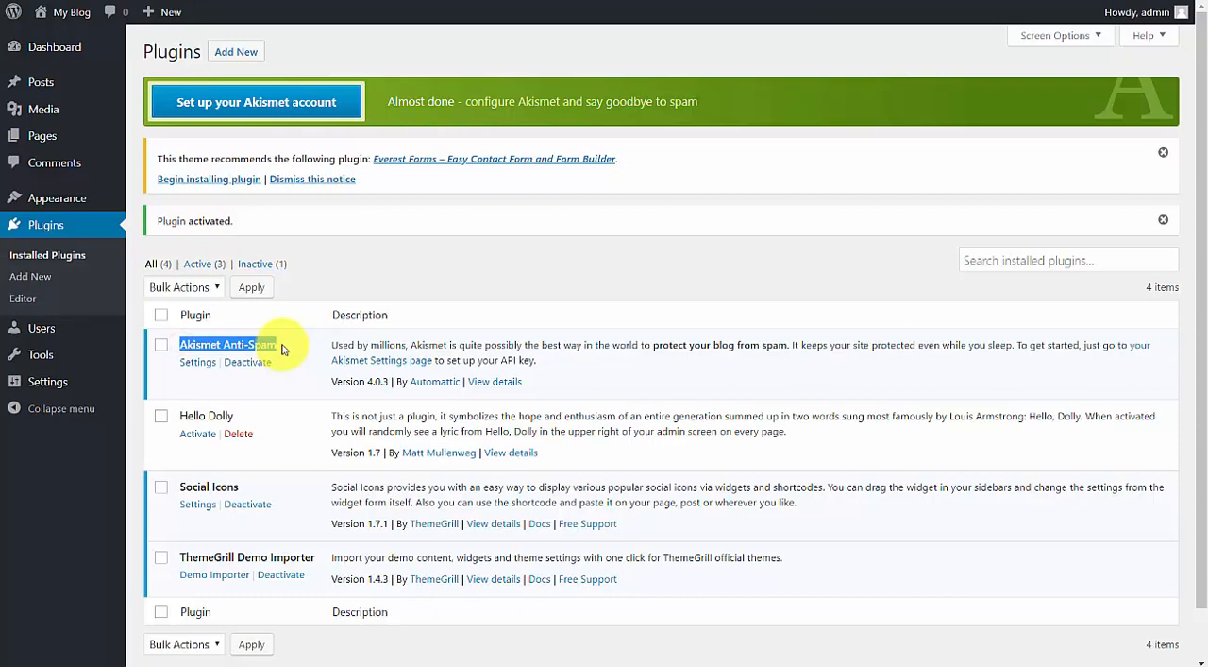
left_click(297, 96)
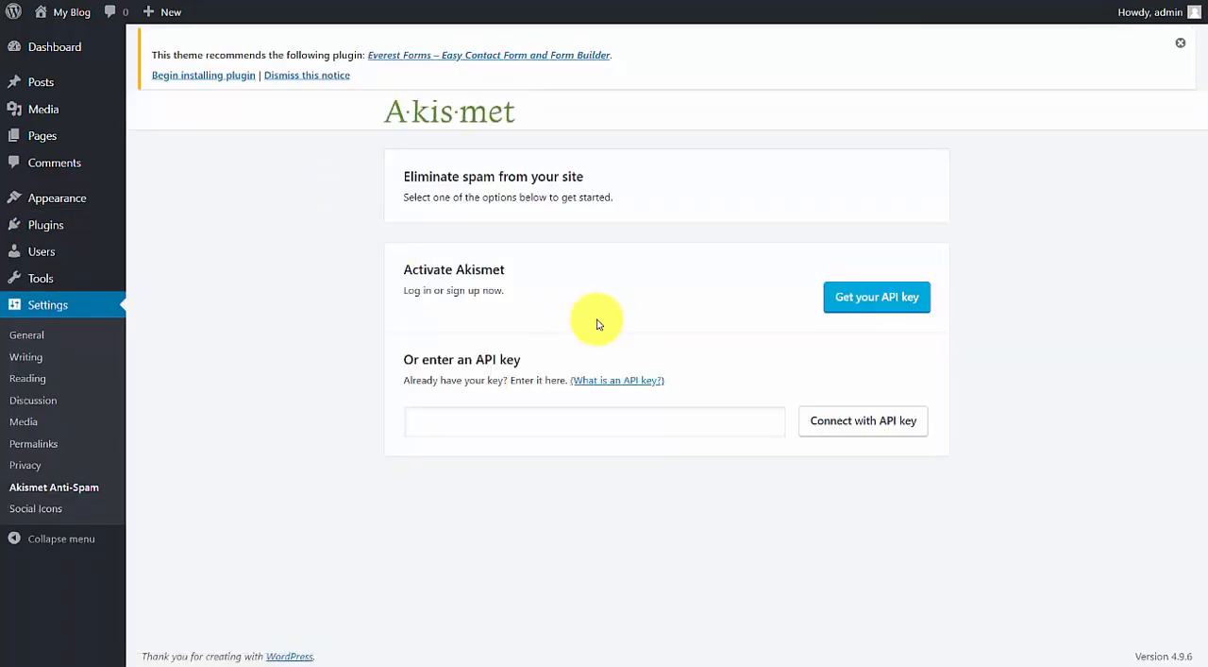
left_click(495, 420)
left_click(505, 446)
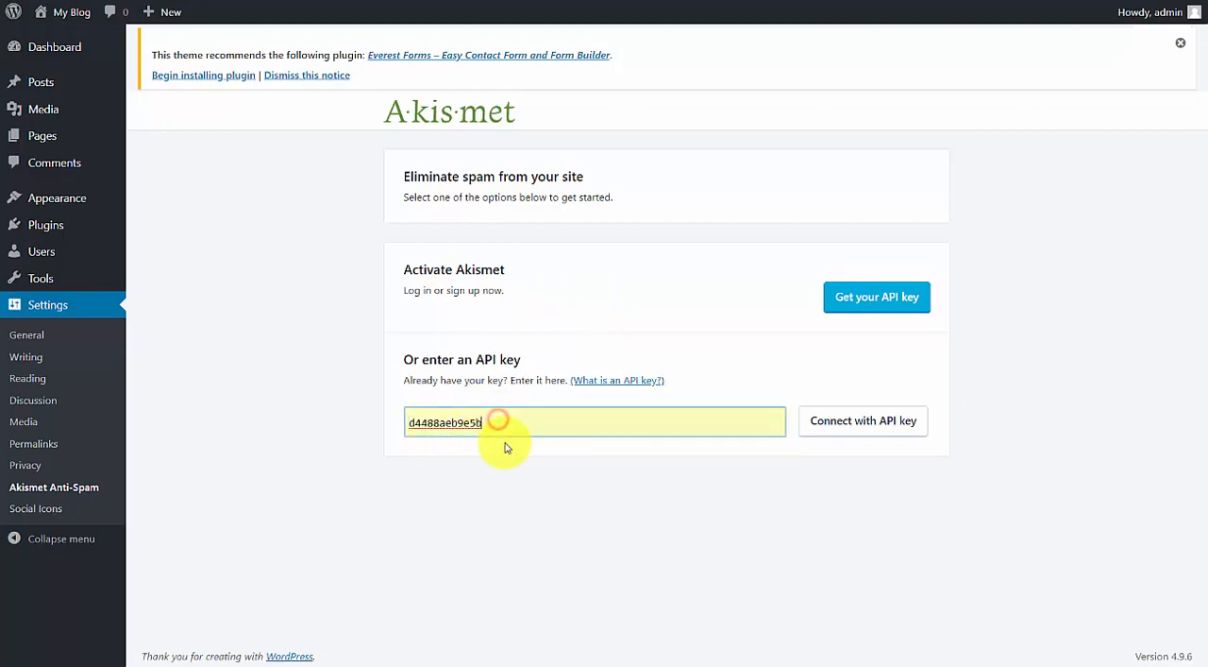
left_click(865, 421)
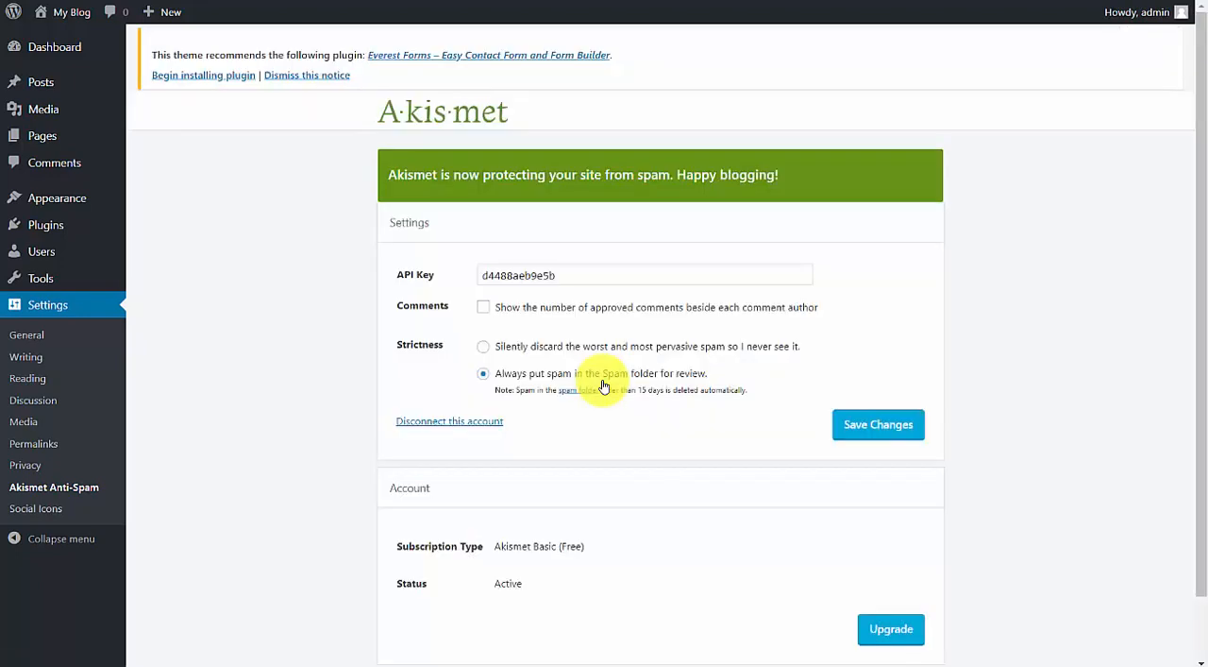
scroll(603, 339, "down", 2)
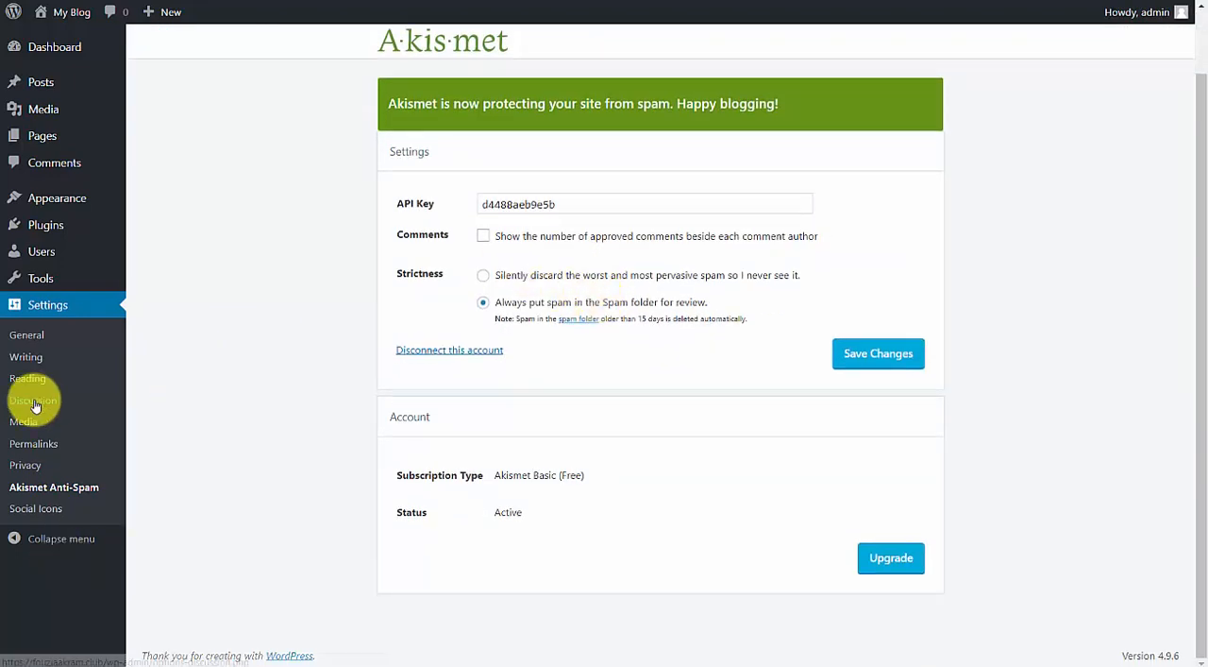
Download the ColorMag demo package colormag-free.zip from the Demo Importer's theme demos.
mouse_move(104, 263)
mouse_move(68, 196)
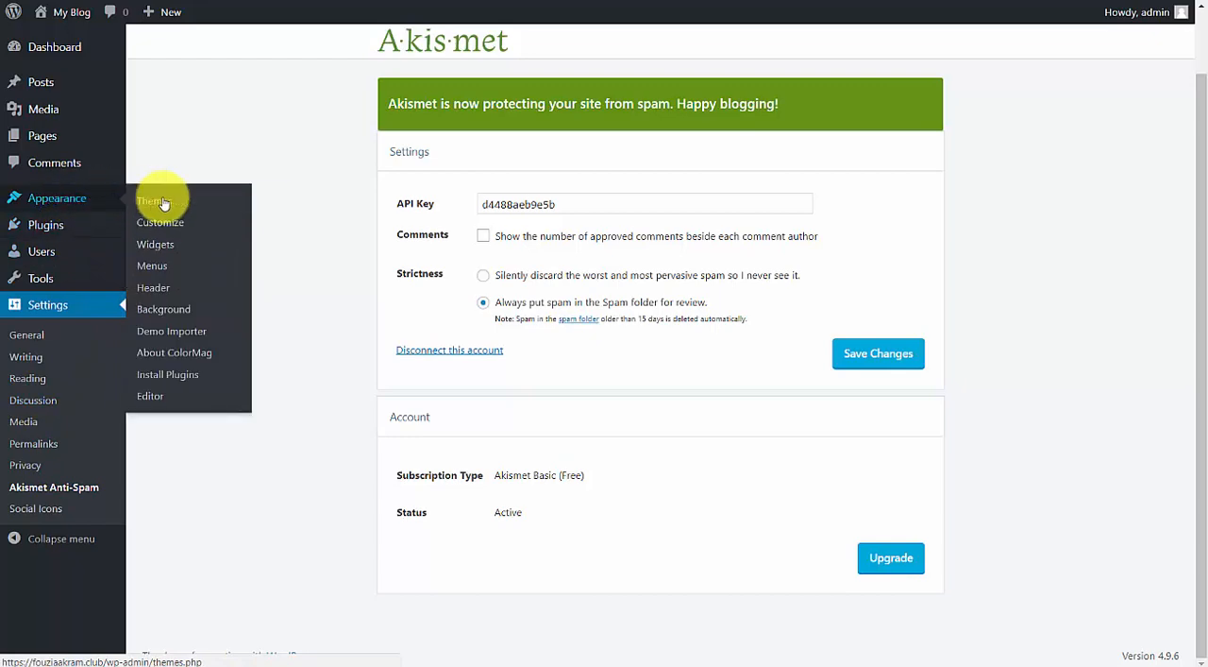
left_click(184, 332)
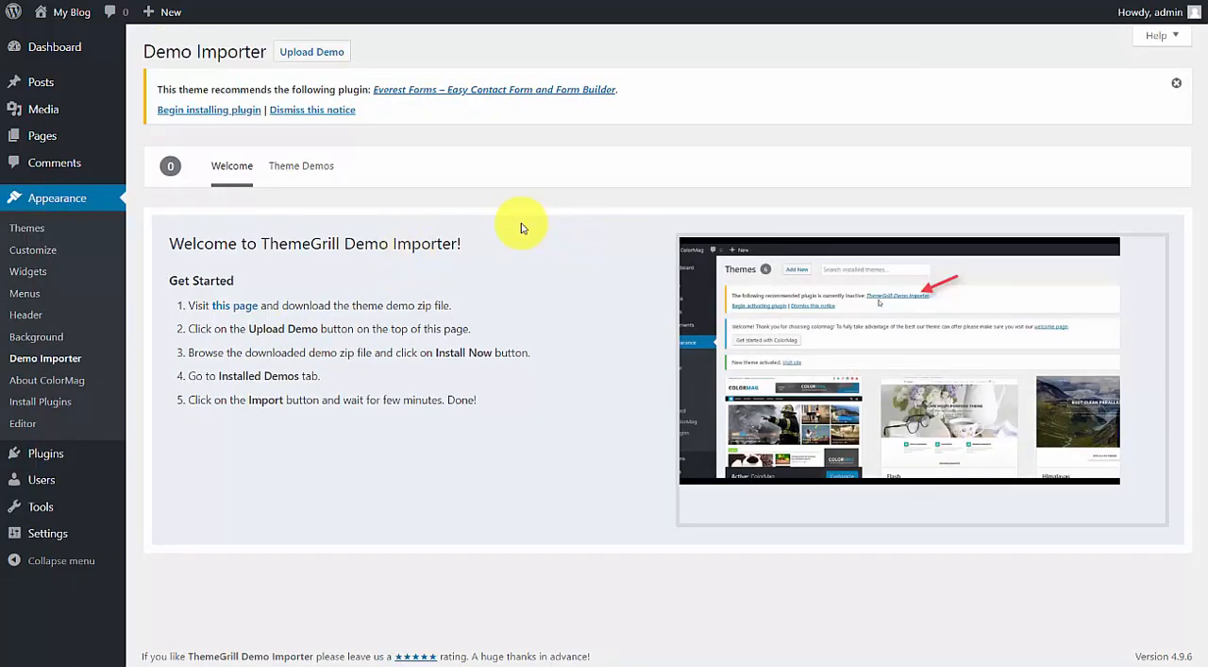
left_click(306, 173)
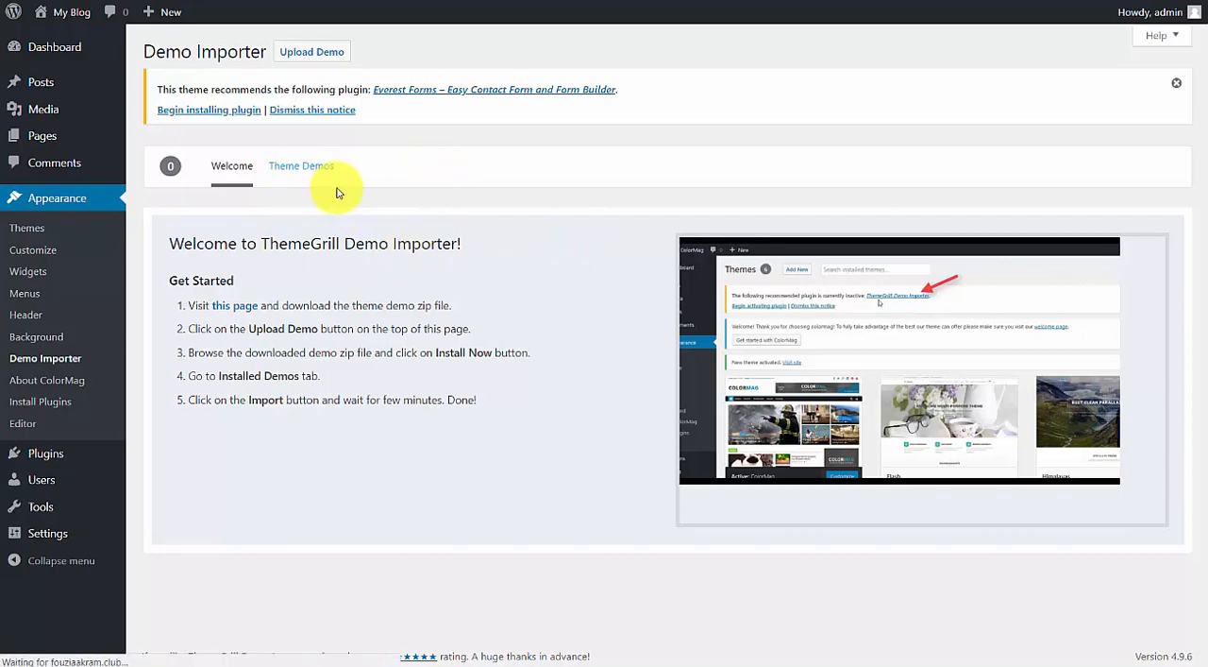
mouse_move(372, 305)
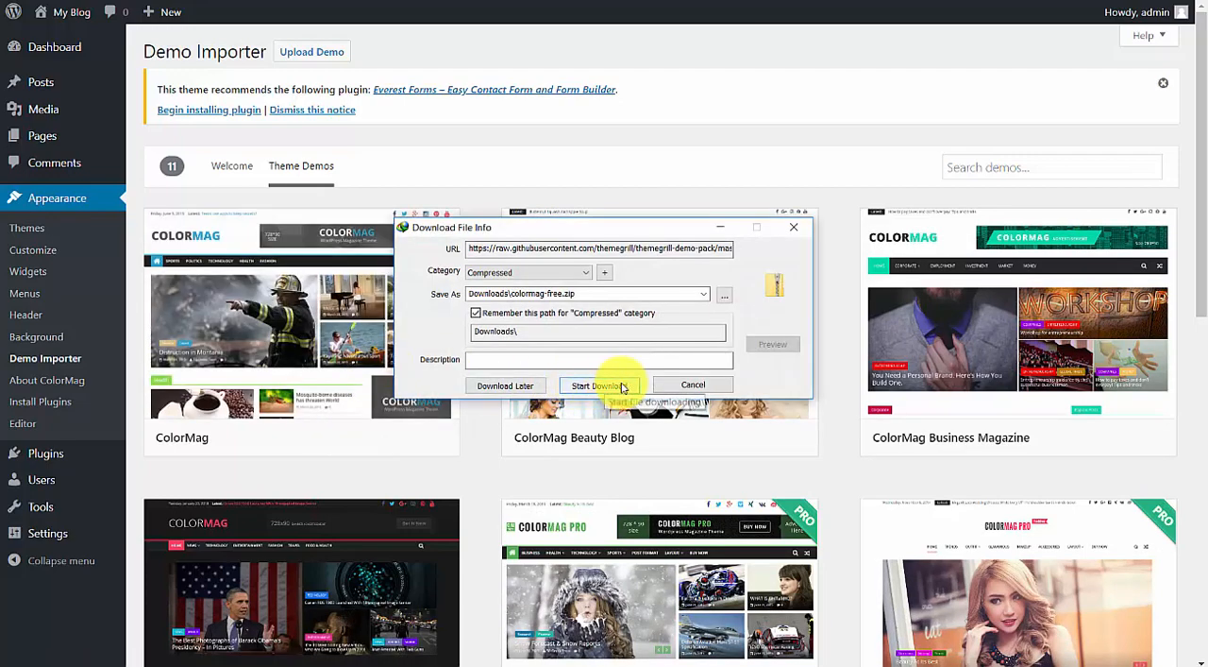
left_click(622, 387)
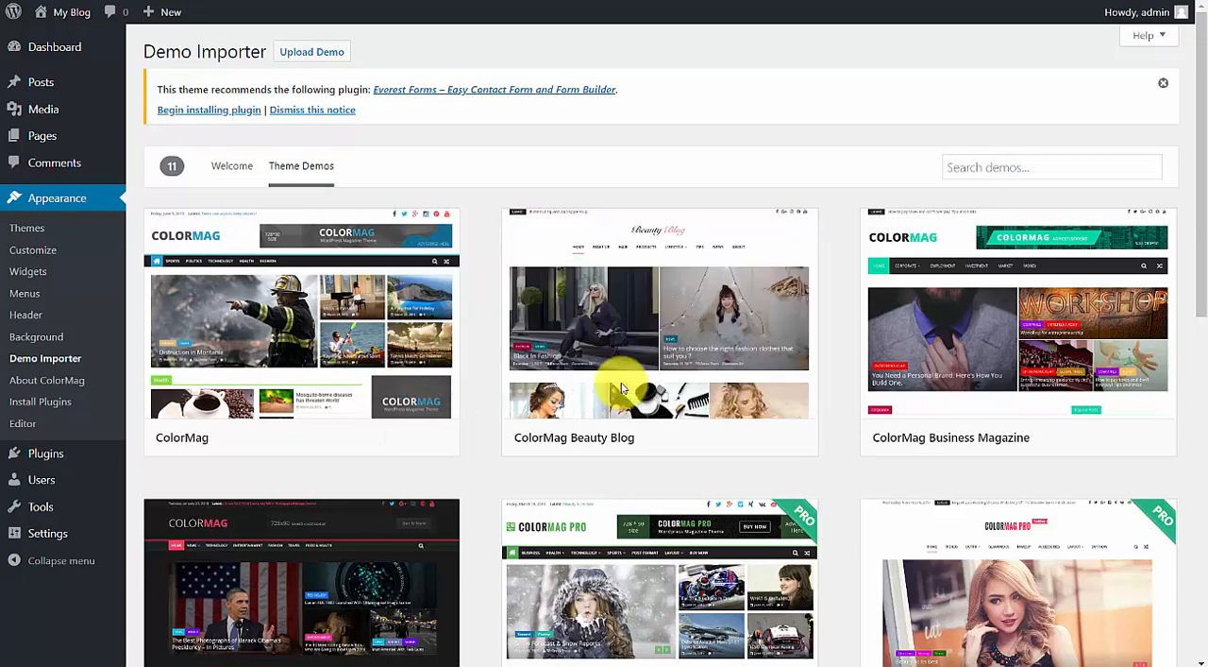
Upload and install the demo package colormag-free.zip, and return to the Demo Importer.
left_click(318, 50)
left_click(550, 262)
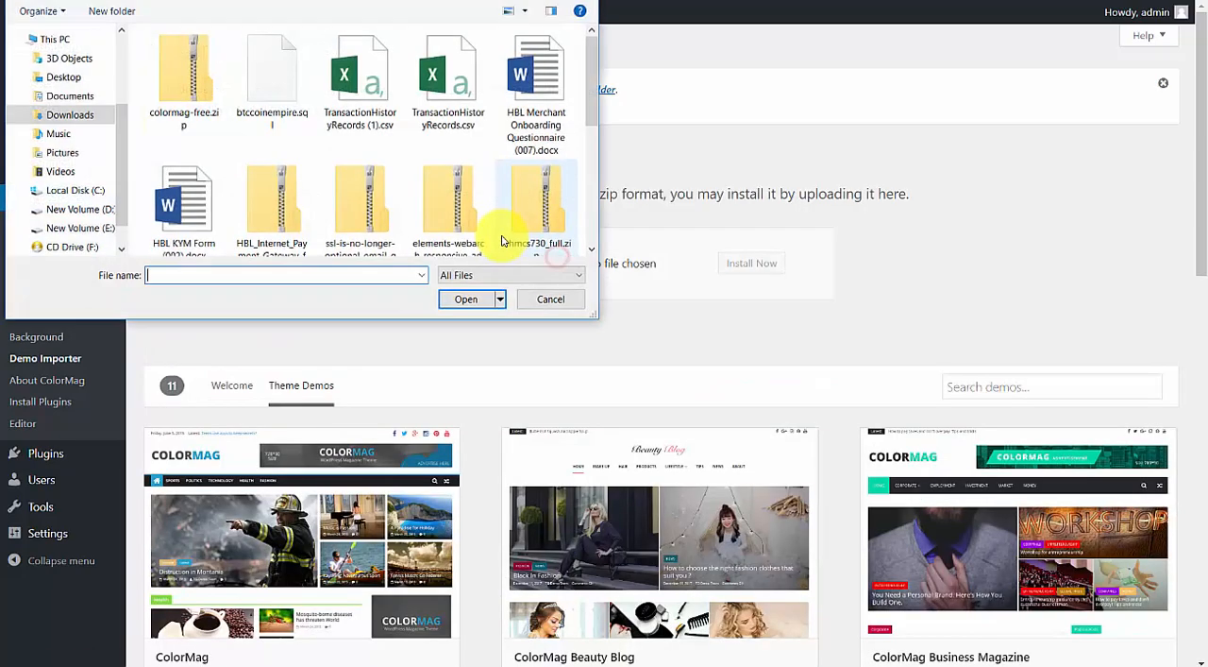
double_click(202, 71)
left_click(764, 258)
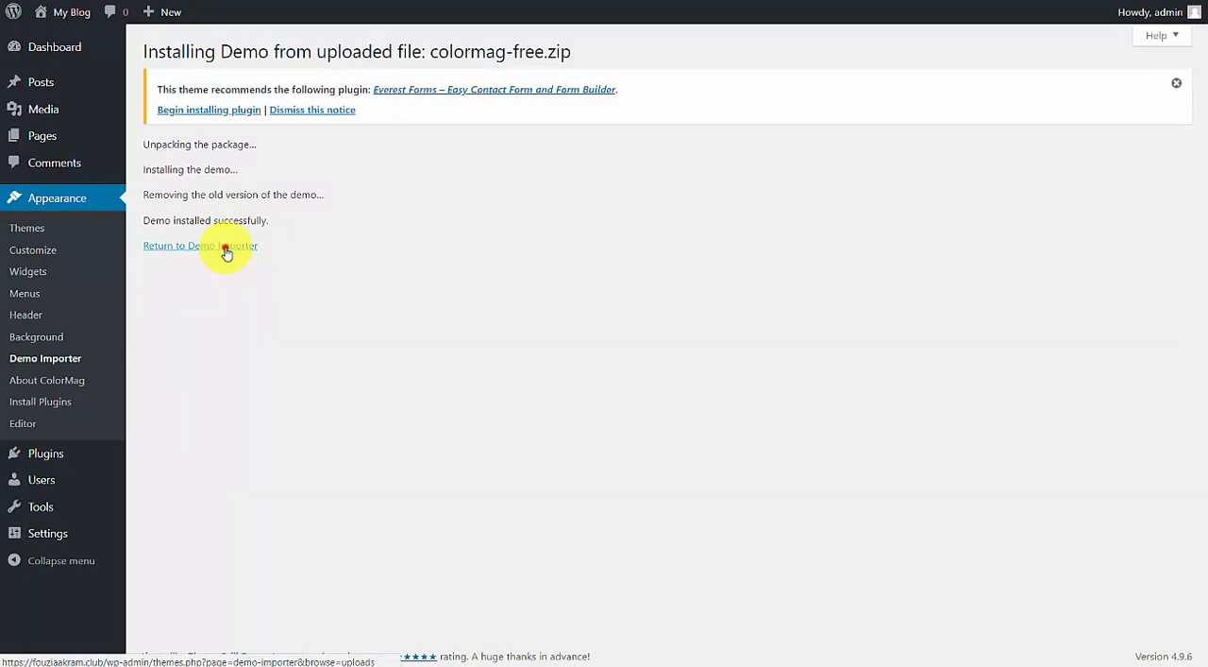
left_click(227, 247)
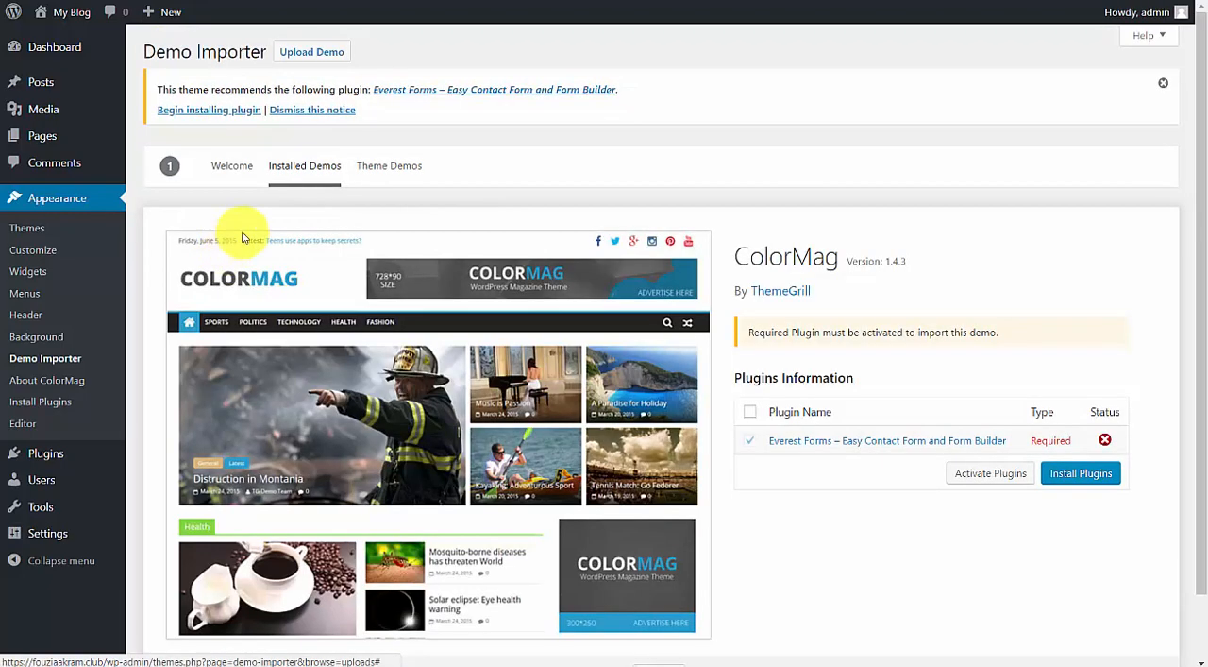
Install the recommended plugin Everest Forms – Easy Contact Form and Form Builder through the theme's required plugins installer.
left_click(200, 110)
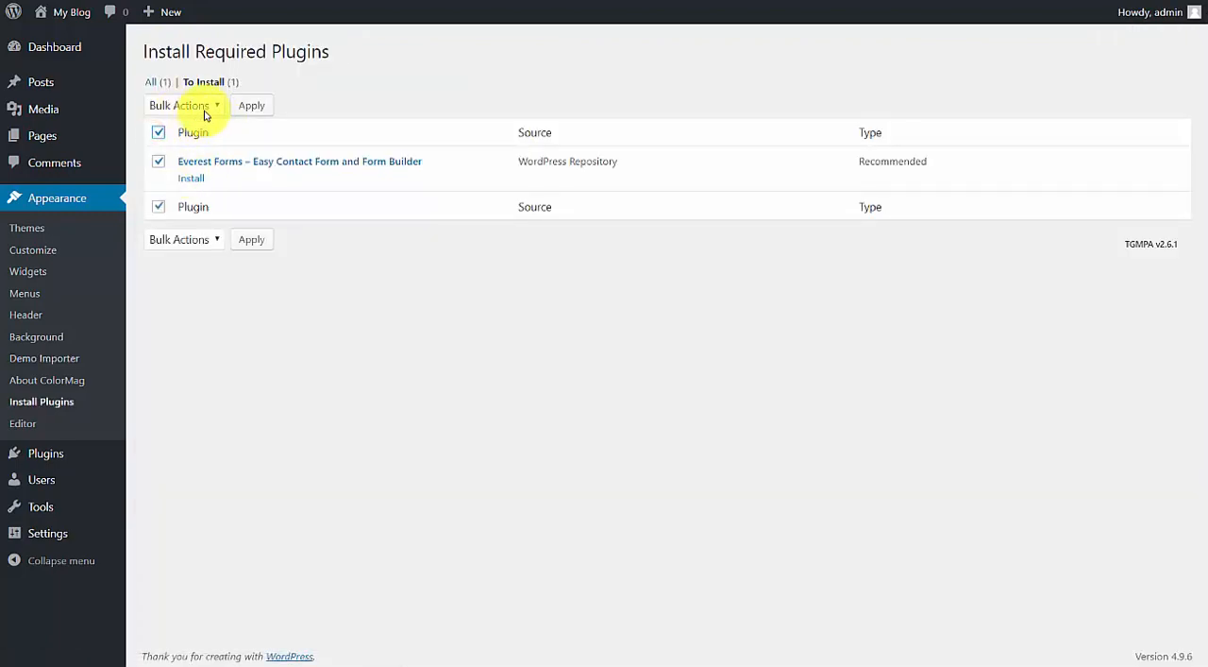
left_click(205, 106)
left_click(203, 152)
left_click(247, 100)
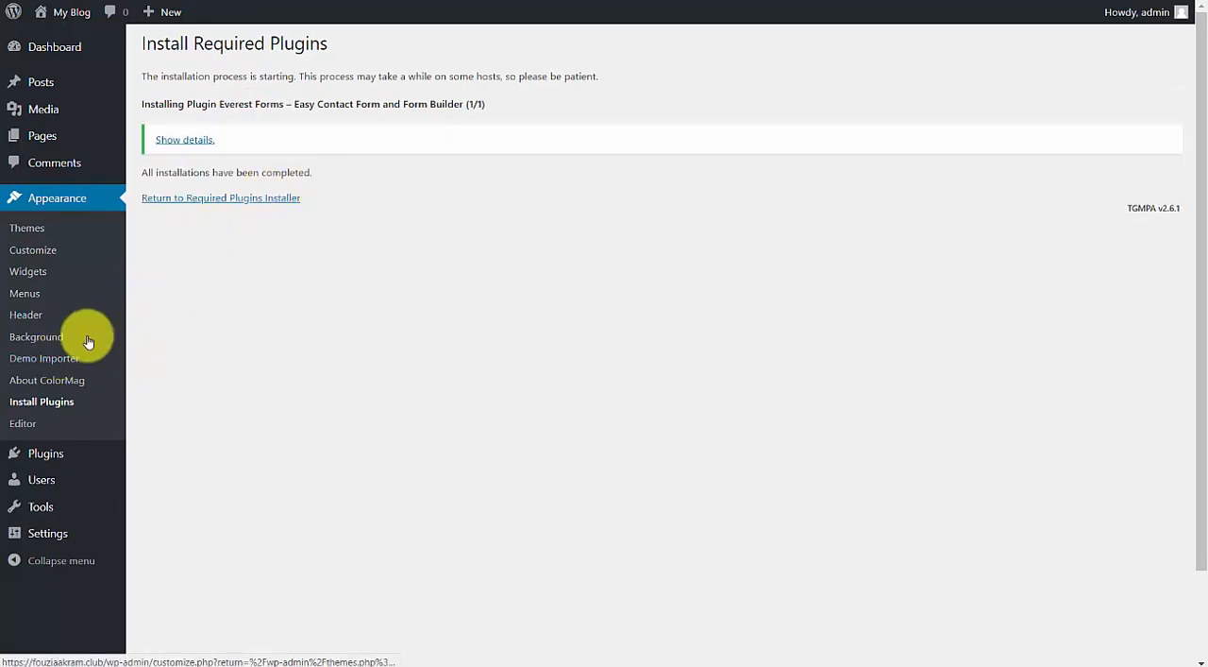
Open the installed ColorMag demo's details in the Demo Importer and activate its required plugin, Everest Forms – Easy Contact Form and Form Builder.
left_click(68, 357)
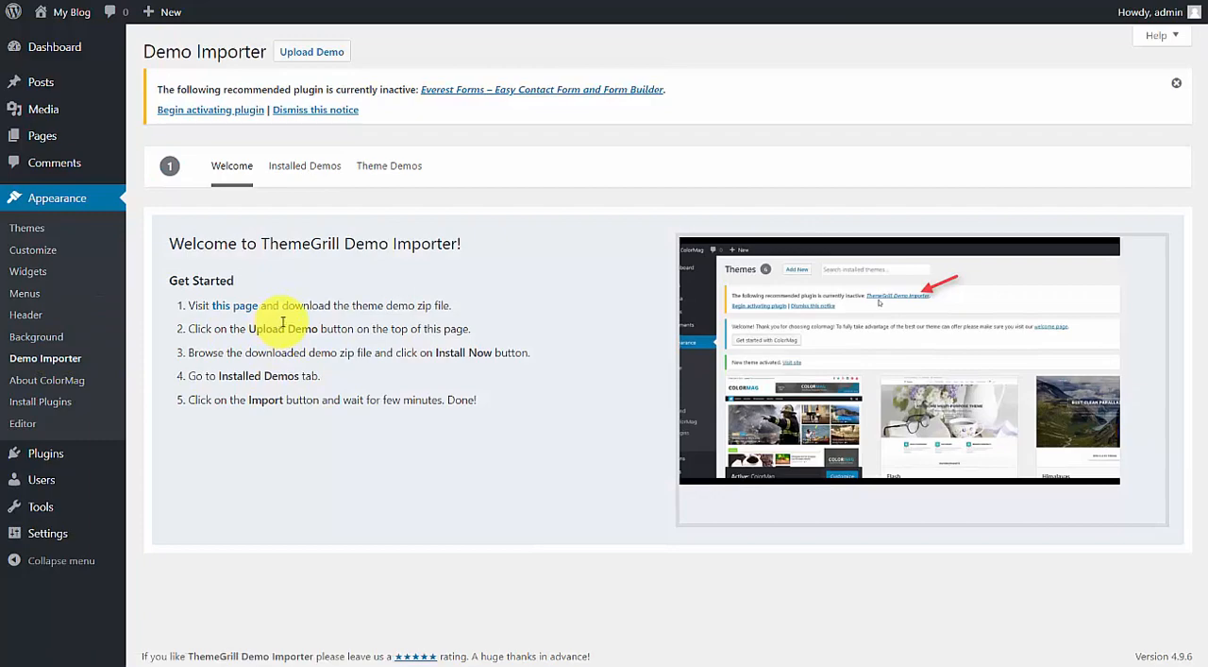
left_click(395, 166)
left_click(316, 165)
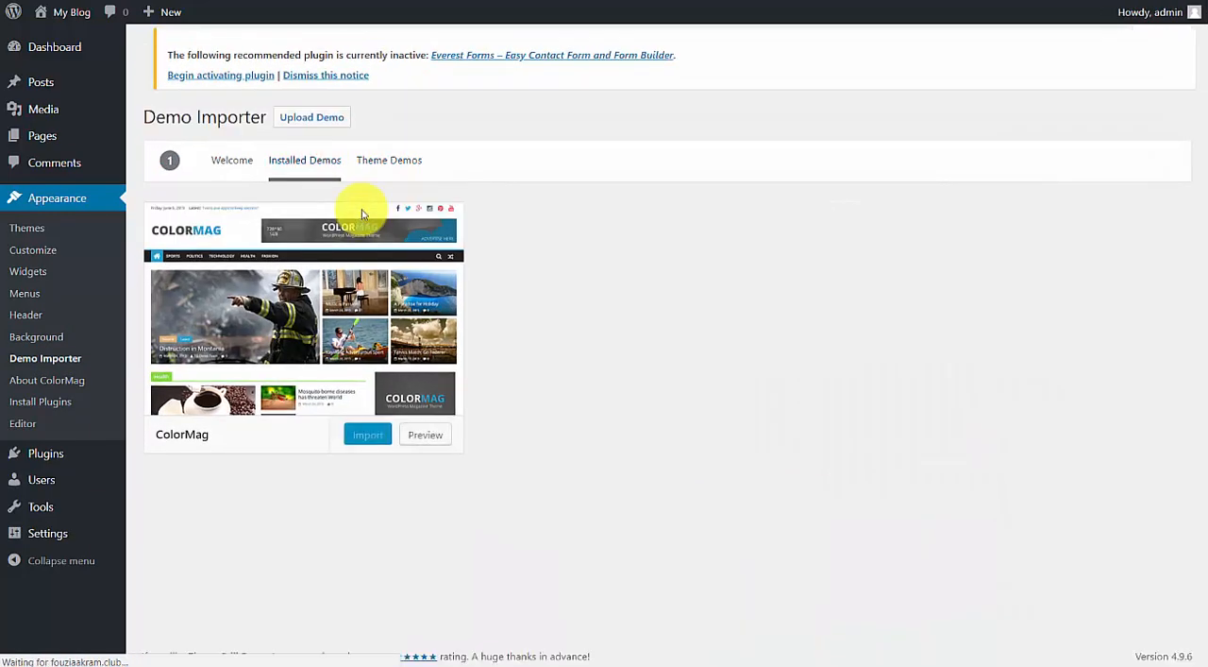
left_click(359, 212)
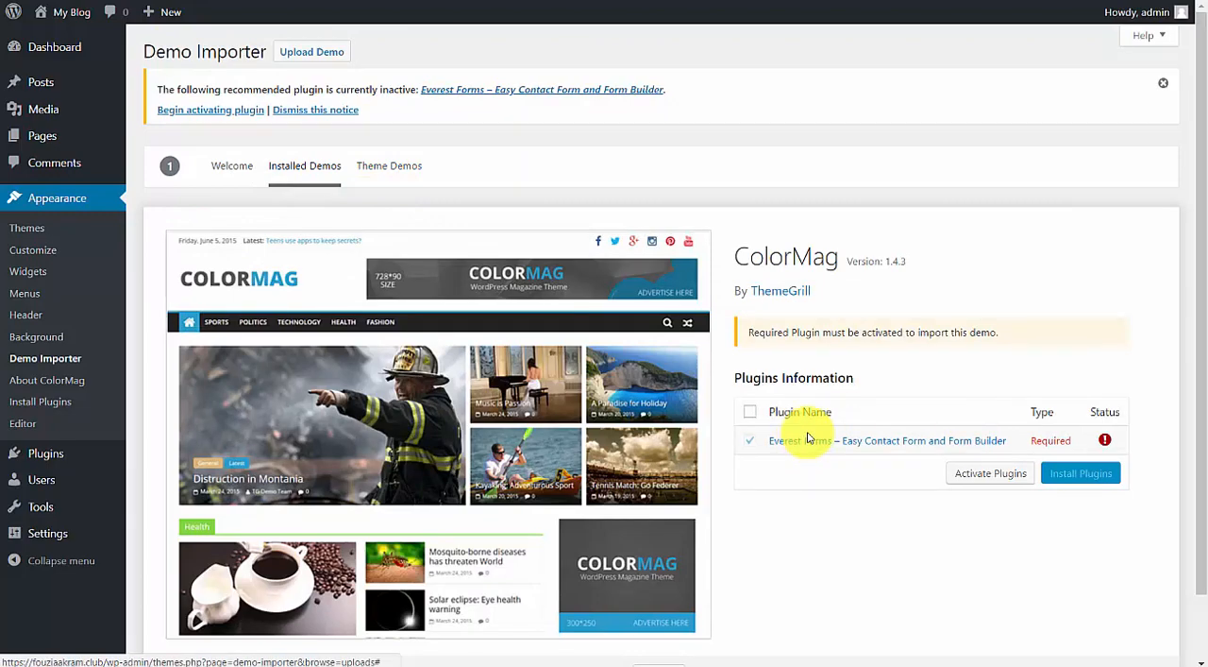
left_click(749, 411)
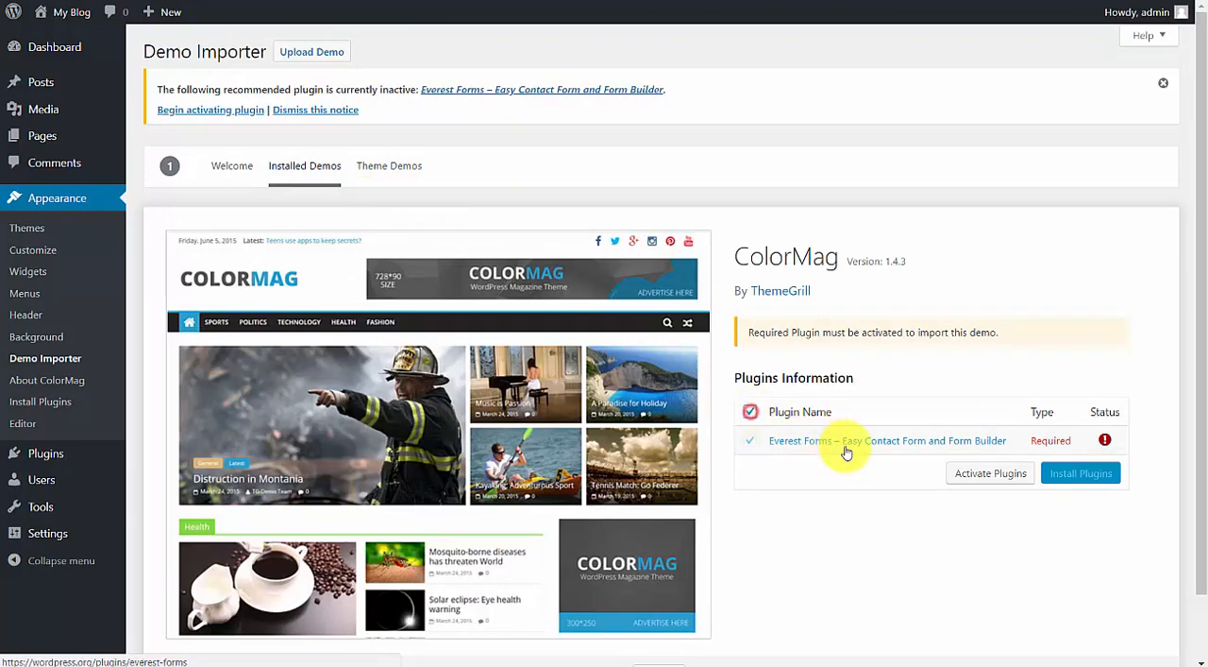
left_click(930, 444)
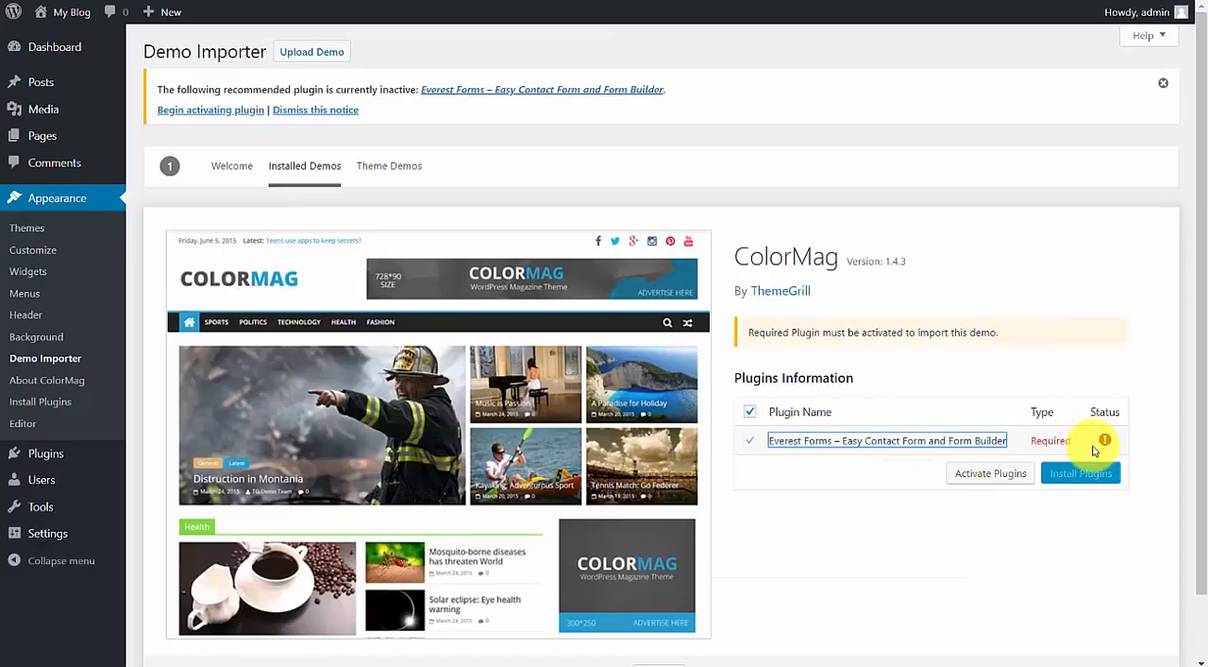
left_click(1007, 473)
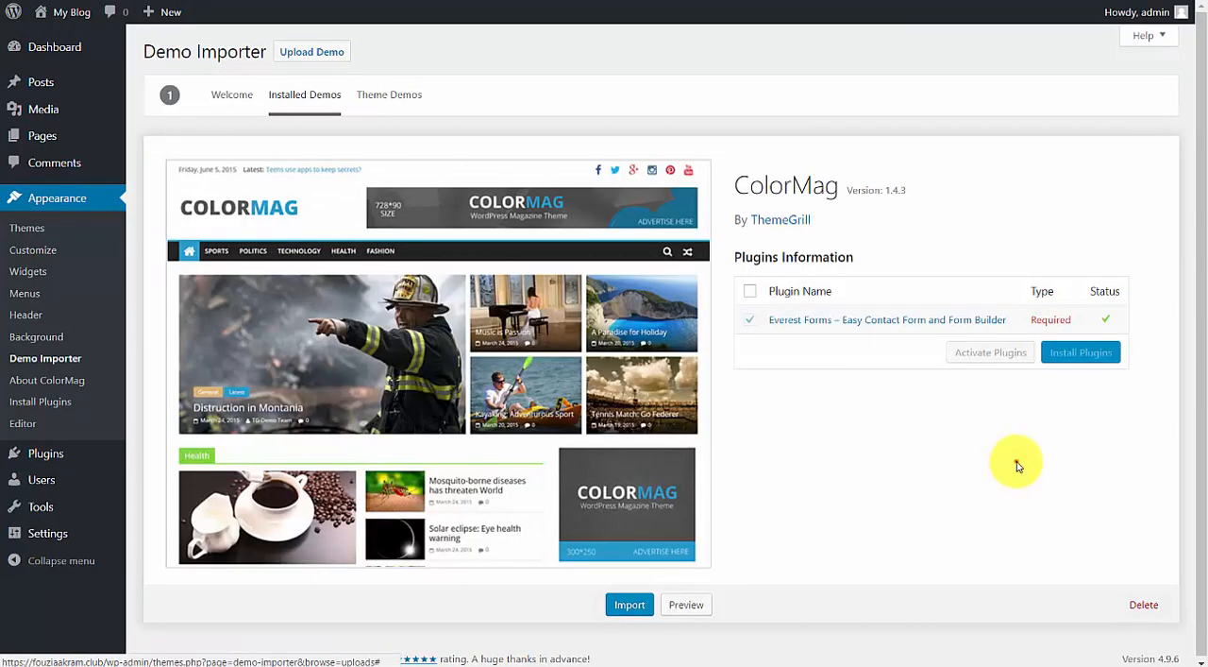
left_click(1087, 352)
left_click(978, 352)
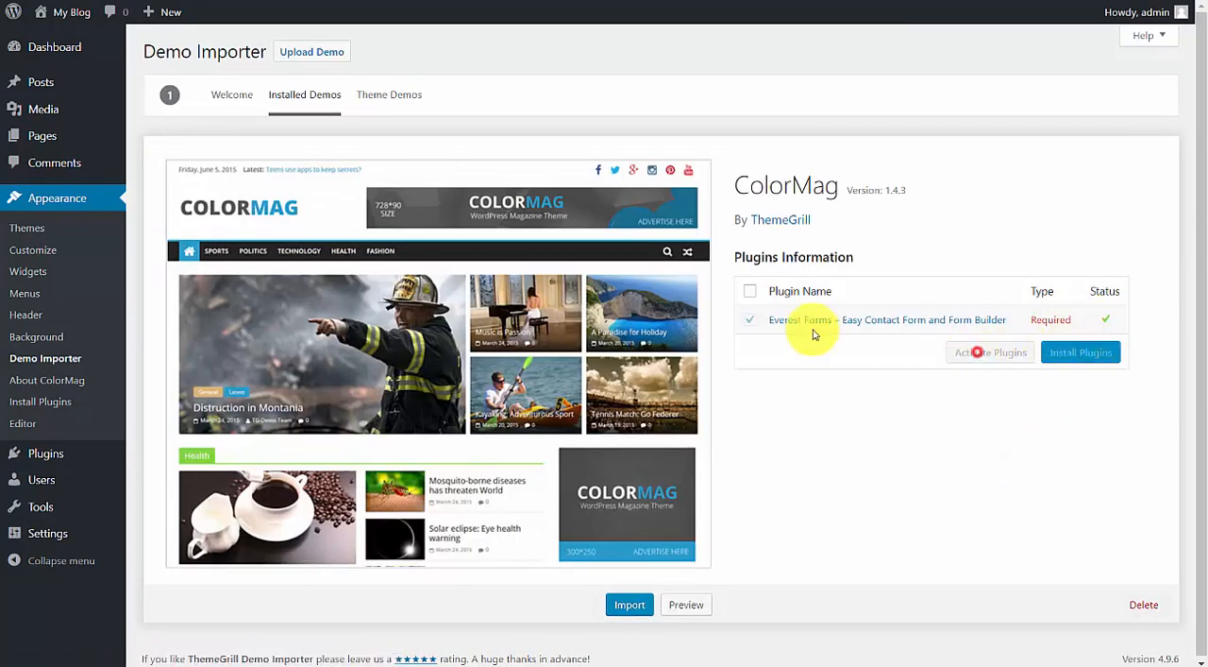
Import the ColorMag demo content, agreeing to overwrite the current customizer, widgets and other settings.
left_click(750, 292)
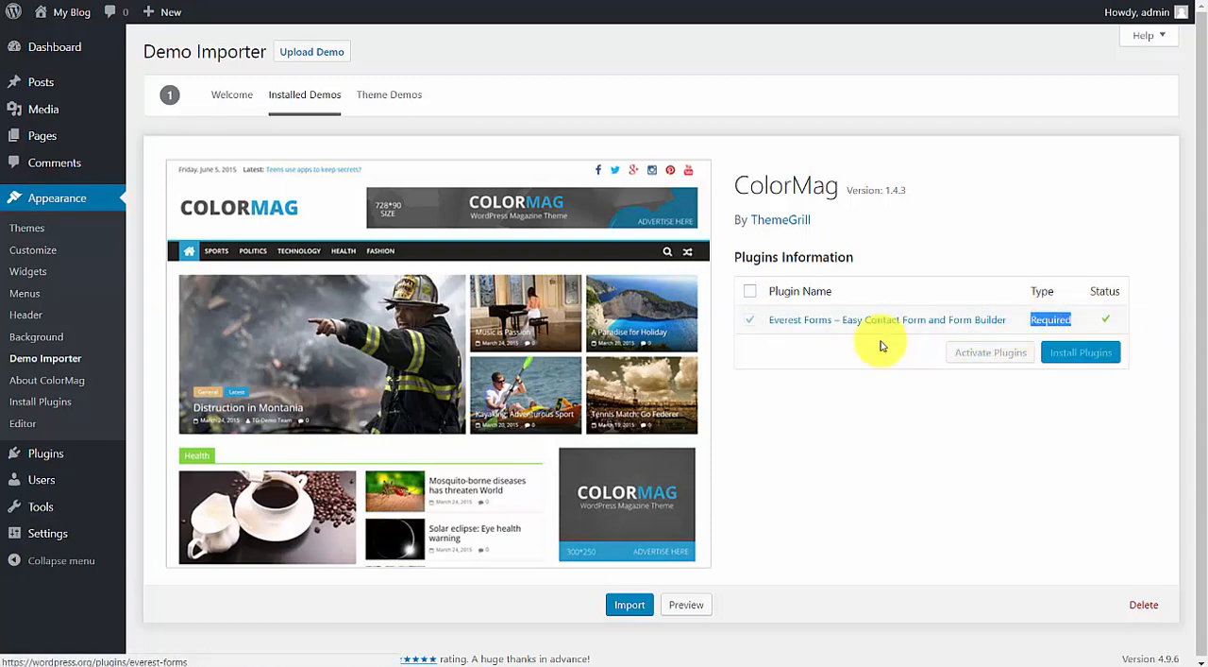
left_click(630, 604)
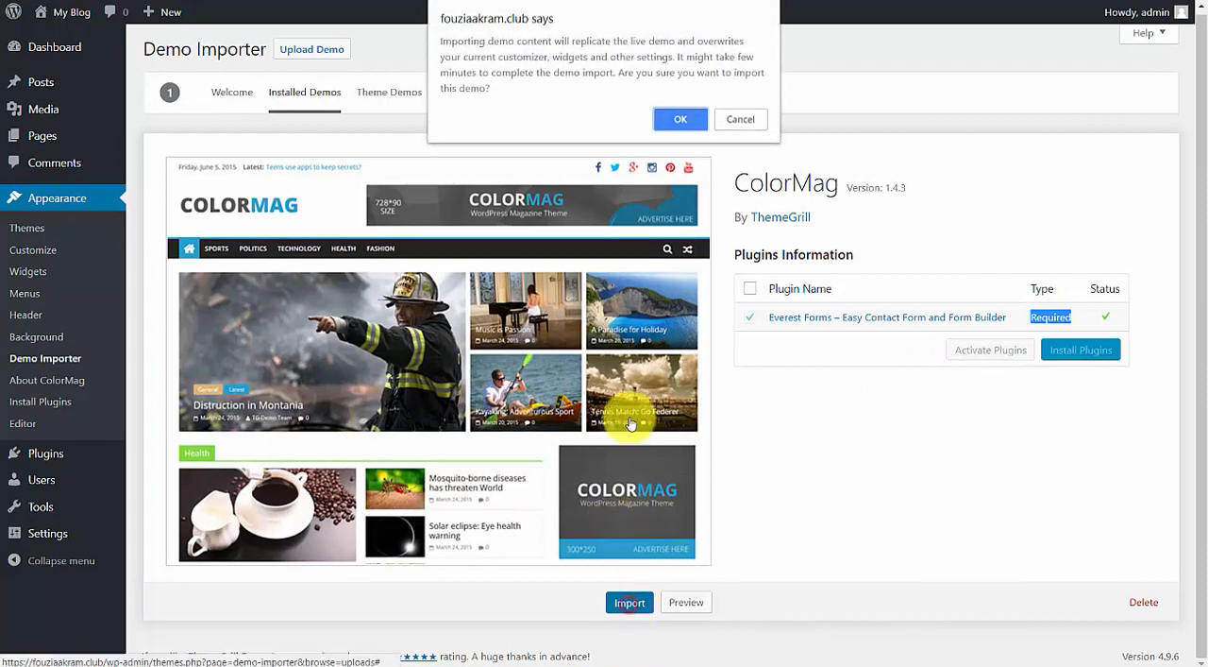
left_click(683, 113)
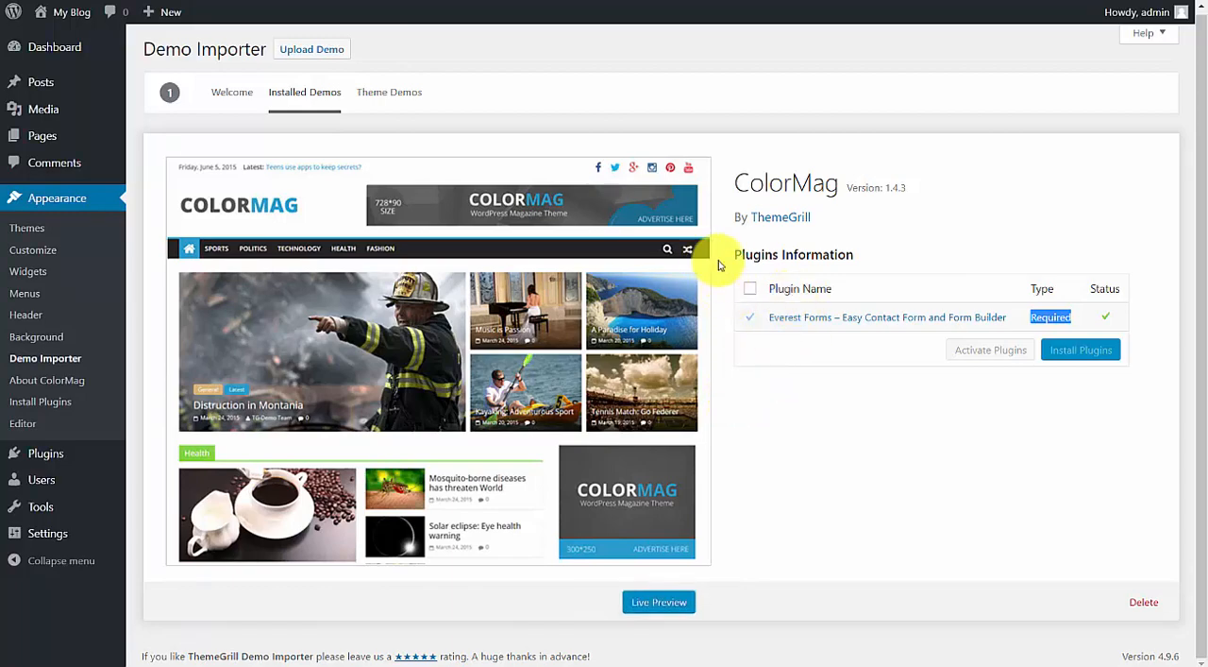
Open the live site in a separate browser tab and examine its home page from header to footer.
left_click(548, 0)
right_click(569, 68)
left_click(599, 111)
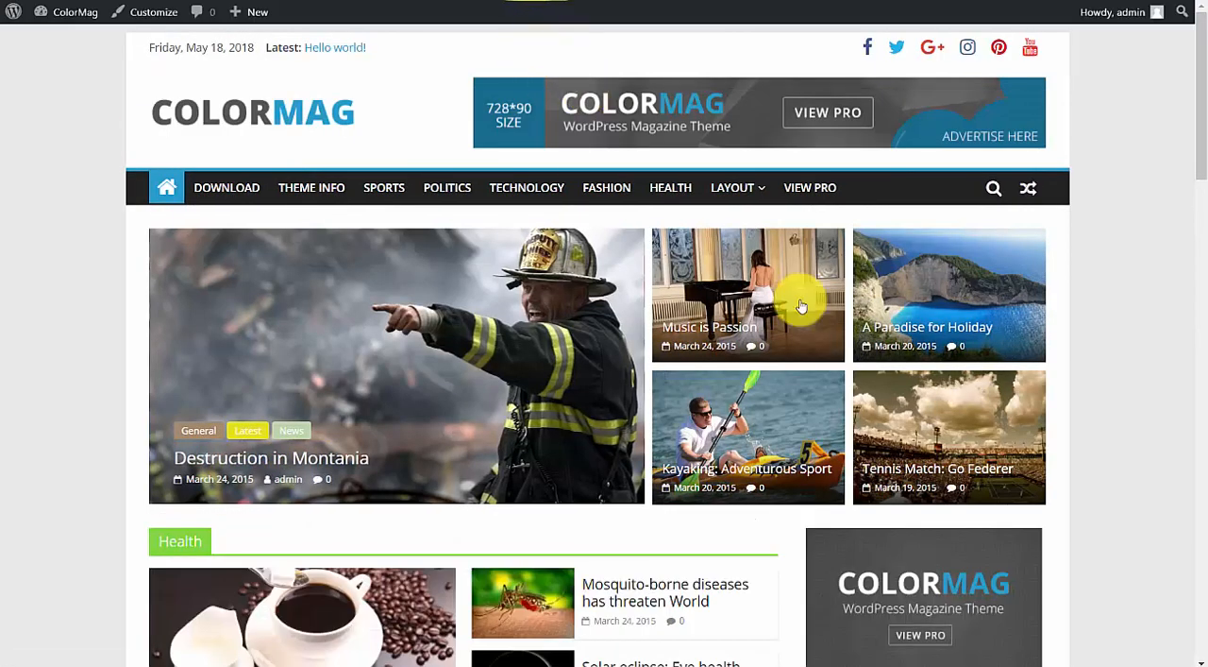
mouse_move(1196, 106)
left_mouse_down()
mouse_move(1202, 133)
mouse_move(1199, 98)
left_mouse_up()
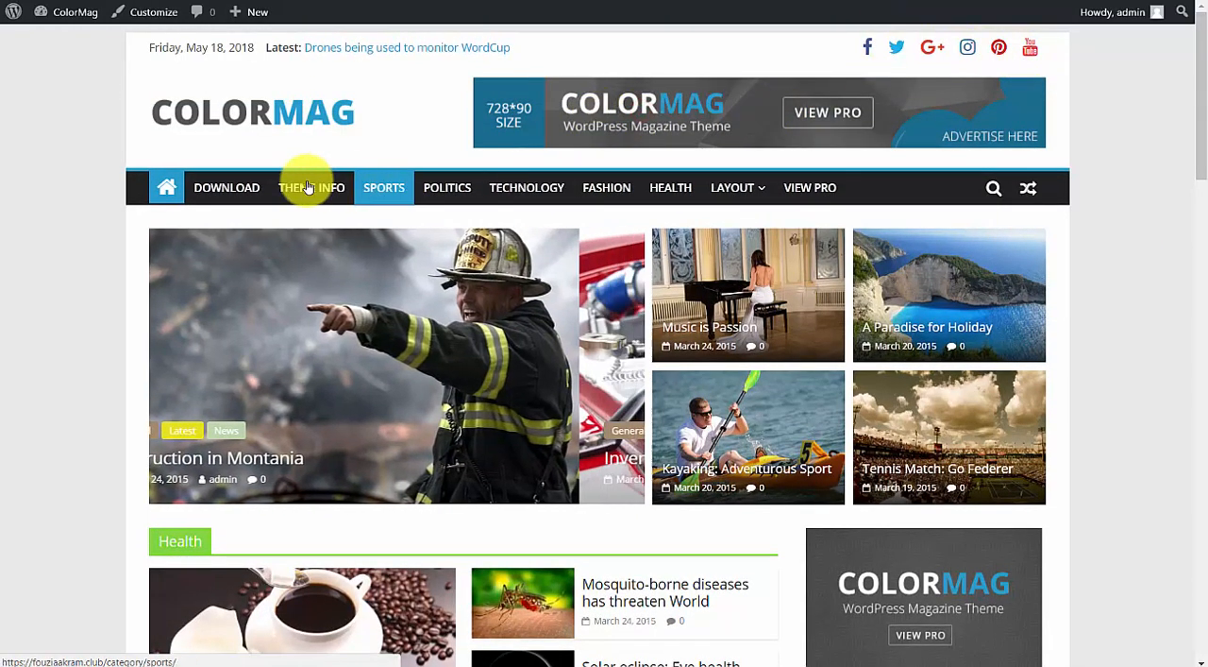
scroll(658, 206, "down", 10)
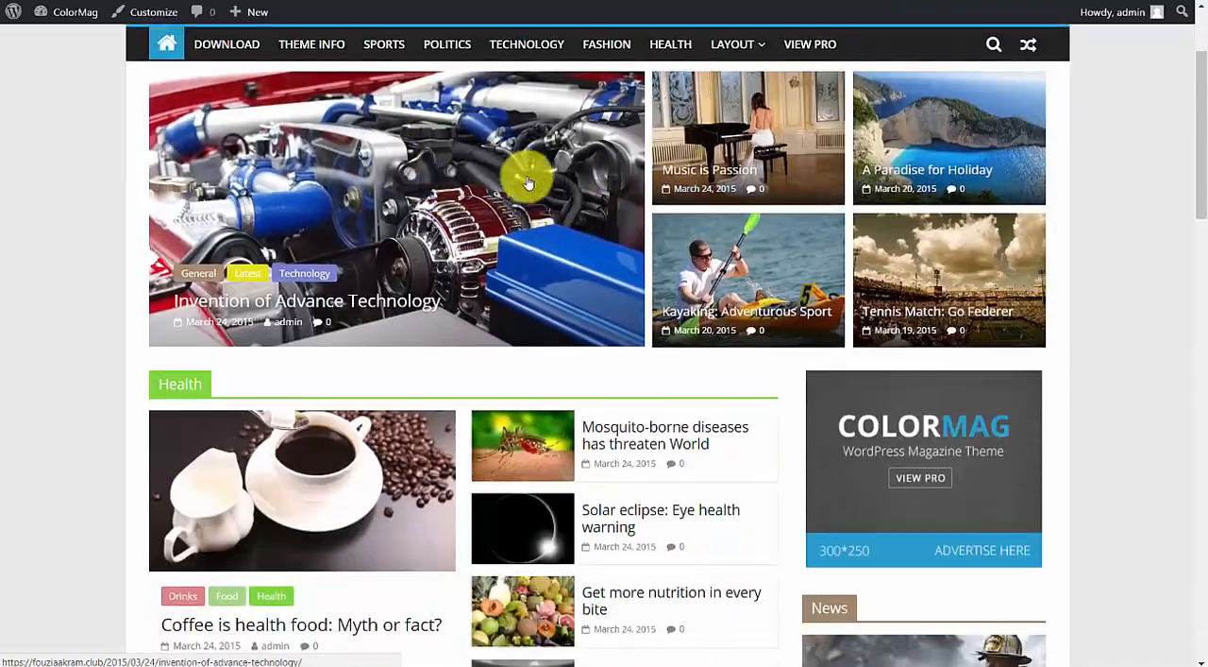
scroll(1132, 209, "down", 6)
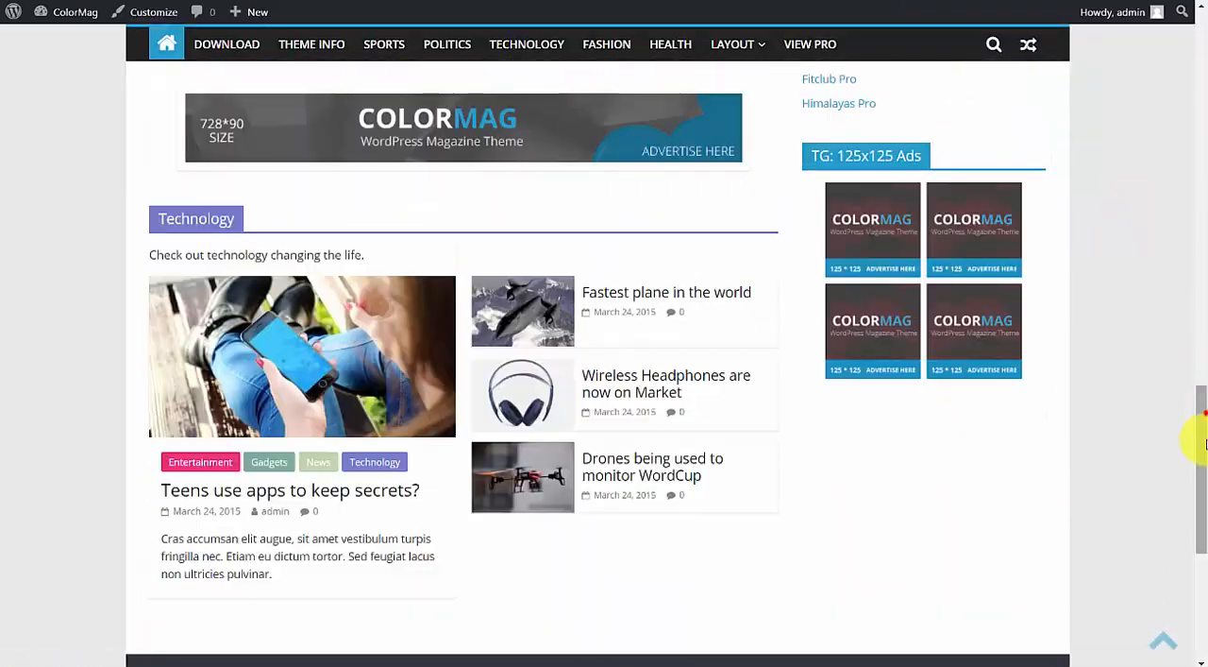
left_click_drag(1203, 444, 1197, 86)
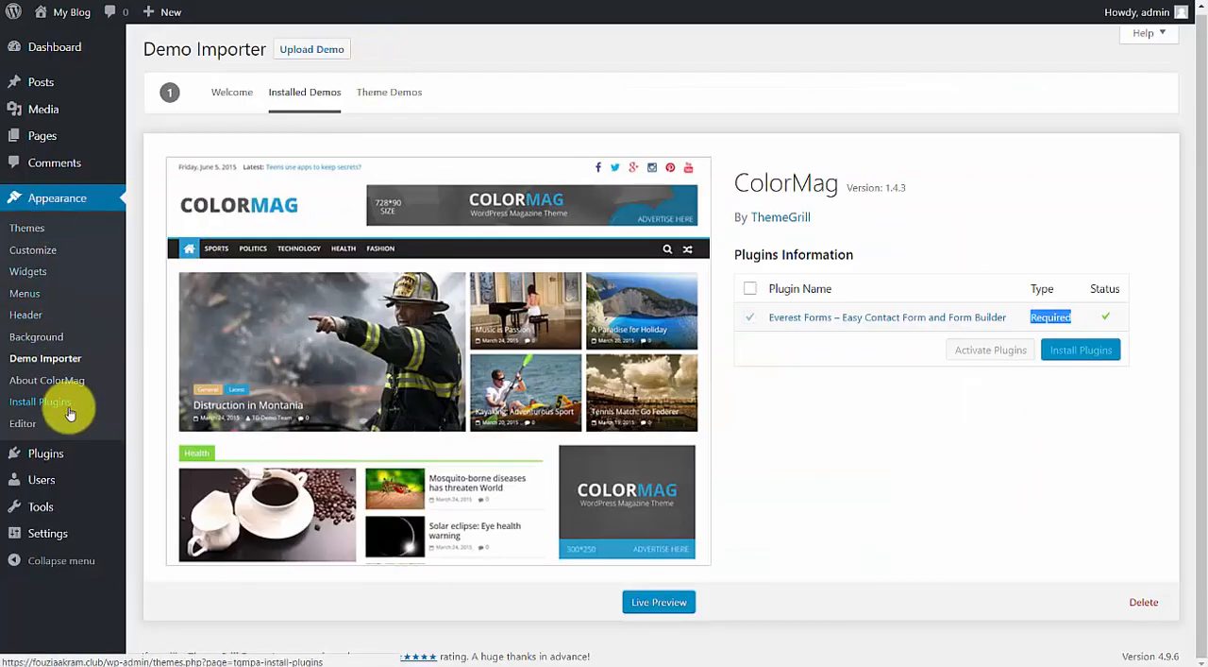
Open the site's menu editor and load the Primary (Primary Menu) menu for editing.
left_click(33, 314)
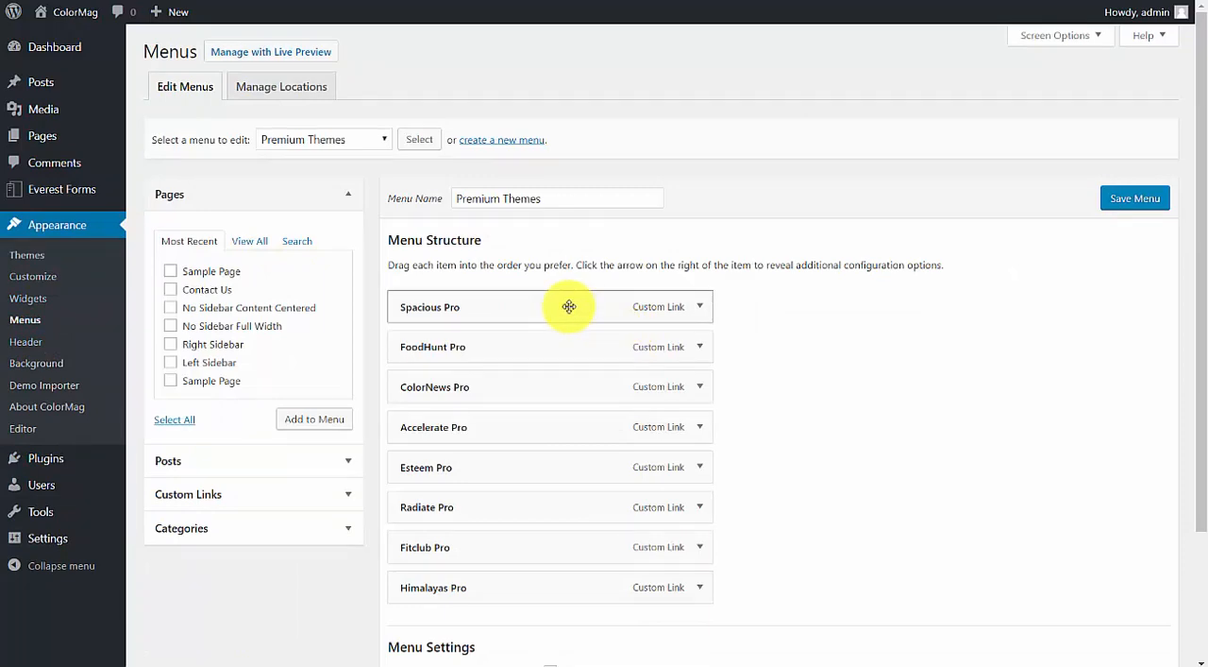
left_click(354, 141)
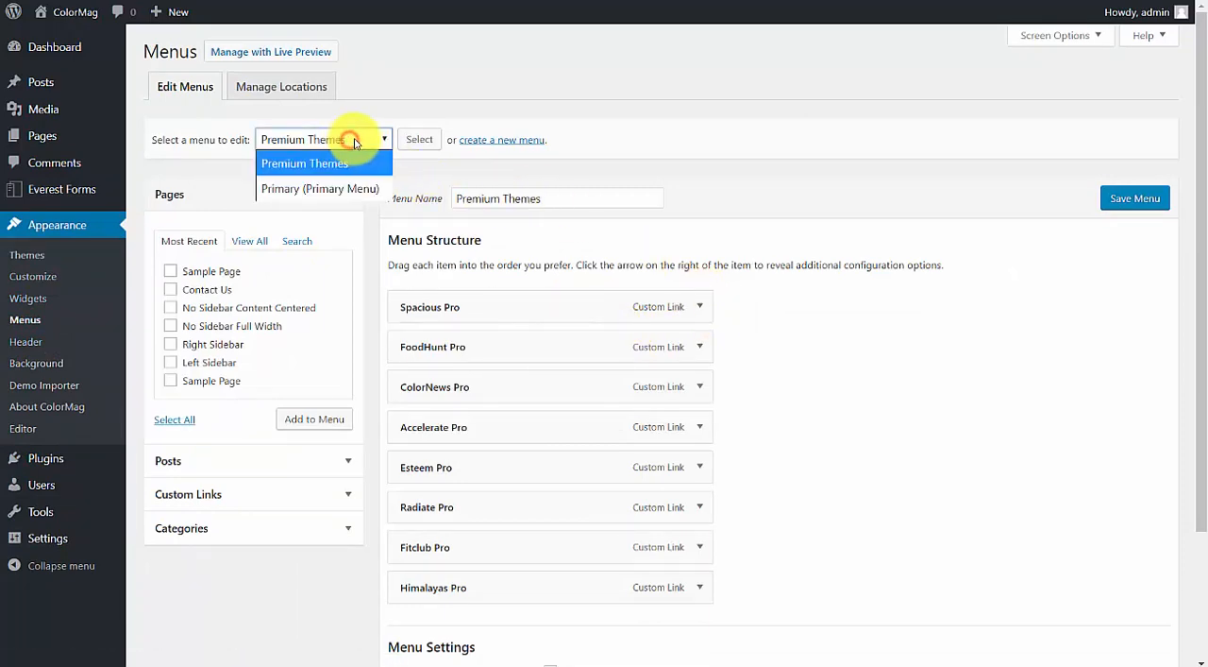
left_click(348, 190)
left_click(419, 140)
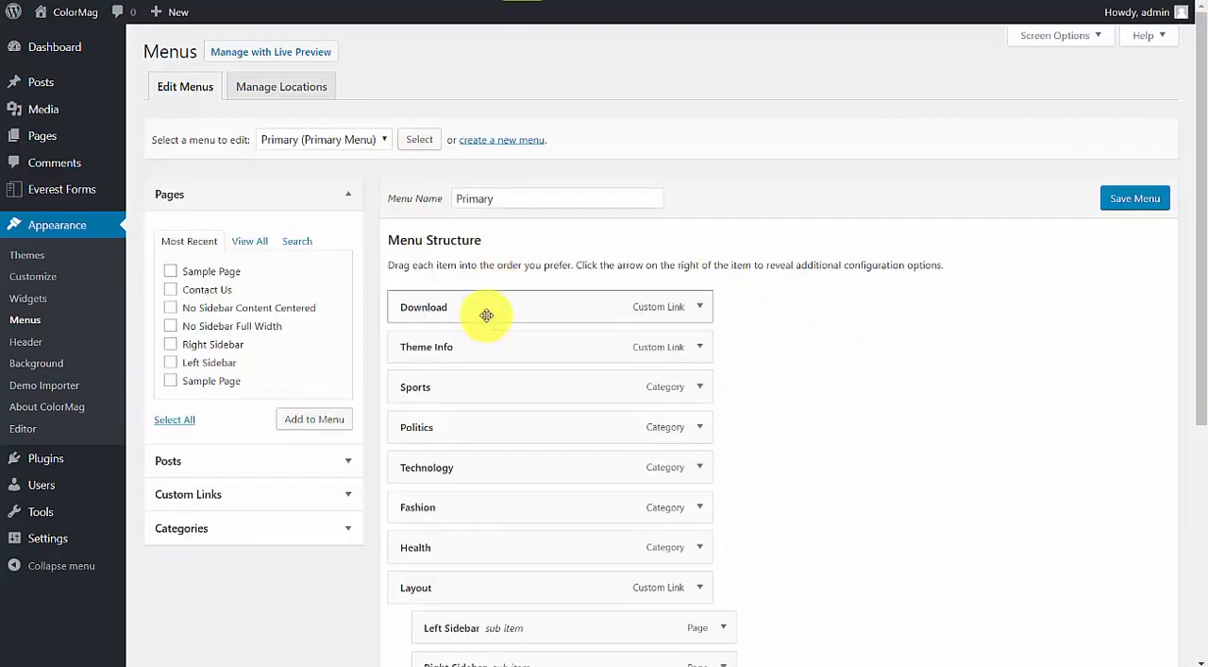
Compare the Primary menu's item structure with the live site's navigation bar, including the Layout submenu.
scroll(510, 340, "down", 3)
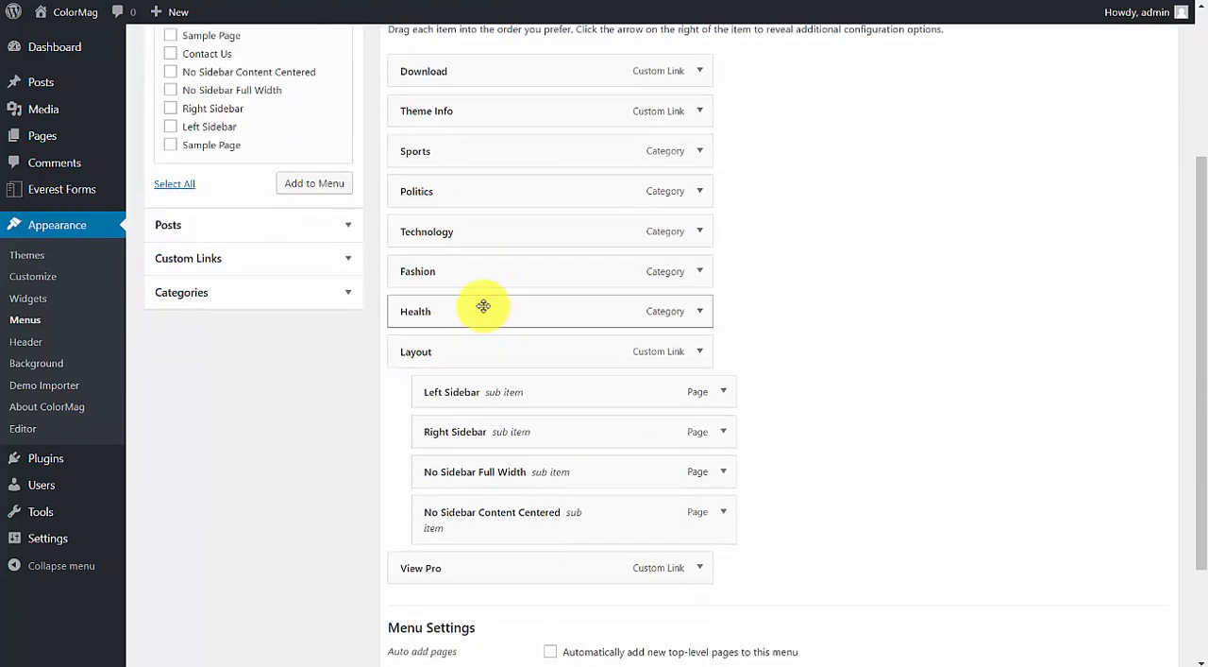
scroll(494, 391, "down", 3)
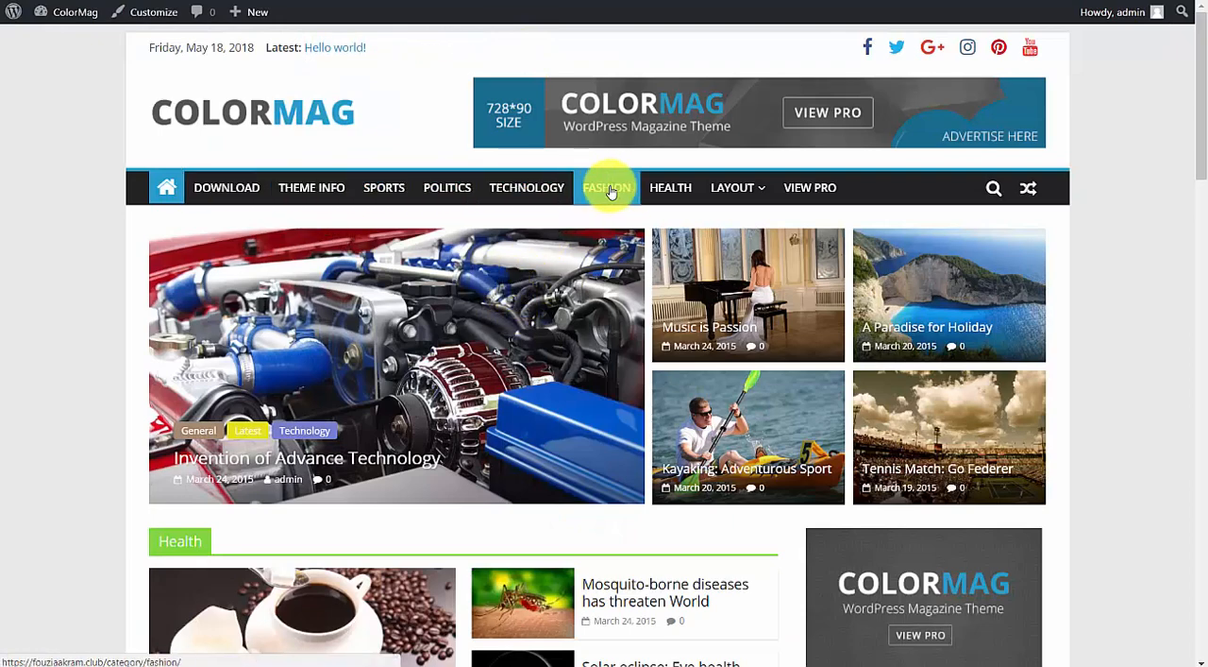
mouse_move(731, 185)
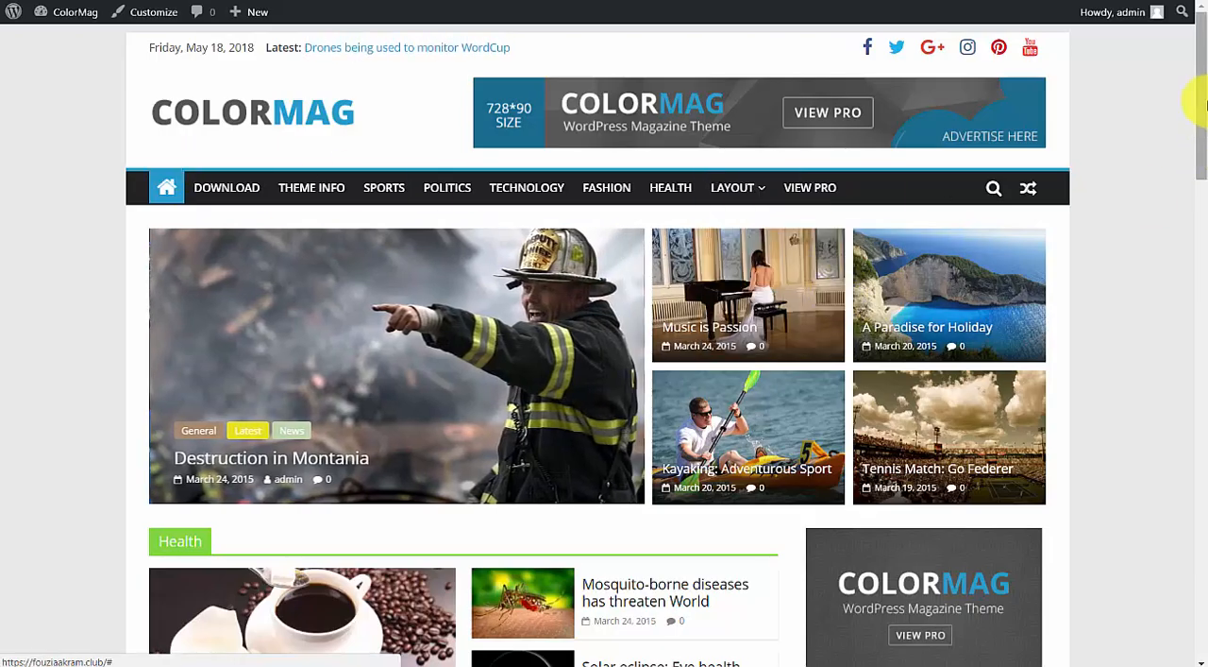
left_click_drag(1201, 102, 1199, 43)
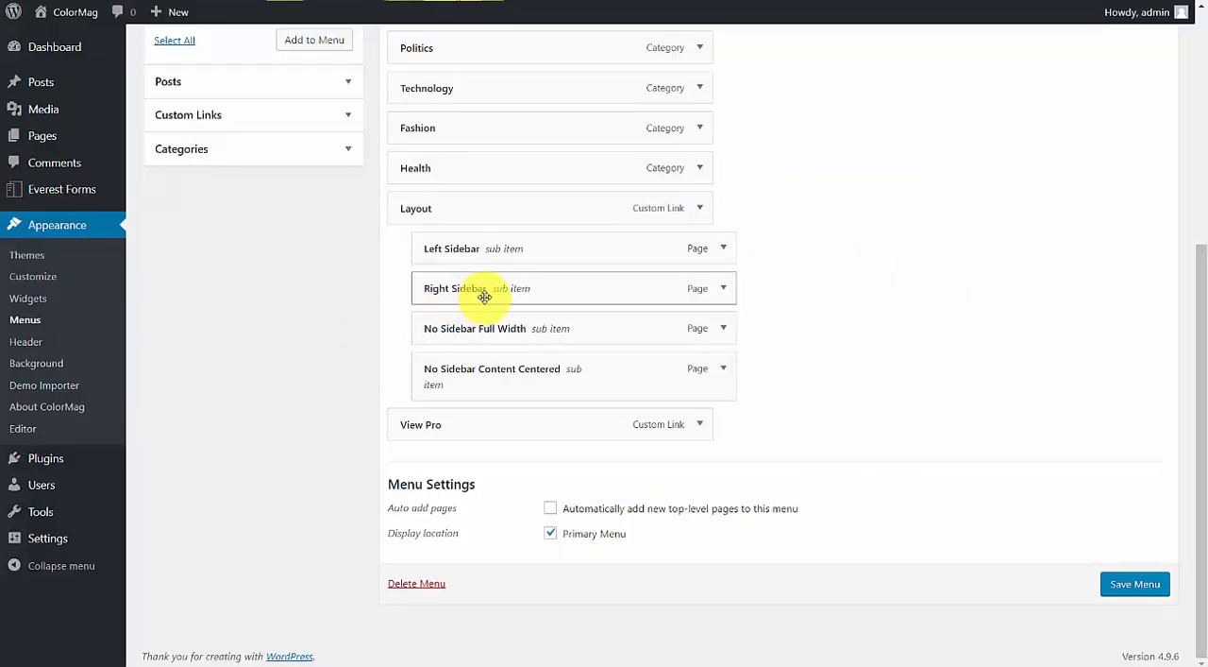
scroll(483, 302, "up", 3)
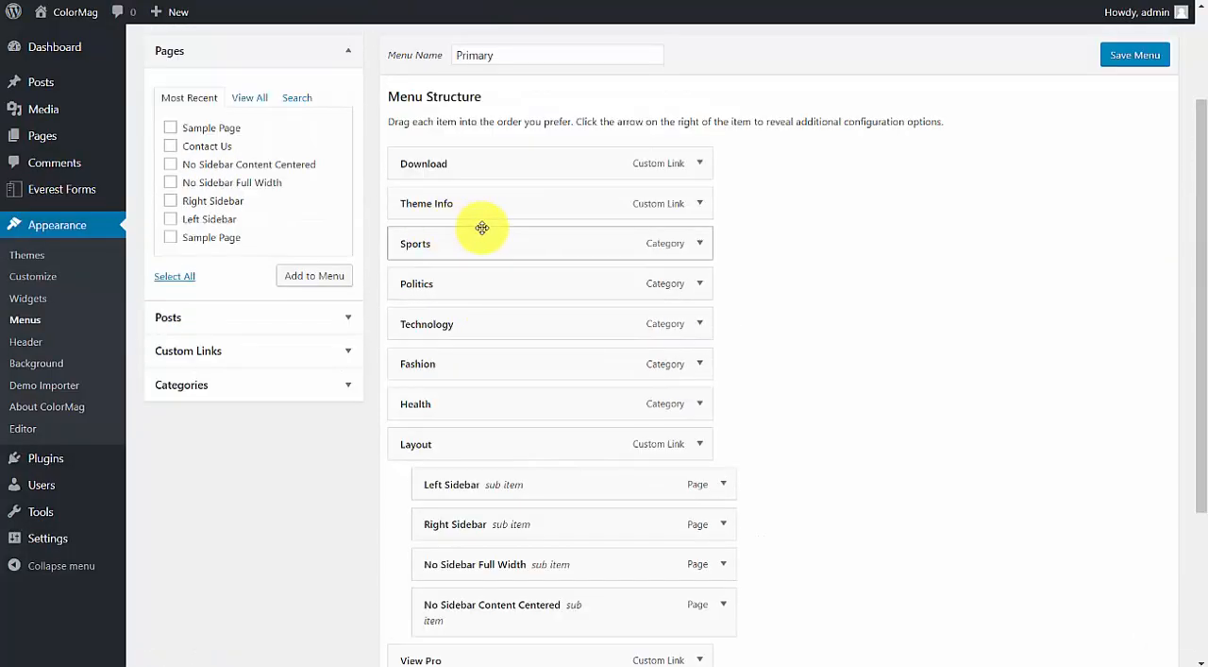
left_click(814, 190)
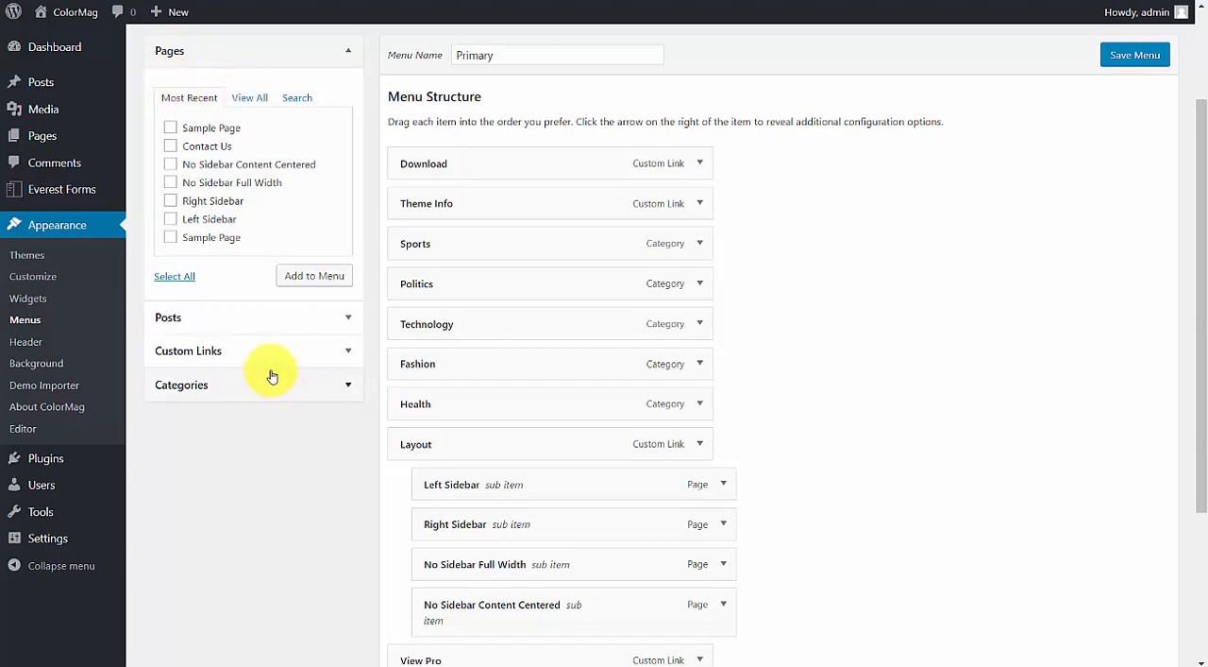
Add a custom link to the Primary menu with the site's home page address as URL and Home as link text.
left_click(288, 315)
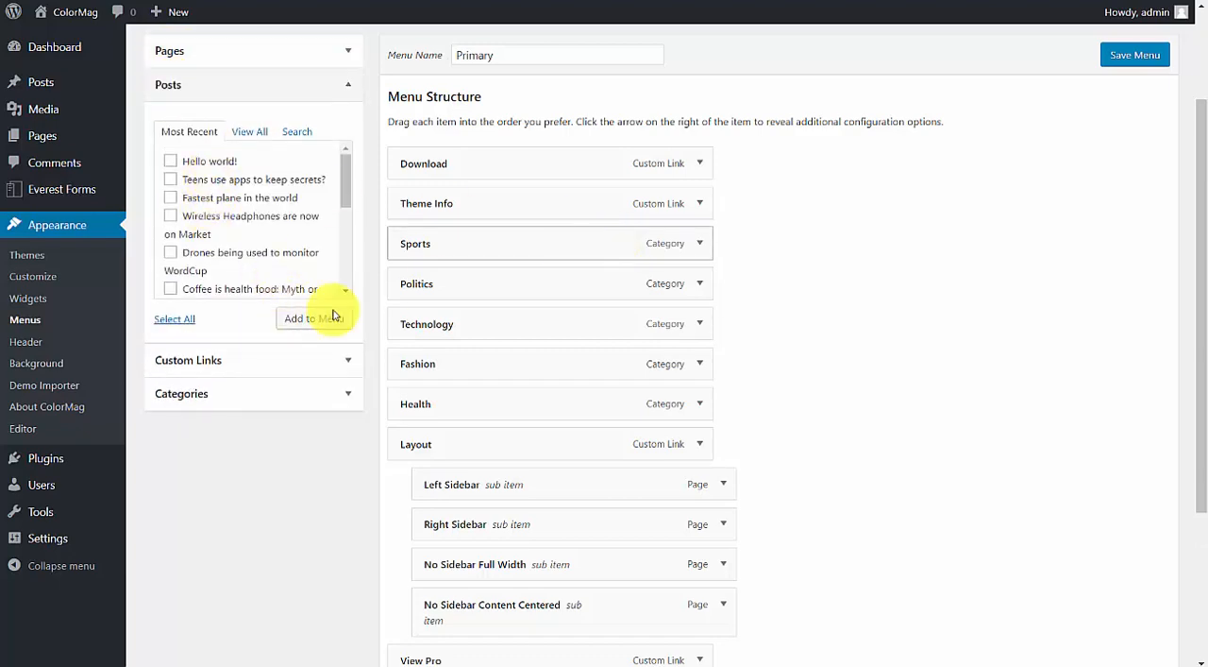
left_click(255, 361)
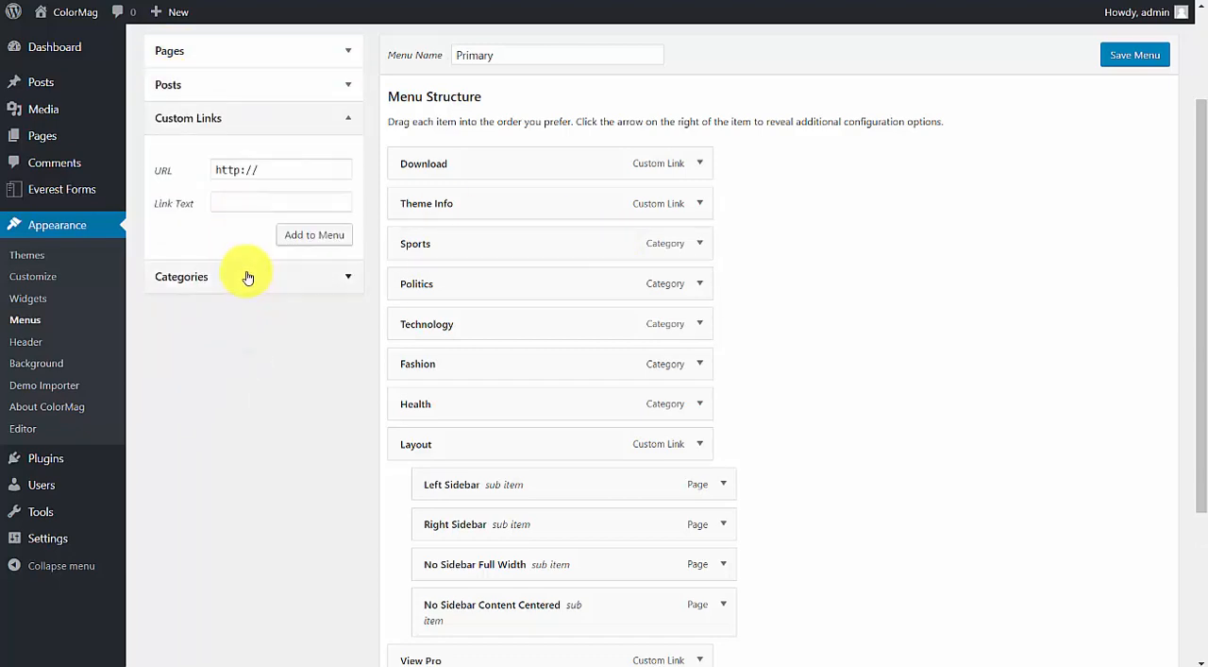
left_click(247, 275)
left_click(208, 119)
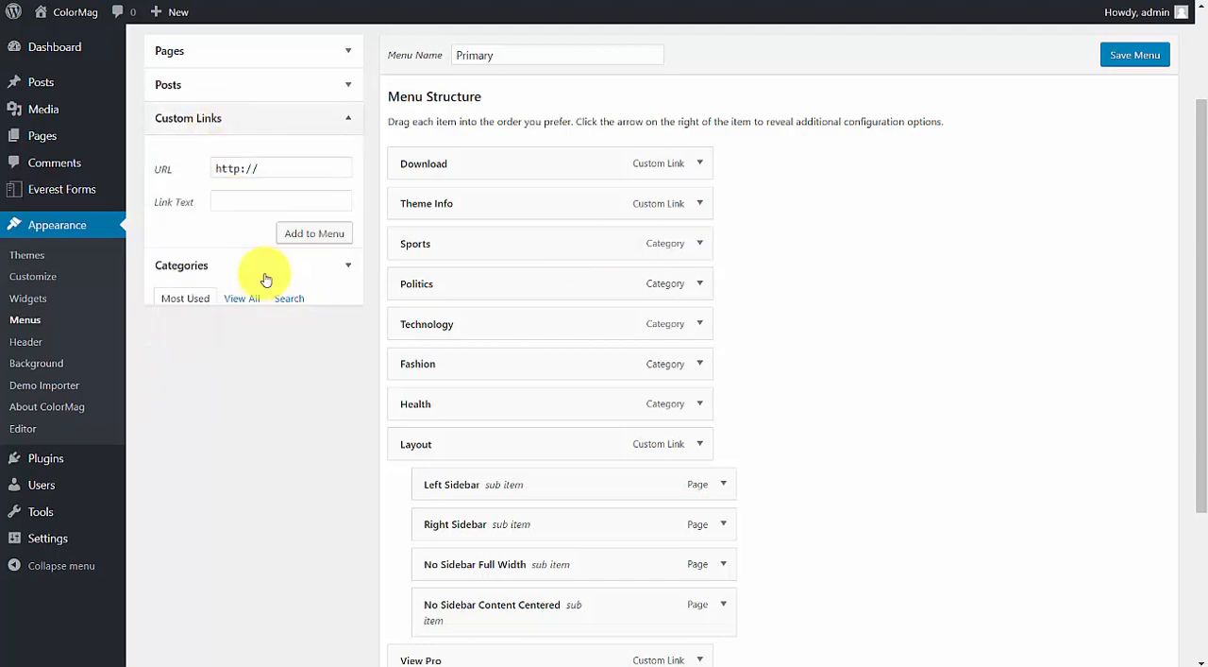
triple_click(275, 170)
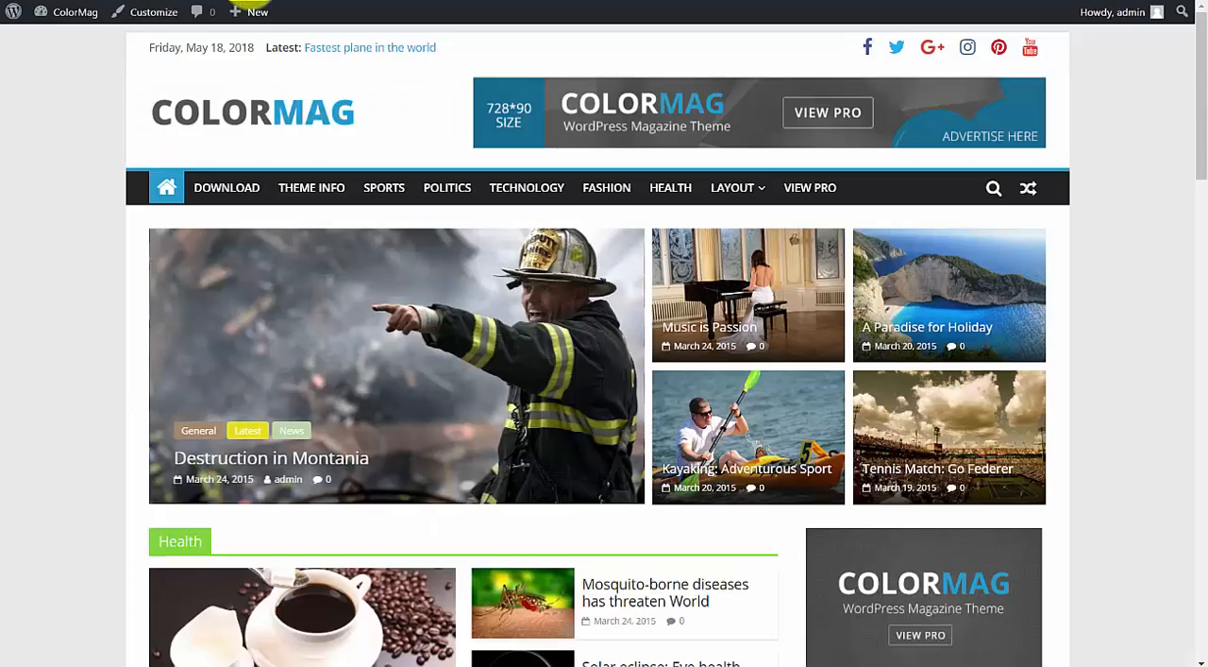
right_click(253, 4)
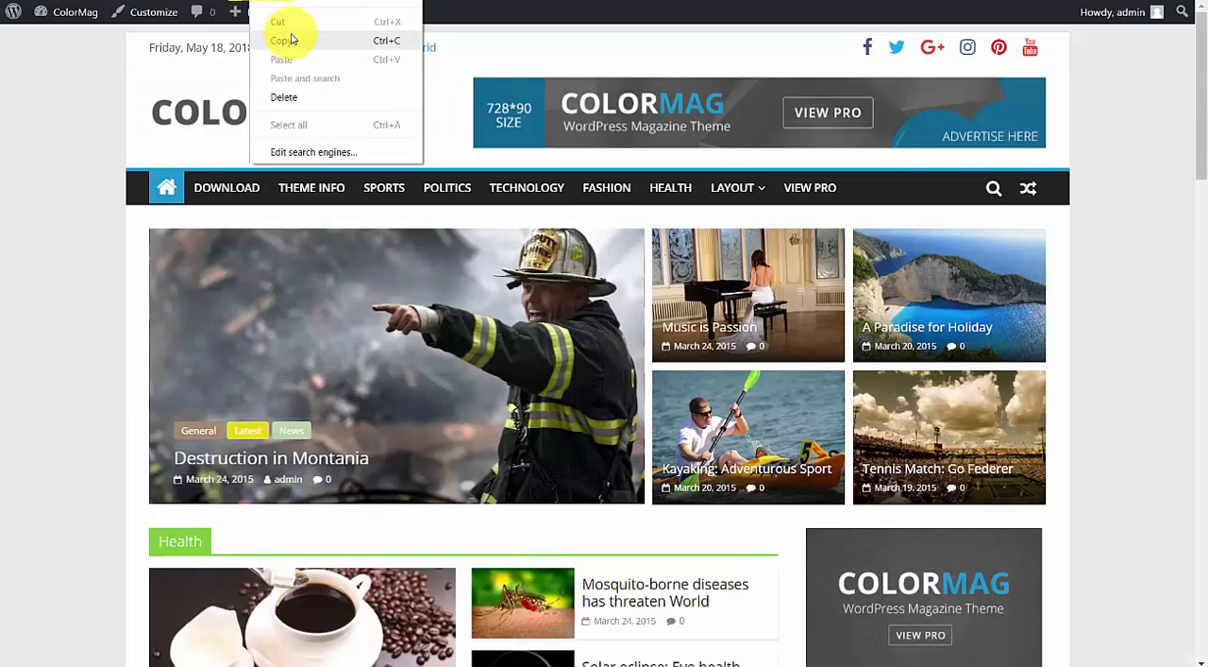
left_click(288, 36)
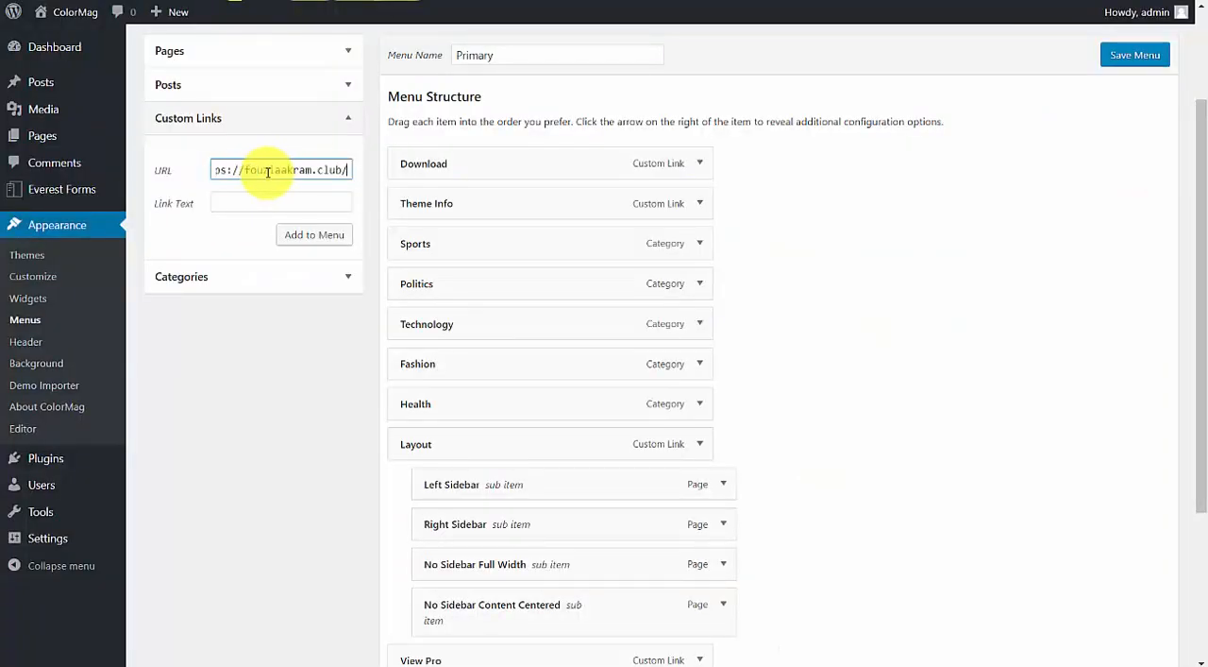
left_click(245, 196)
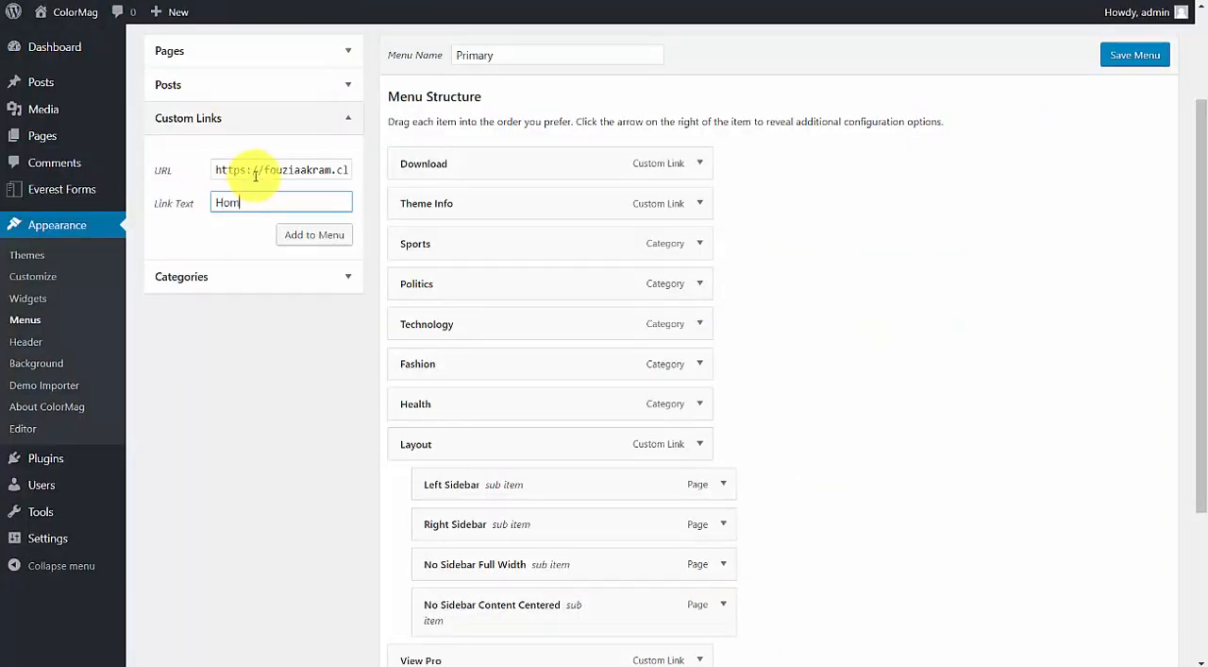
left_click(317, 234)
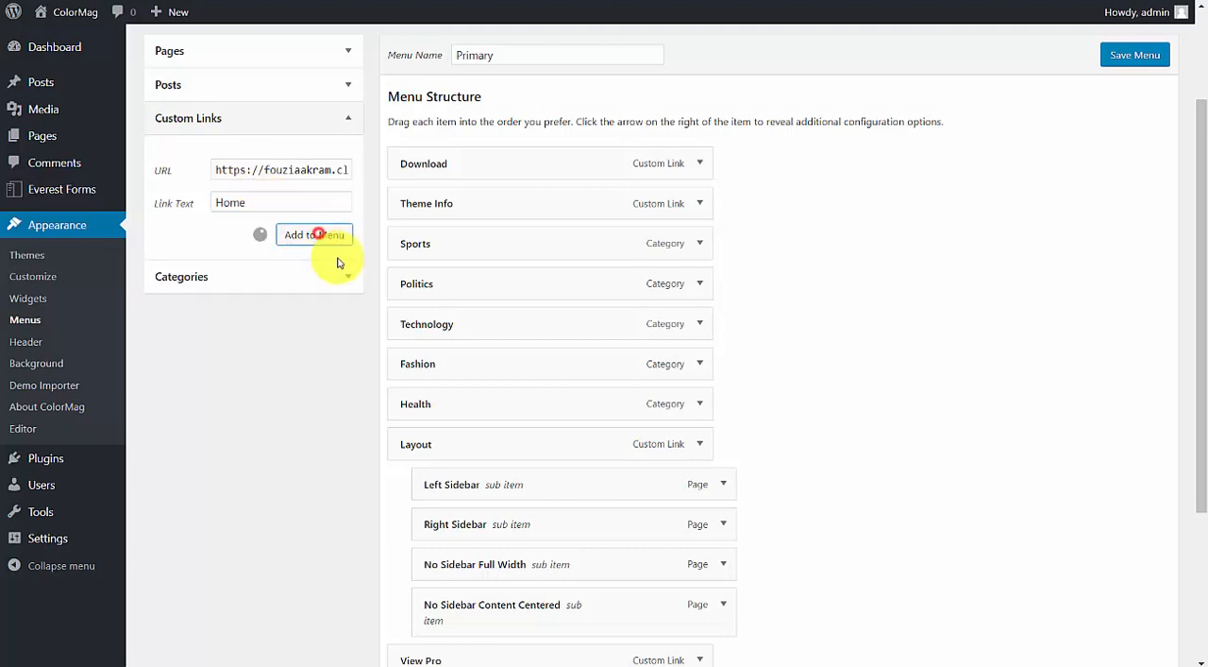
Move the Home link to the top of the Primary menu's structure and nest Download beneath it as a sub item.
scroll(518, 547, "down", 3)
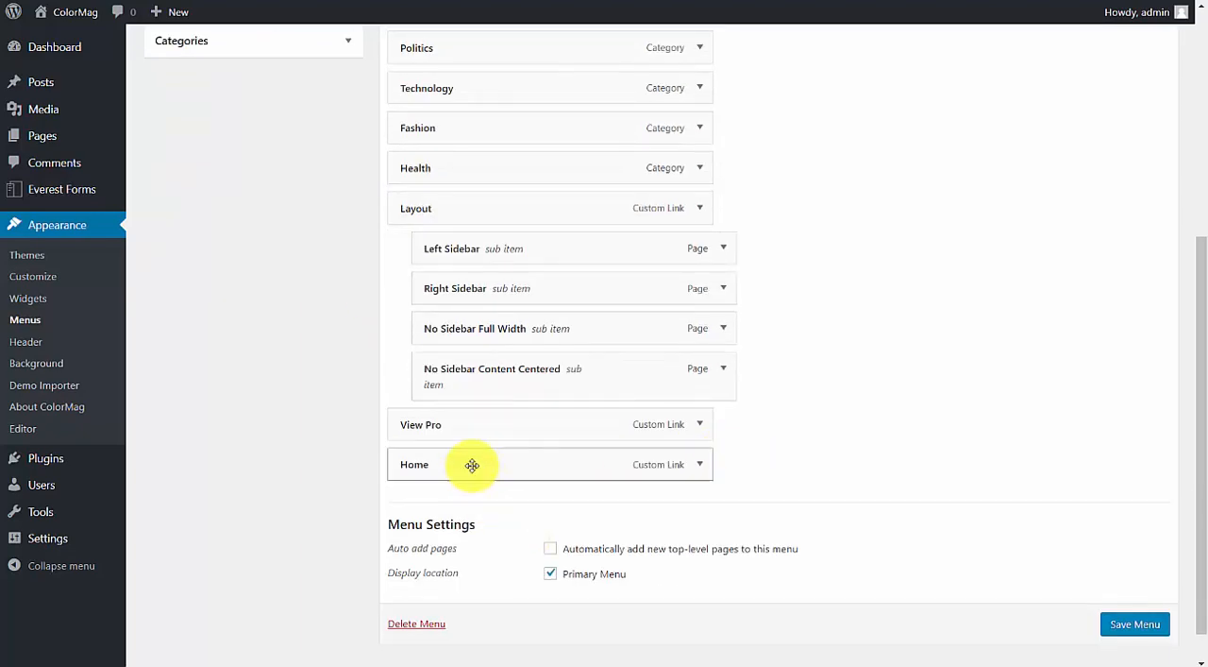
left_click_drag(471, 466, 452, 137)
scroll(490, 259, "up", 1)
scroll(490, 259, "up", 1)
left_click_drag(431, 394, 435, 162)
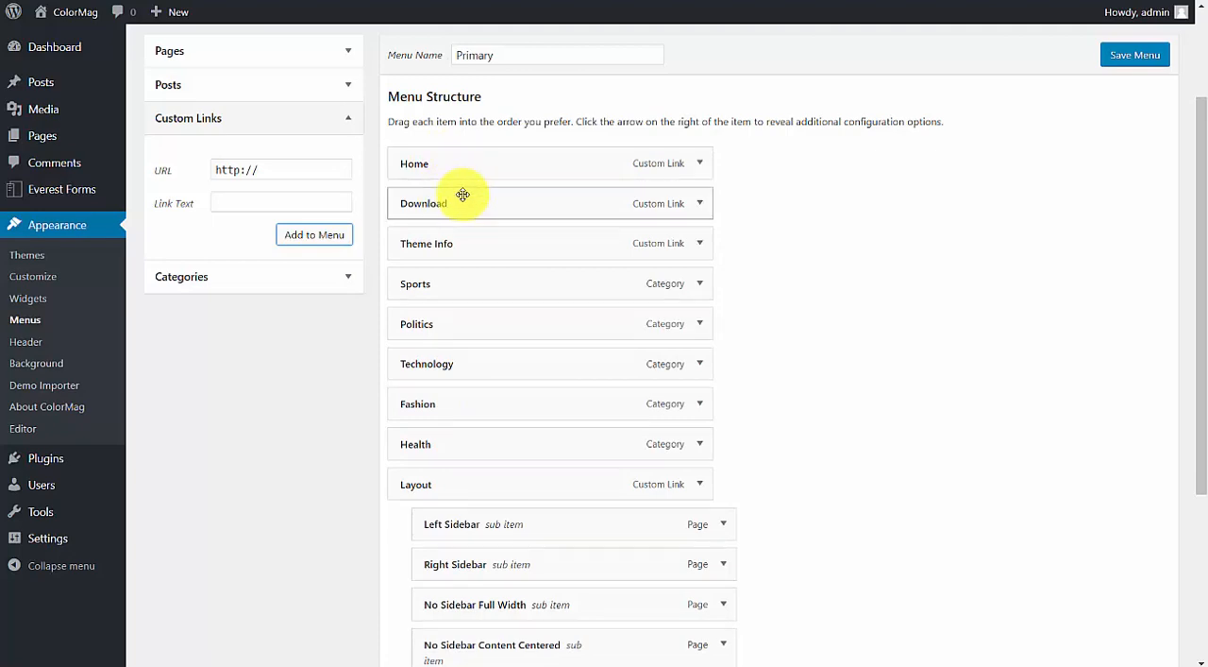
left_click_drag(421, 200, 450, 205)
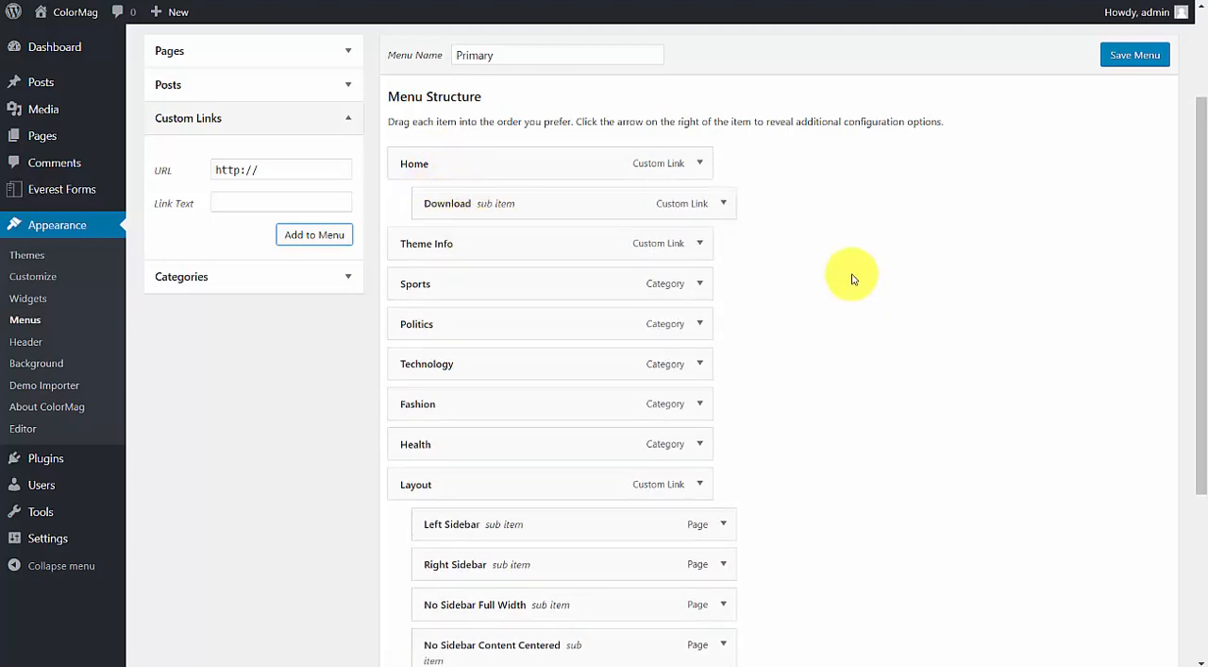
Save the Primary menu and check the live site's navigation bar for the new Home item.
left_click(1137, 63)
left_click(599, 1)
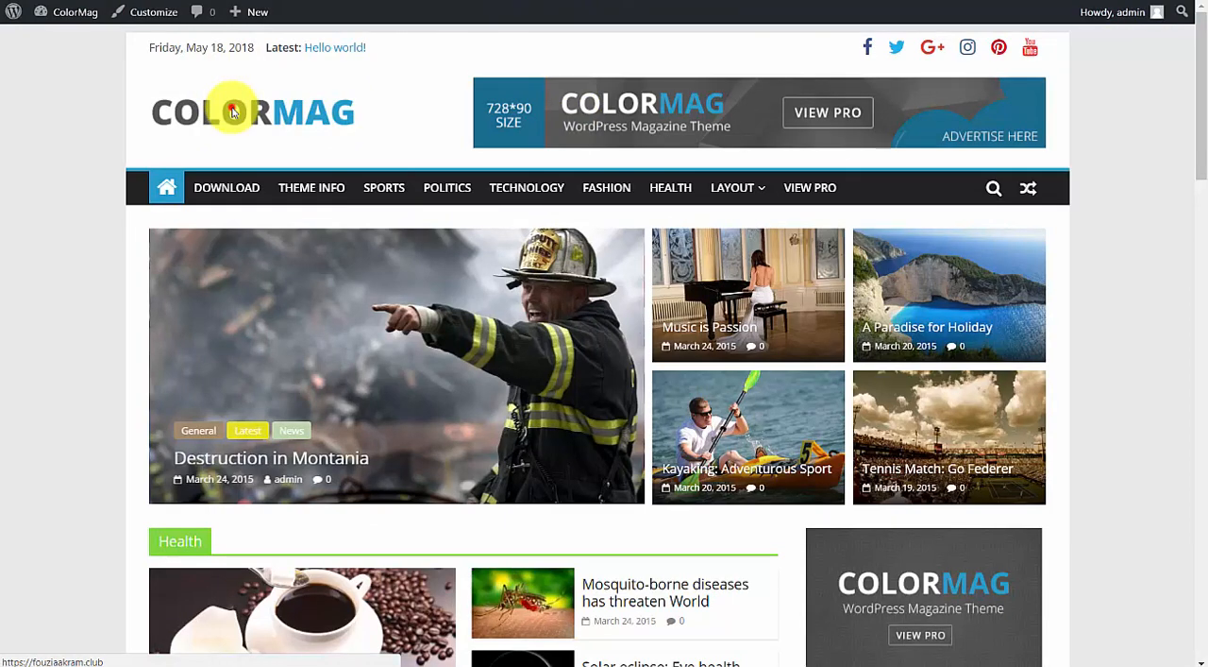
mouse_move(211, 185)
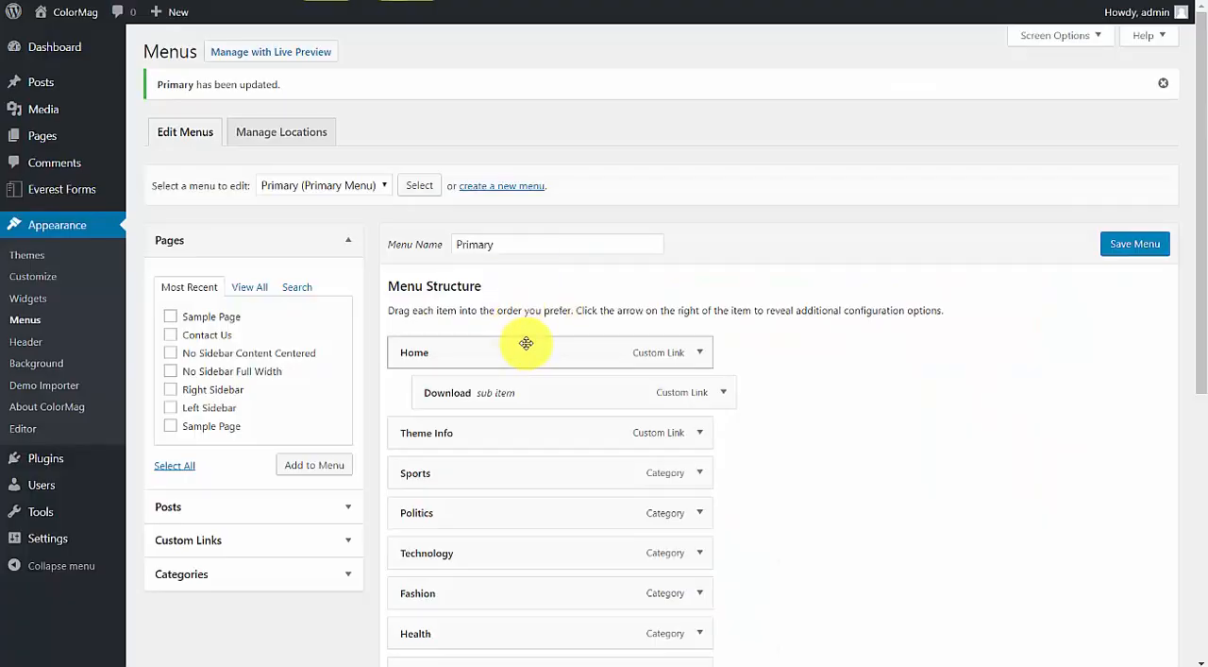
Create a new menu named default.
scroll(526, 343, "down", 1)
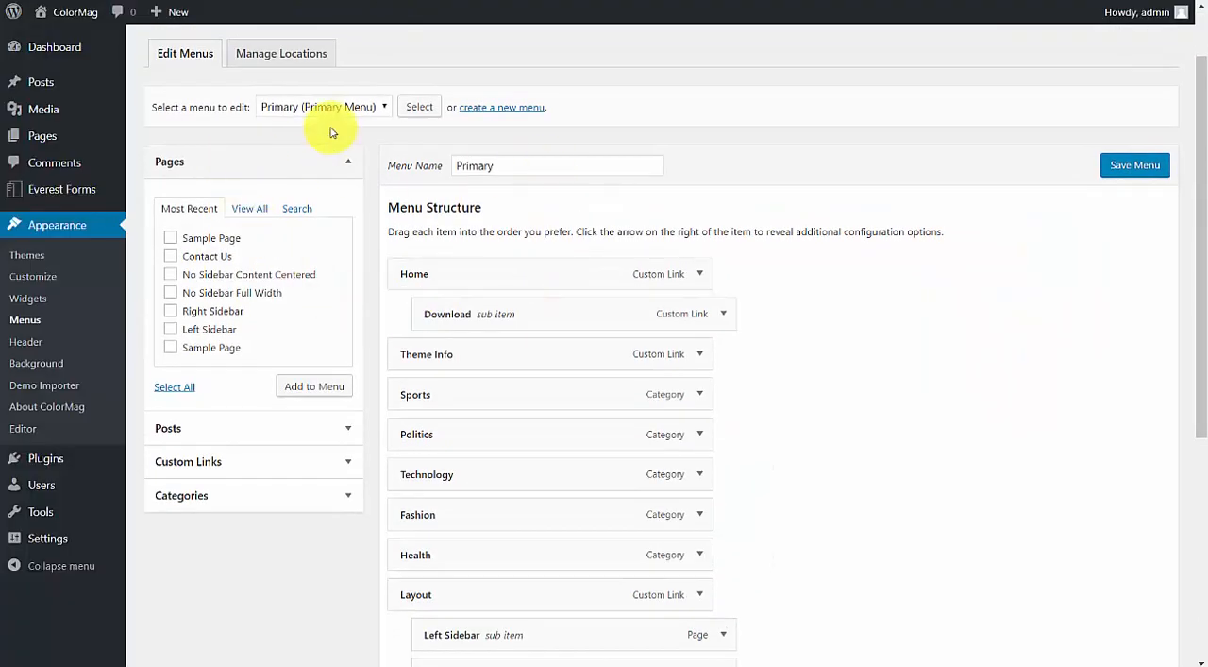
left_click(514, 108)
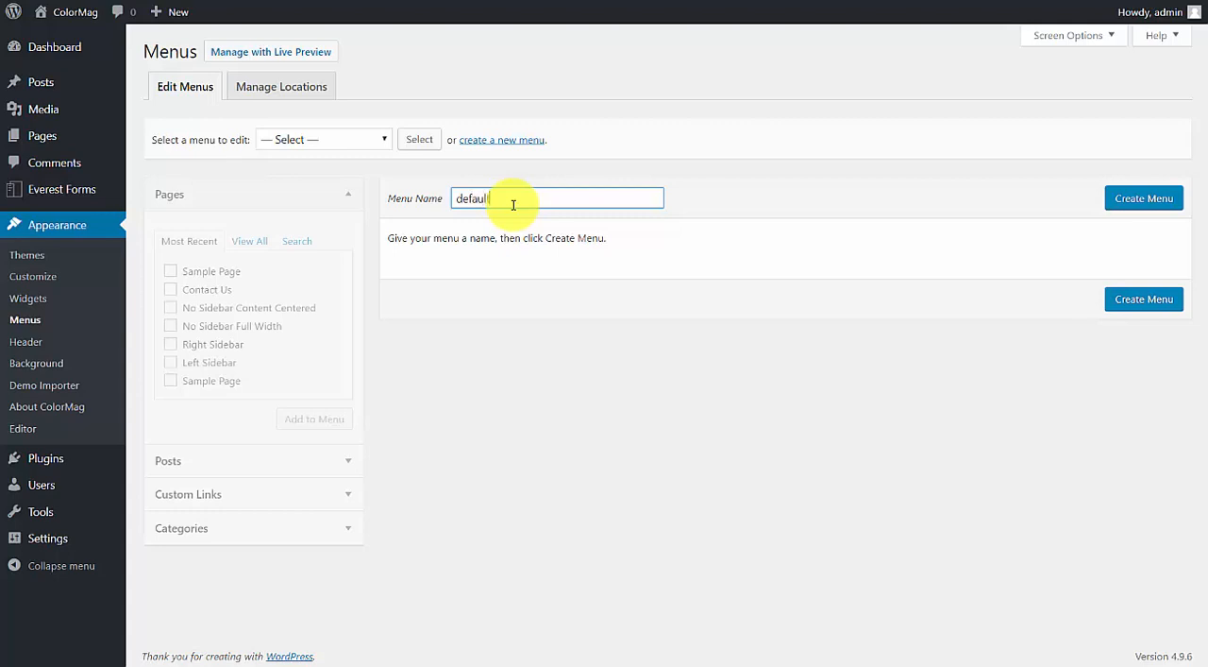
left_click(1147, 199)
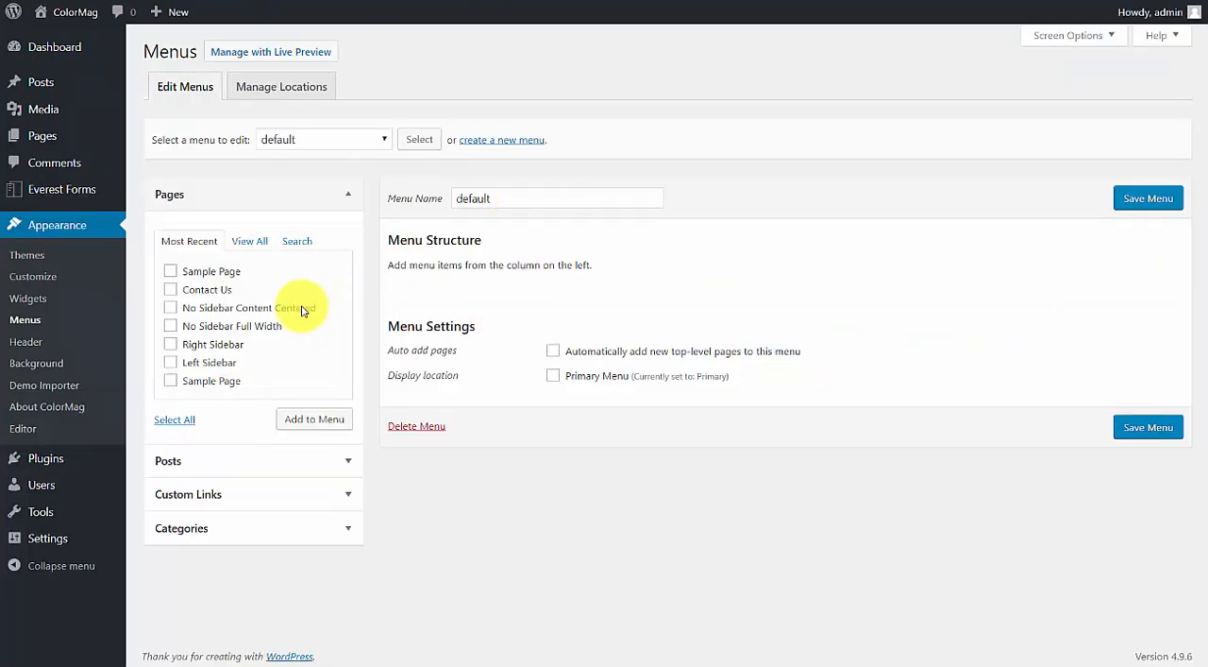
Add the Contact Us page and the Home item from the full pages list to the default menu.
left_click(213, 293)
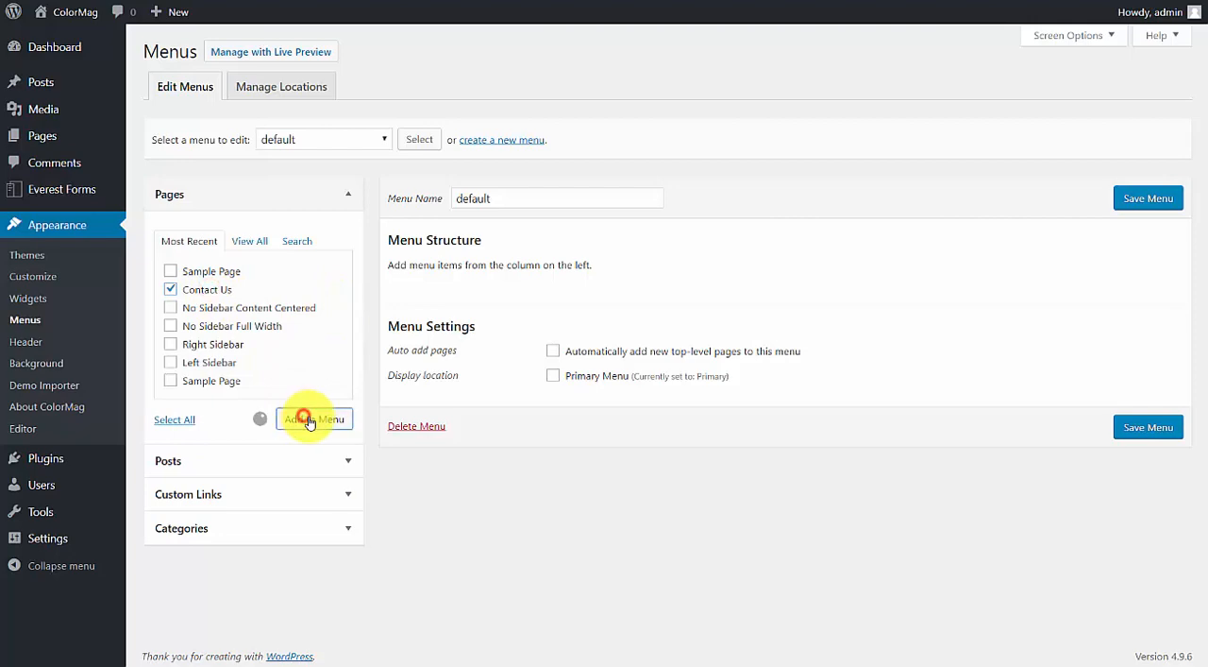
left_click(249, 240)
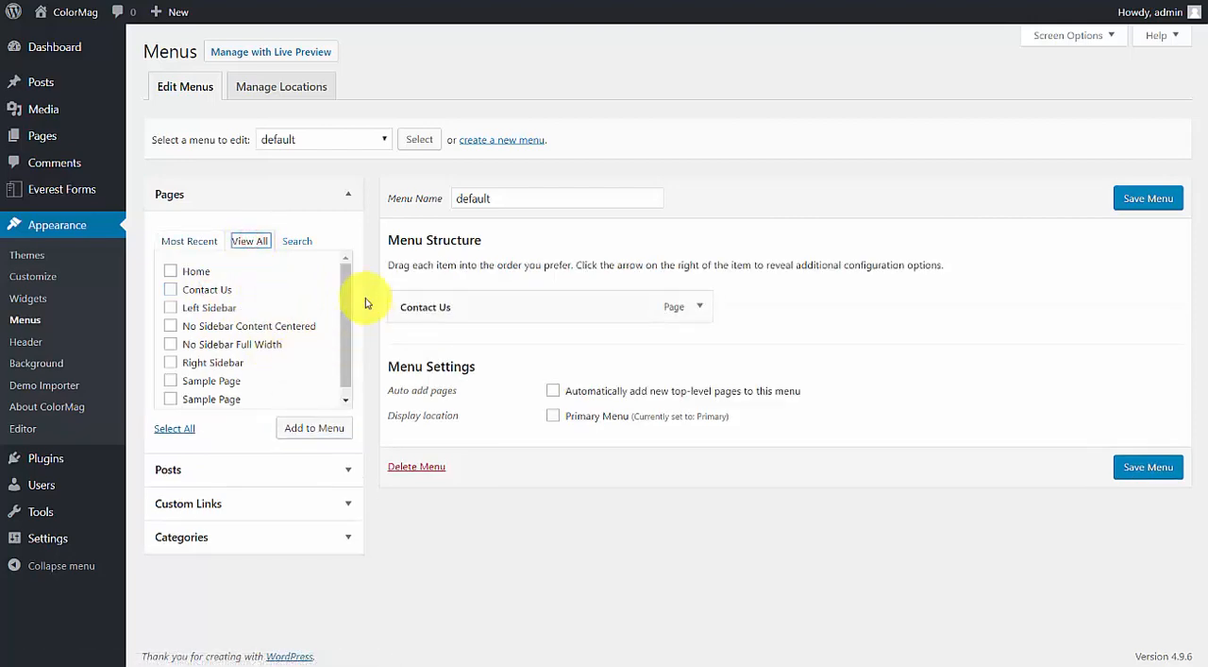
mouse_move(347, 285)
left_mouse_down()
mouse_move(349, 326)
mouse_move(329, 291)
left_mouse_up()
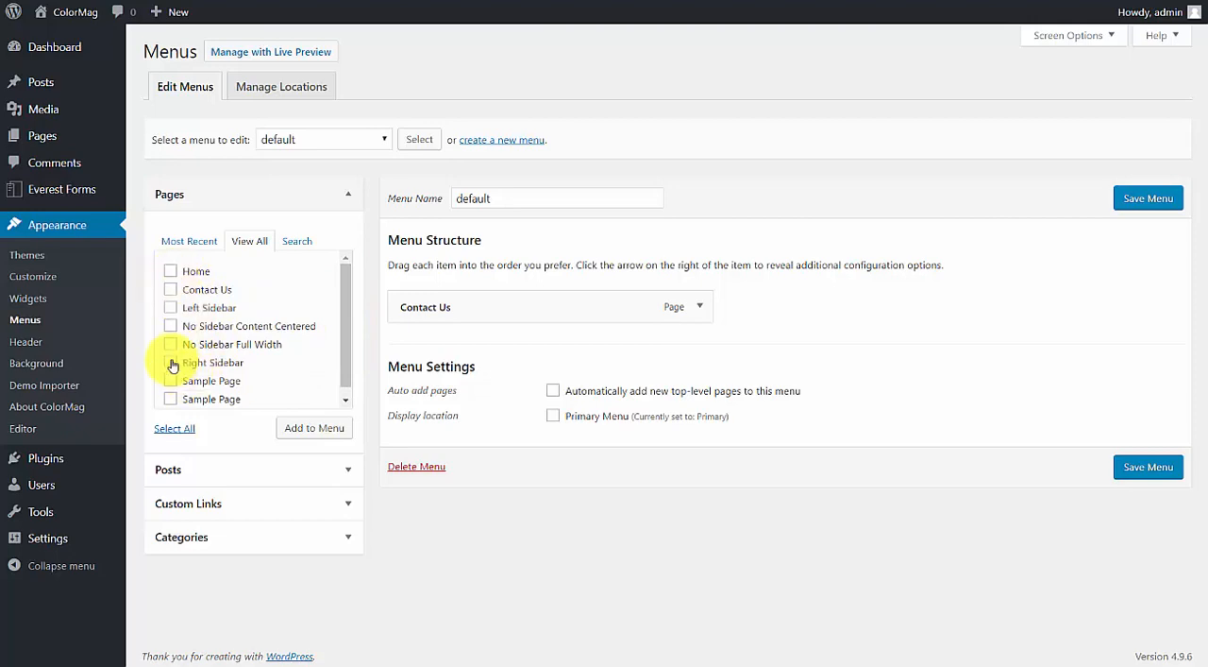
left_click(169, 271)
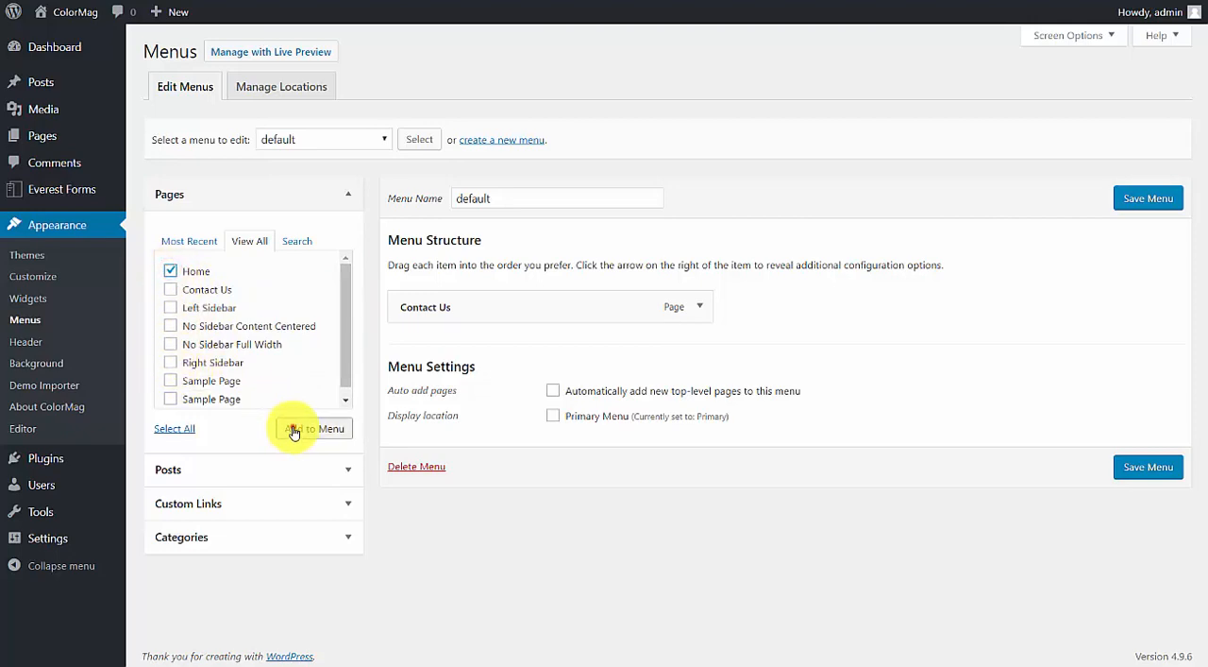
left_click(293, 430)
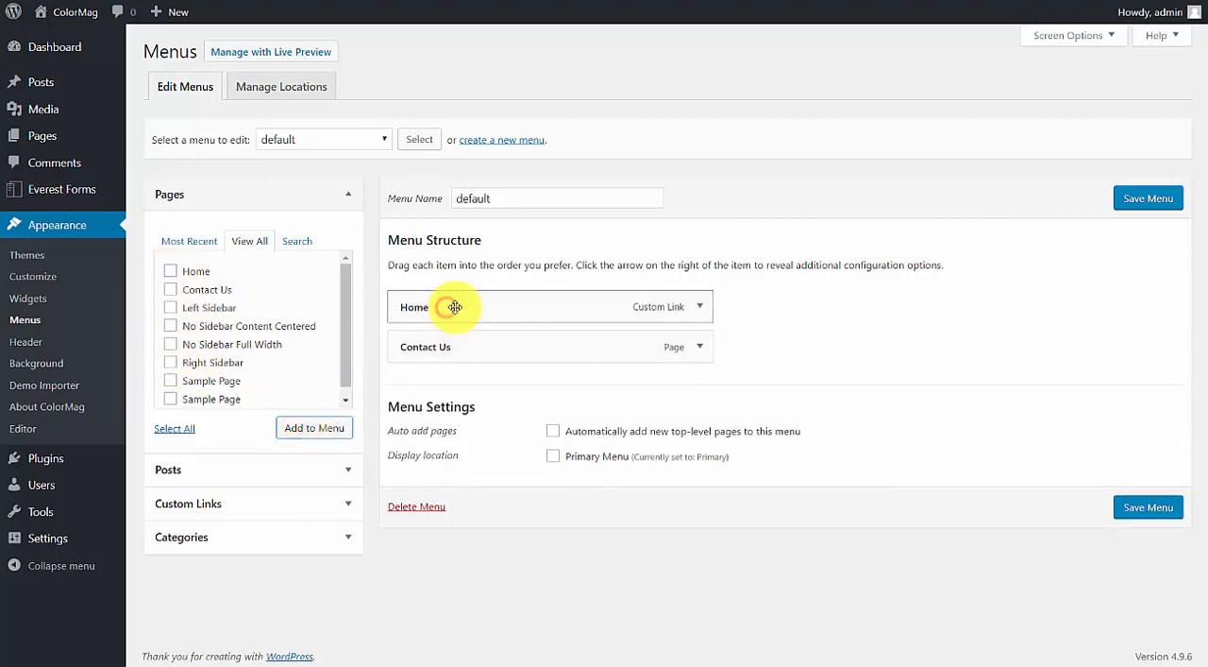
Add the General, Entertainment, News, Sports and Fashion categories to the default menu and move Contact Us to the end.
left_click(218, 534)
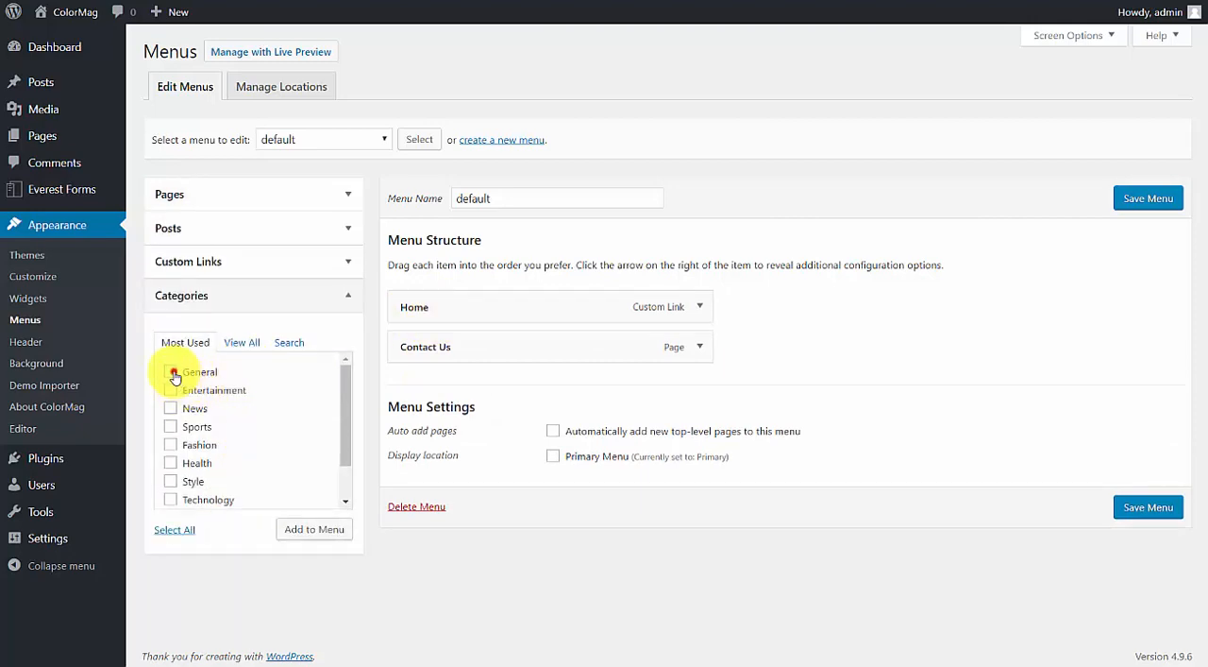
left_click(171, 445)
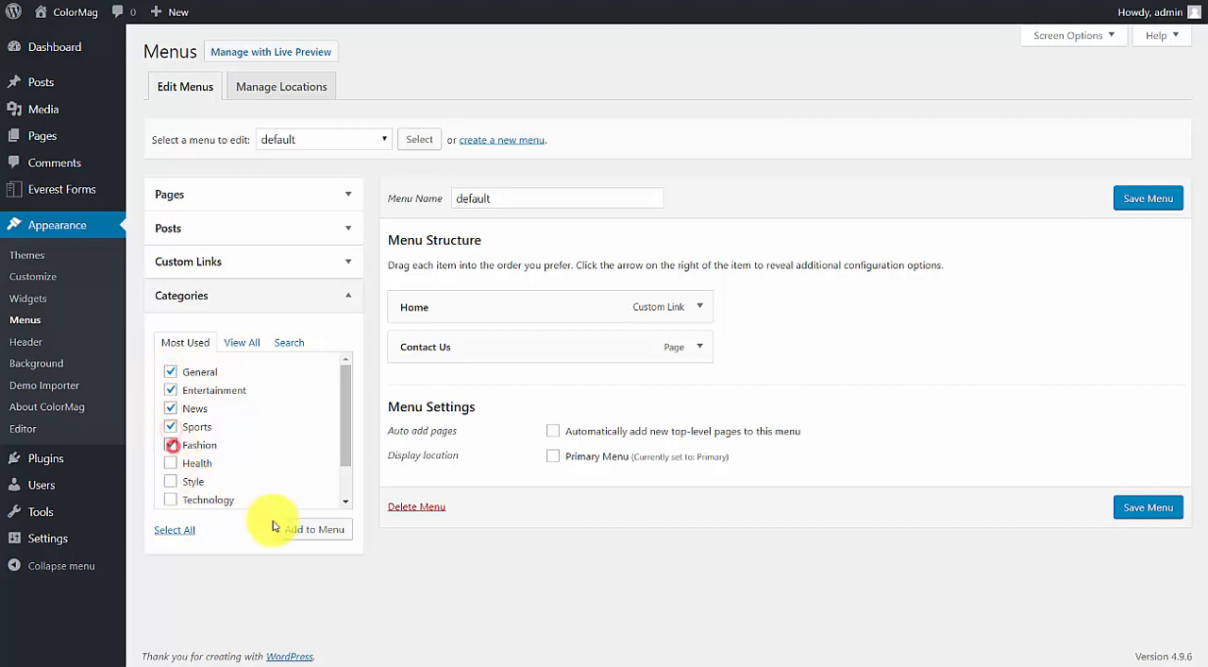
left_click(314, 529)
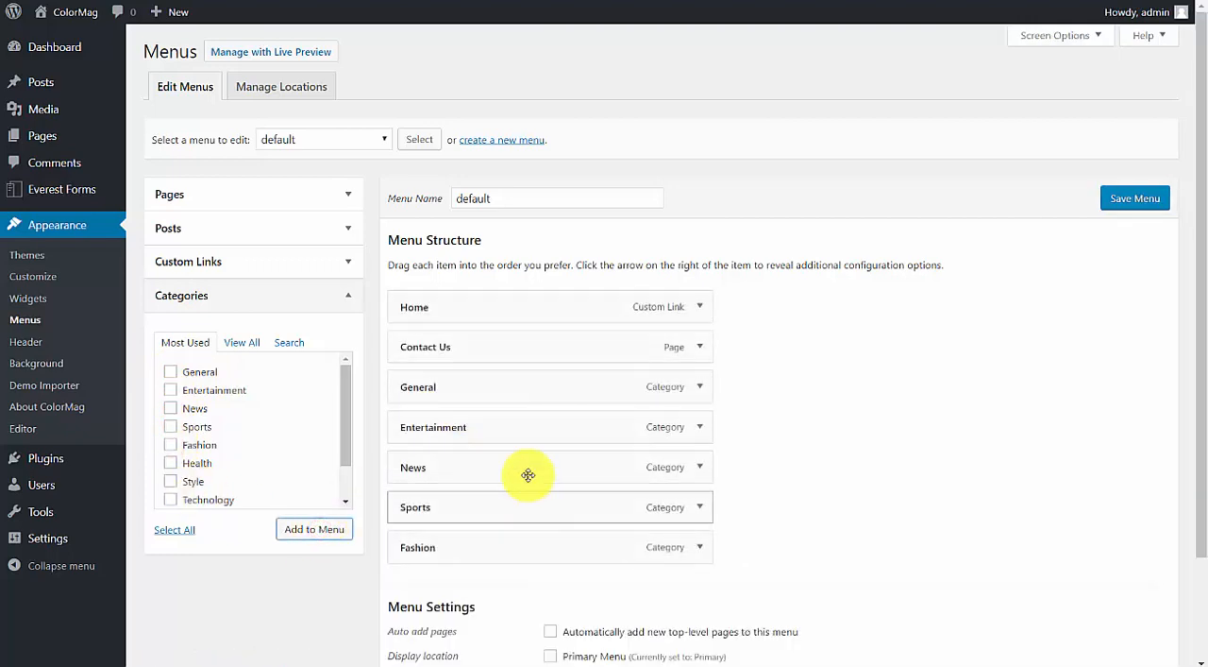
left_click_drag(448, 347, 447, 550)
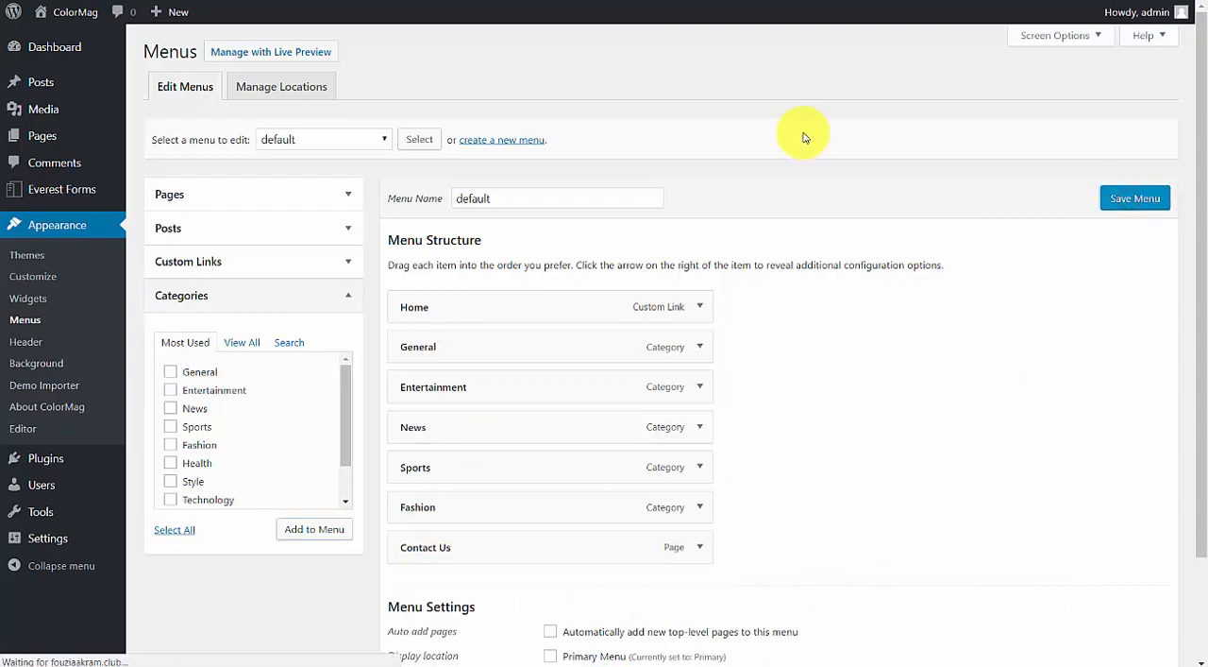
Check the live site's navigation bar, and assign the default menu to the Primary Menu display location and save it.
left_click(596, 0)
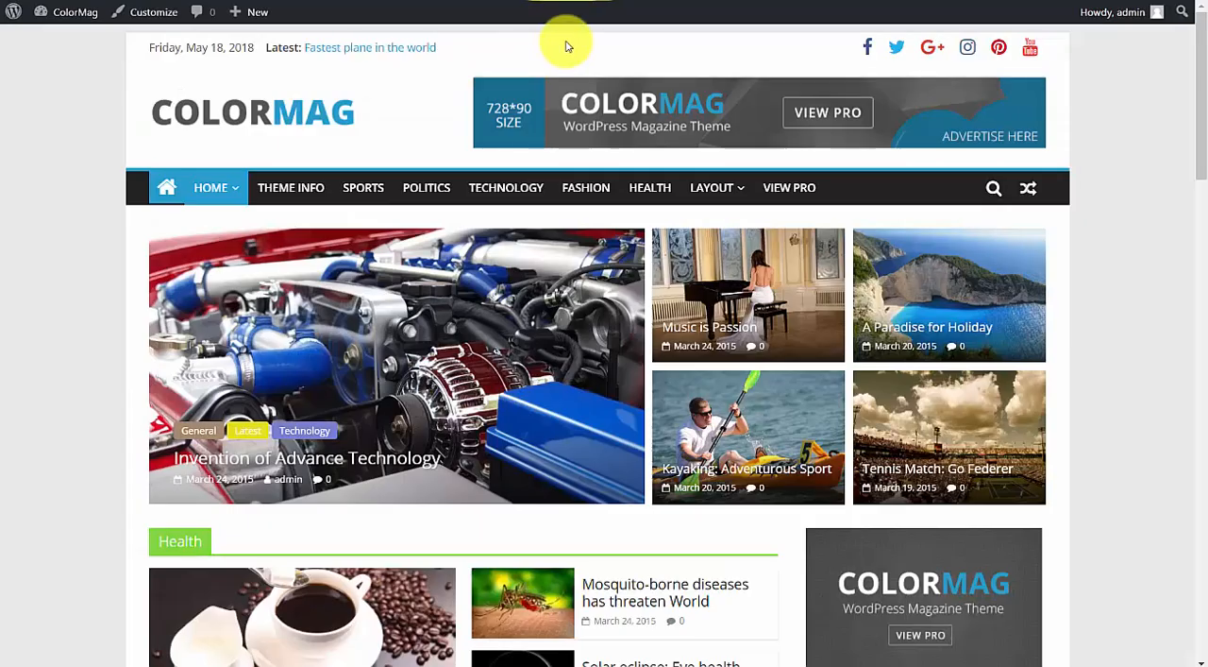
left_click(328, 118)
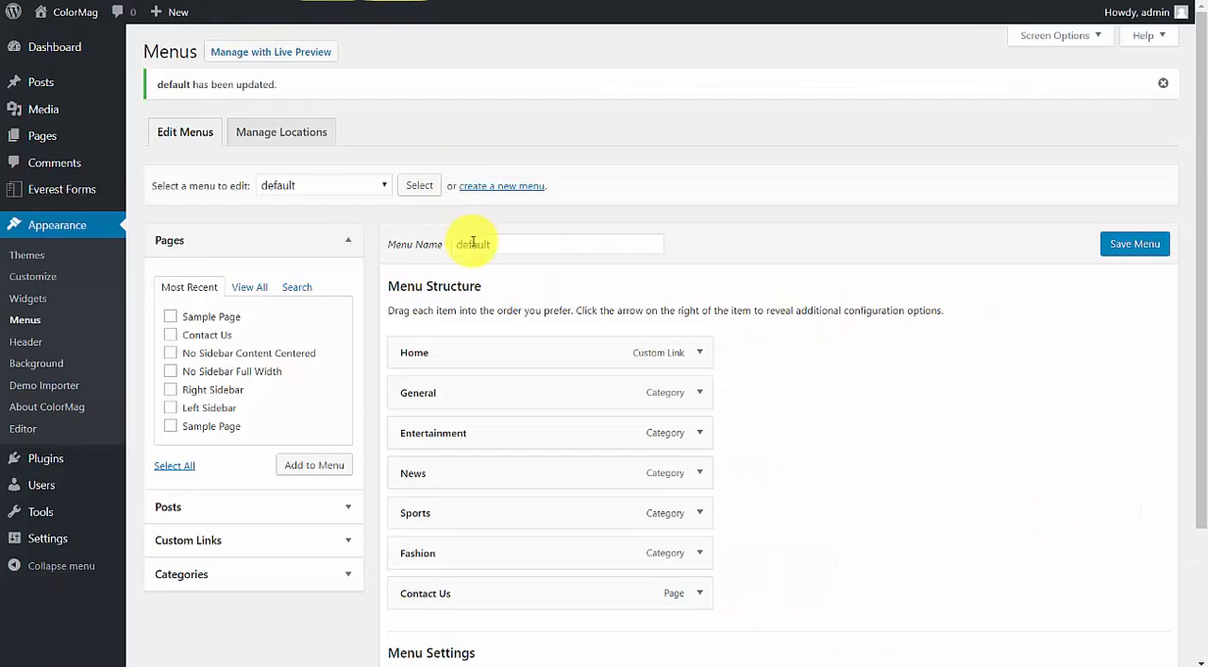
scroll(764, 300, "down", 3)
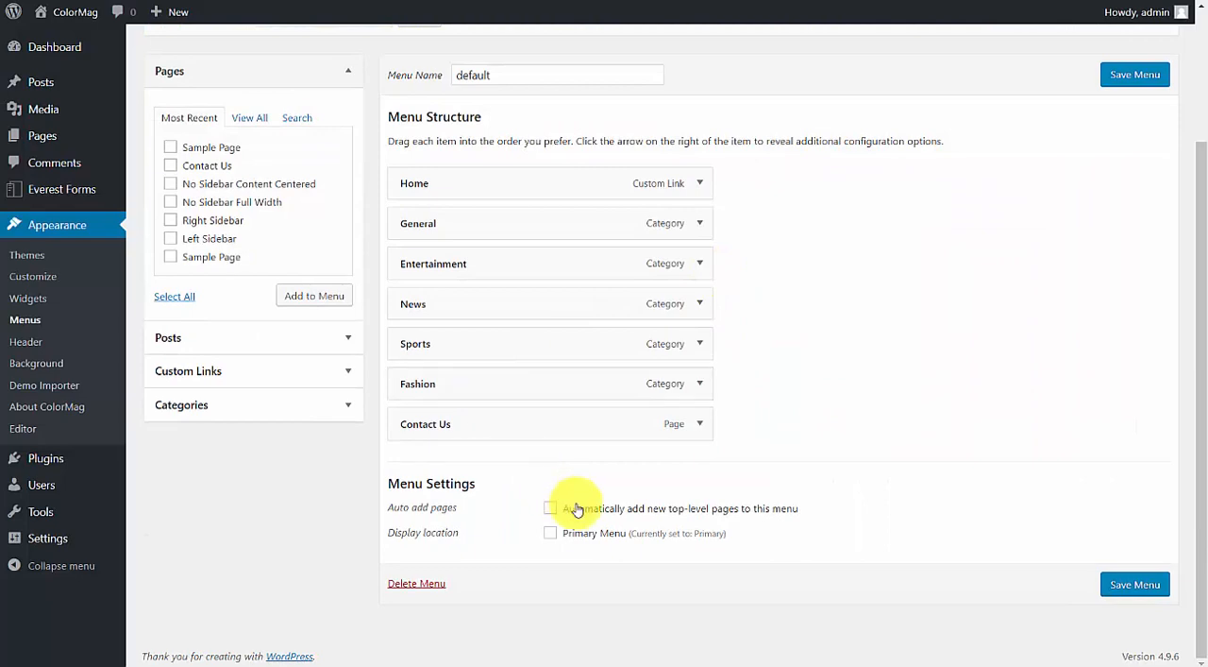
left_click(1135, 583)
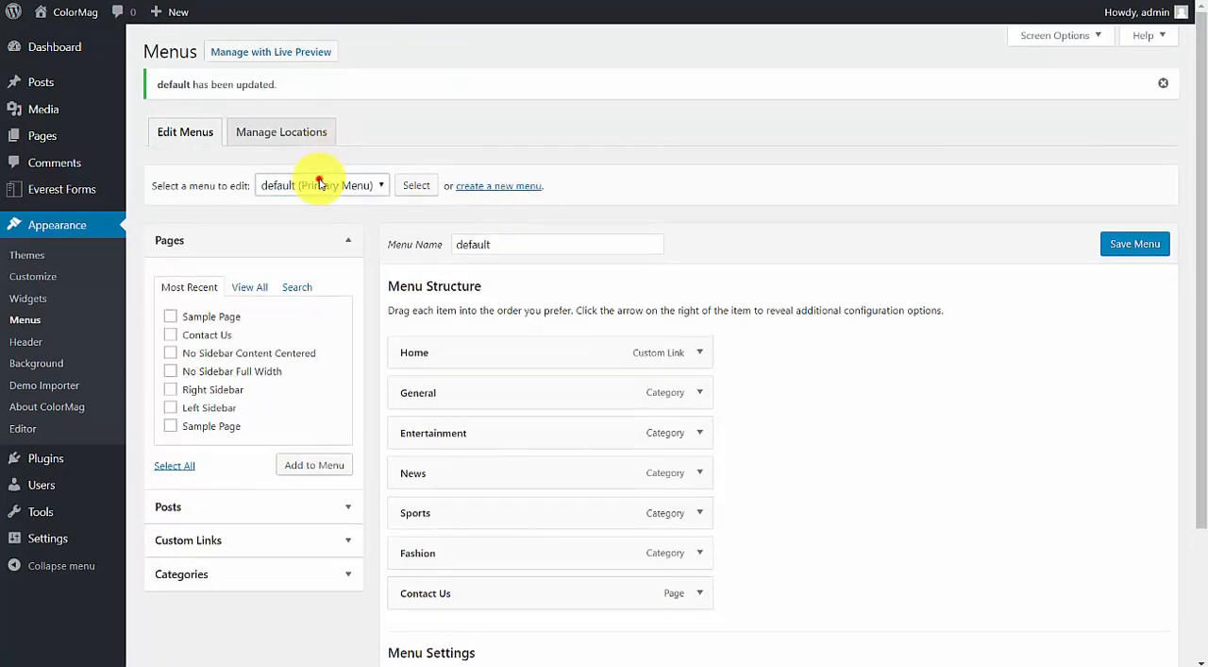
Load the menu named Primary in the menu editor and look through its item structure.
left_click(319, 184)
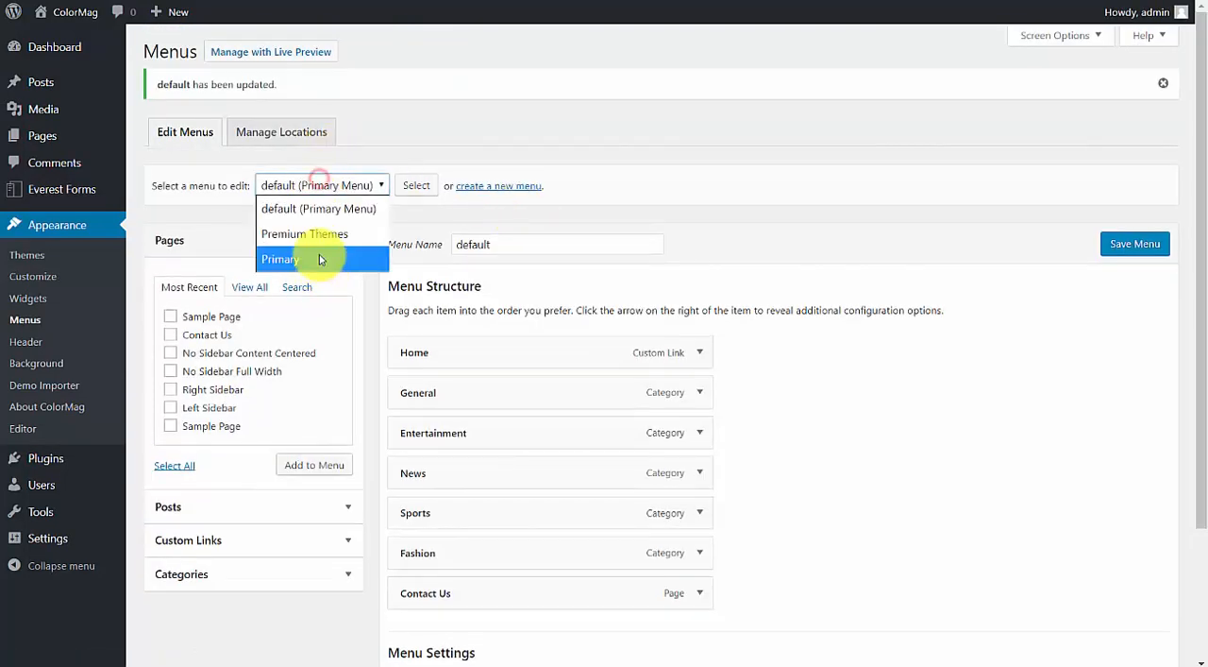
left_click(319, 257)
left_click(416, 185)
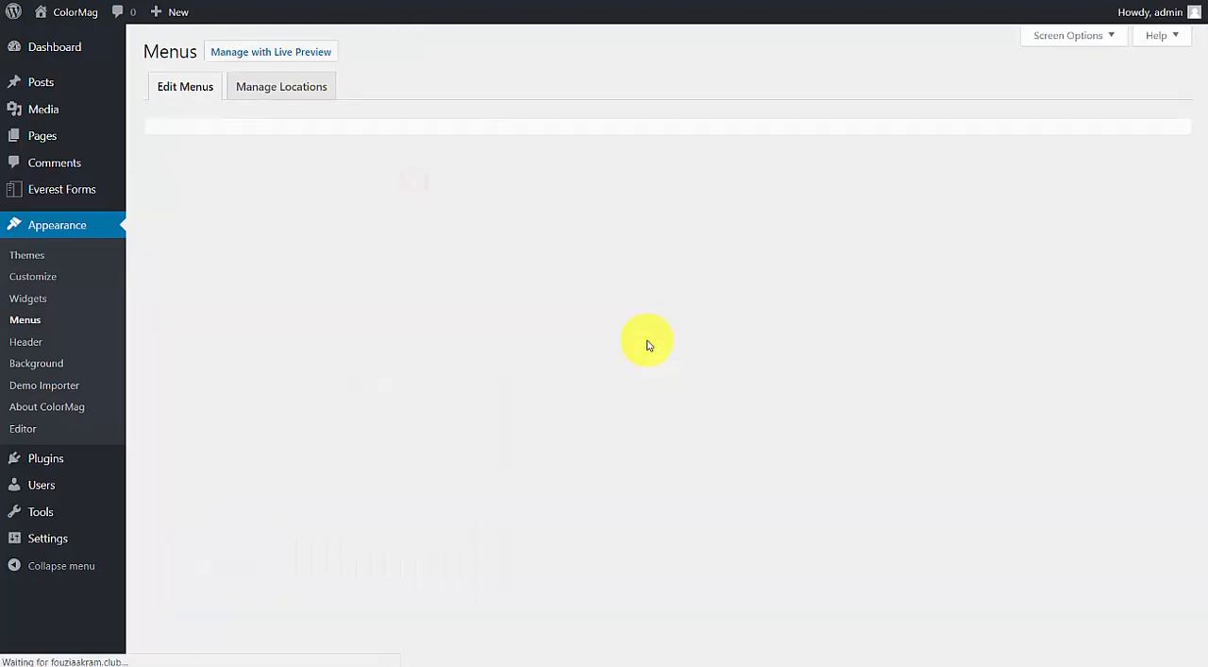
scroll(568, 386, "down", 3)
scroll(472, 519, "down", 2)
scroll(822, 427, "up", 5)
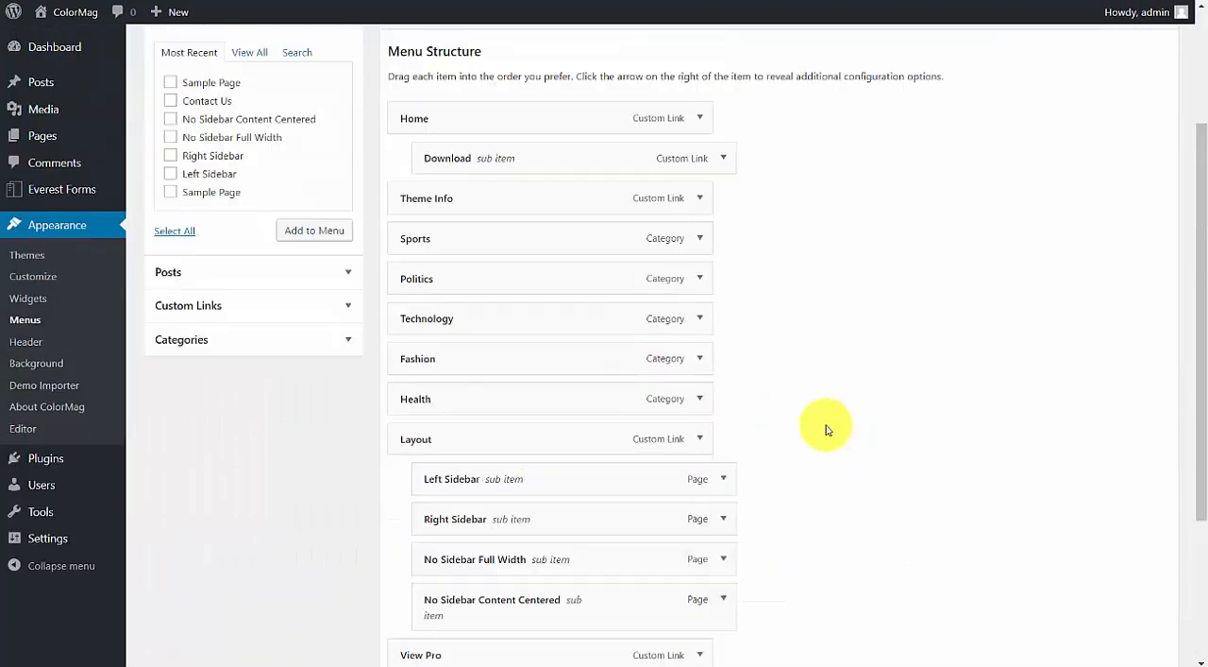
Reload the live site to check its navigation bar, visit the Contact Us page and return to the home page.
key("ctrl+Tab")
right_click(413, 112)
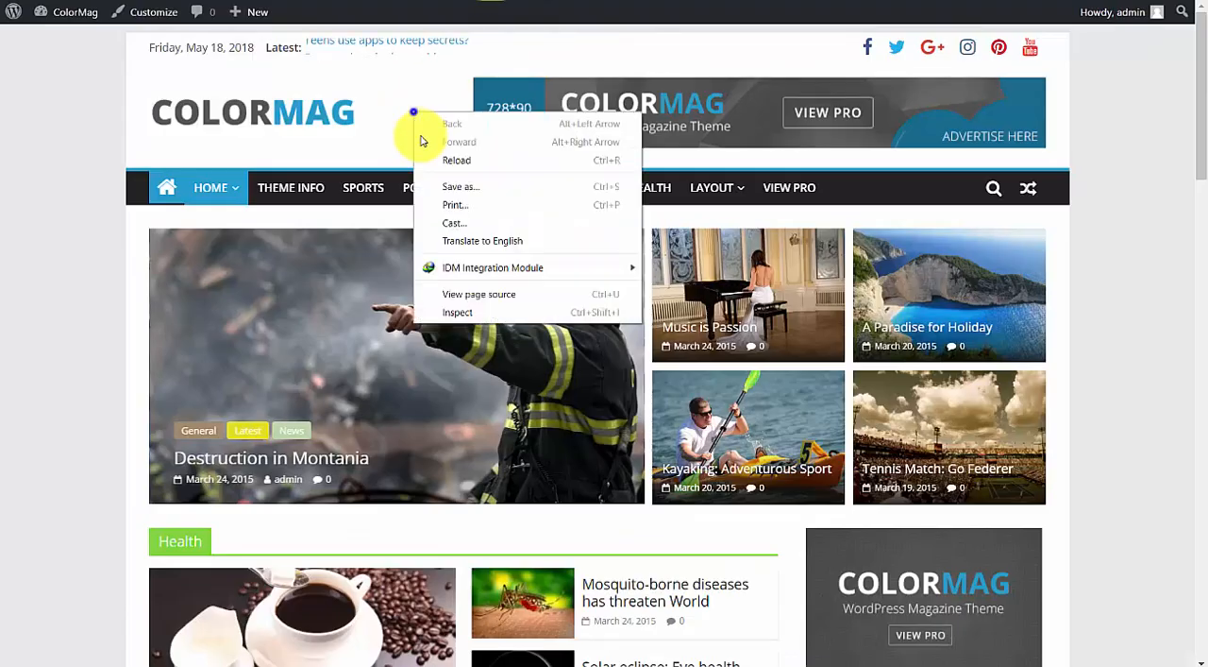
left_click(439, 155)
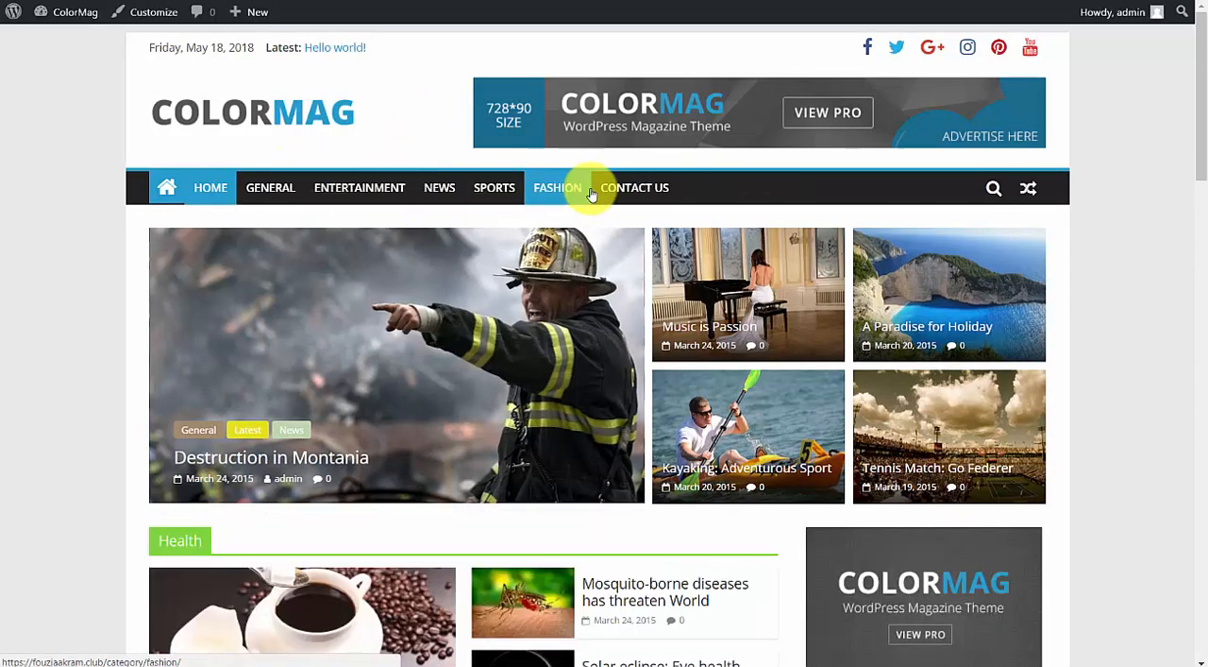
left_click(628, 187)
scroll(648, 151, "down", 10)
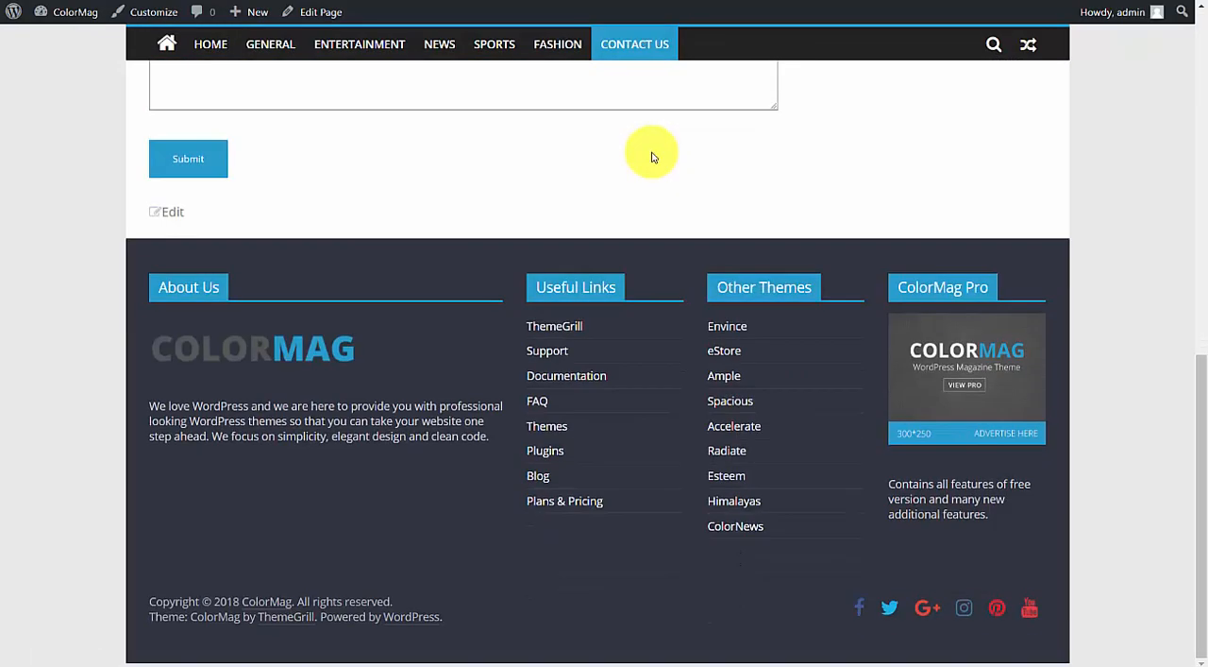
scroll(648, 146, "up", 10)
left_click(191, 186)
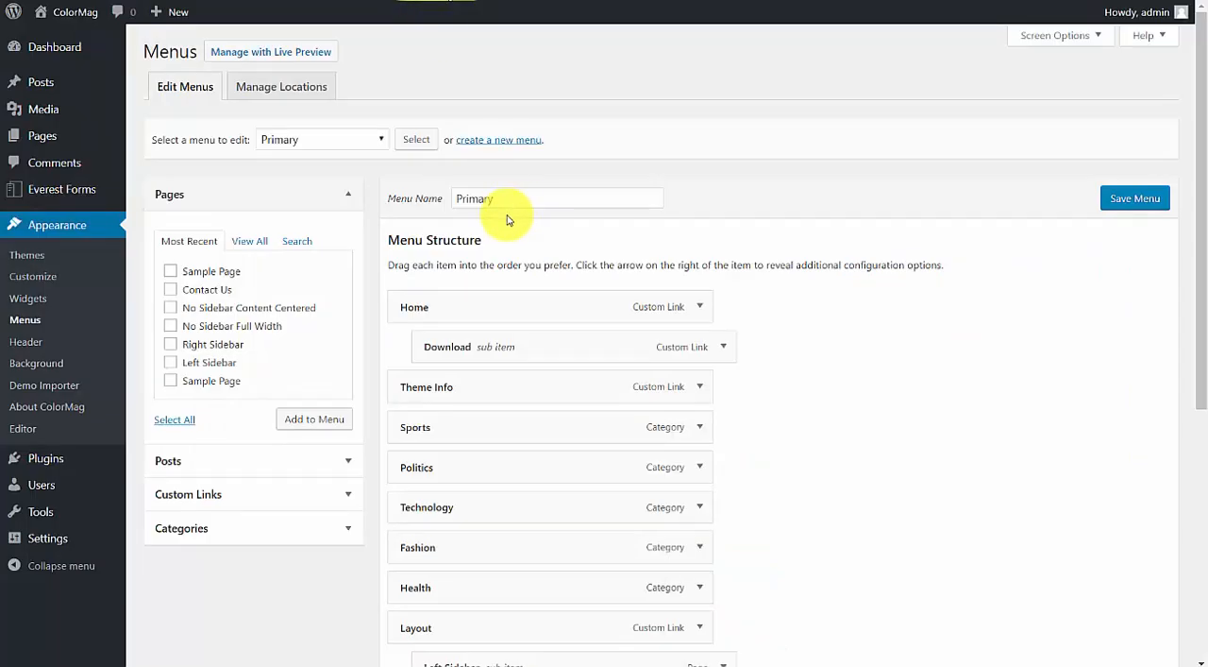
Review the Primary menu's items and its display location settings in the menu editor.
scroll(633, 262, "down", 4)
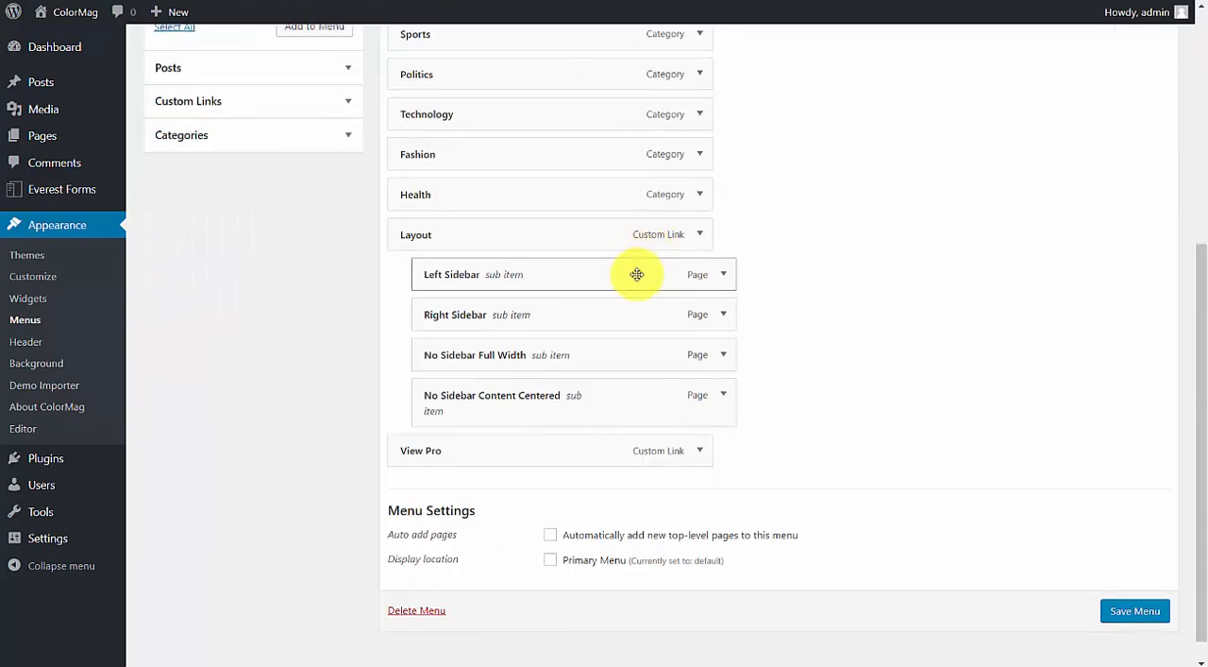
scroll(636, 270, "up", 1)
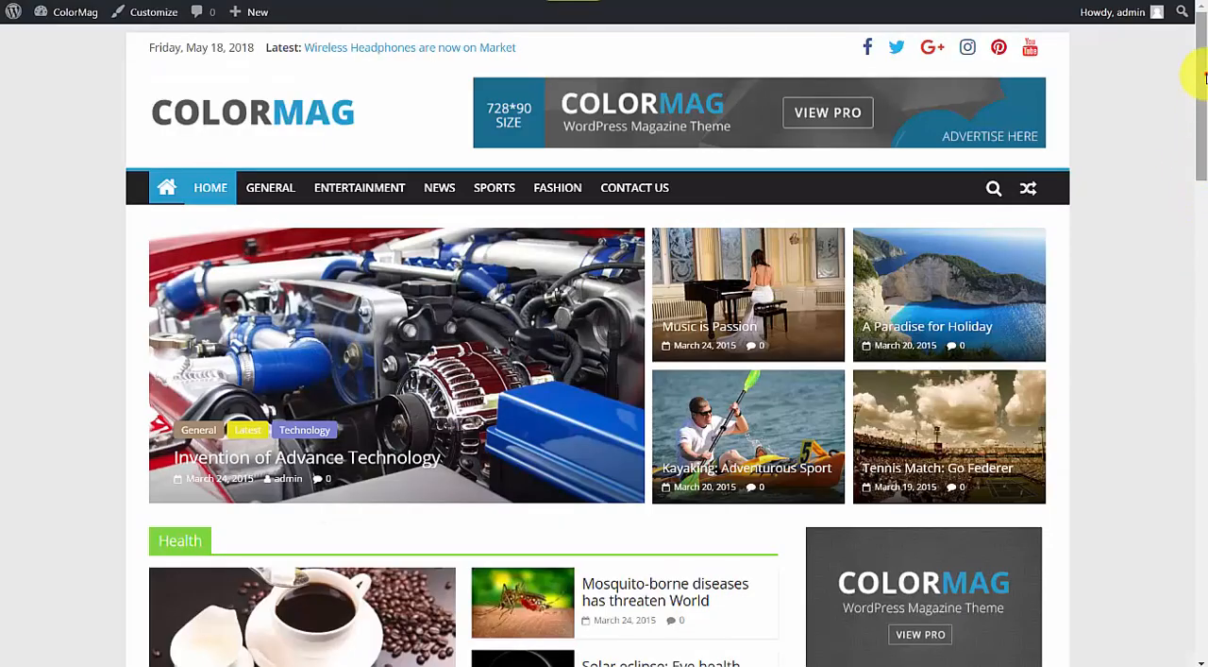
left_click_drag(1204, 78, 1203, 562)
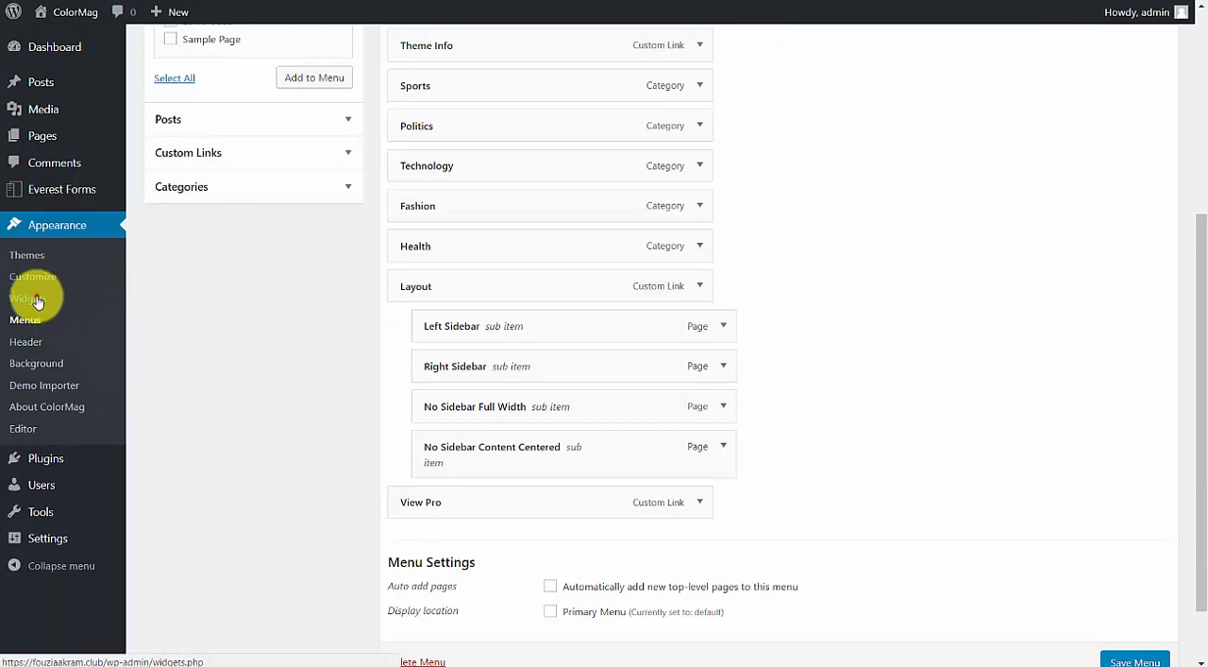
Open the site's Widgets page and look over the available widgets and sidebar areas.
left_click(27, 298)
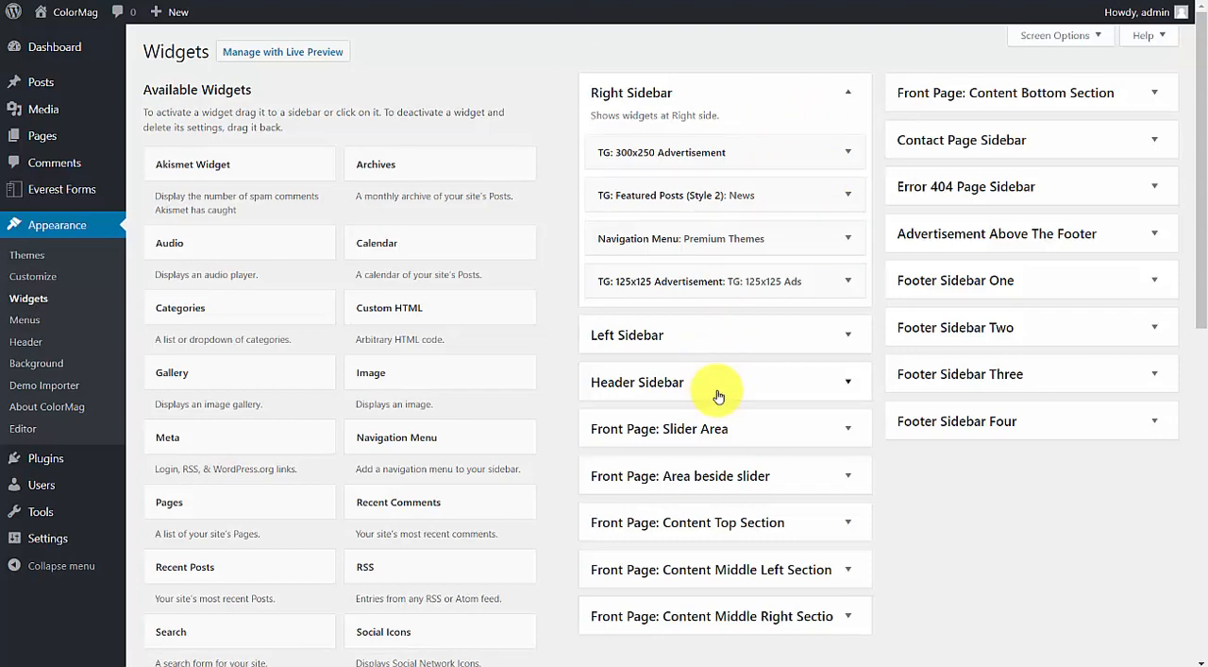
scroll(797, 364, "down", 1)
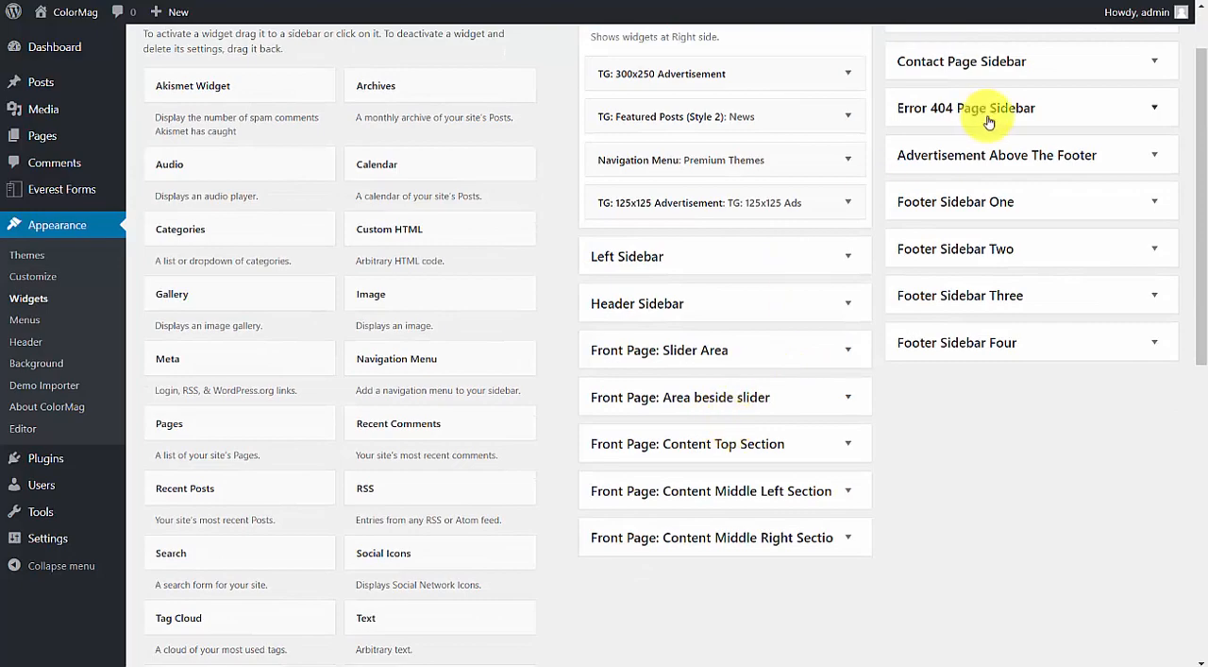
scroll(989, 121, "up", 1)
Expand Footer Sidebar One through Four and compare their widgets with the live site's footer columns.
left_click(1072, 283)
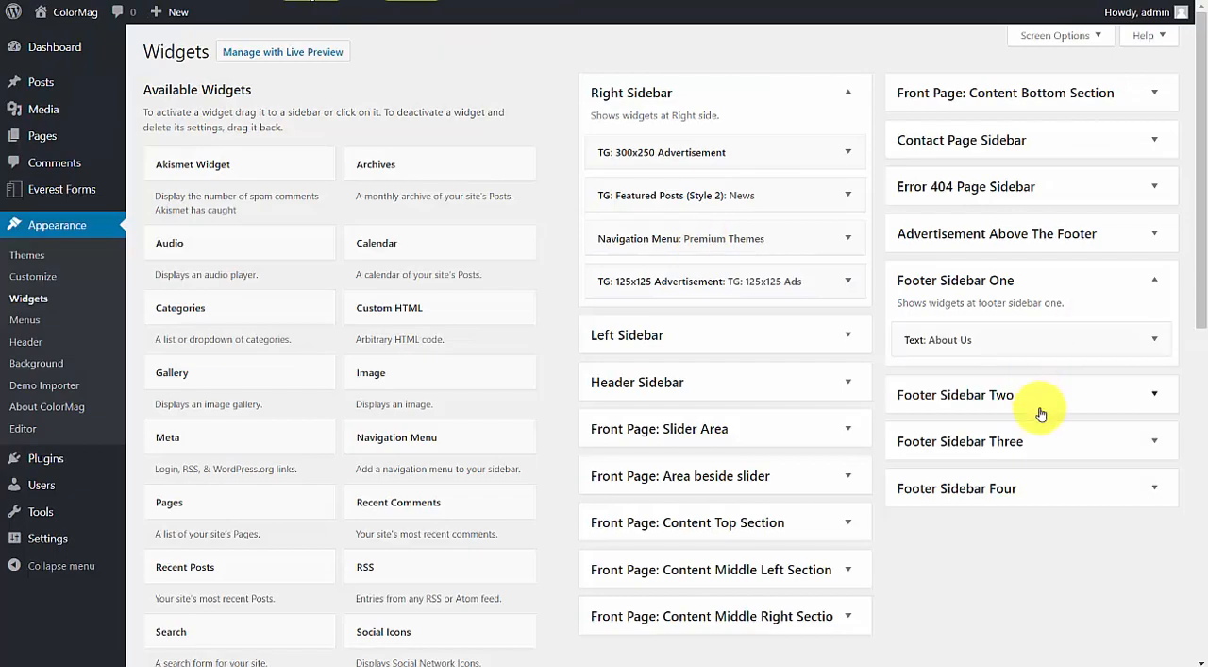
left_click(1039, 410)
scroll(1038, 418, "down", 2)
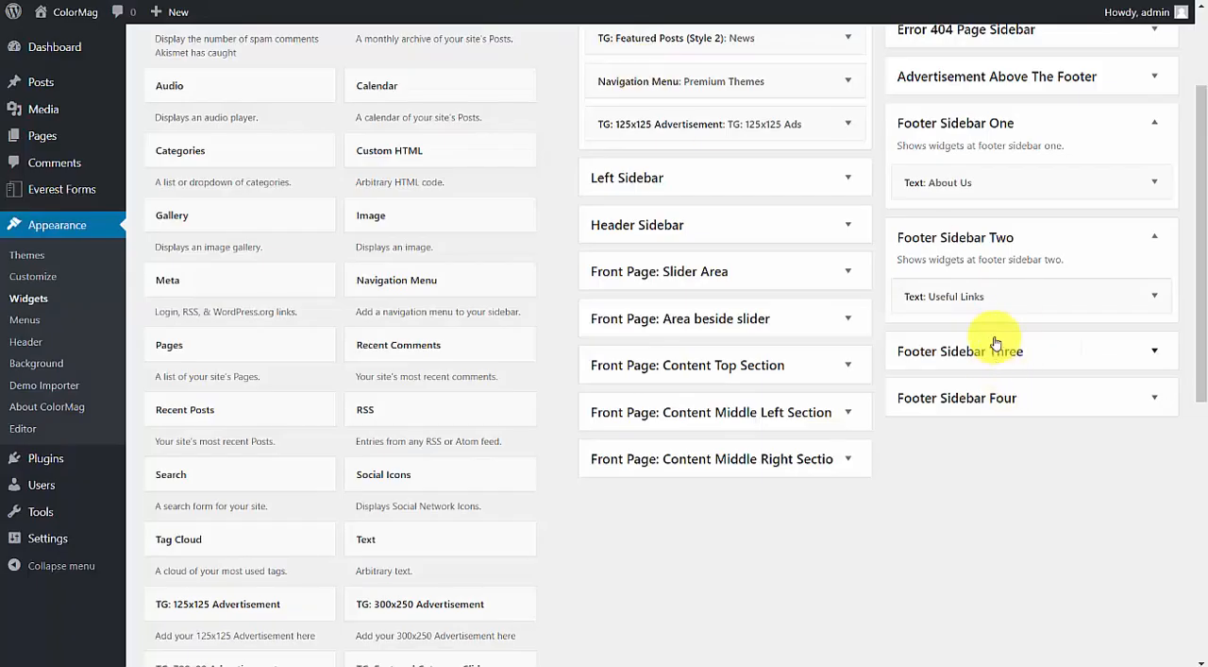
left_click(997, 348)
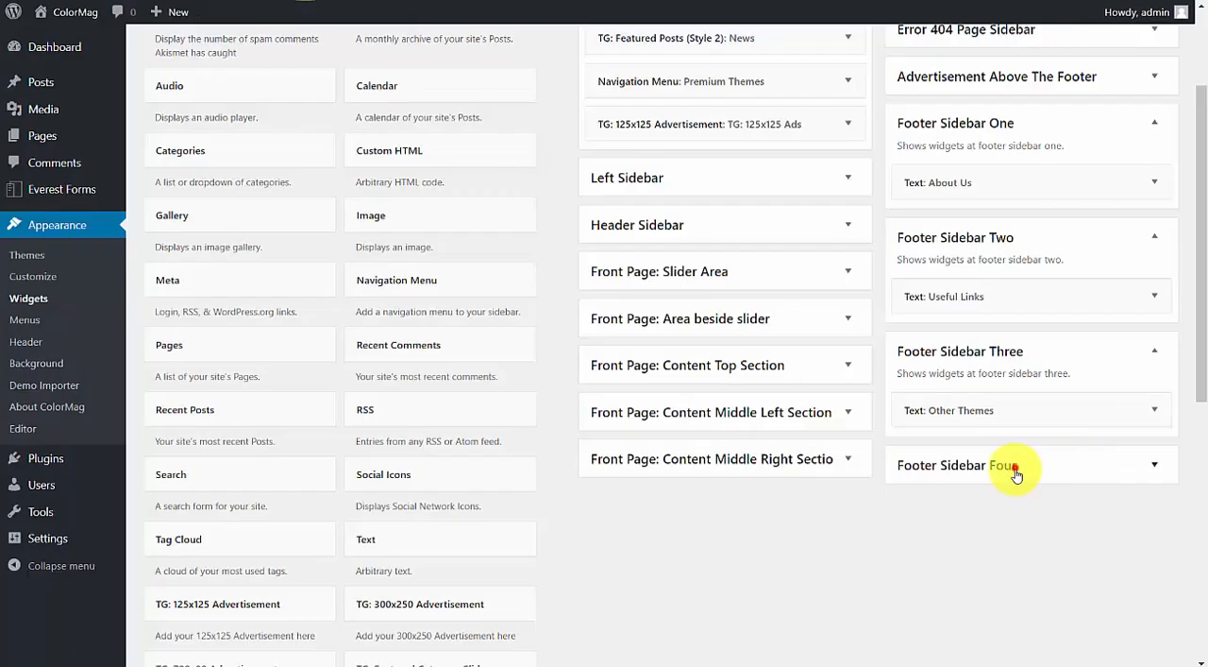
left_click(1004, 464)
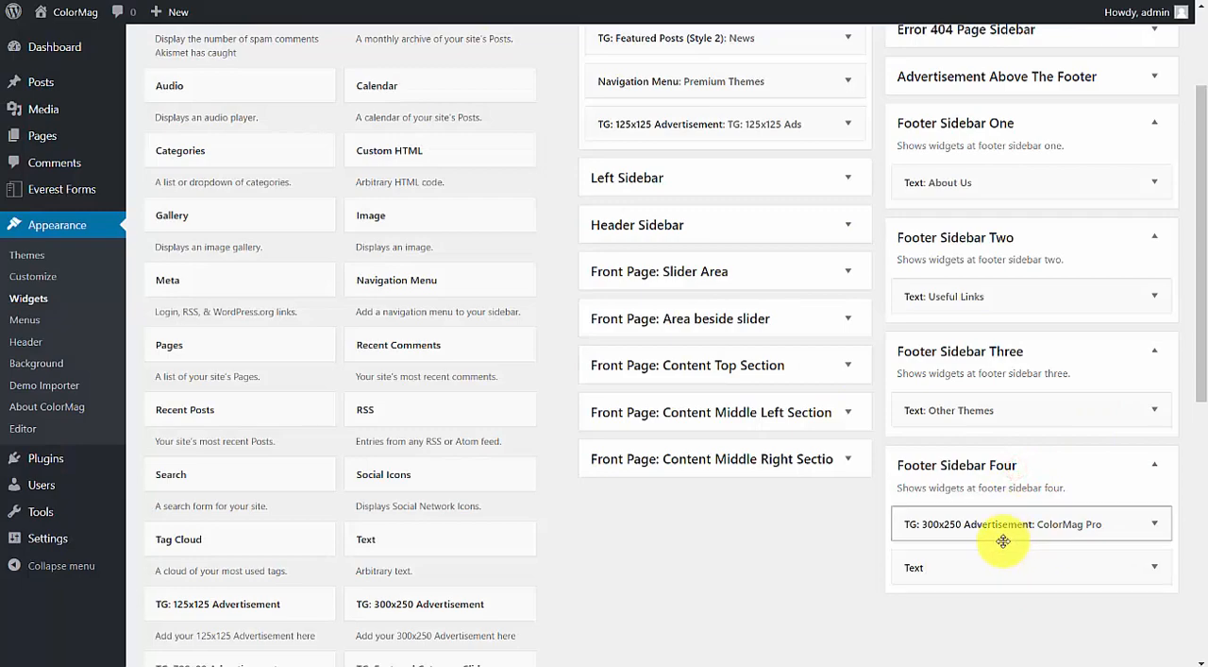
Open Footer Sidebar Four's Text widget and examine its title and content.
scroll(1025, 509, "down", 3)
left_click(1154, 331)
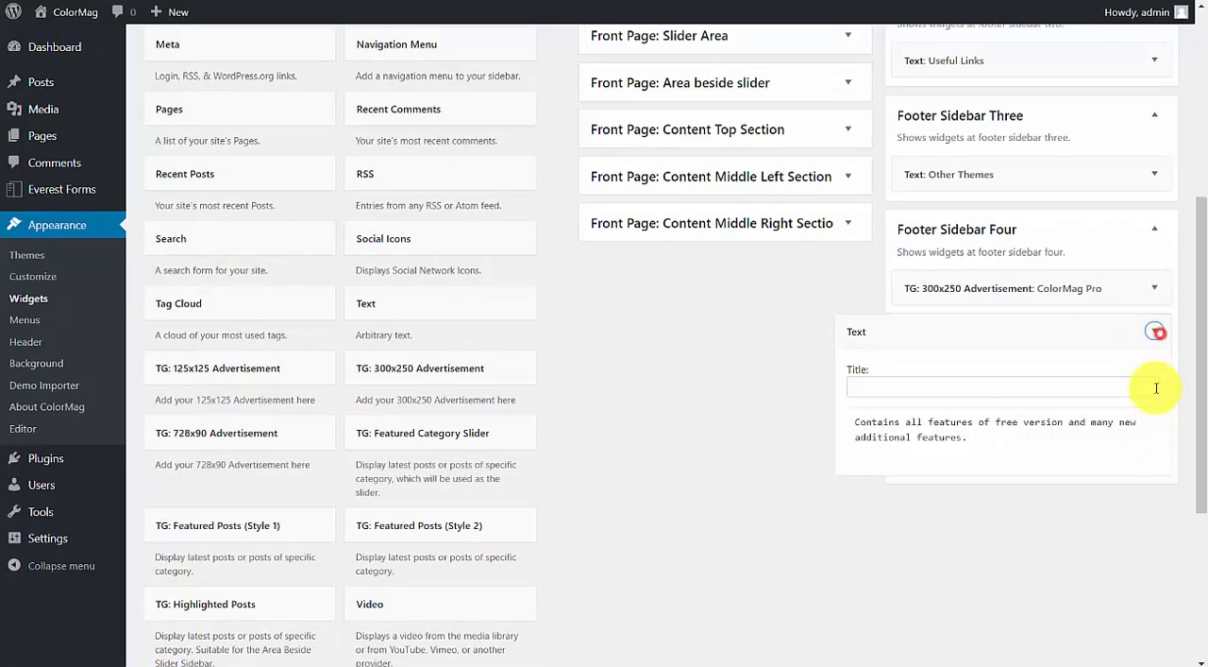
left_click(998, 479)
left_click(1002, 387)
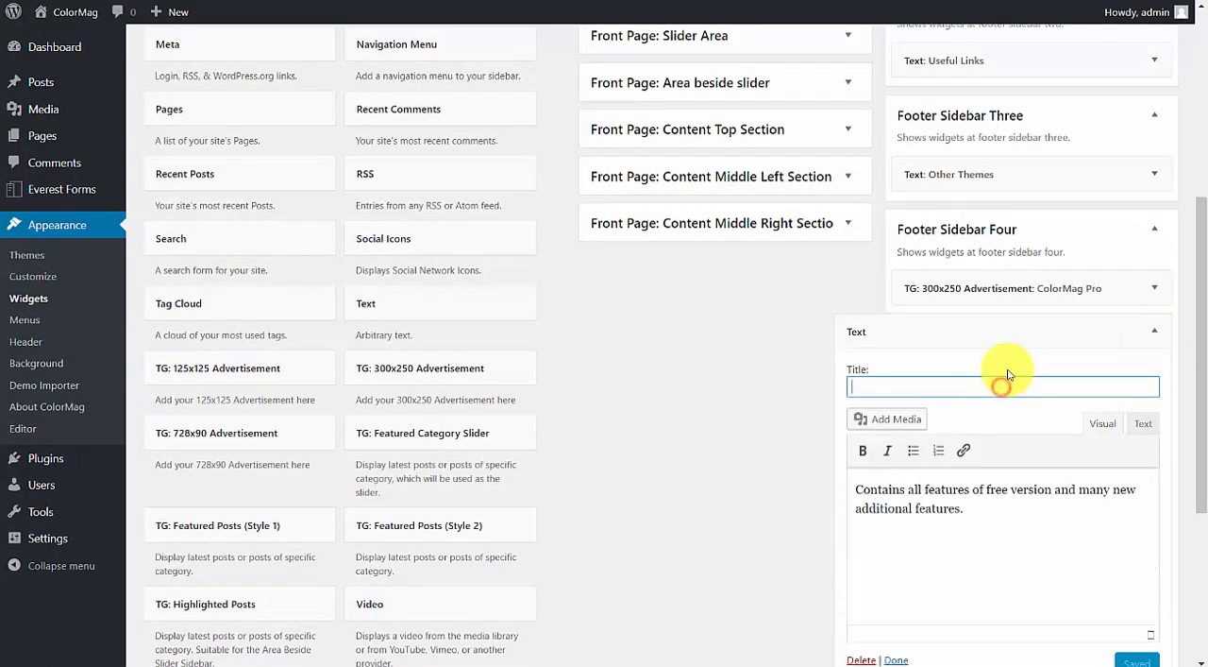
triple_click(977, 515)
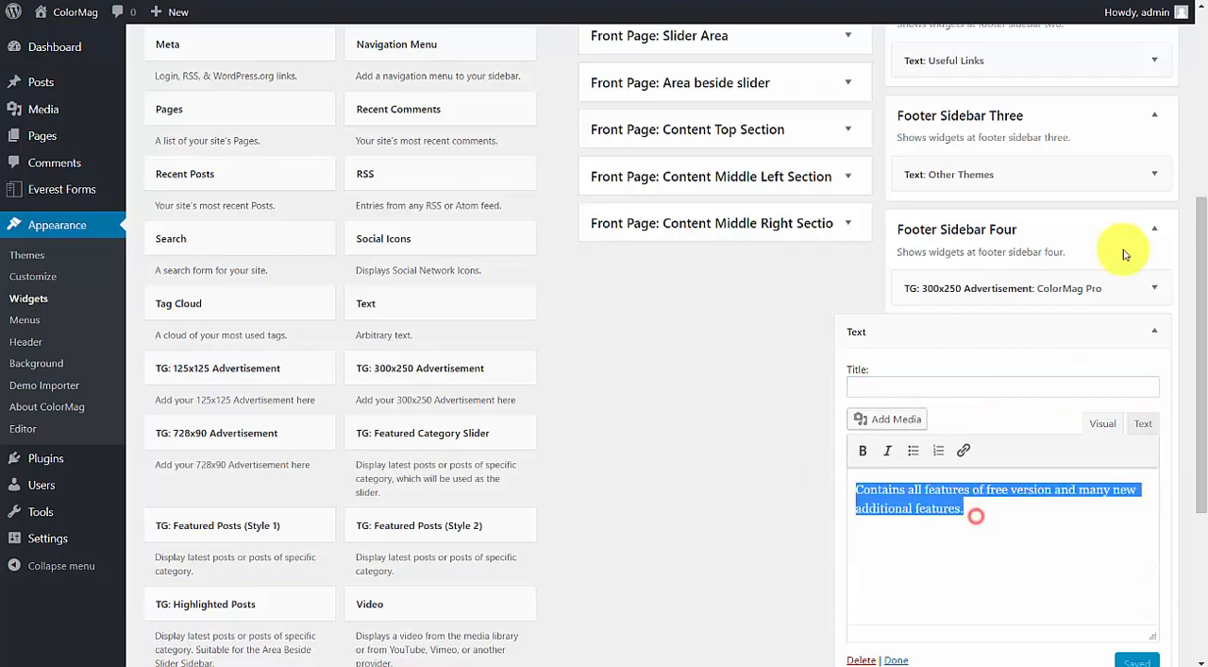
Review the ColorMag Pro 300x250 advertisement widget's settings in Footer Sidebar Four and compare them with the live site's footer.
left_click(1155, 288)
scroll(1046, 371, "down", 4)
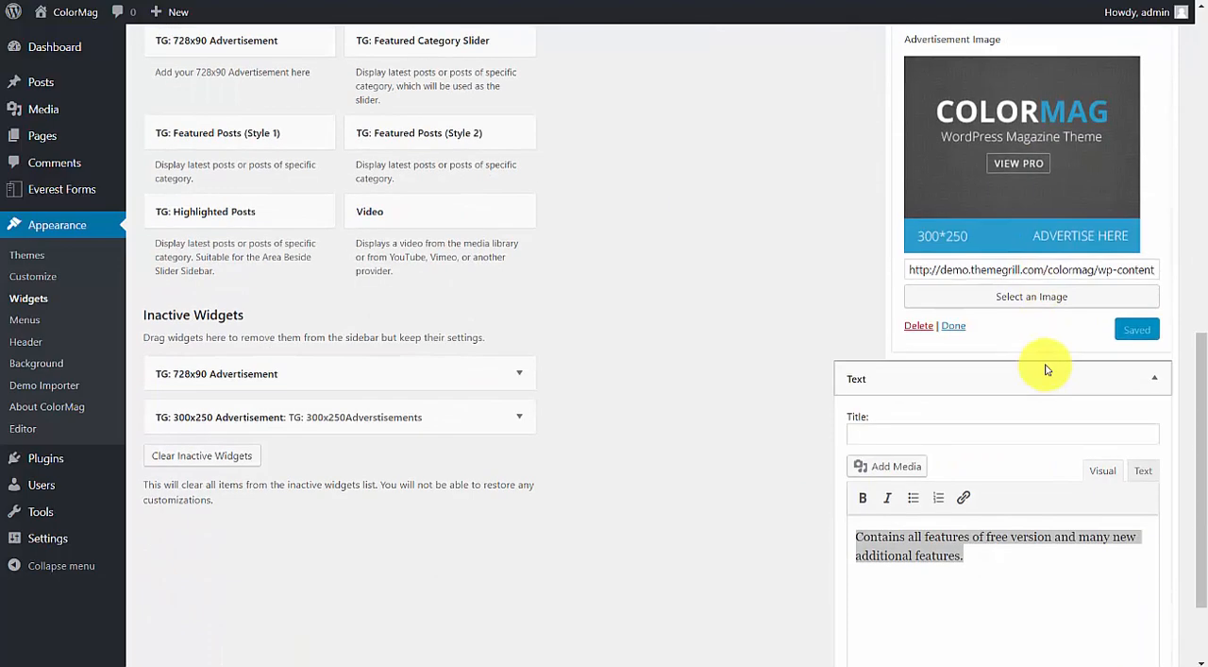
scroll(976, 369, "up", 4)
scroll(1038, 364, "down", 3)
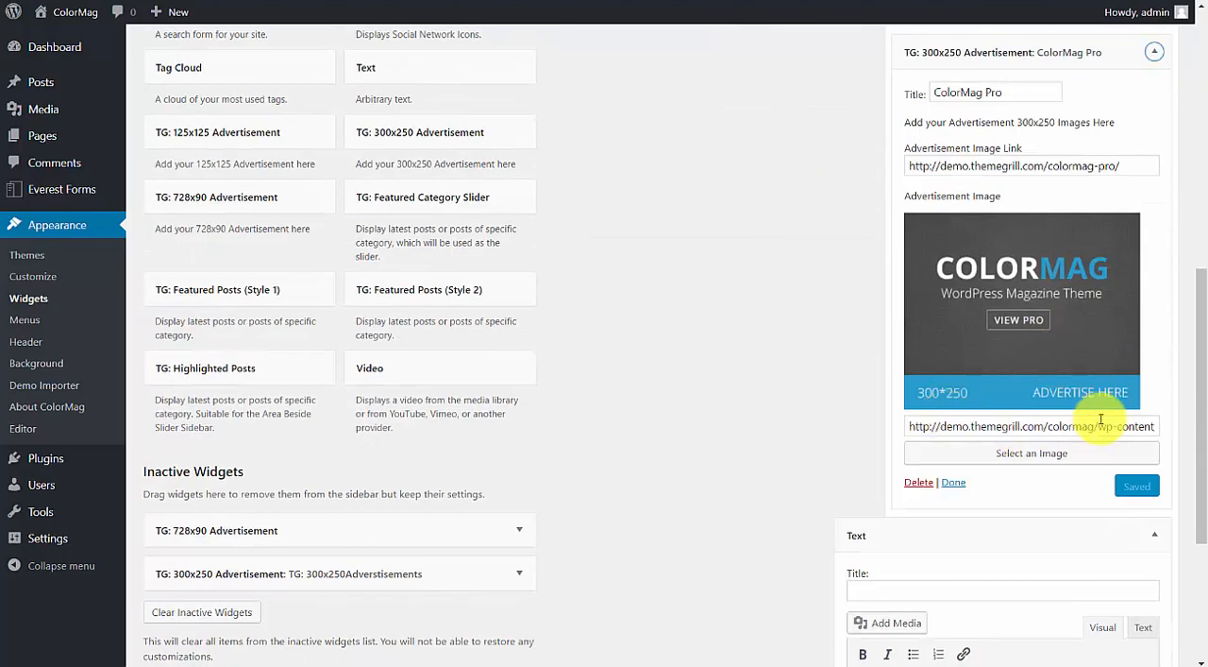
scroll(1038, 321, "up", 5)
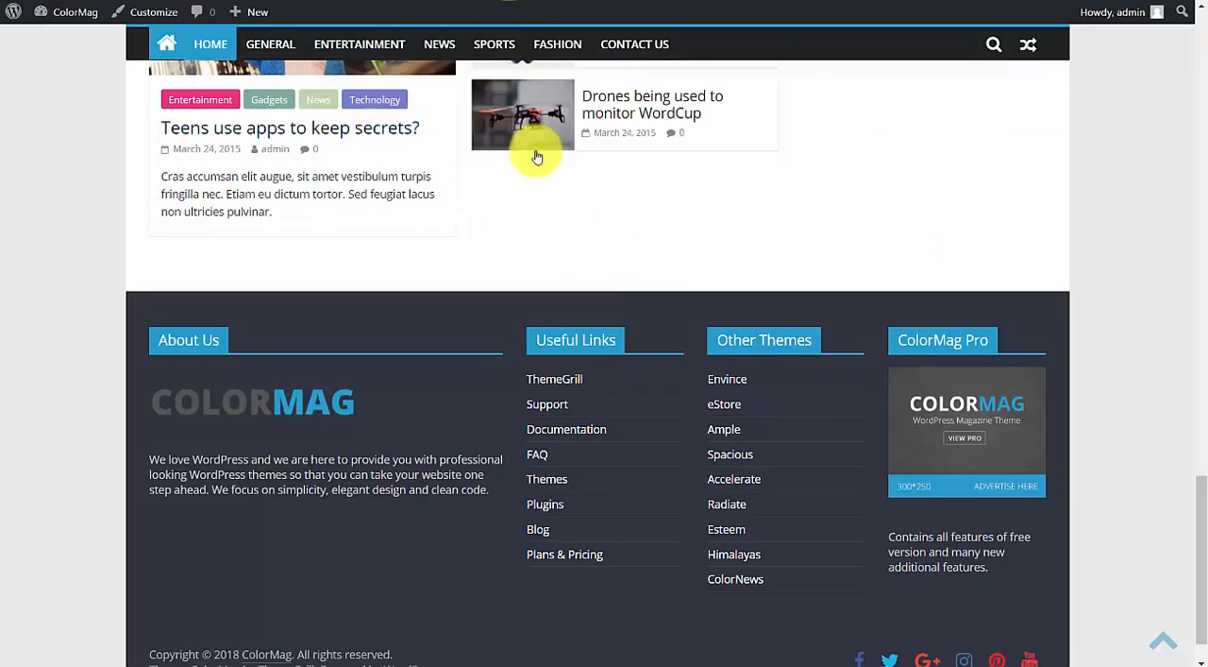
scroll(531, 154, "up", 10)
scroll(457, 213, "up", 6)
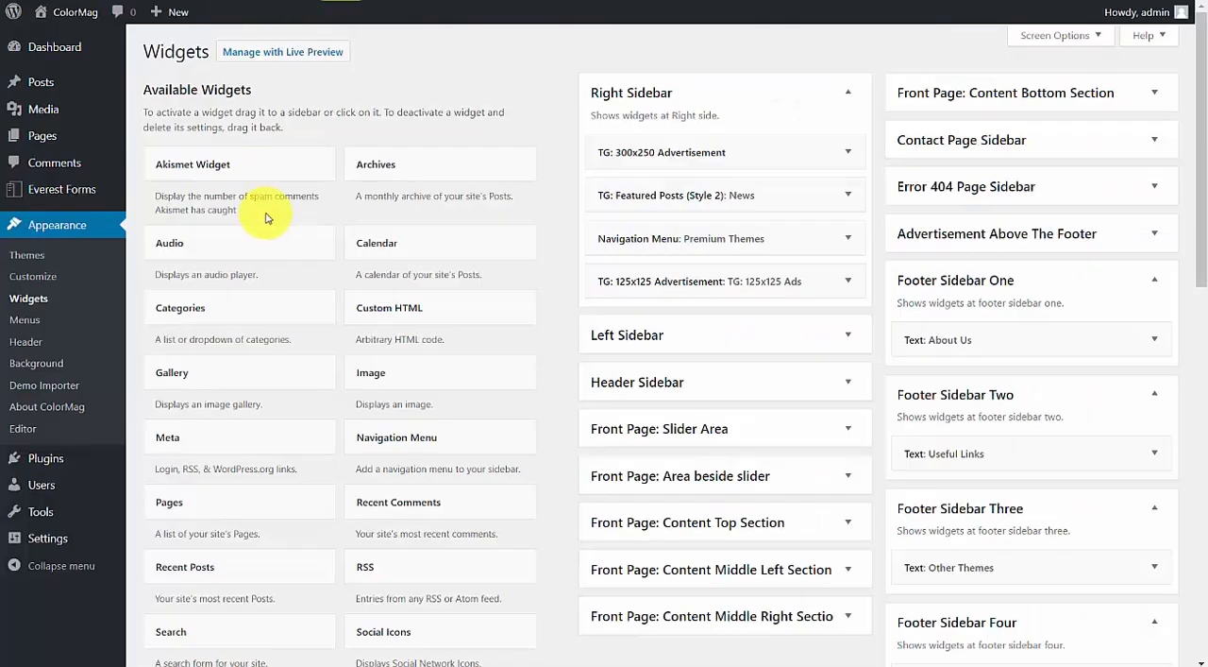
View the list of all pages and open the site's Reading settings to check what the homepage displays.
mouse_move(59, 134)
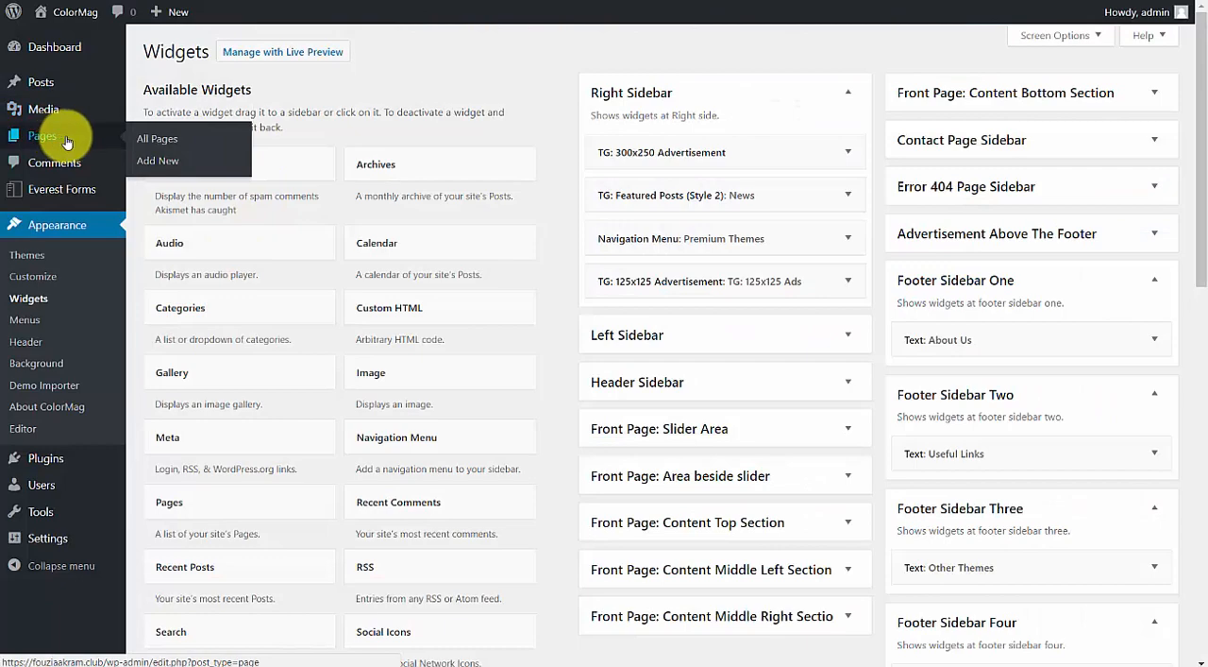
left_click(151, 146)
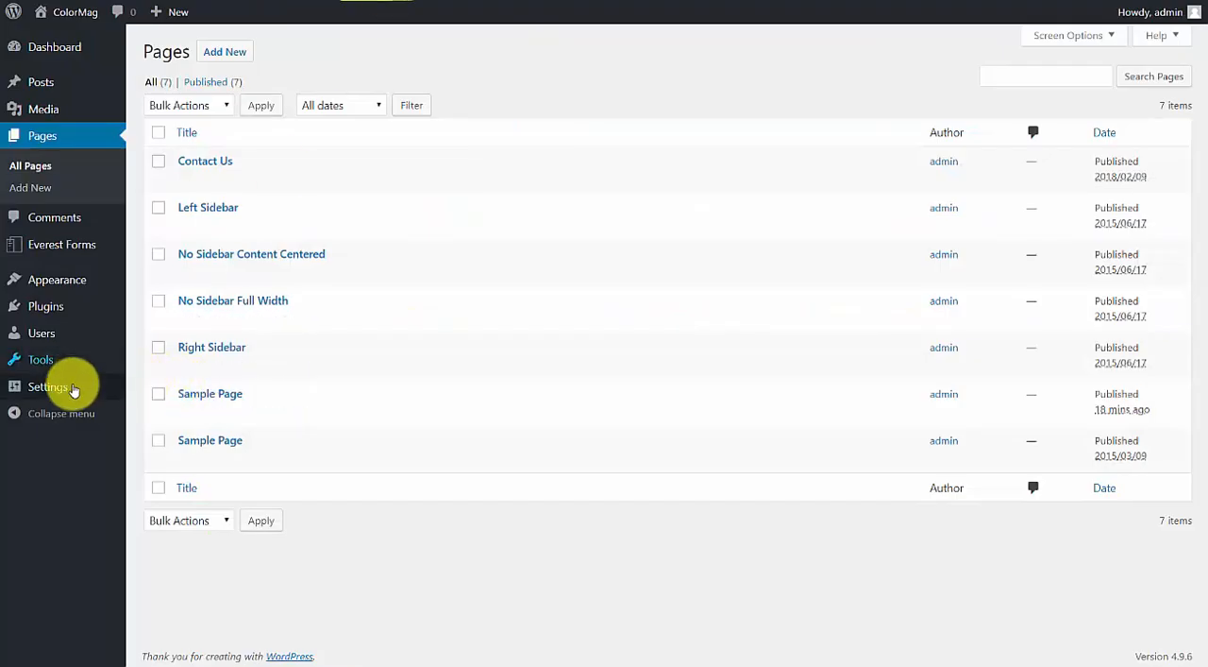
mouse_move(120, 389)
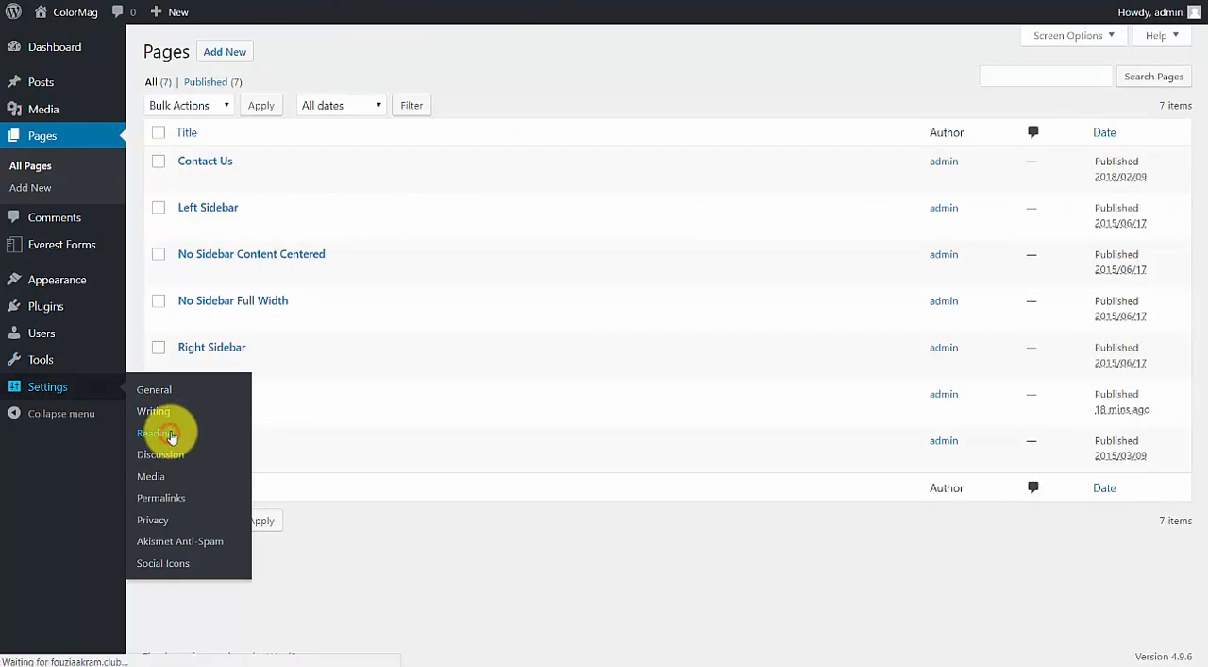
left_click(158, 433)
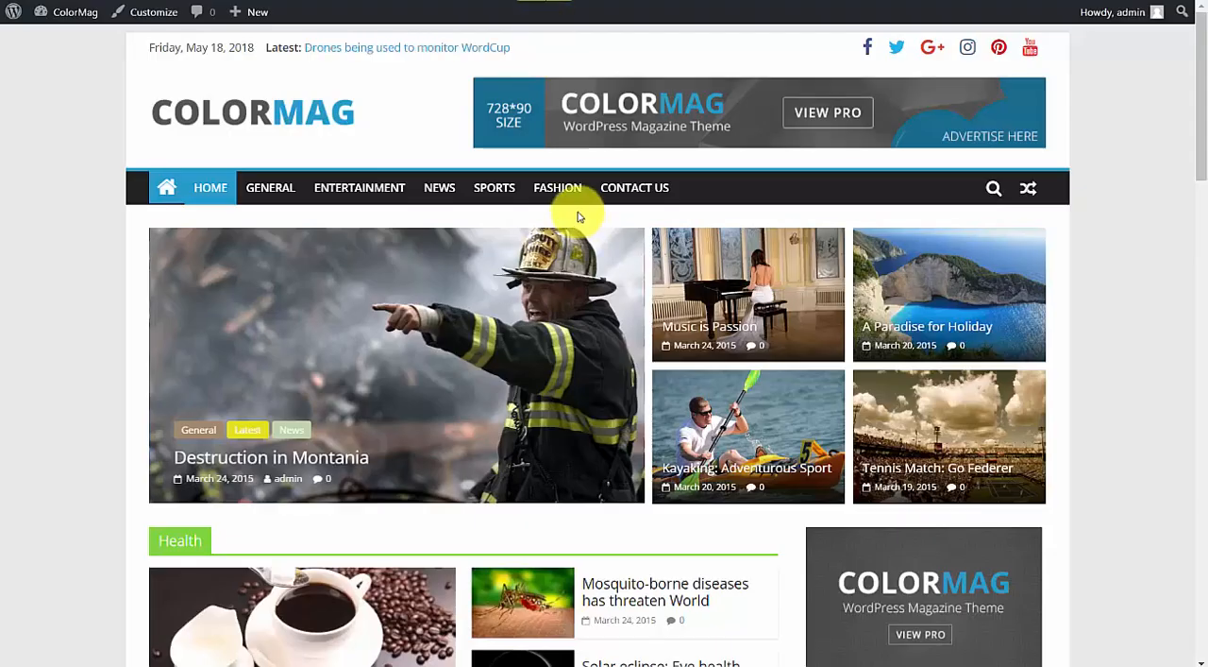
Look through the live home page from its header and featured posts down through its category sections.
scroll(574, 216, "down", 3)
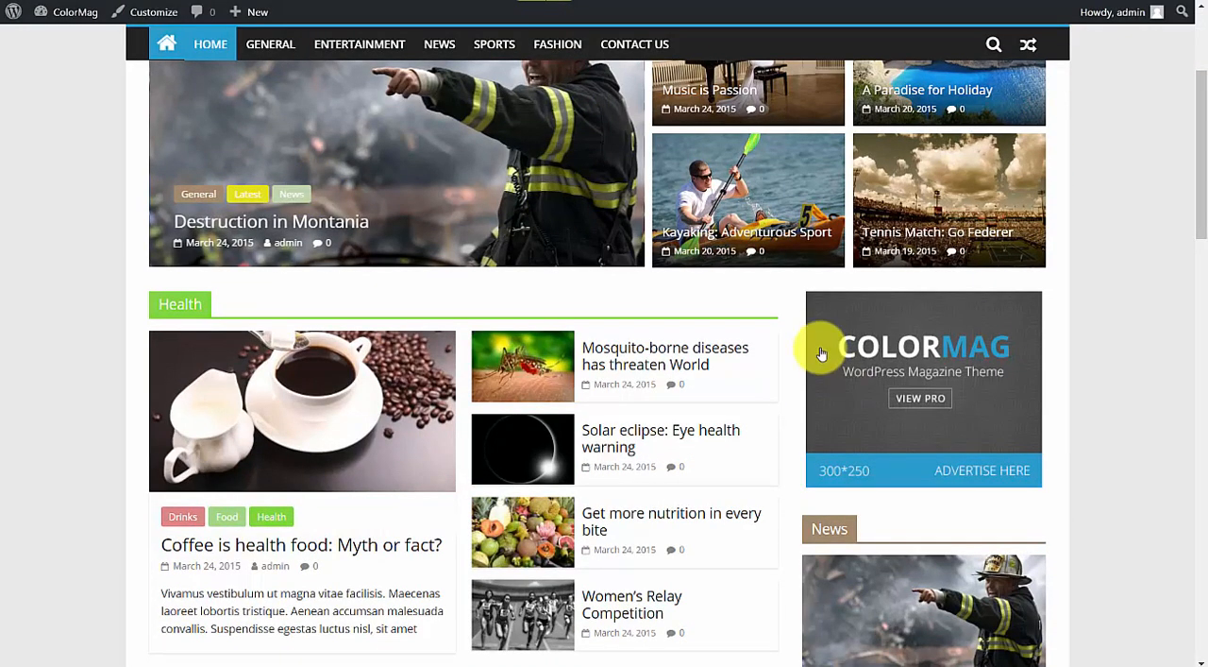
scroll(1205, 224, "up", 3)
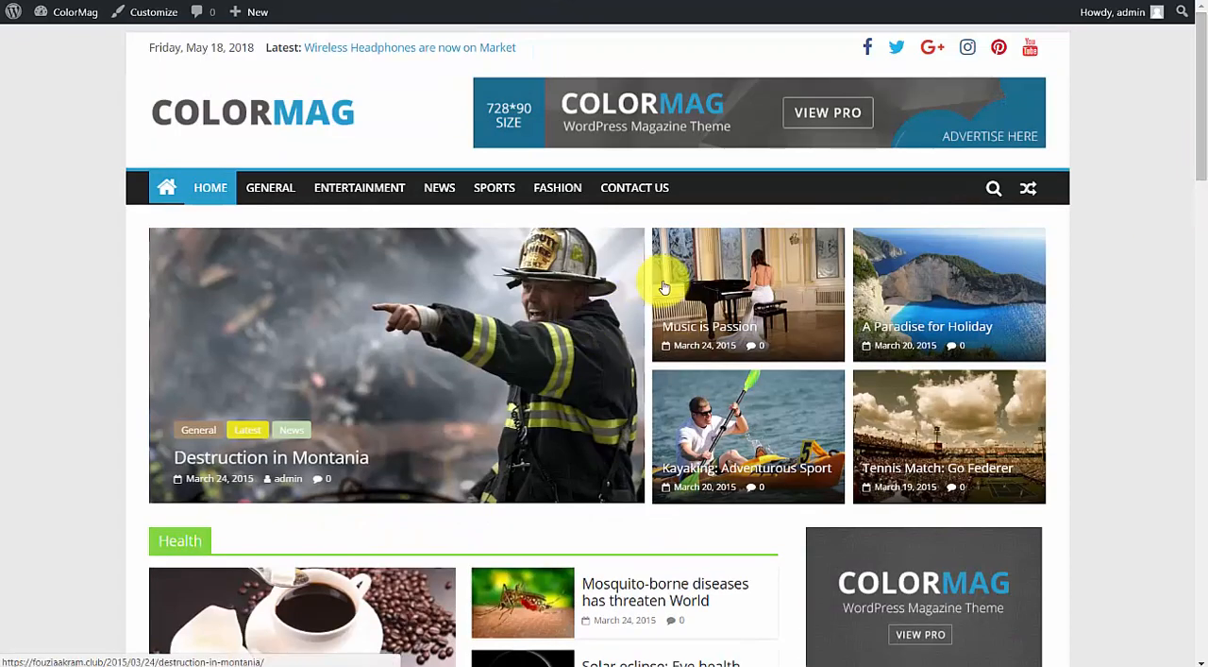
scroll(665, 283, "down", 3)
scroll(253, 279, "down", 2)
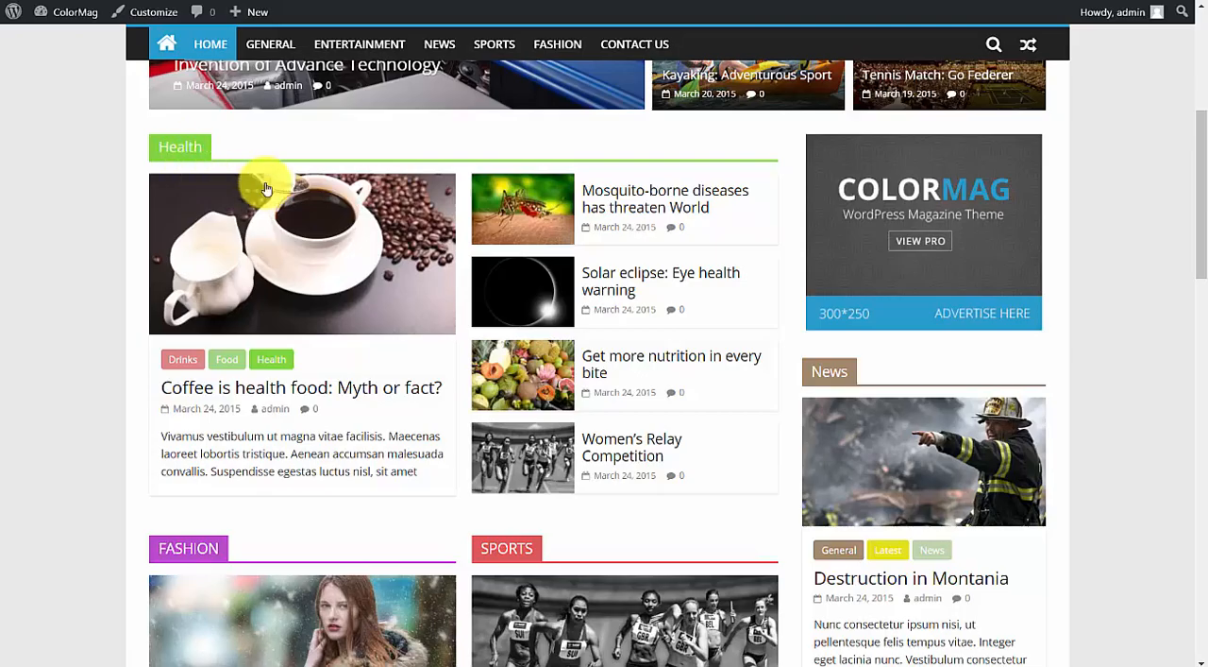
scroll(186, 261, "down", 3)
scroll(682, 370, "down", 8)
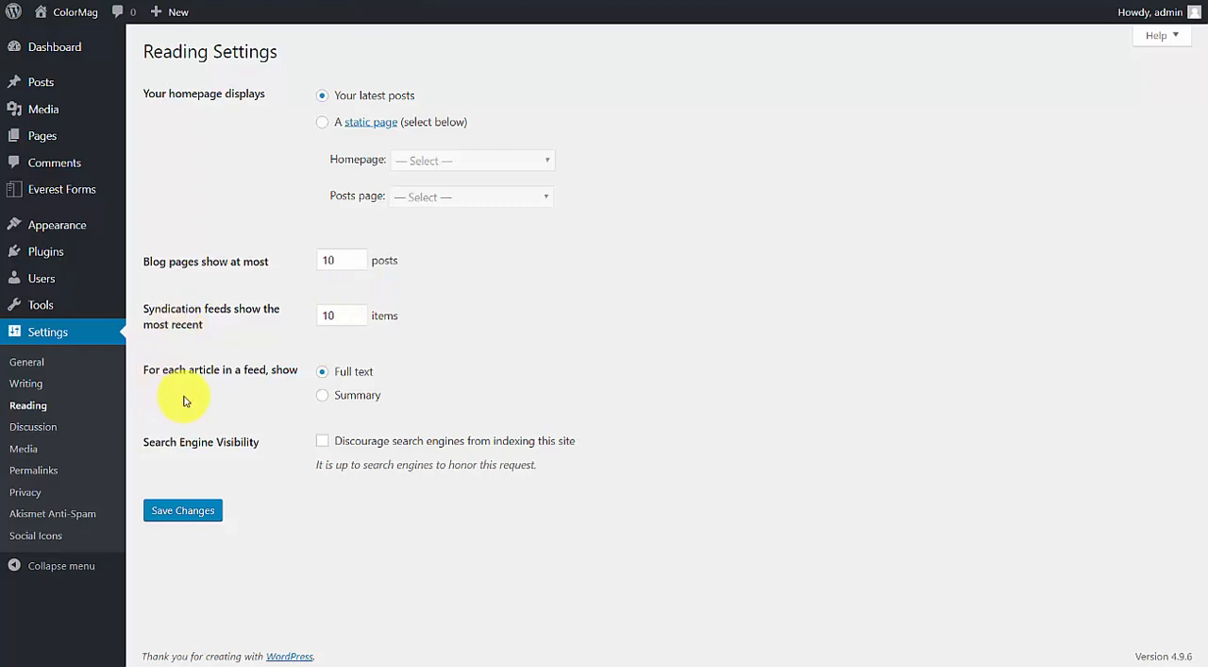
Open the theme's Header Media settings, look over the video and image options, and return to the Reading settings.
mouse_move(80, 194)
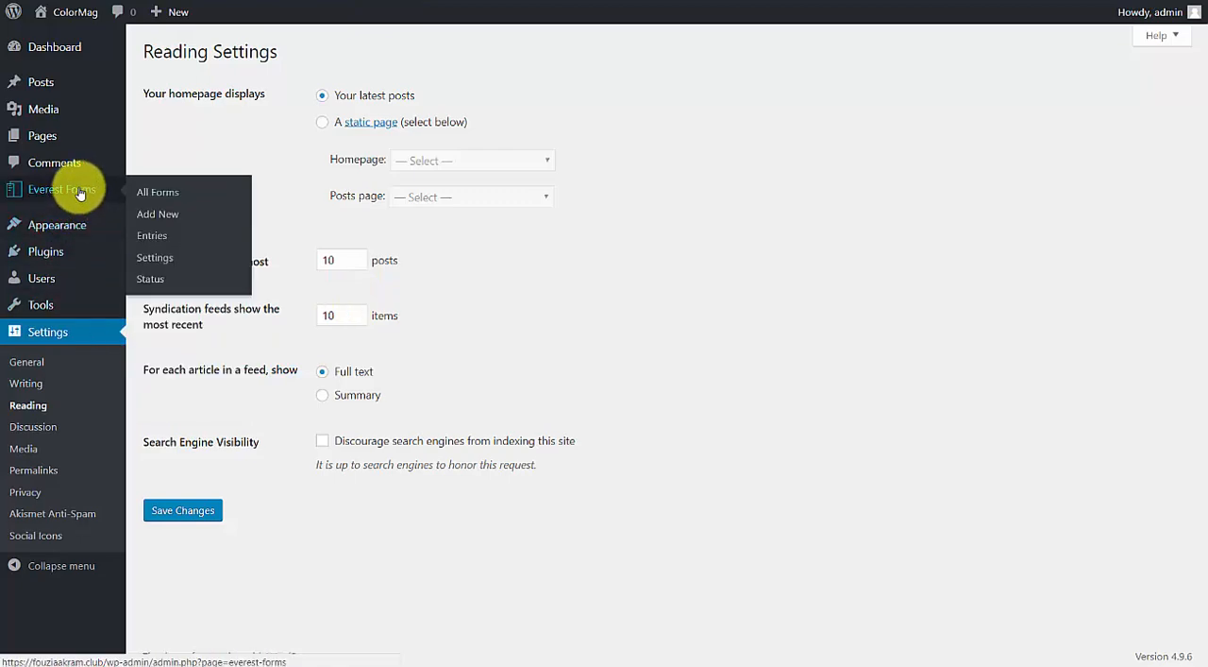
mouse_move(81, 137)
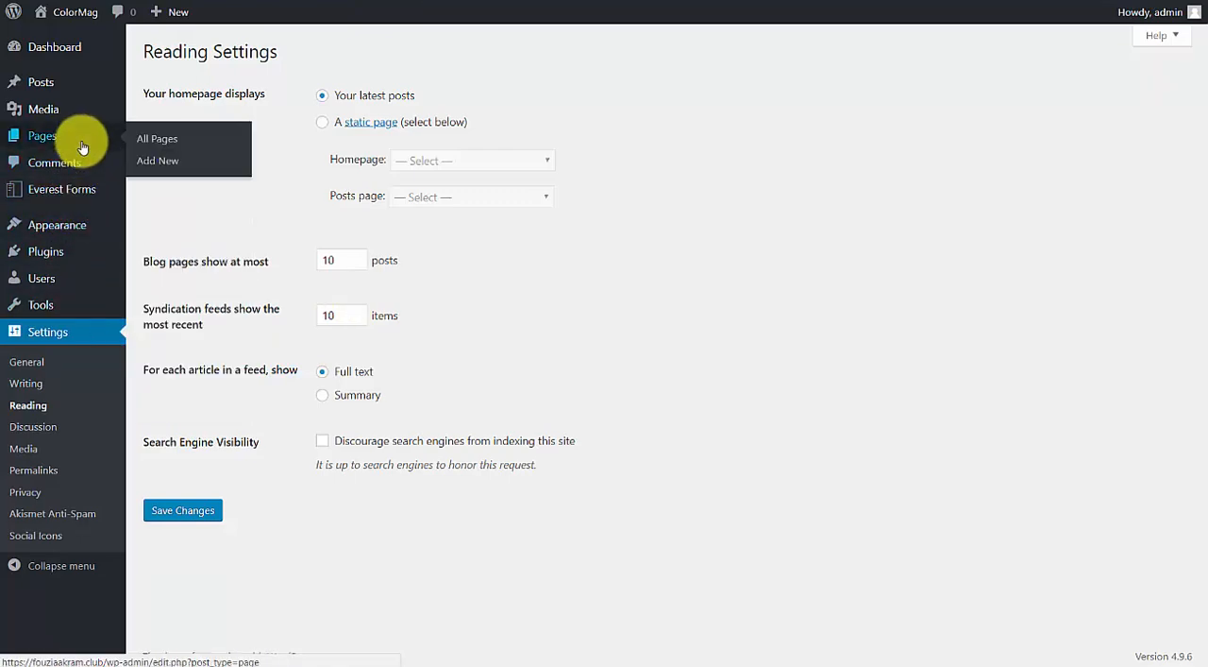
mouse_move(81, 230)
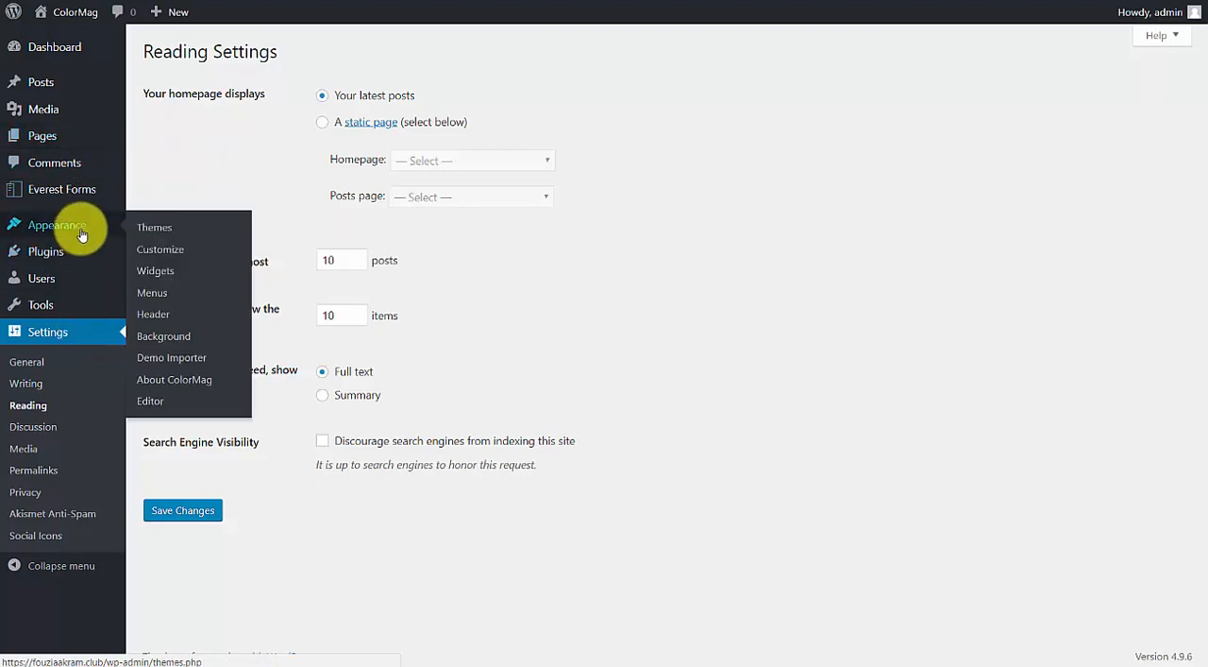
left_click(162, 317)
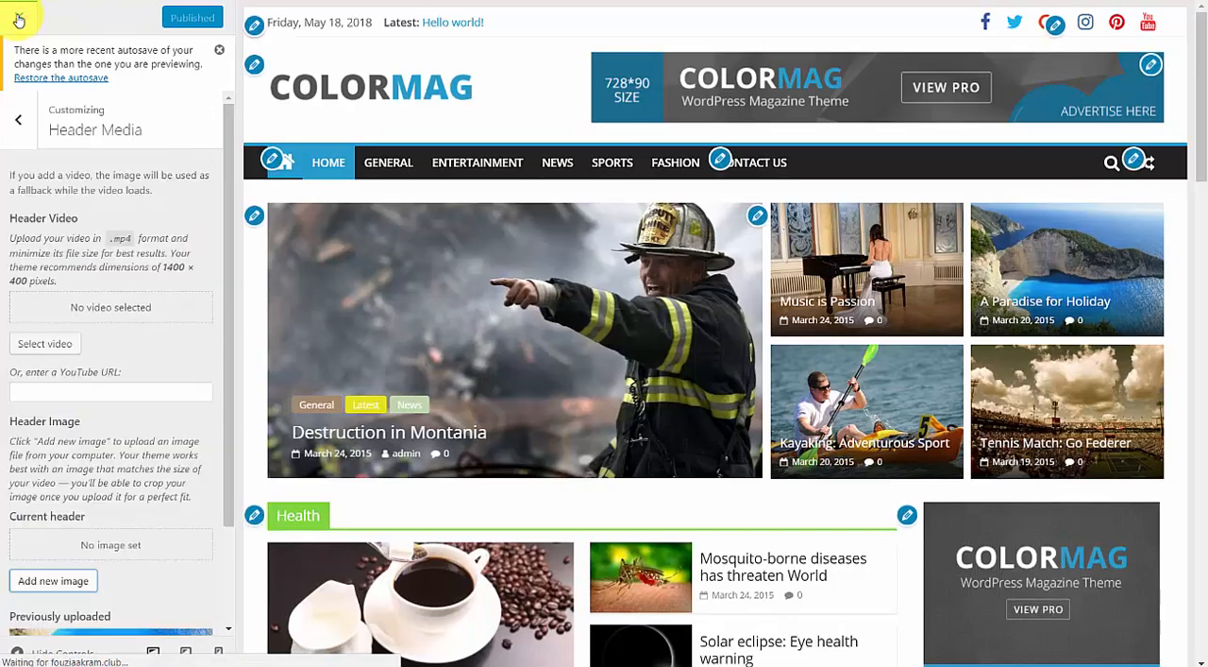
left_click(18, 19)
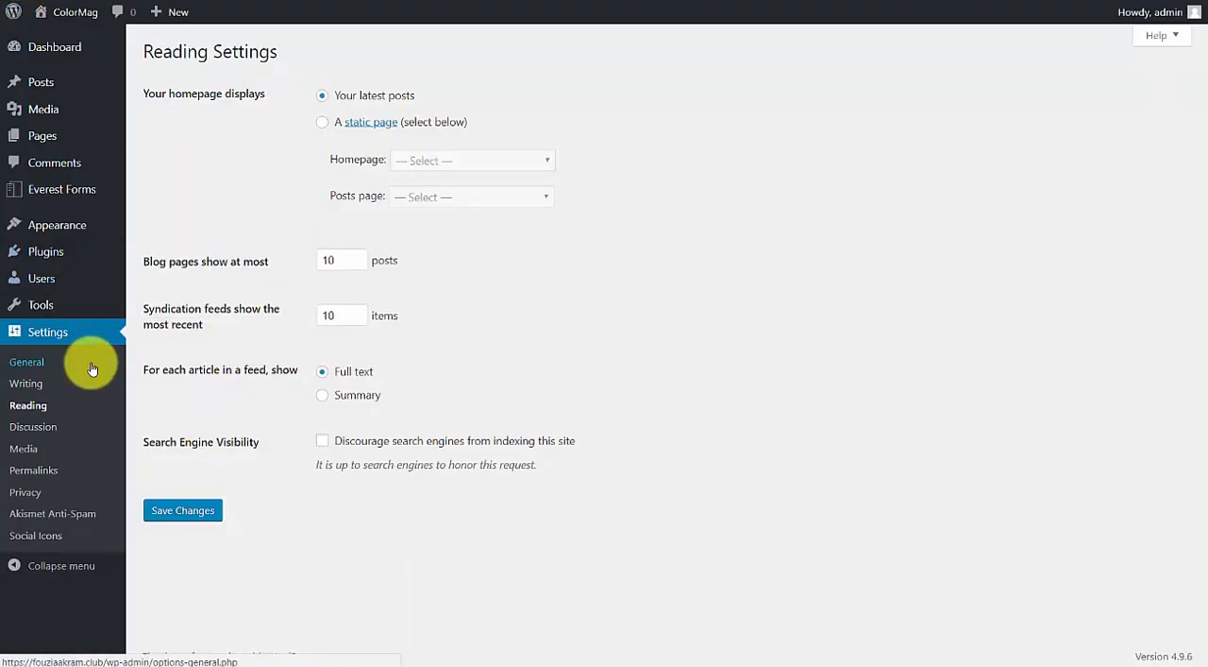
Open the About ColorMag page and look through its theme information.
mouse_move(32, 227)
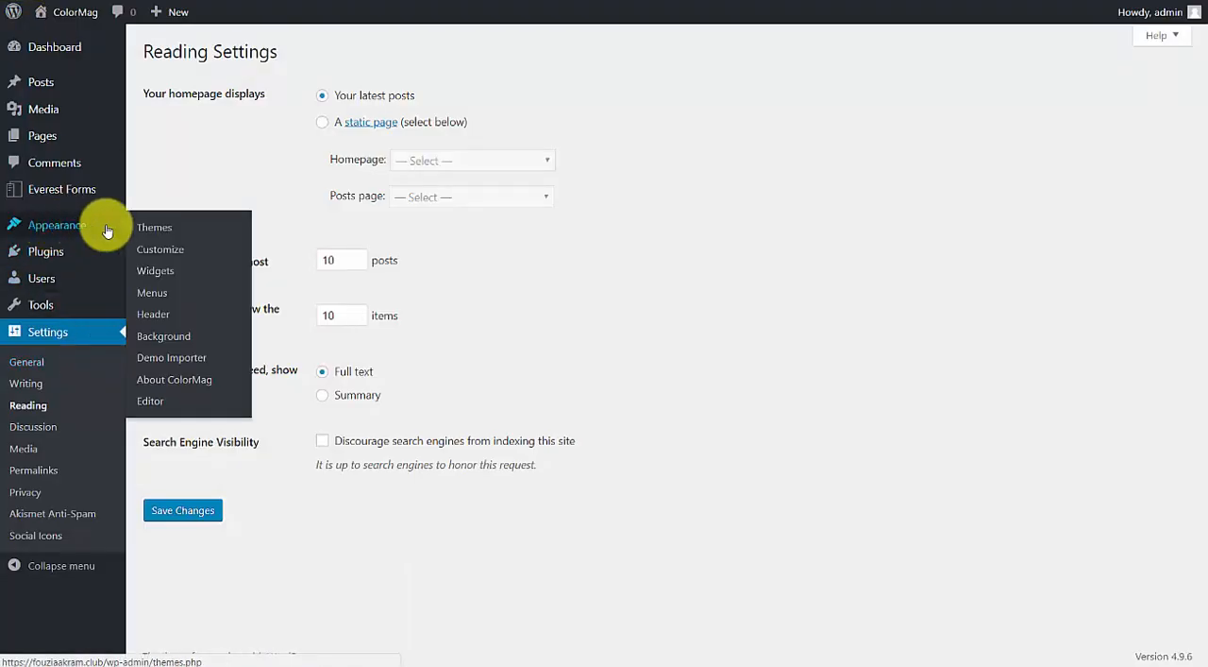
left_click(196, 386)
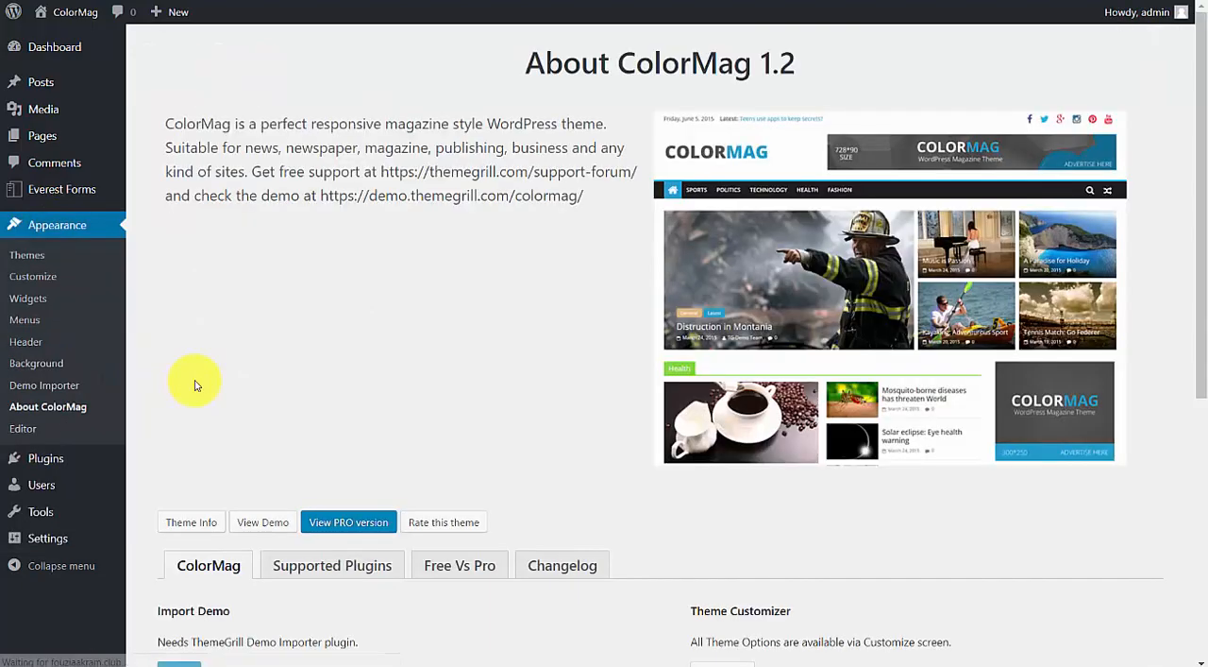
scroll(430, 253, "down", 3)
scroll(432, 248, "down", 2)
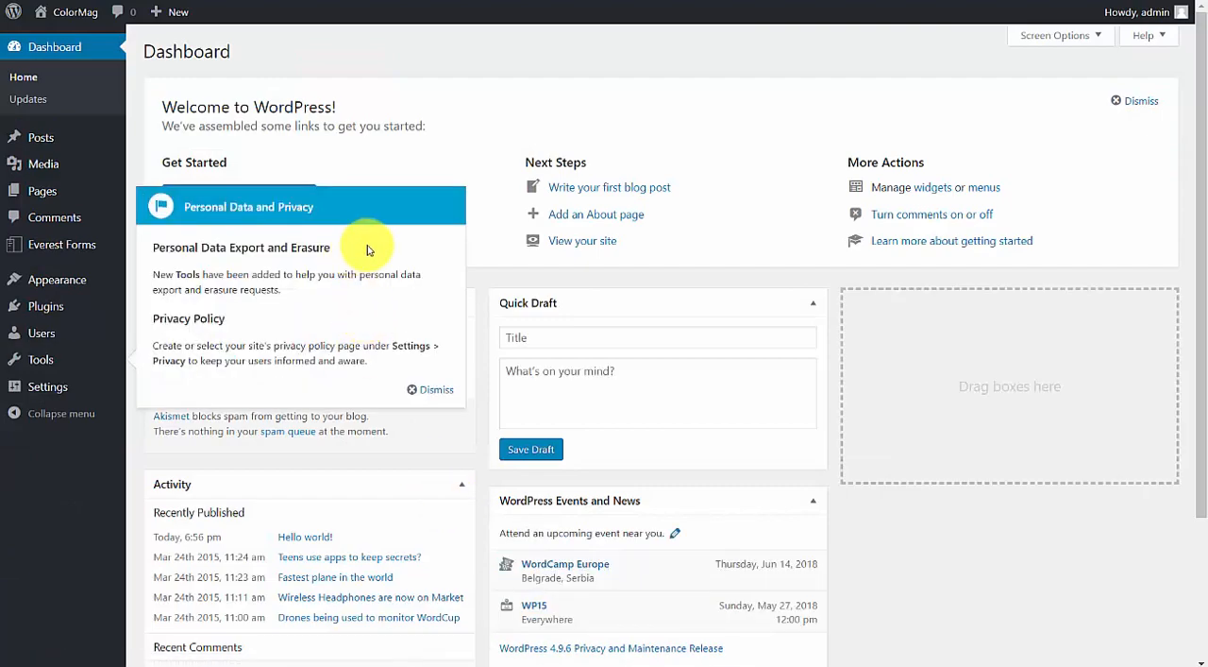
Dismiss the Personal Data and Privacy notice on the Dashboard and look over the page.
left_click(434, 392)
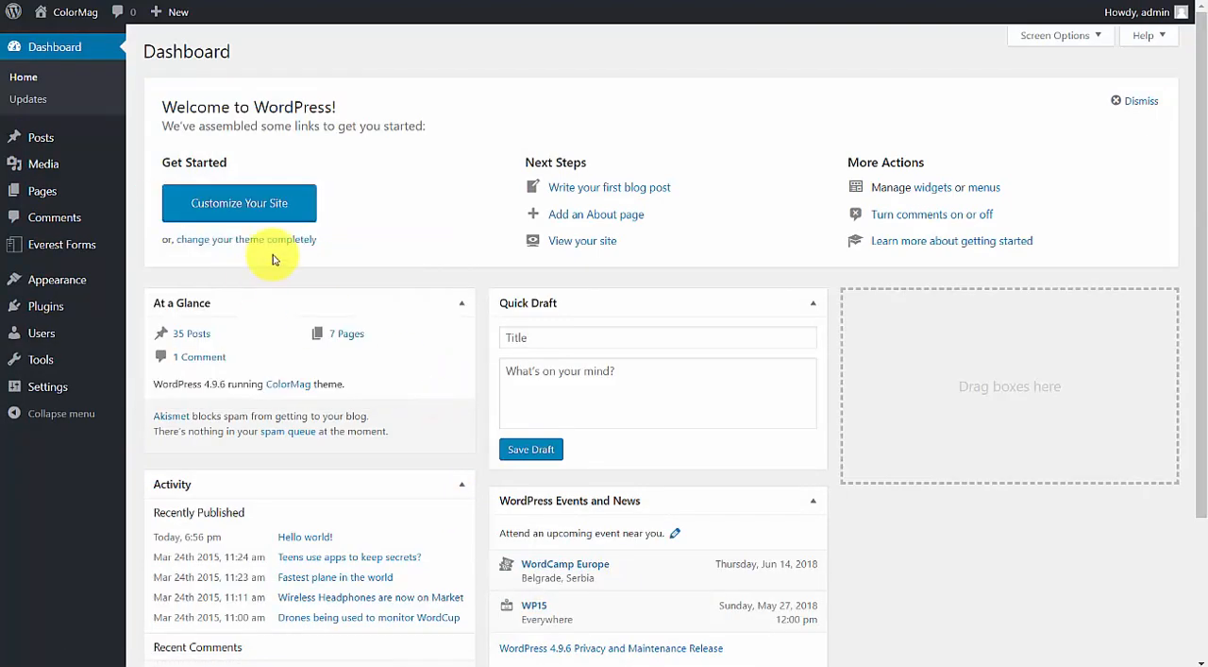
scroll(272, 260, "down", 2)
scroll(289, 265, "up", 2)
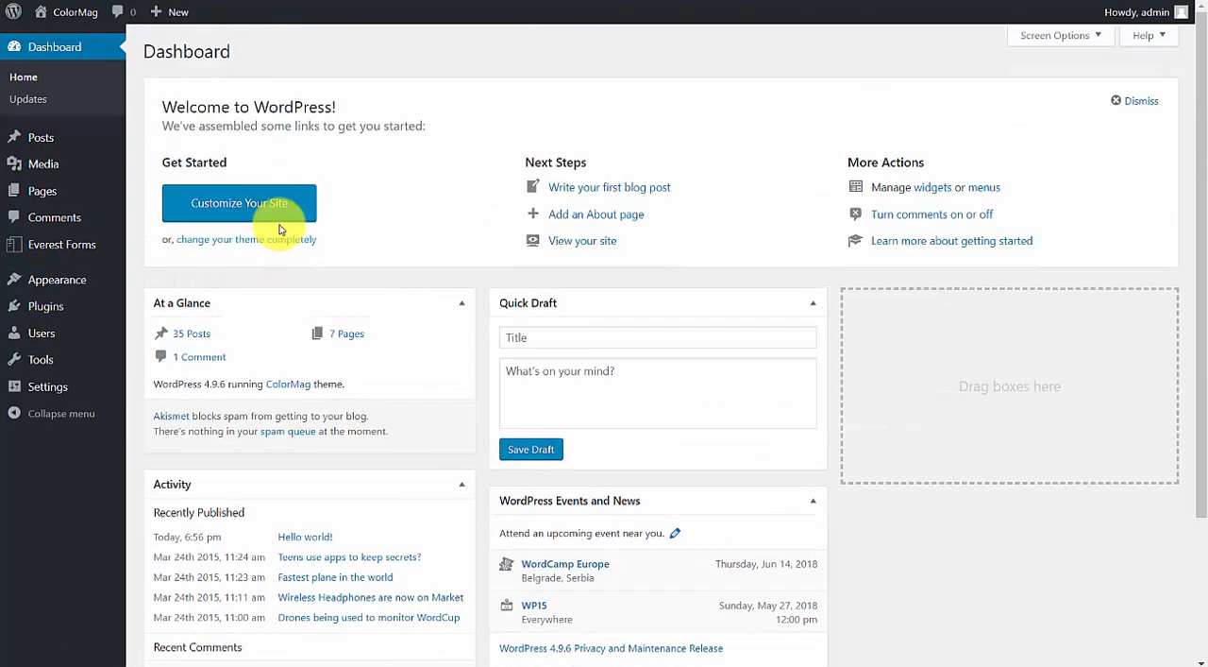
Open the theme Customizer and bring up the settings of the Health section's featured posts widget.
mouse_move(71, 283)
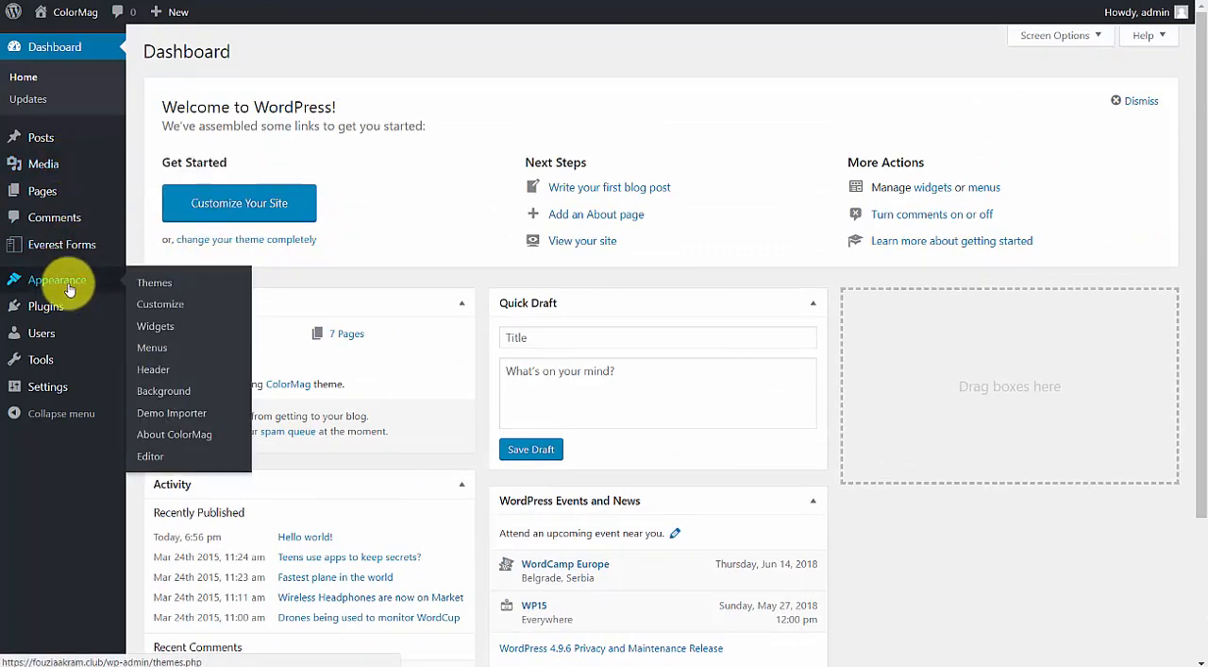
left_click(180, 308)
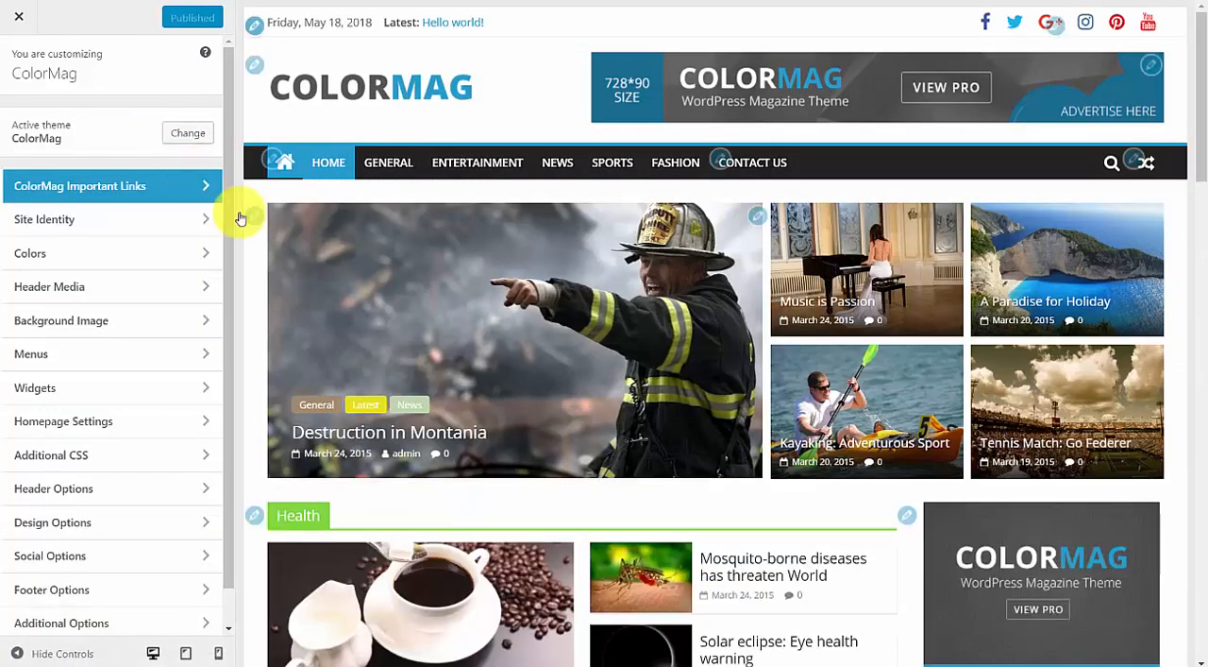
scroll(278, 272, "down", 3)
left_click(256, 281)
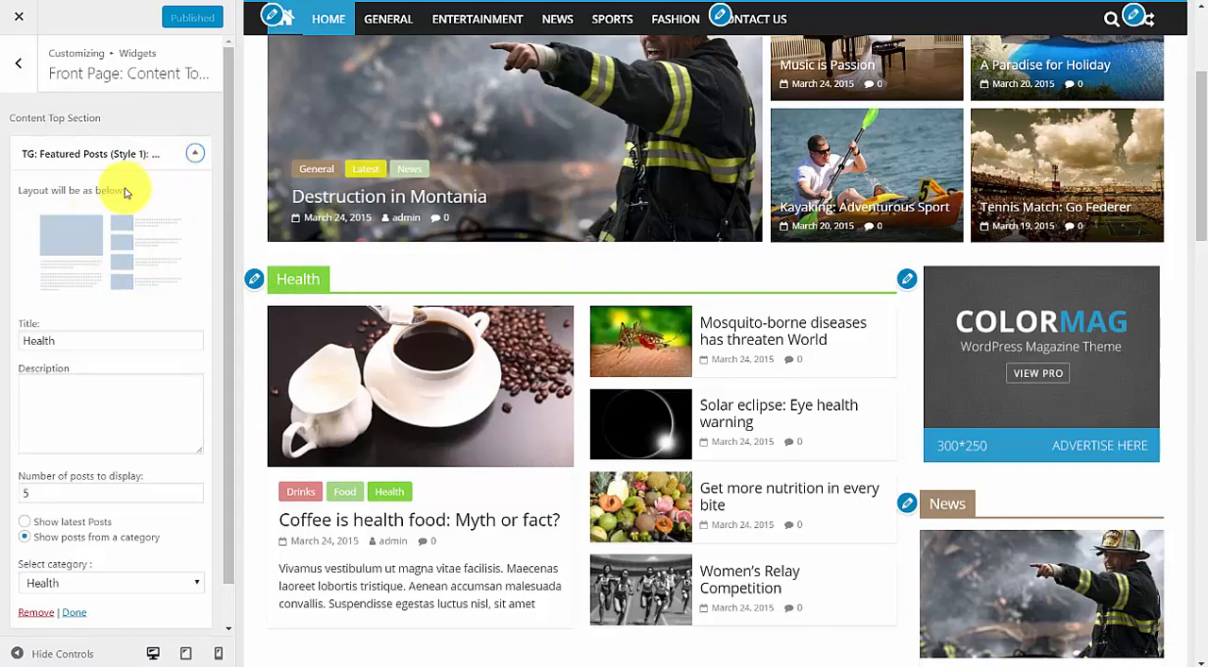
left_click(124, 153)
left_click(122, 151)
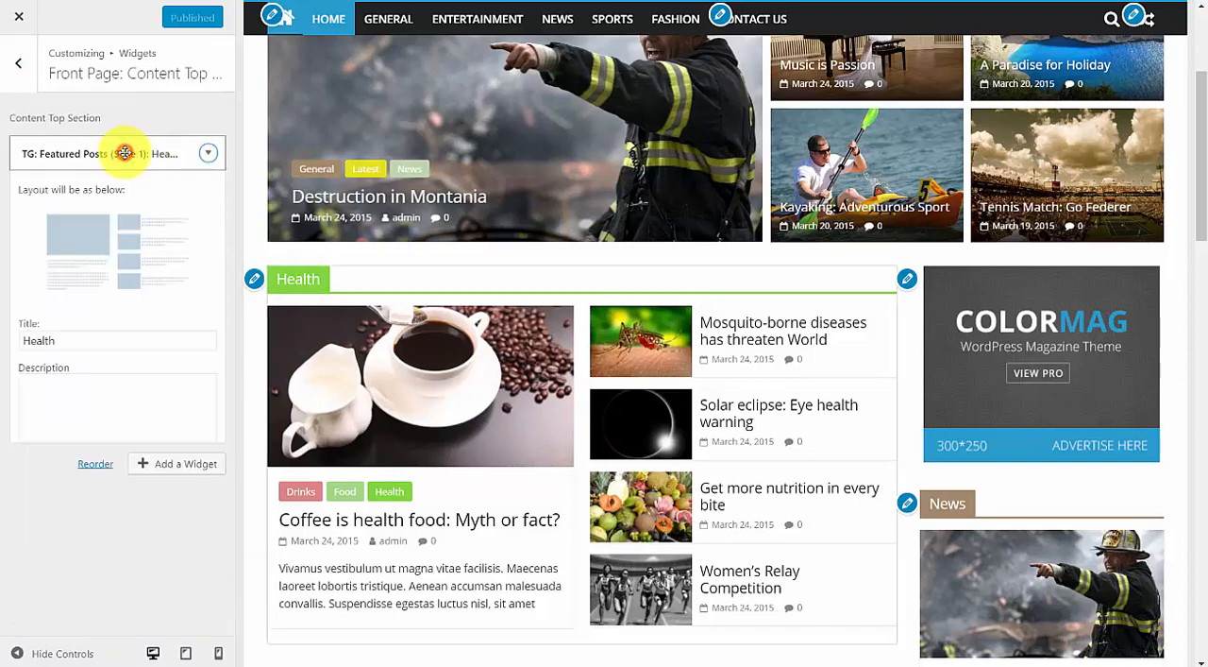
Change the Health section widget's title to "Health Topic".
left_click(66, 340)
left_click_drag(65, 340, 25, 337)
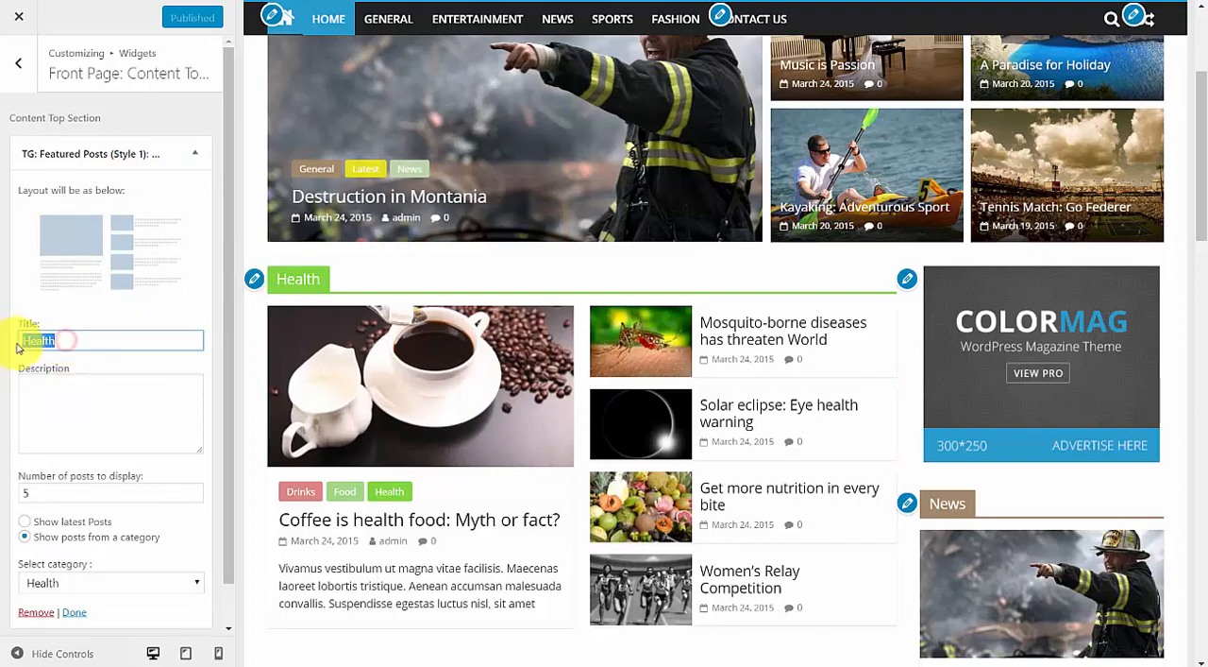
left_click(100, 342)
type("T")
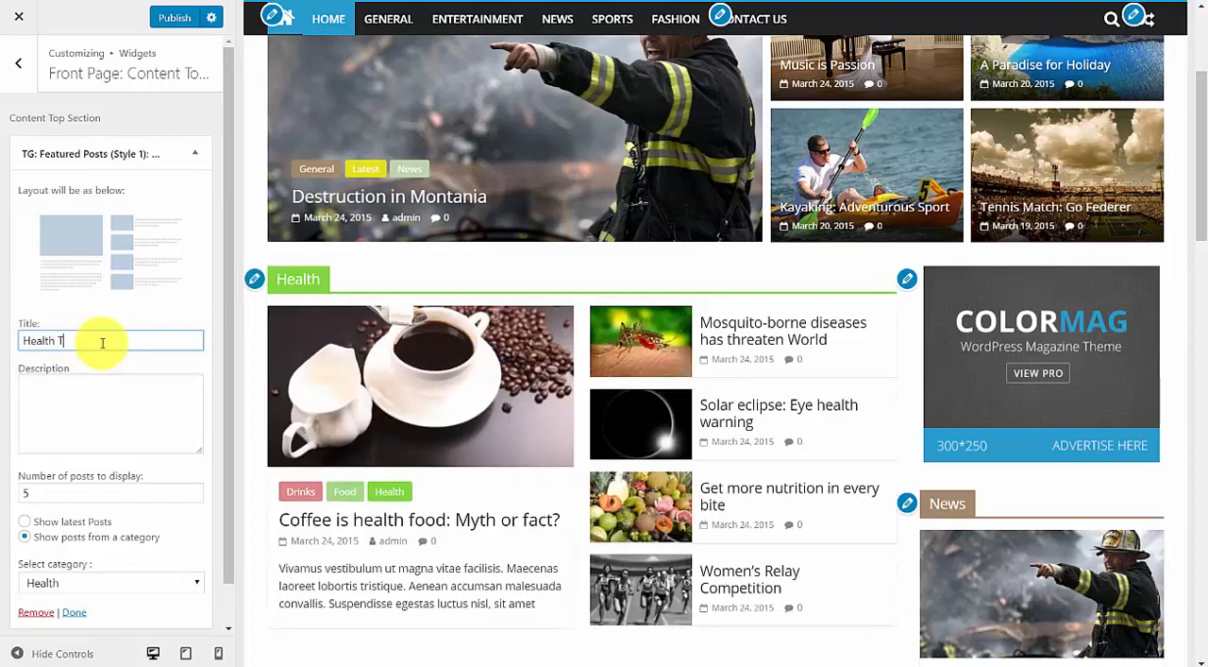
type("opic")
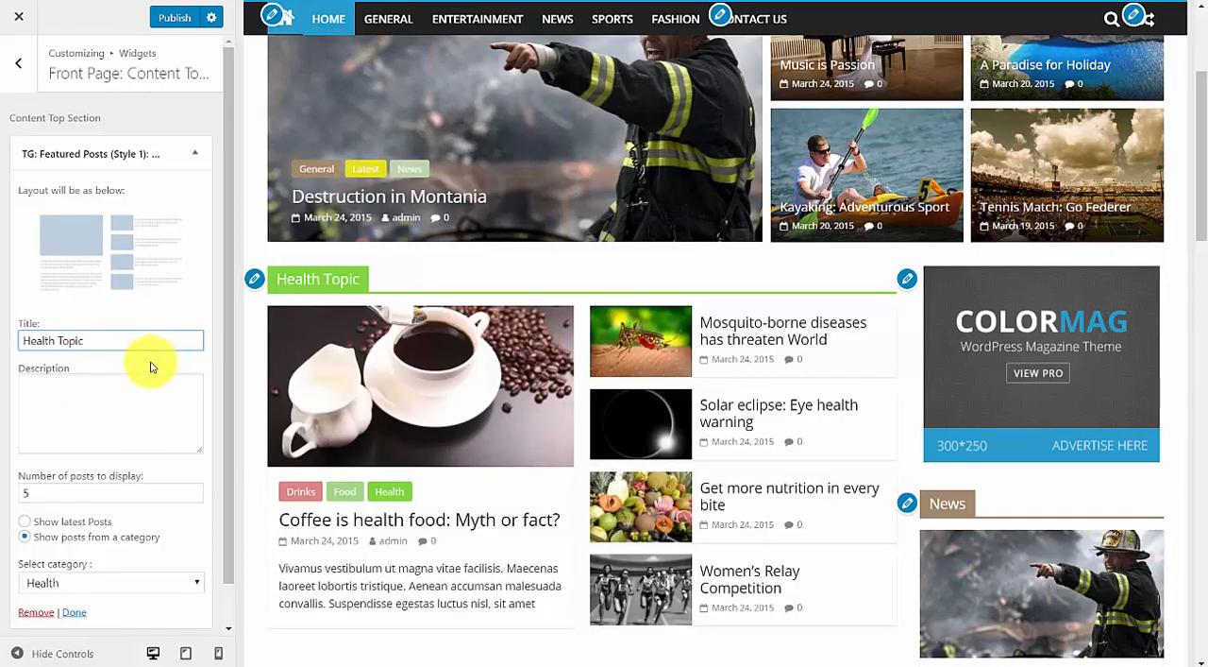
Look over the front-page sections in the preview, then open the post "Looks from the Roswana, 2015" and view its page.
scroll(151, 367, "down", 1)
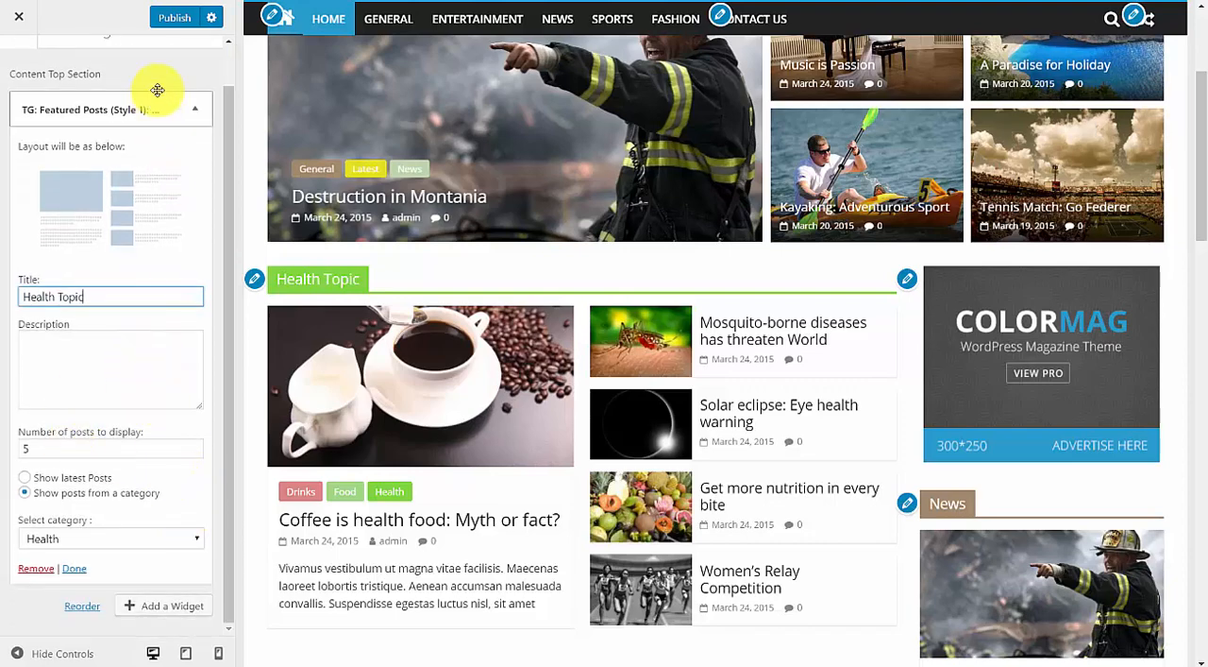
scroll(574, 345, "down", 4)
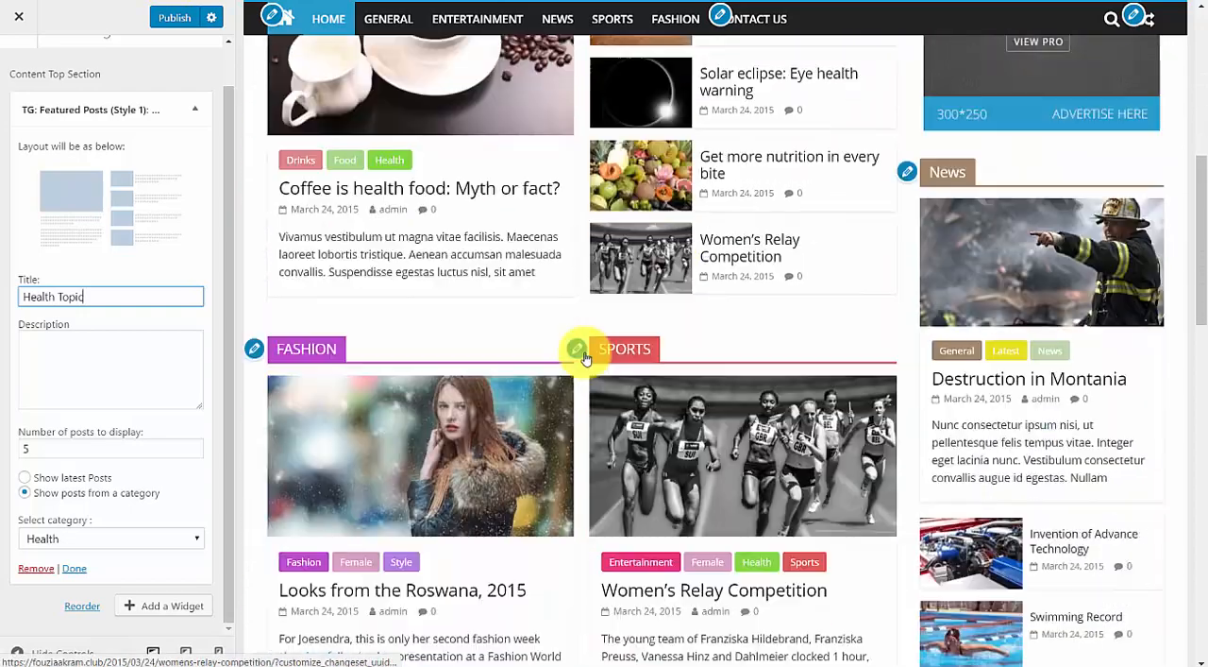
scroll(513, 364, "down", 3)
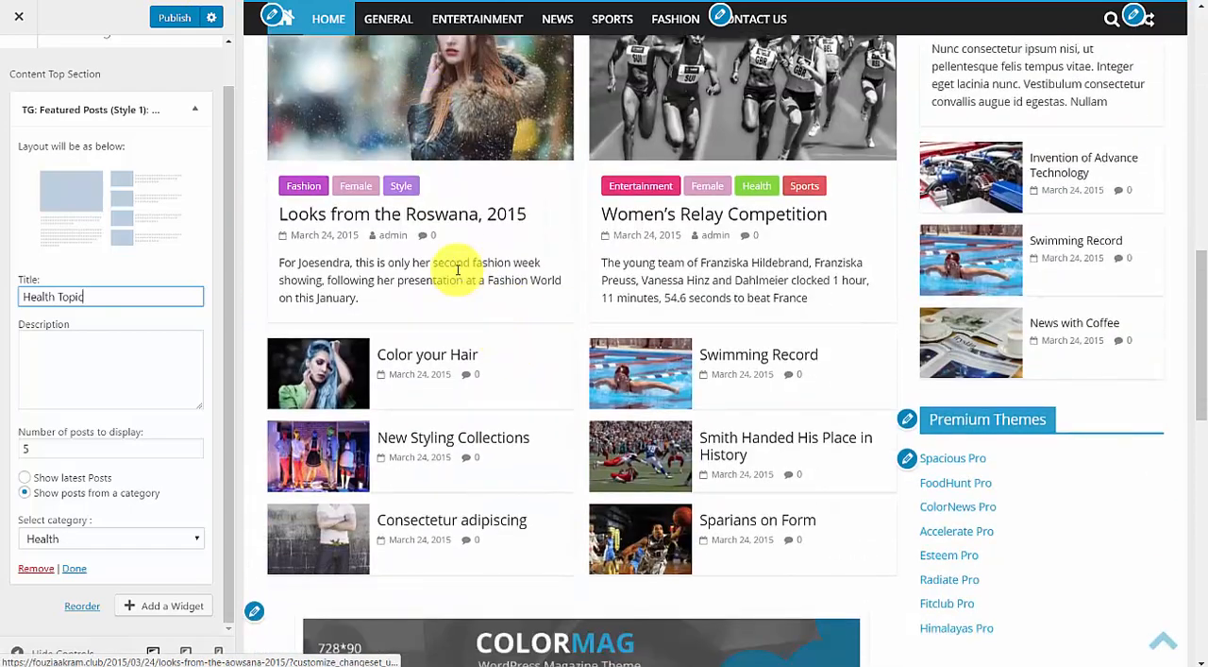
scroll(444, 274, "up", 2)
left_click(415, 238)
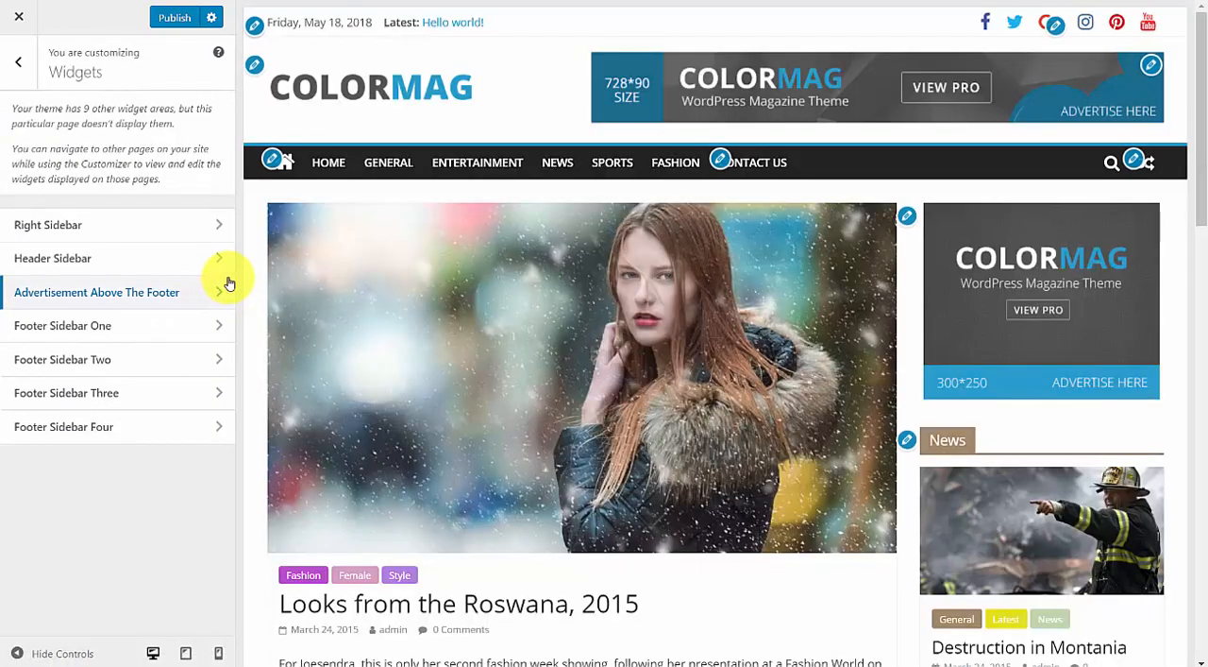
scroll(634, 300, "down", 1)
scroll(634, 301, "down", 10)
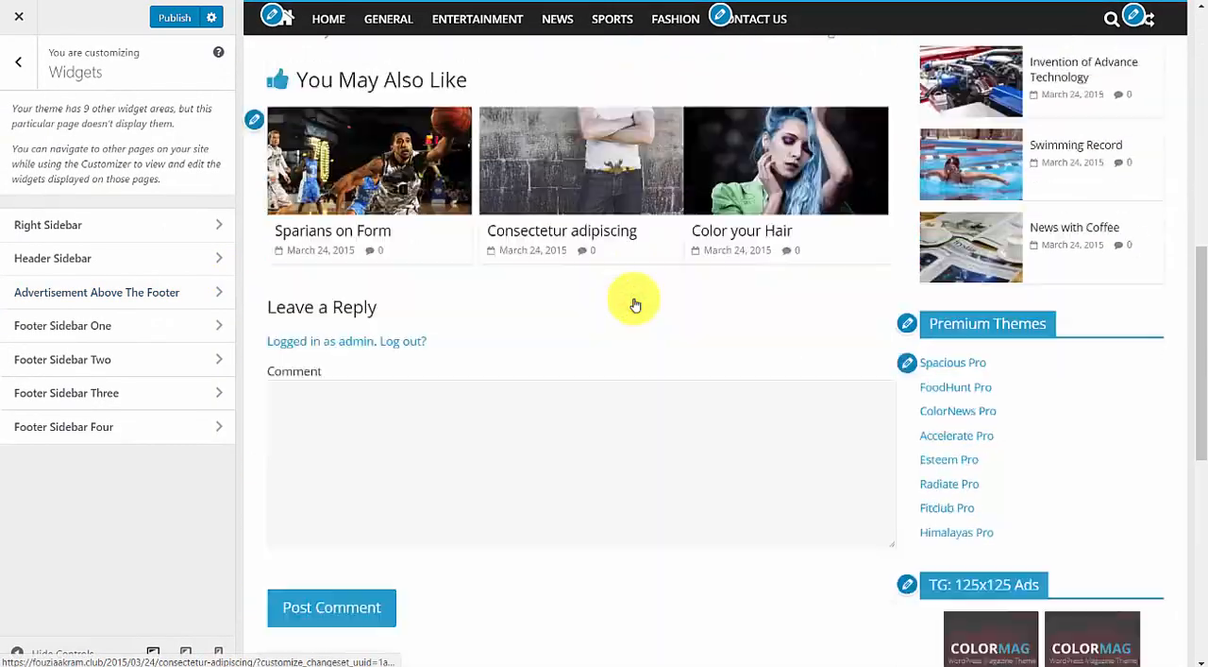
scroll(598, 313, "up", 4)
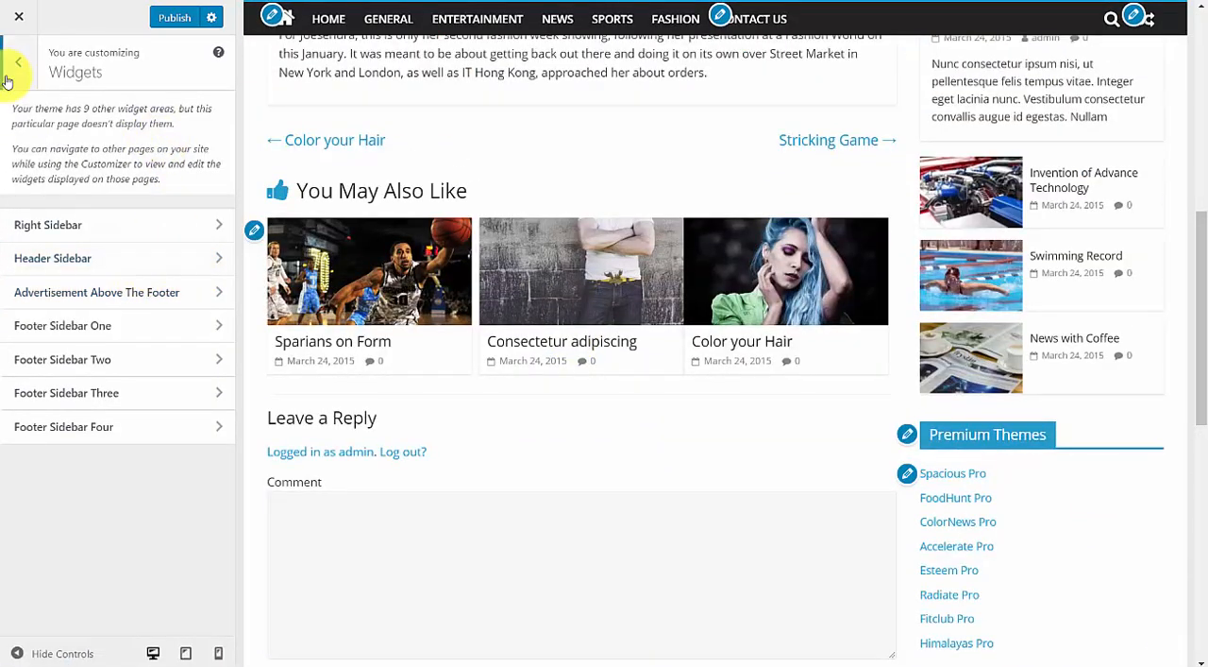
Return to the main Customizer options and bring the preview back to the site's home page.
left_click(18, 62)
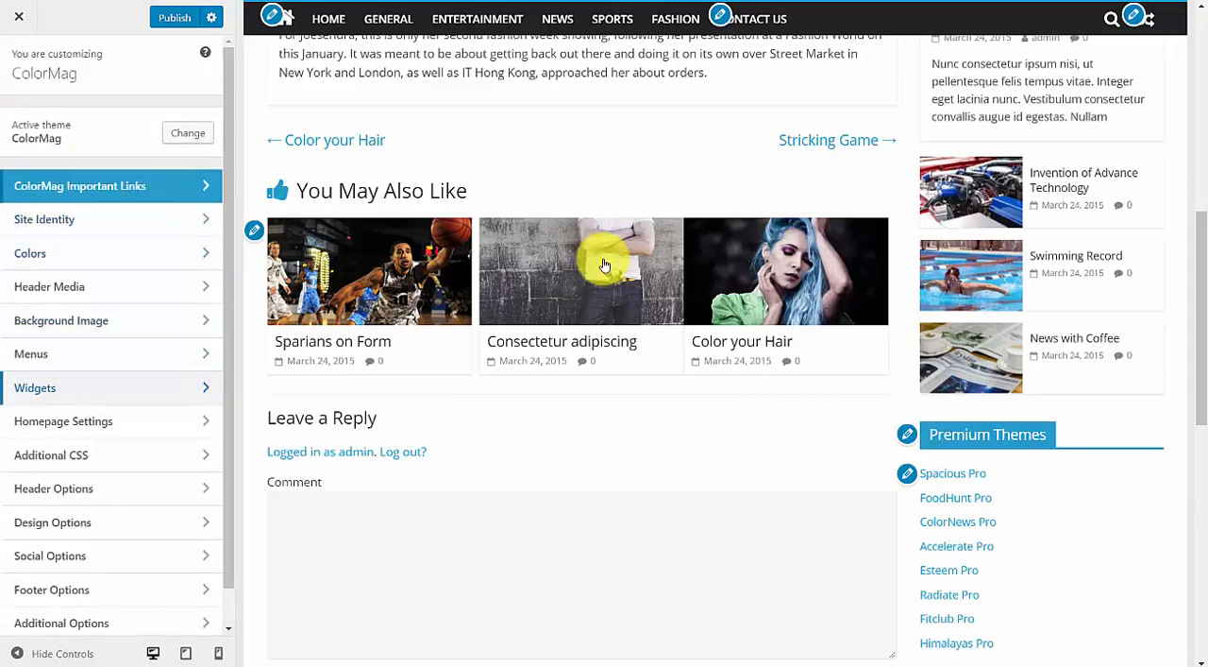
scroll(599, 258, "up", 6)
scroll(491, 197, "up", 1)
left_click(283, 162)
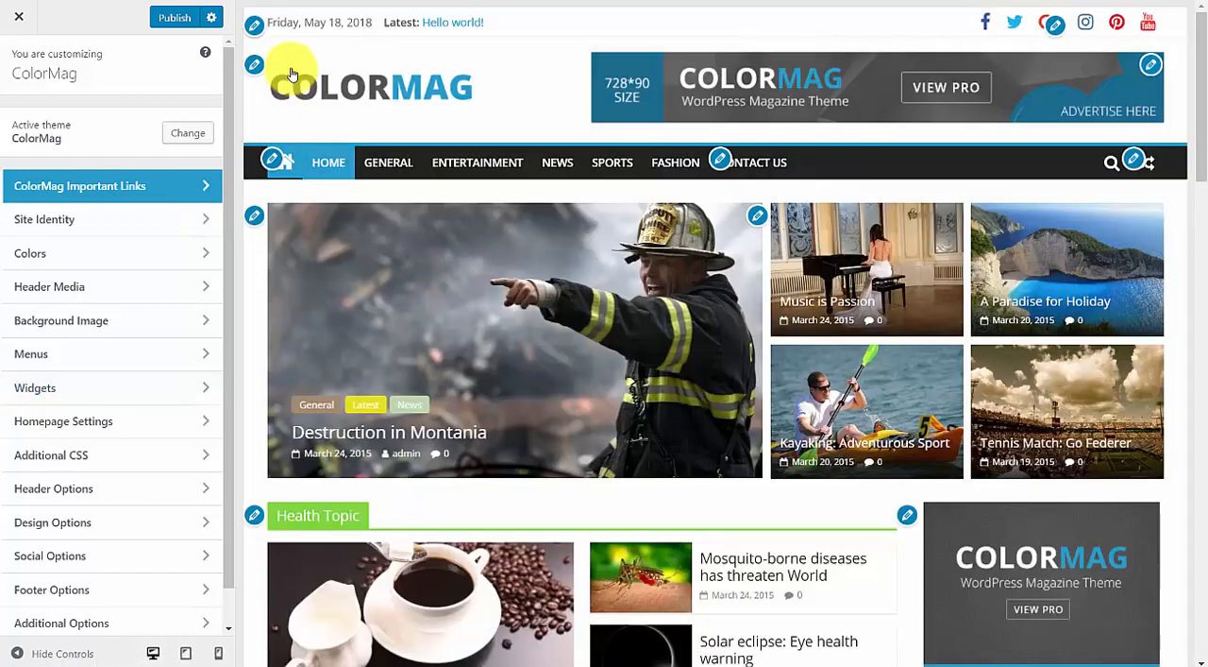
View the header's customization settings in turn: the site identity, the date display and the Header Sidebar's 728x90 advertisement widget.
left_click(254, 64)
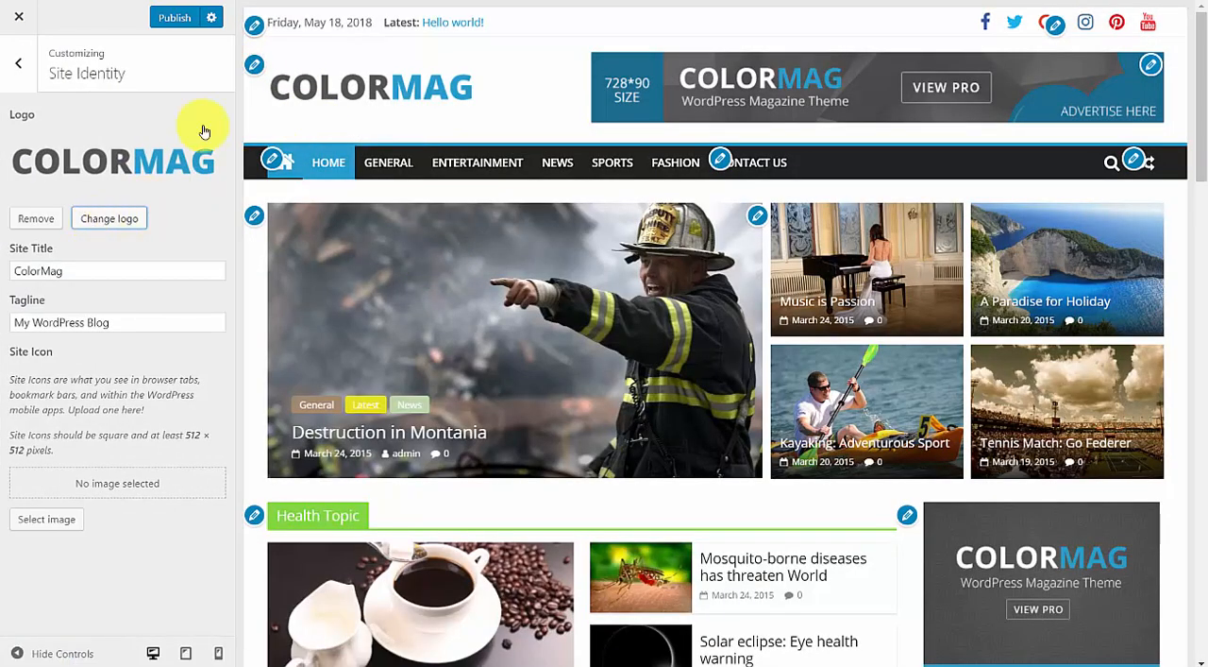
left_click(255, 27)
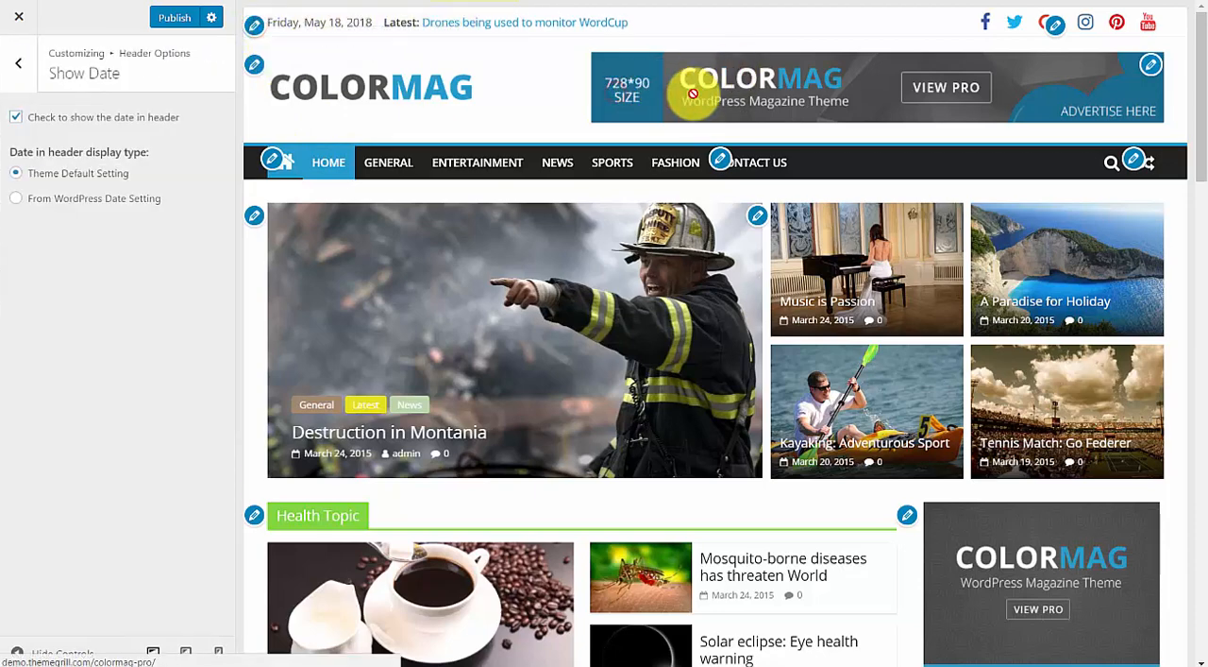
left_click(1151, 64)
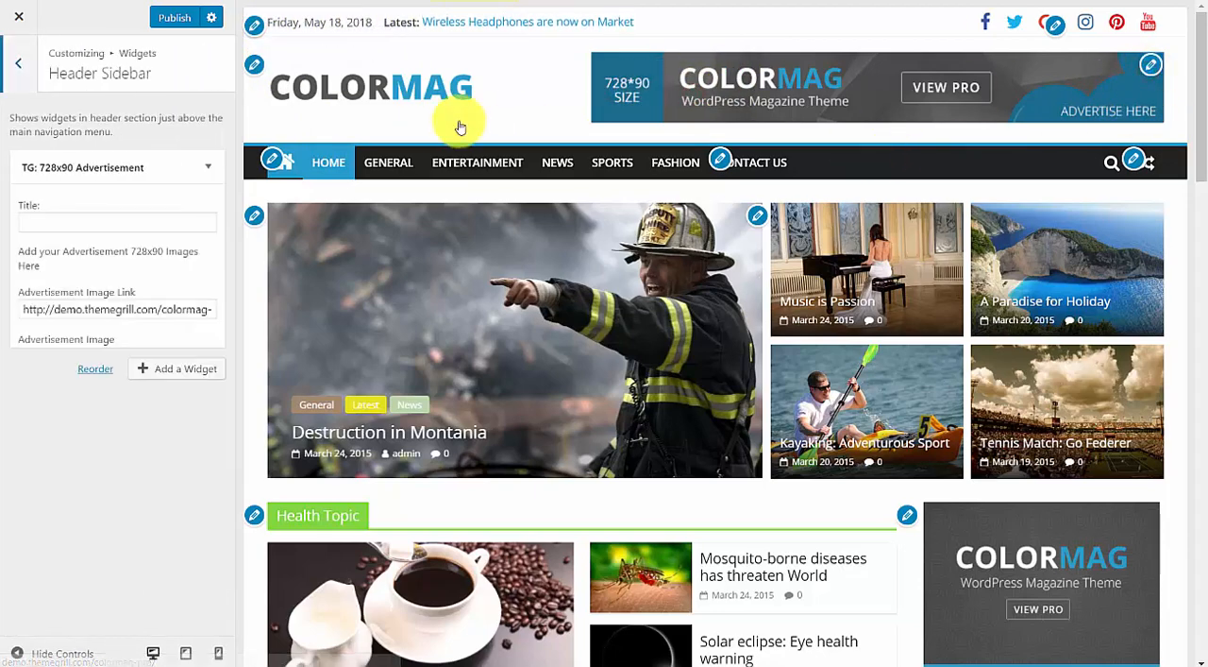
Open the Technology section's featured posts widget and go through its title, description, number of posts and category settings.
scroll(898, 194, "down", 2)
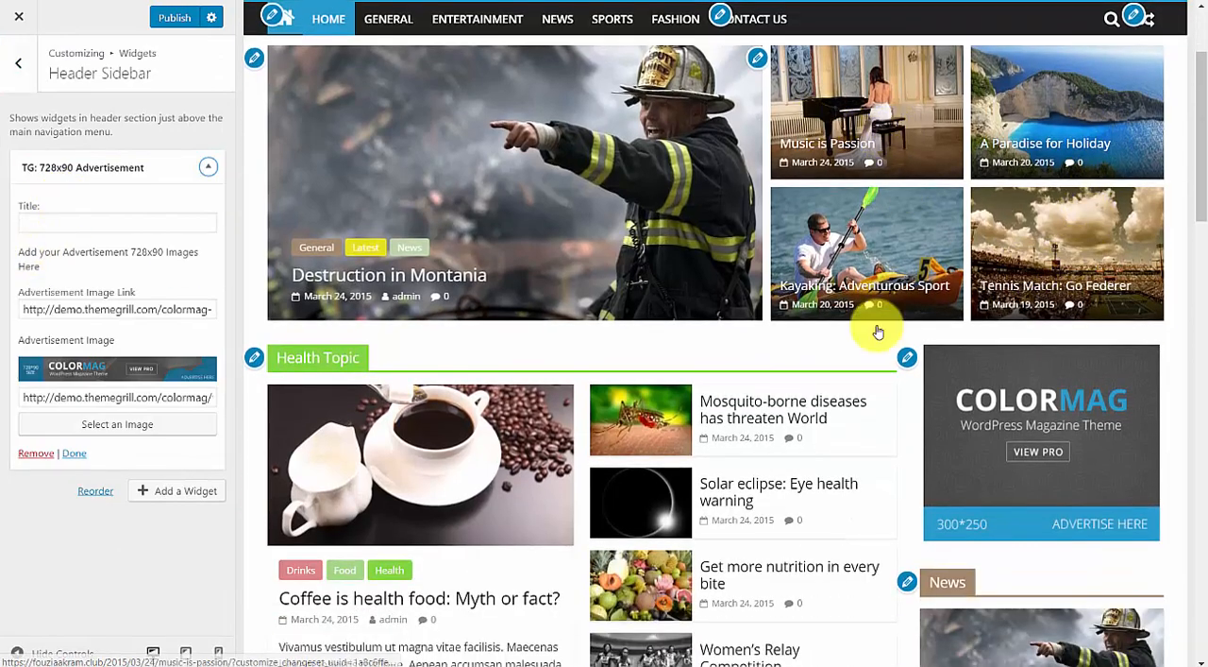
scroll(1031, 351, "down", 9)
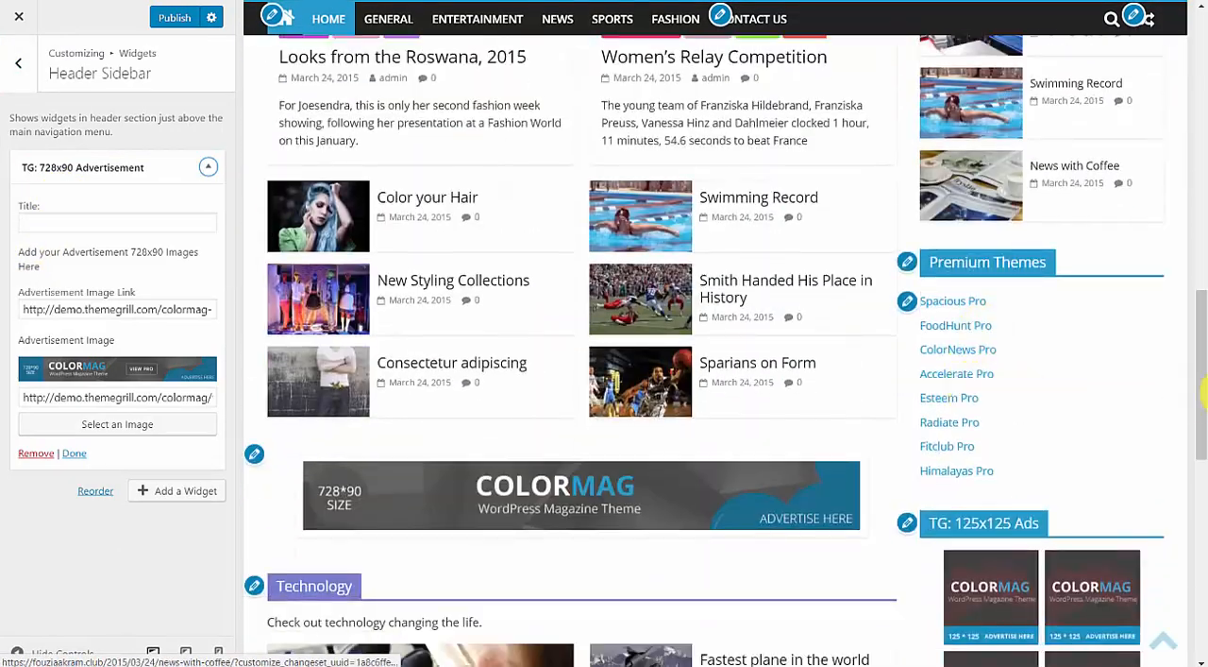
left_click_drag(1201, 424, 1194, 472)
left_click(254, 231)
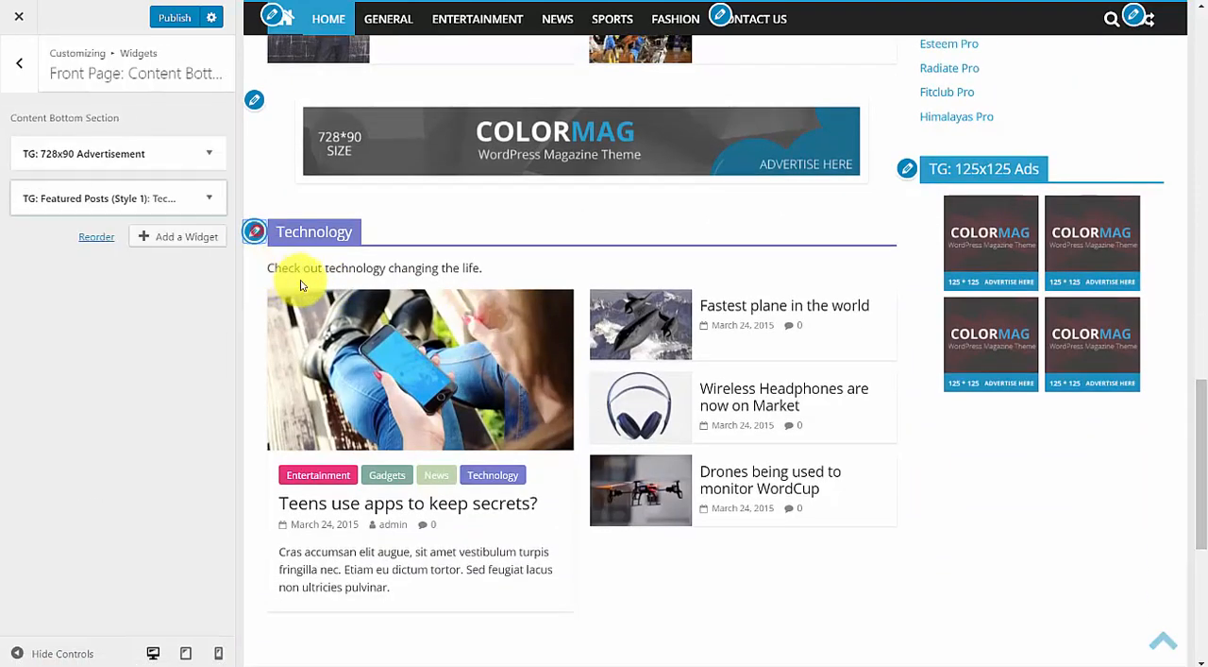
left_click(100, 386)
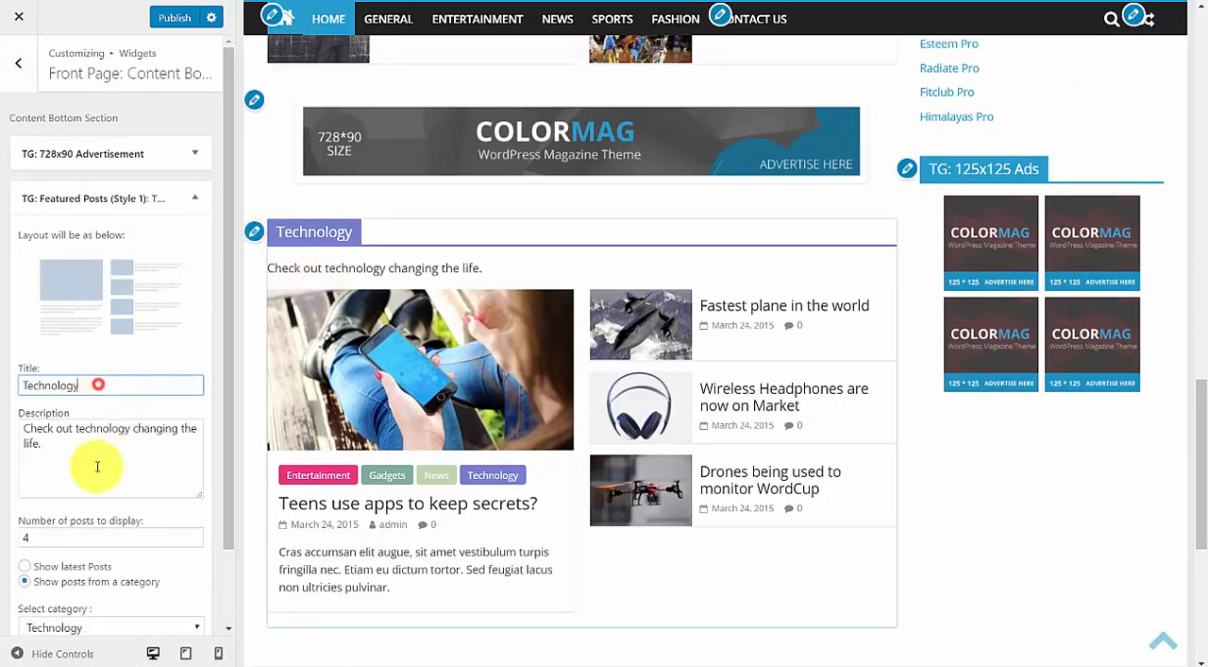
left_click(79, 461)
scroll(127, 439, "down", 1)
double_click(81, 459)
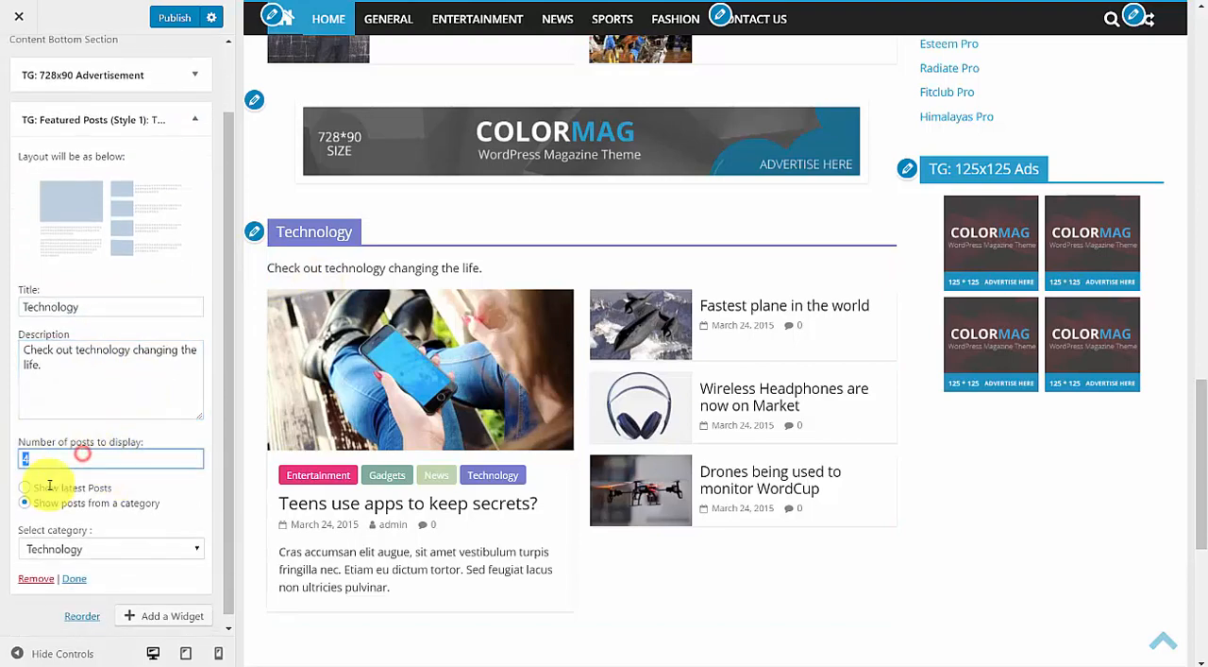
left_click(73, 555)
left_click(81, 544)
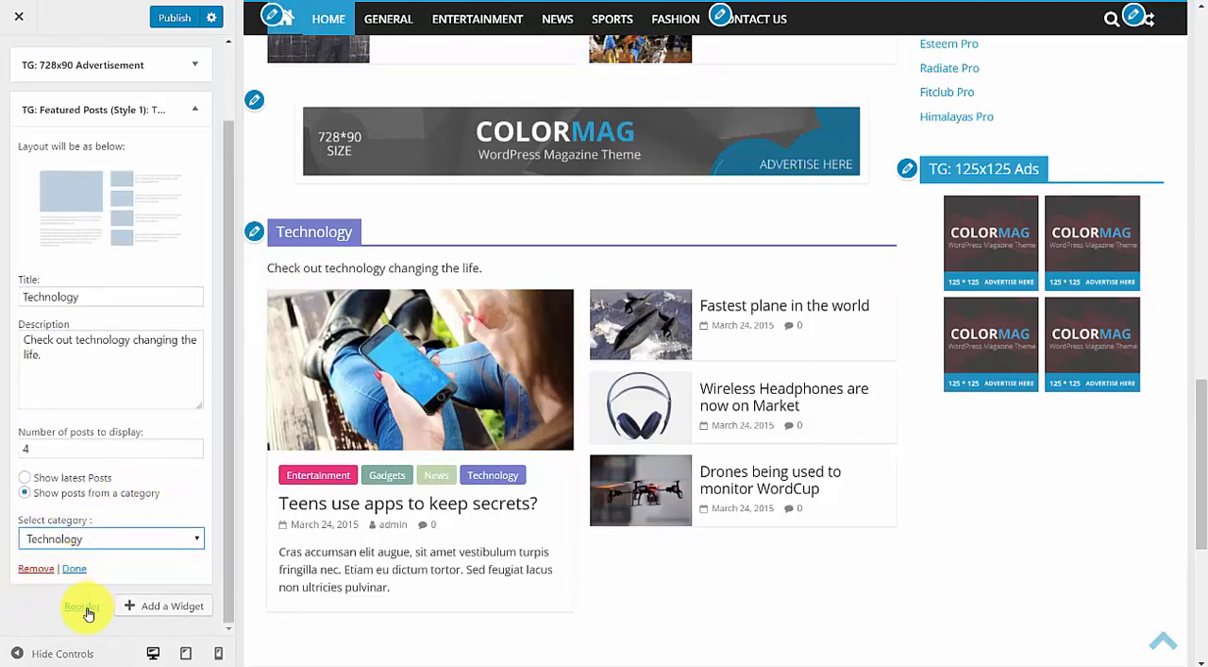
Browse the available widgets and add a Categories widget to the front page's Content Bottom Section.
left_click(175, 607)
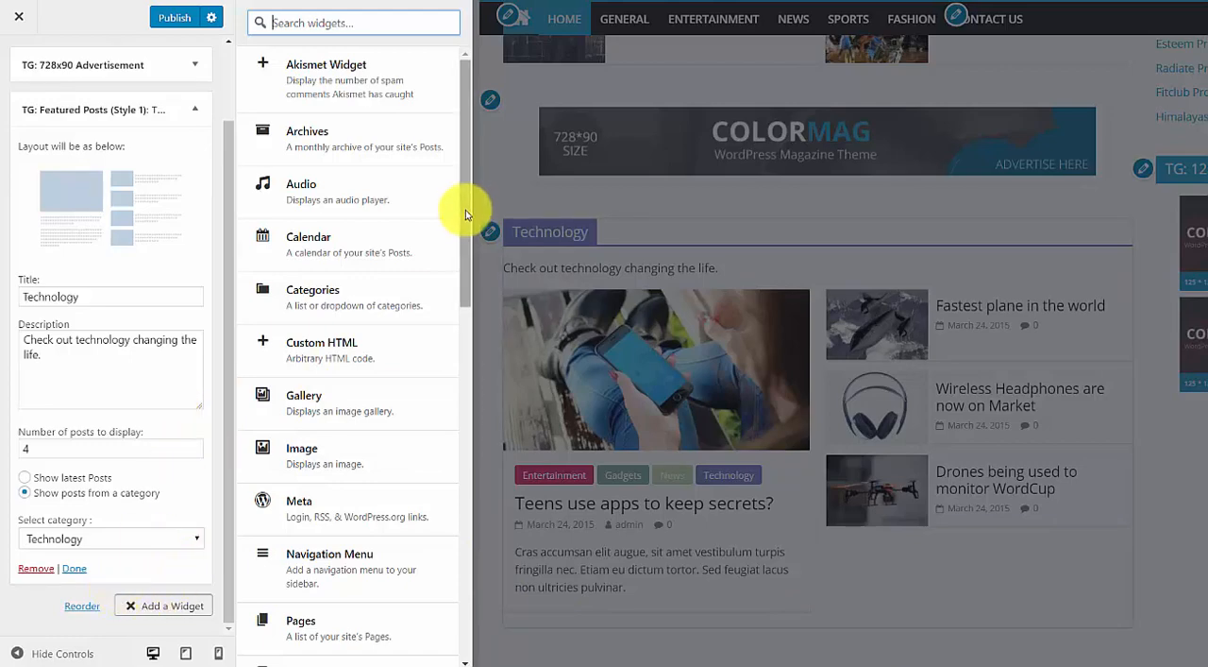
scroll(471, 189, "down", 1)
scroll(472, 170, "up", 1)
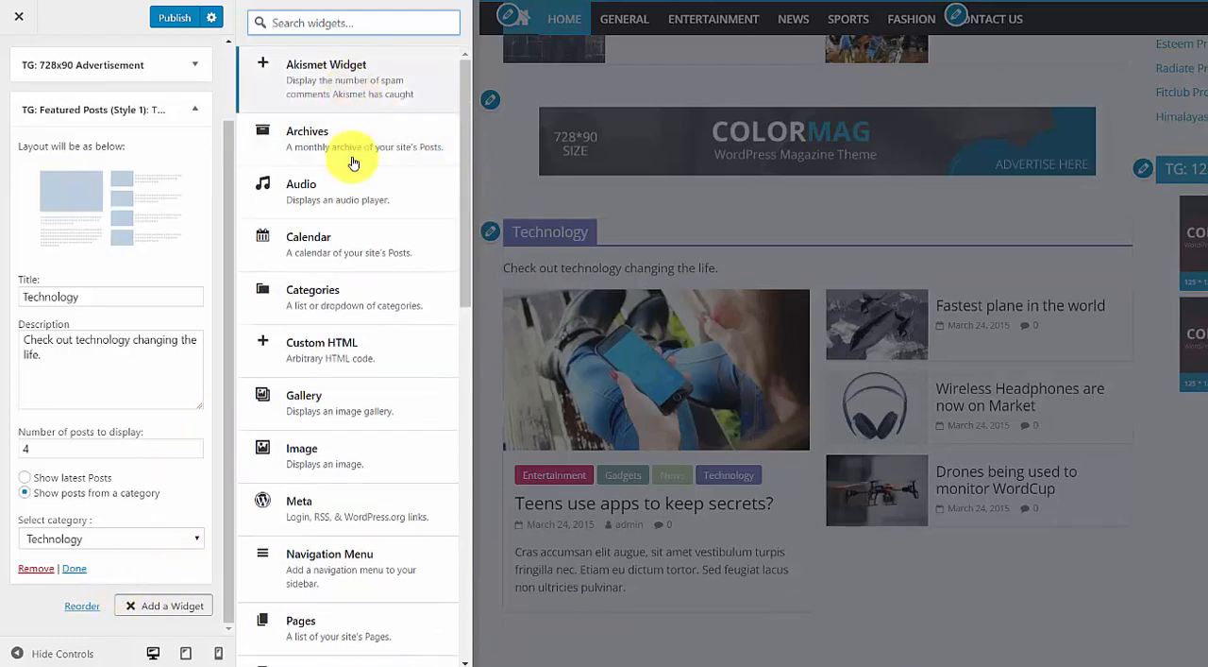
scroll(378, 284, "down", 5)
scroll(386, 297, "down", 9)
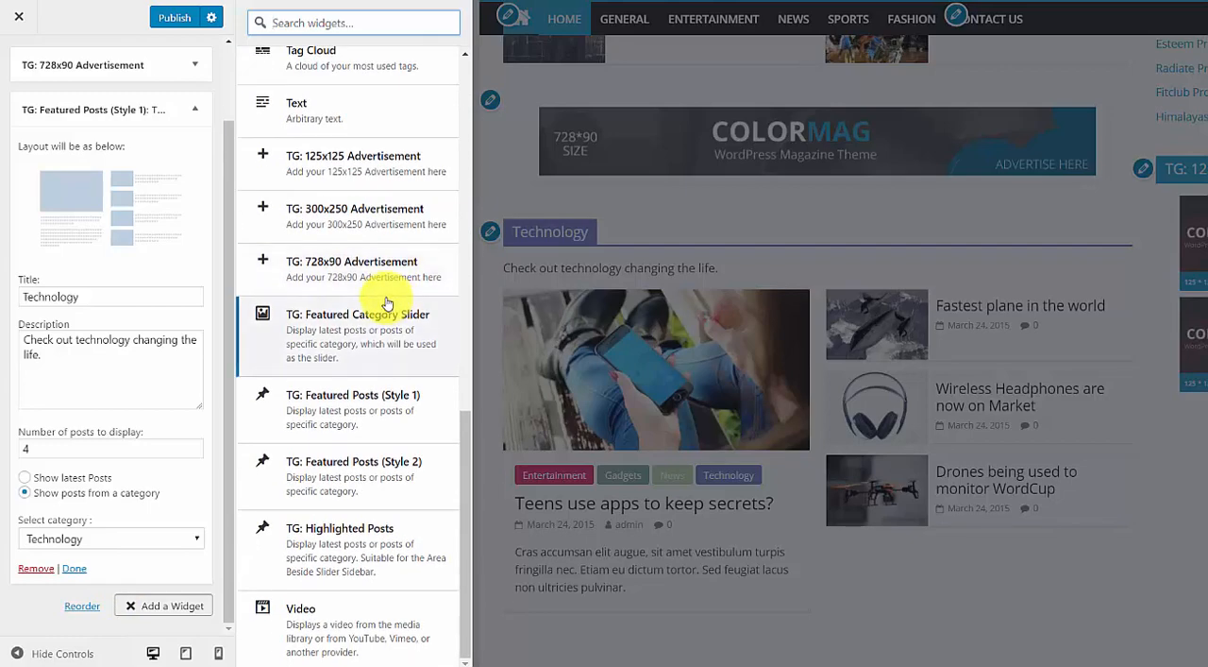
scroll(386, 302, "up", 15)
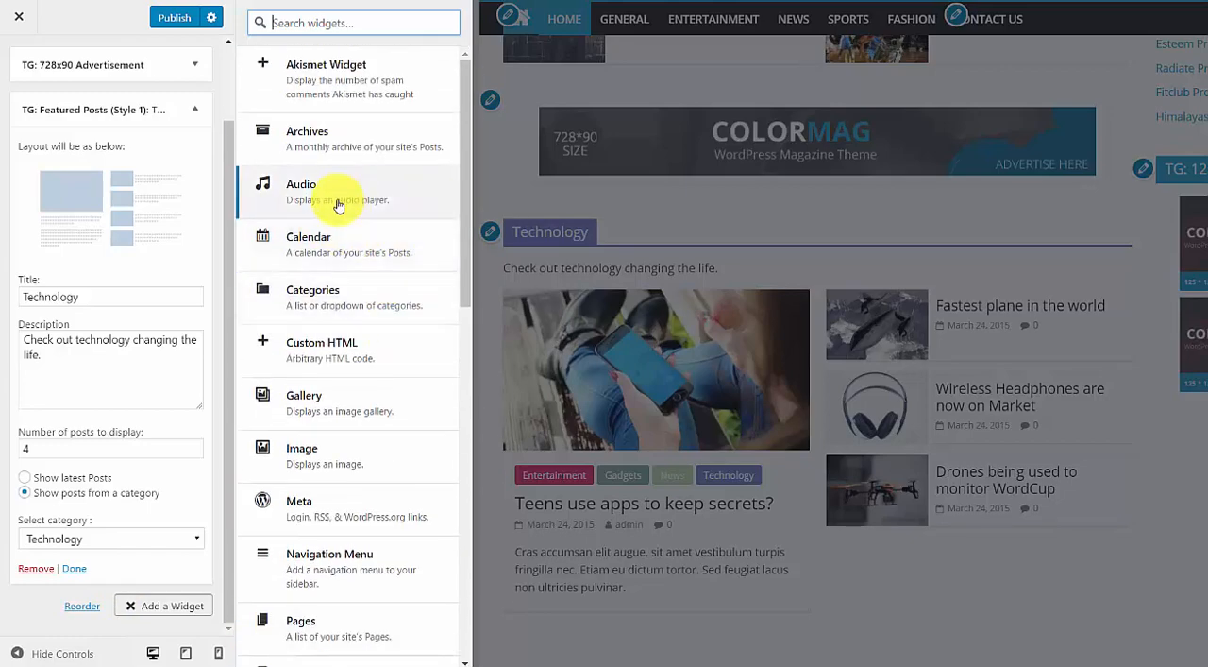
left_click(340, 300)
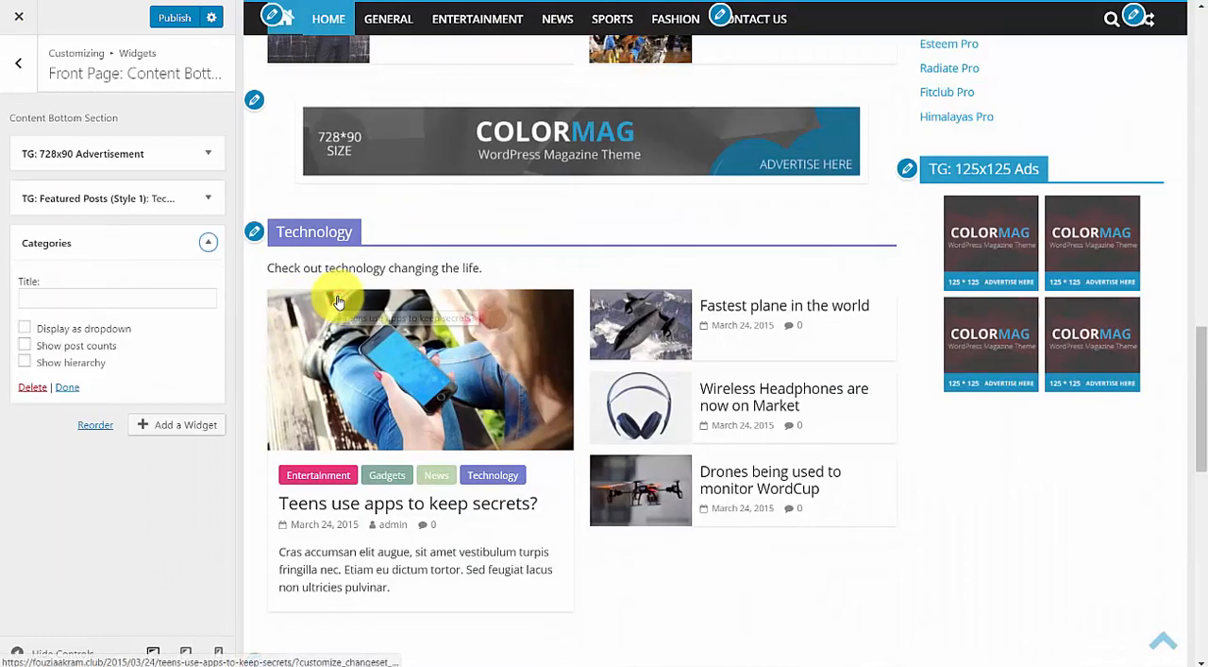
Delete the Categories widget from the Content Bottom Section.
left_click(82, 299)
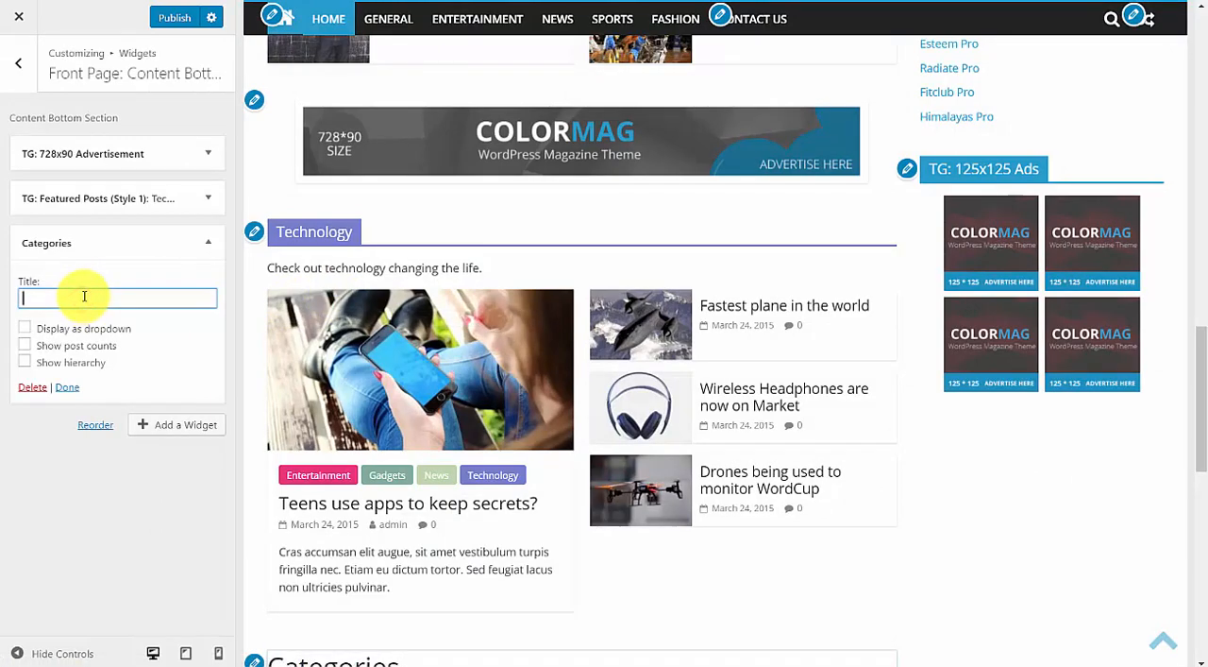
left_click(207, 241)
left_click(208, 241)
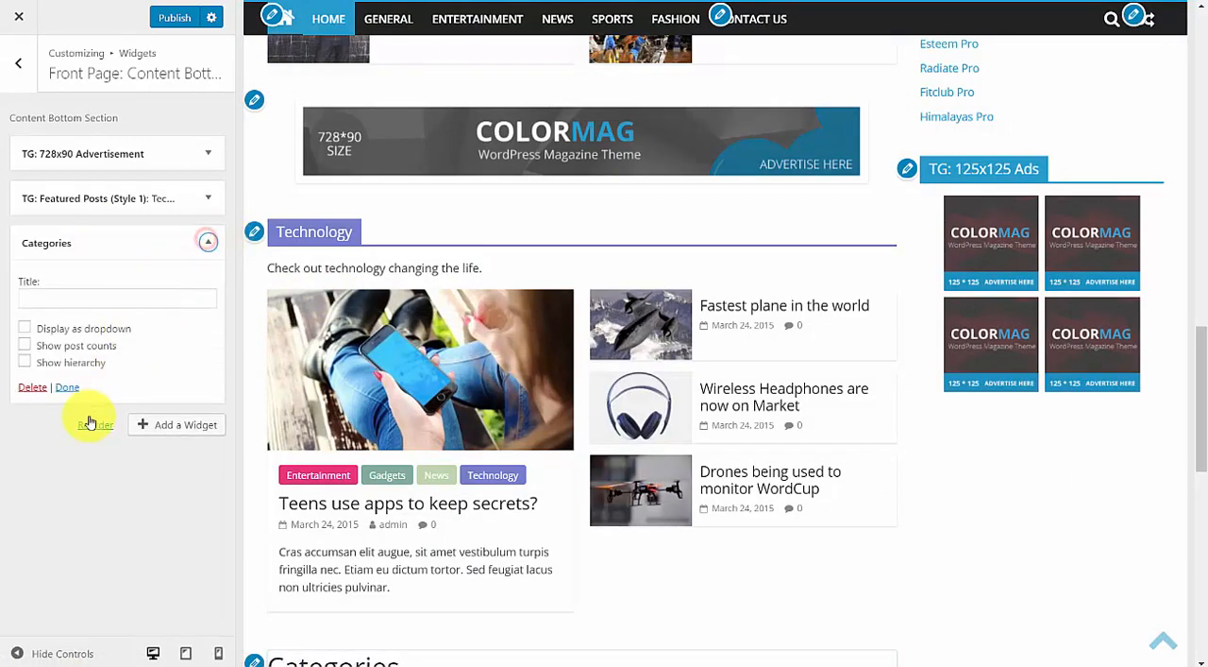
left_click(34, 389)
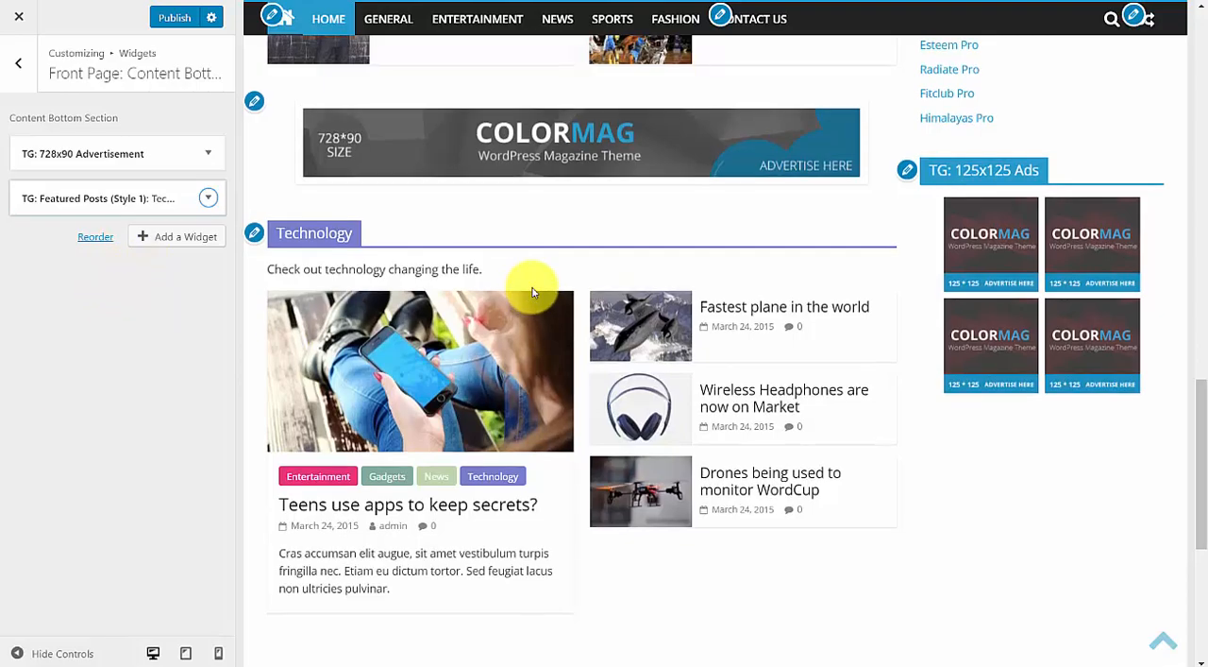
Add a TG: Featured Posts (Style 1) widget to the Content Bottom Section below the Technology posts.
scroll(547, 289, "down", 4)
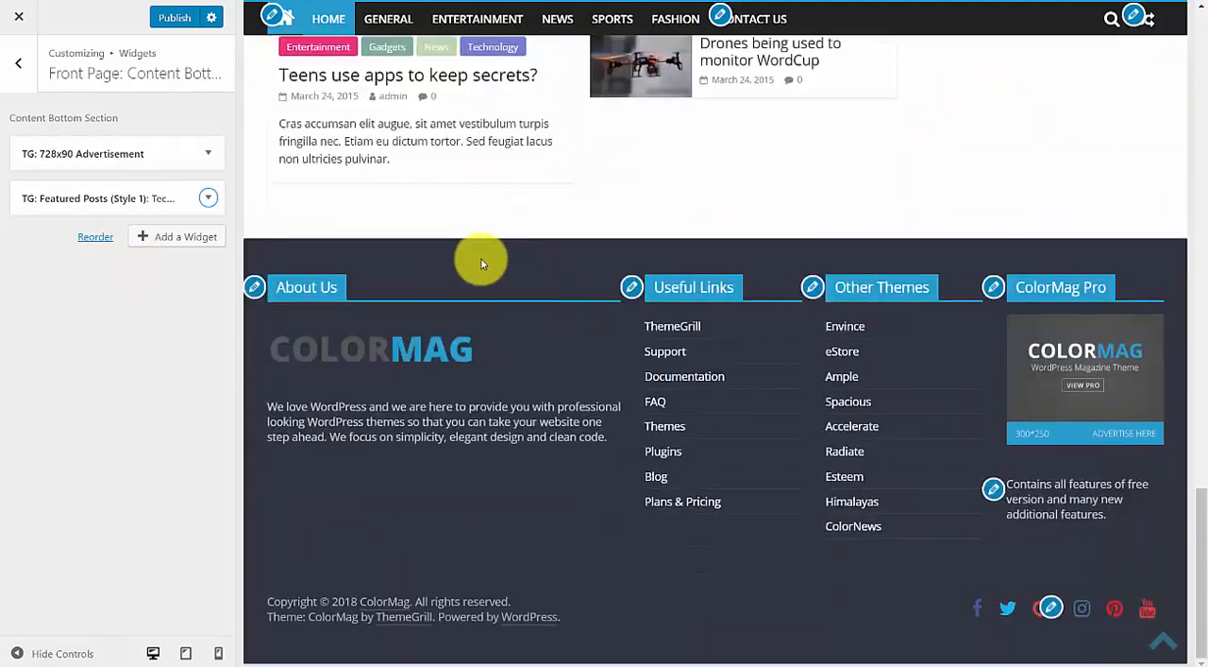
scroll(477, 274, "up", 2)
left_click(358, 361)
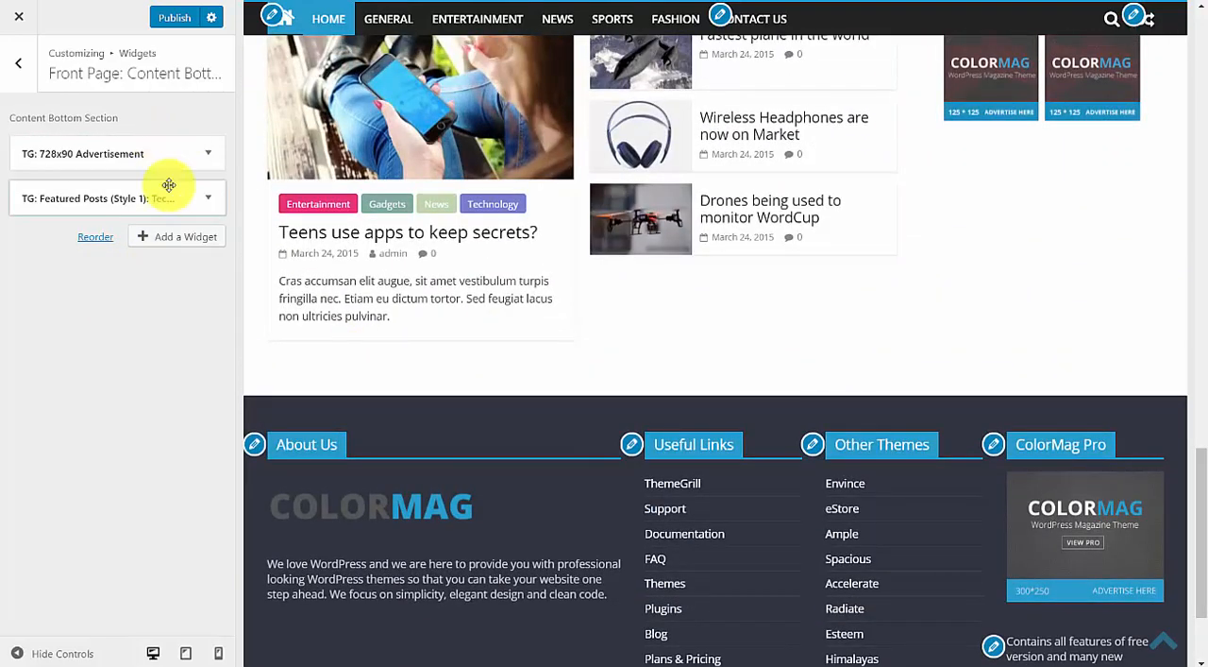
left_click(188, 241)
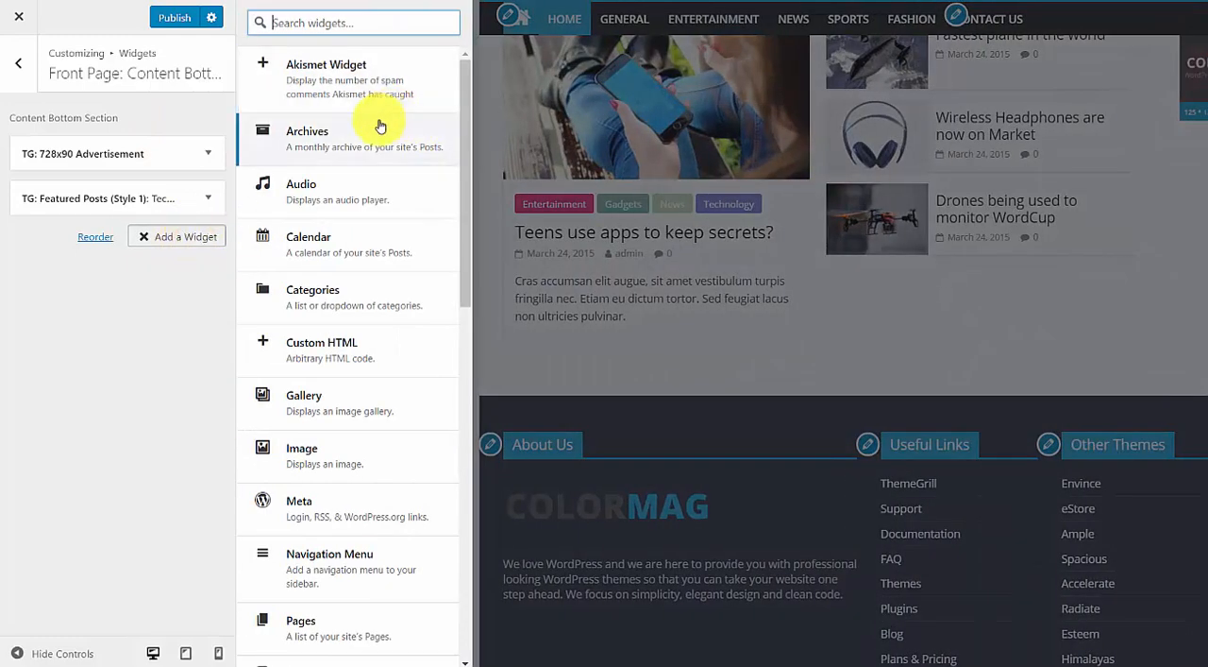
left_click_drag(467, 99, 474, 149)
left_click_drag(476, 161, 494, 453)
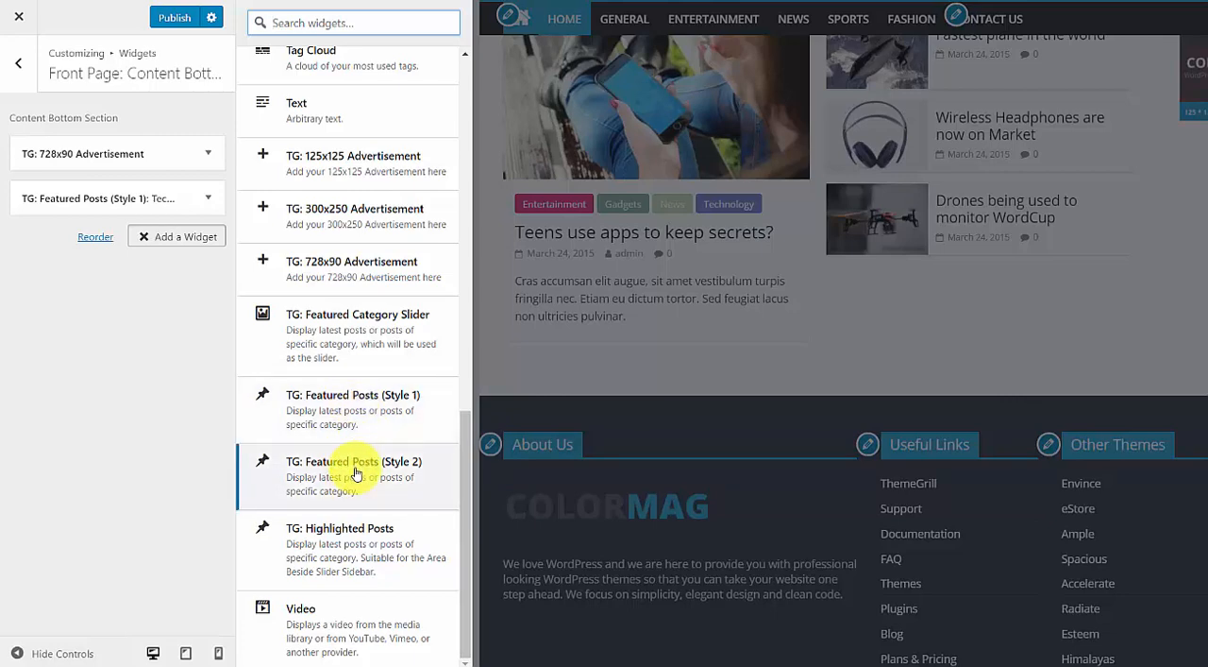
left_click(360, 407)
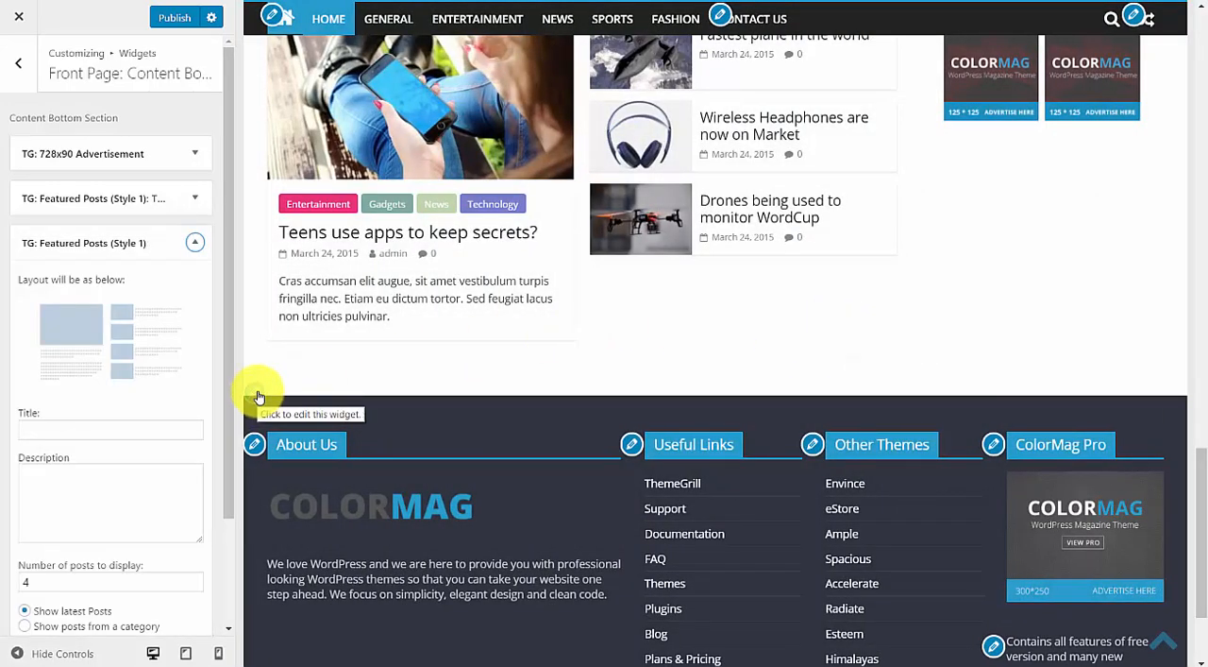
Title the new featured posts widget "Test" and select Business as its category.
scroll(116, 452, "down", 1)
scroll(104, 451, "down", 1)
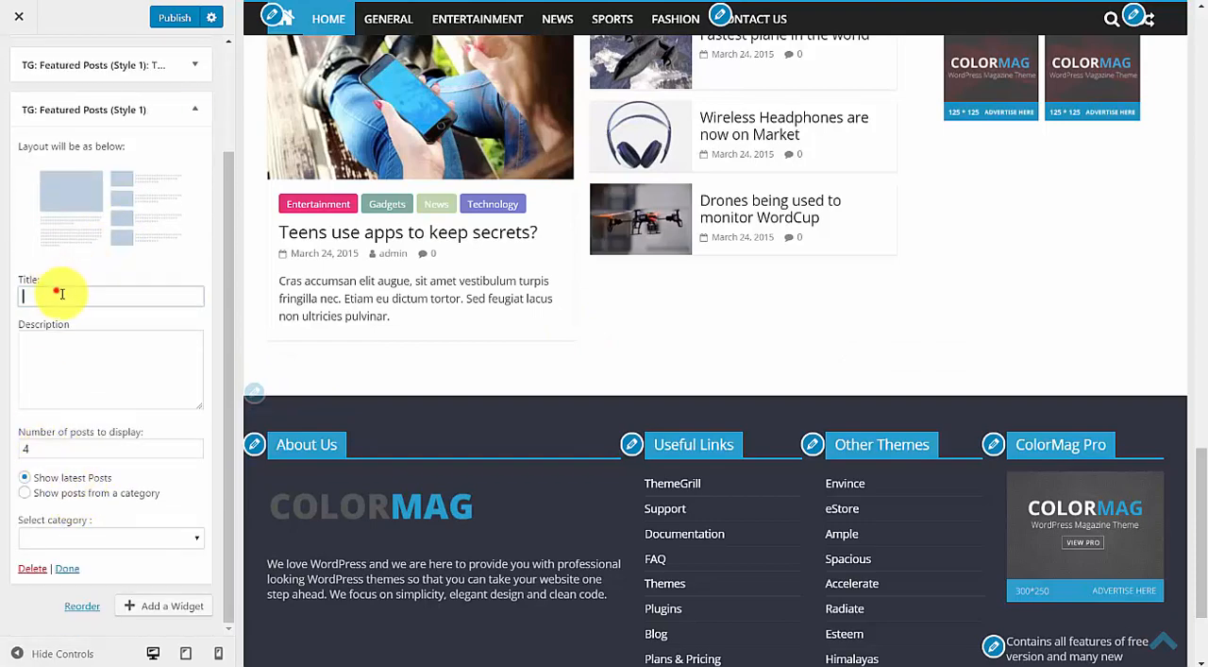
type("Test")
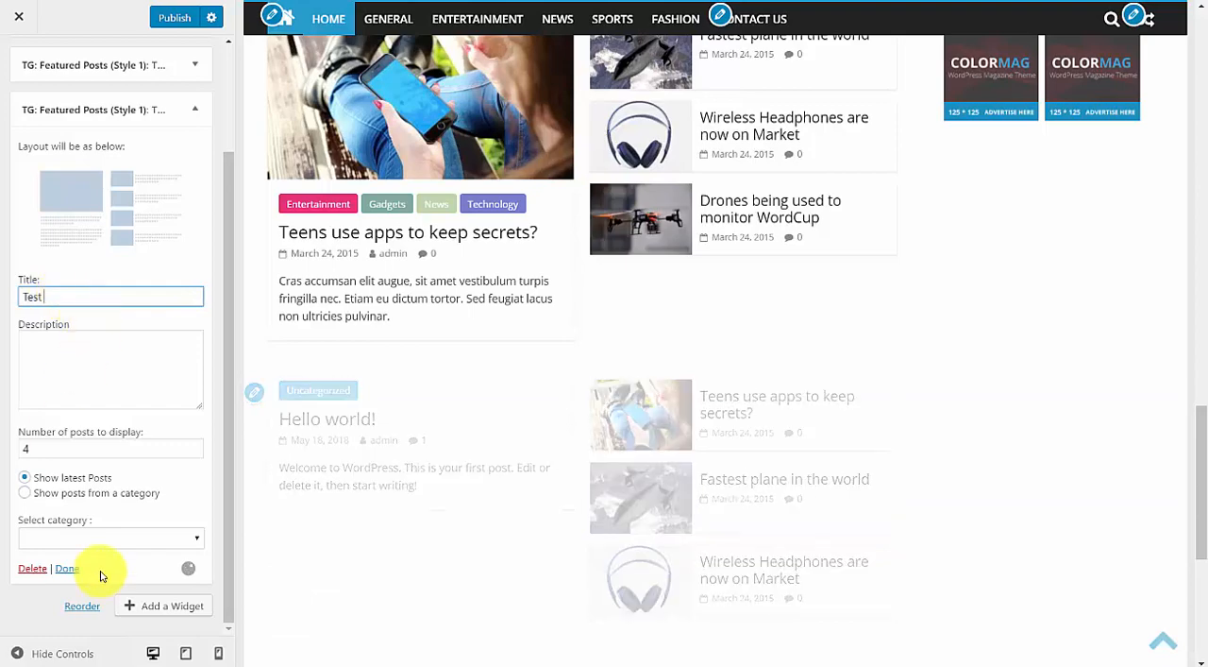
left_click(111, 537)
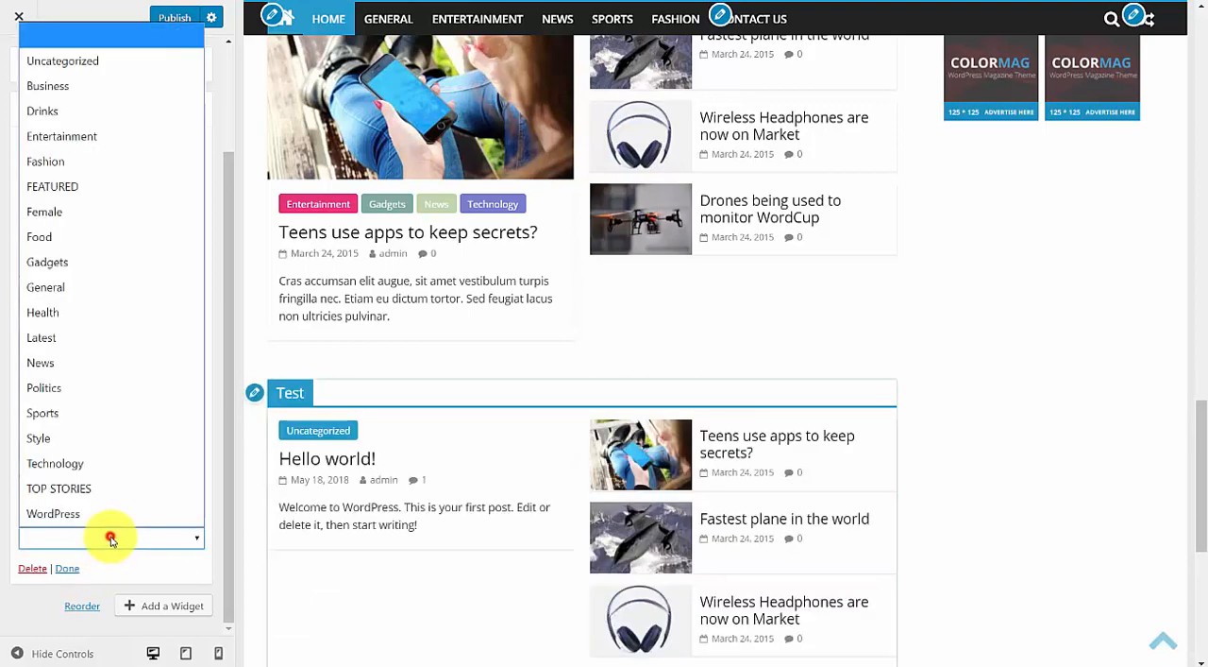
left_click(57, 89)
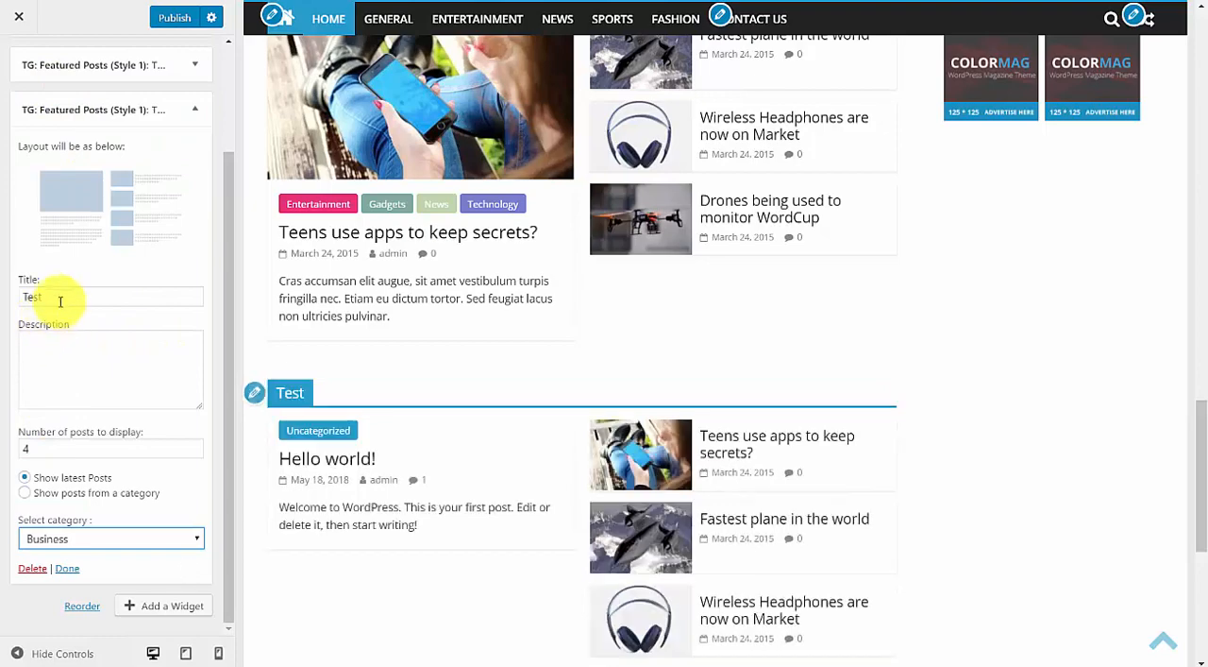
Change the new featured posts widget's title to "Business", publish the changes and close the Customizer.
left_click_drag(59, 301, 5, 280)
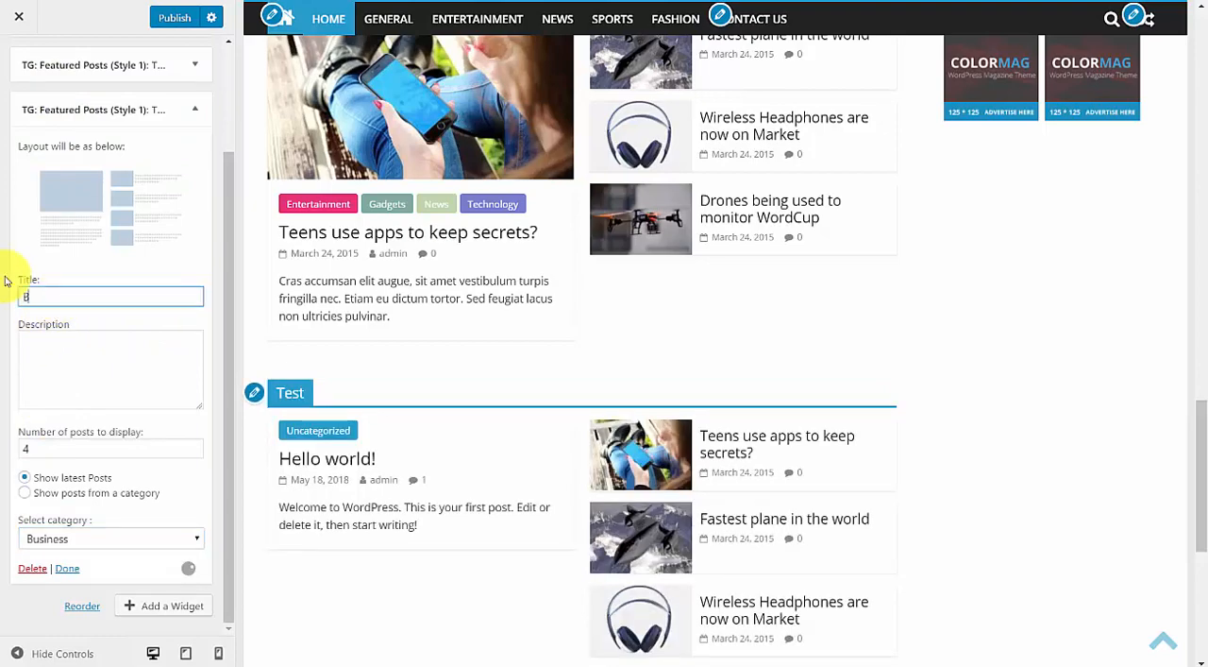
type("Business")
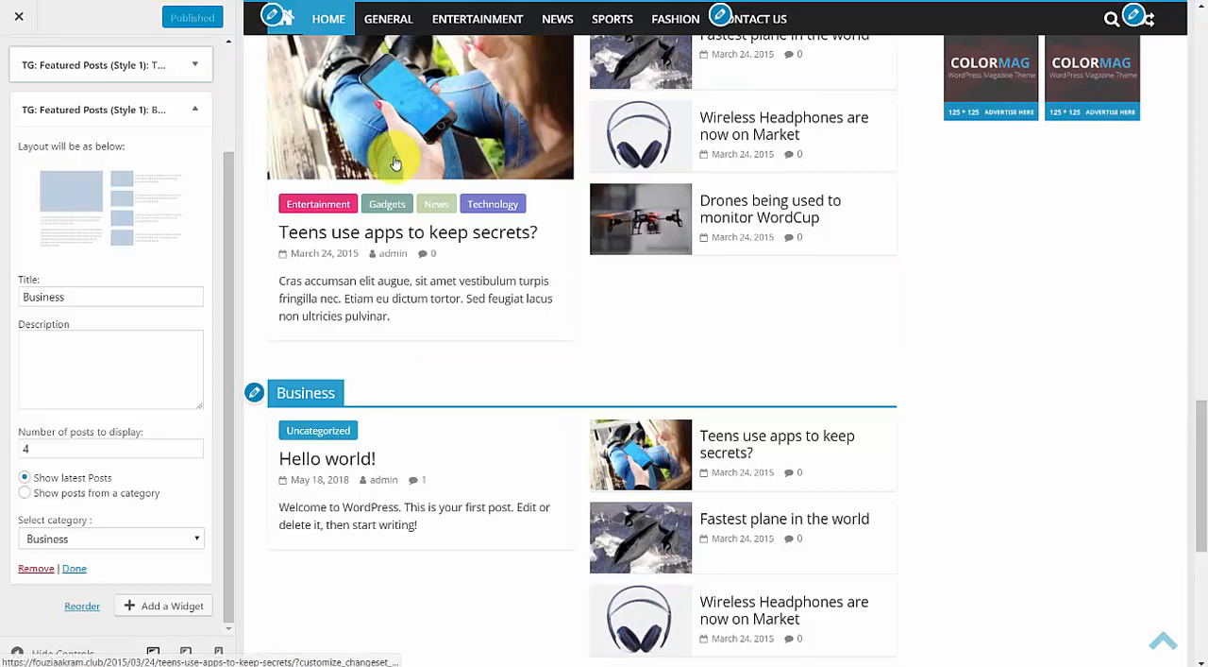
scroll(406, 132, "up", 10)
scroll(406, 132, "up", 3)
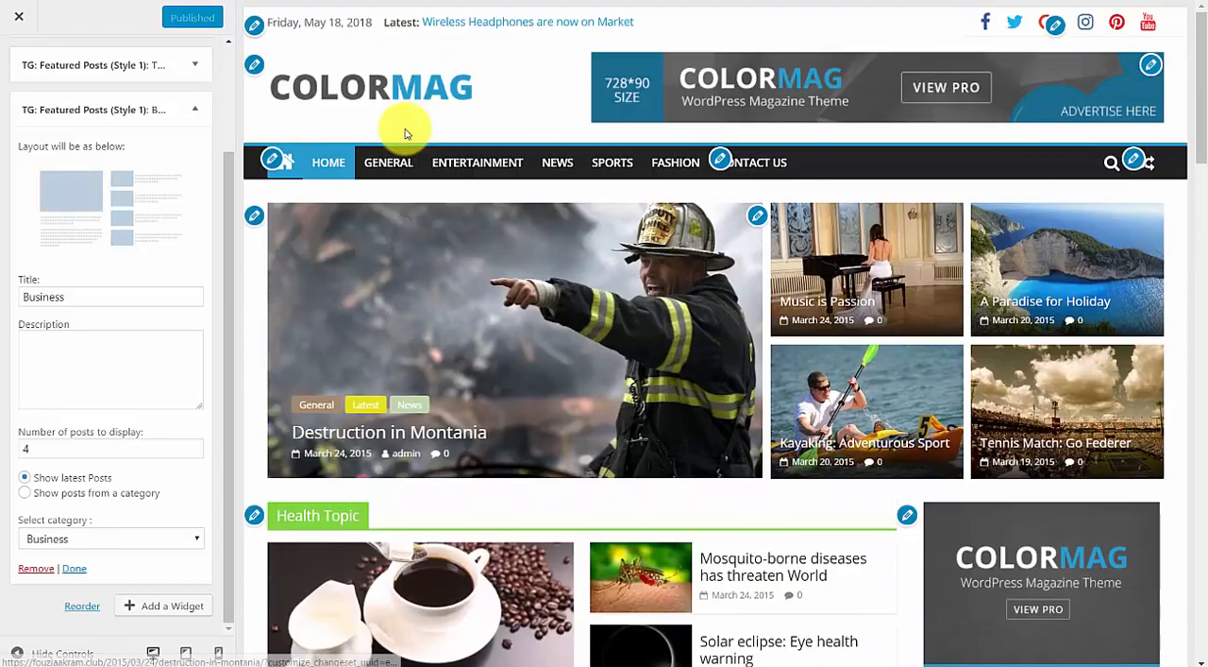
left_click(19, 17)
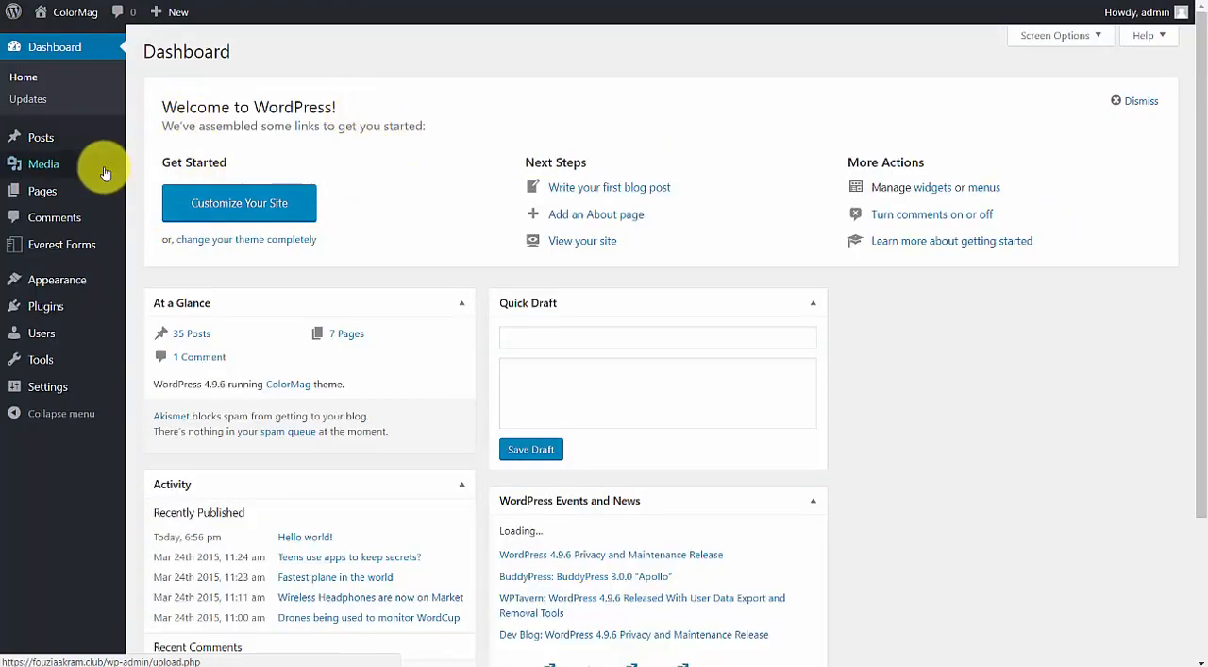
Create a new page titled "Test Page" with the body text "hfi ajksfh afhd adsjsf" and publish it.
left_click(62, 190)
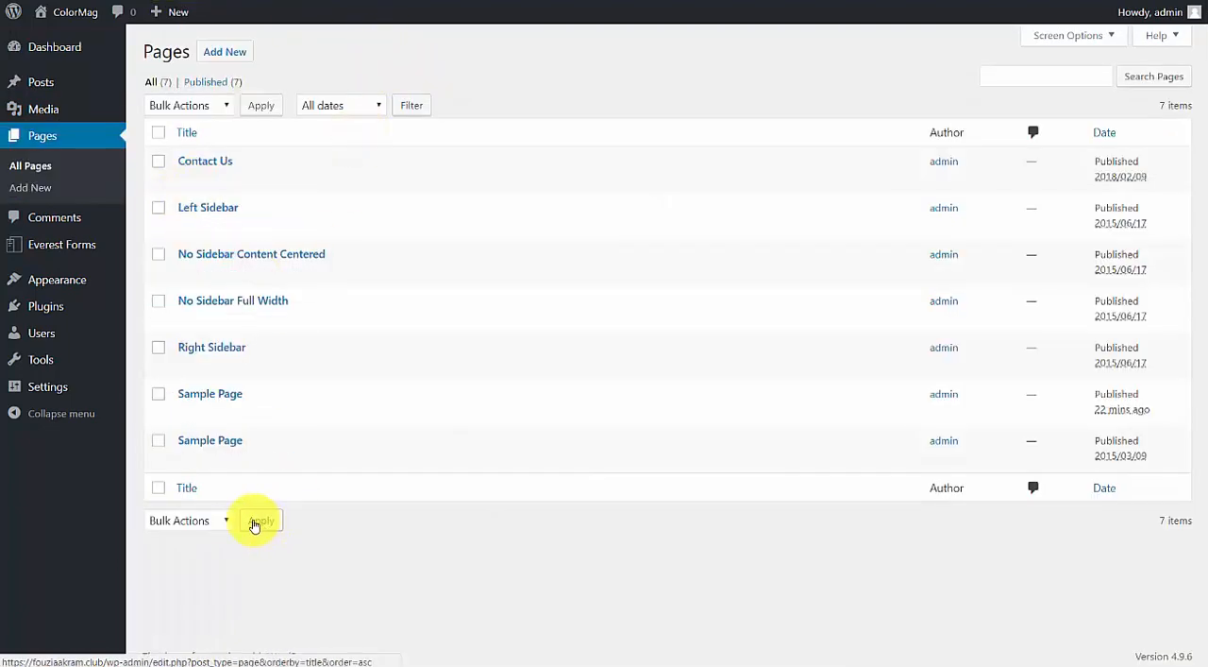
left_click(227, 52)
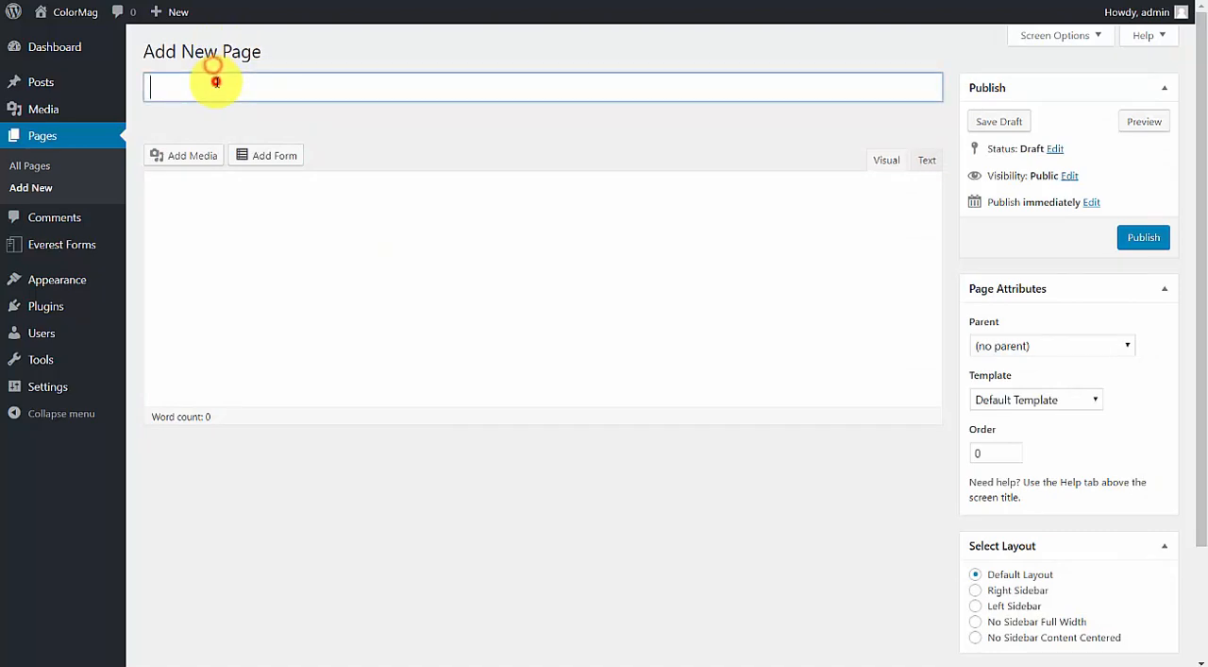
type("Test Page")
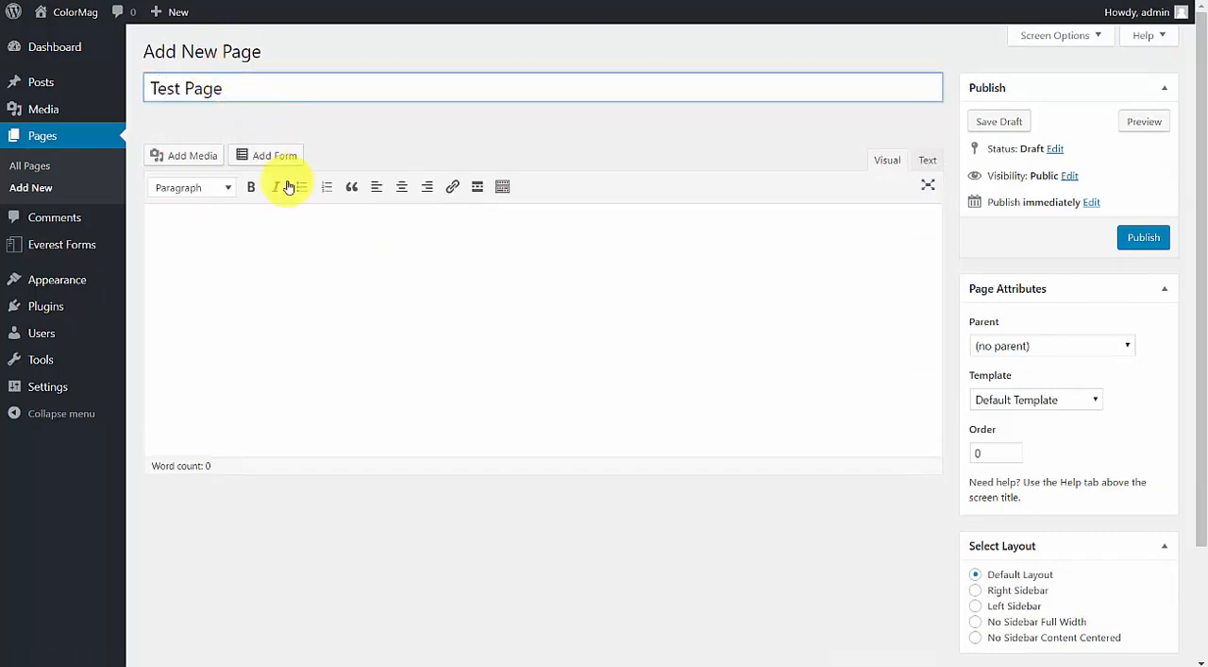
left_click(360, 321)
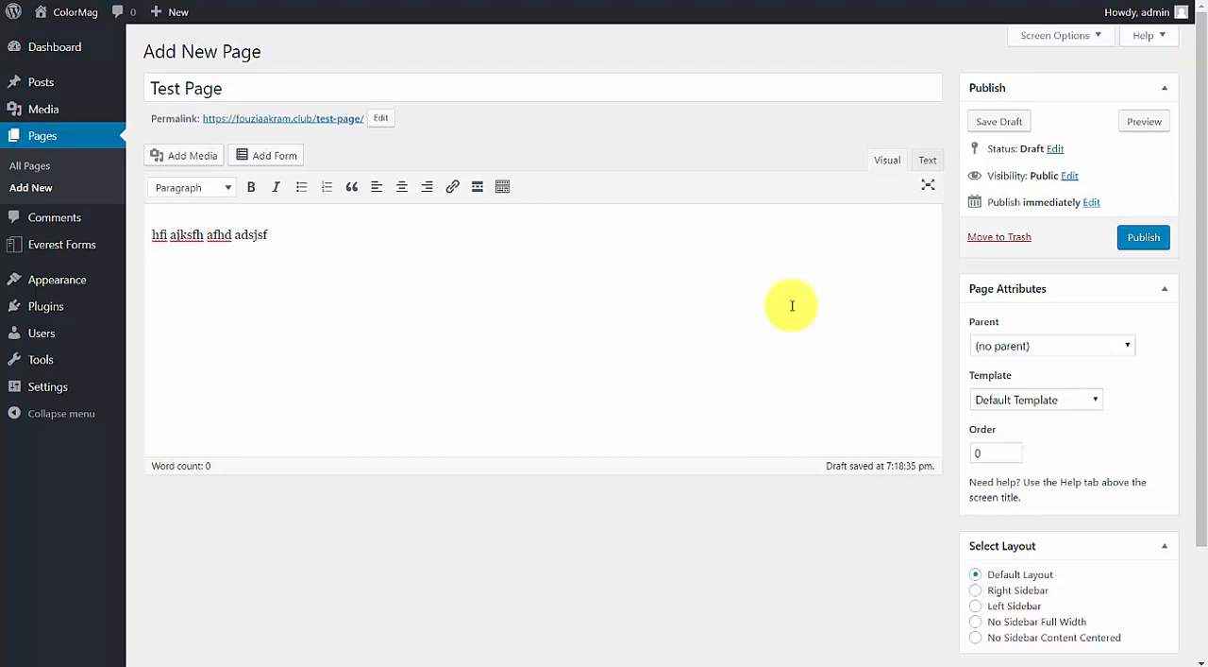
left_click(1156, 237)
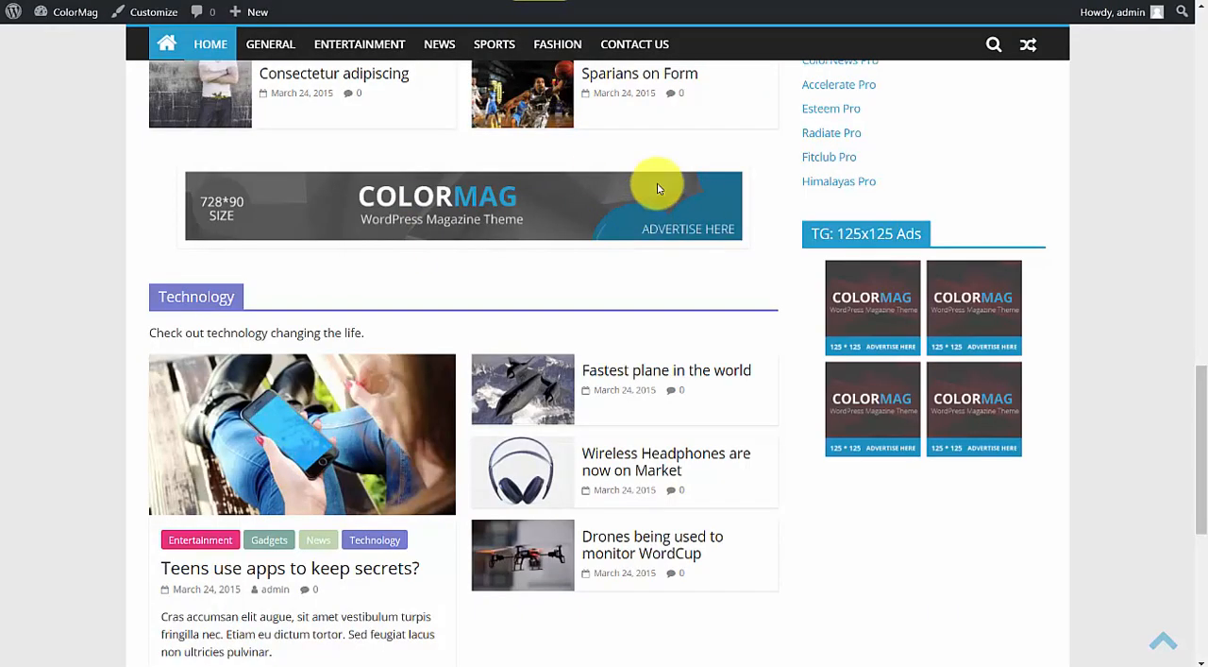
View the published Test Page on the live site through its permalink, then return to the page editor.
scroll(652, 183, "up", 5)
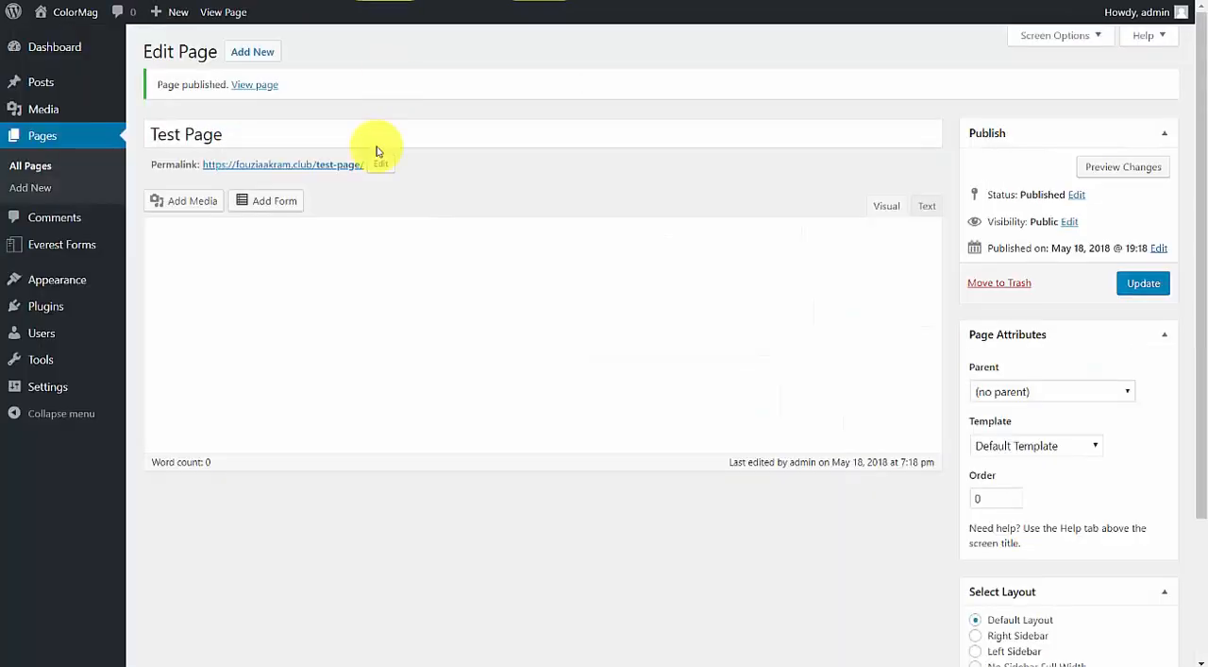
right_click(326, 166)
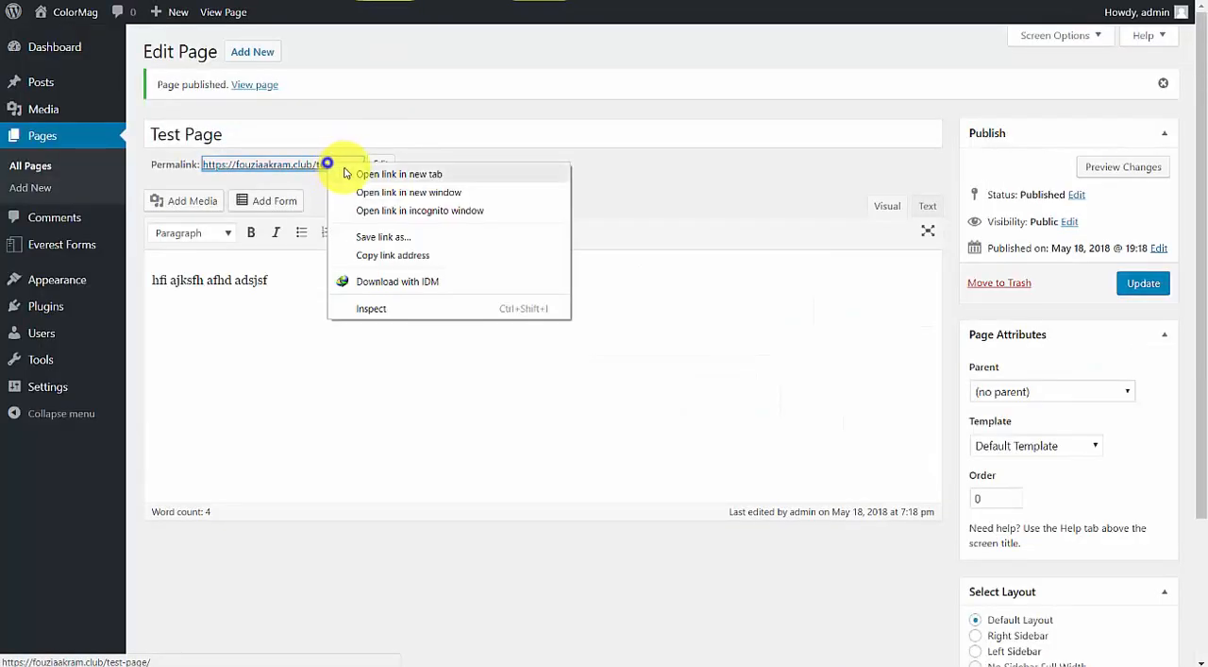
left_click(347, 174)
left_click(531, 1)
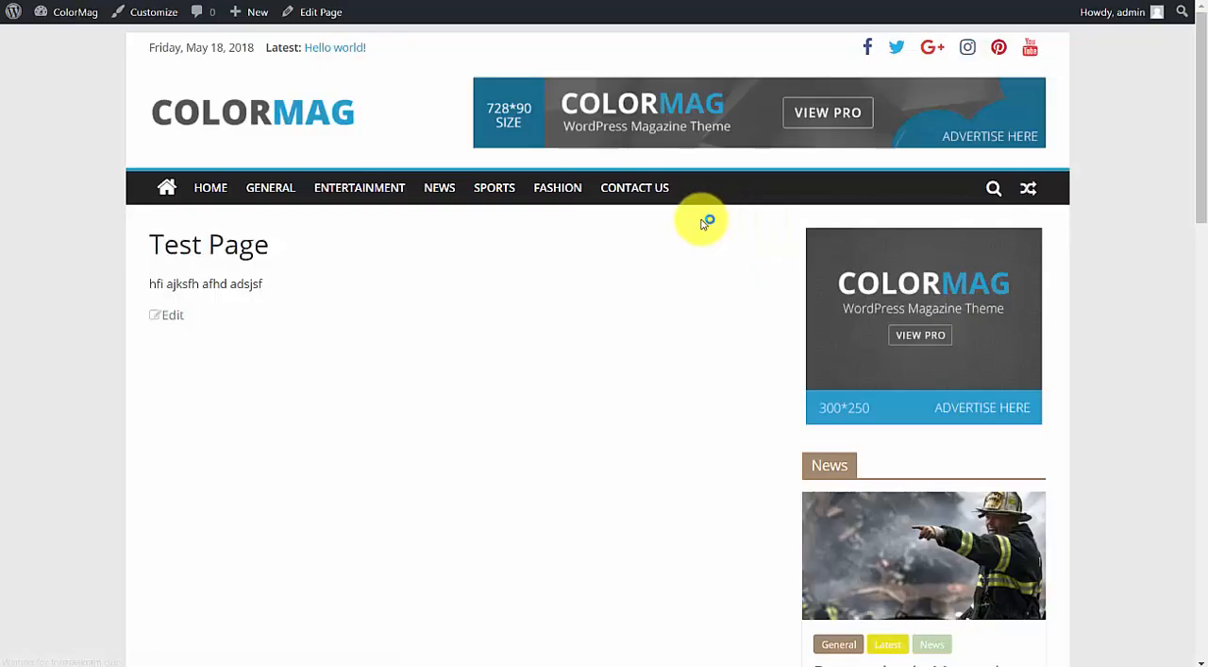
scroll(413, 243, "down", 7)
scroll(423, 227, "up", 5)
scroll(423, 227, "up", 3)
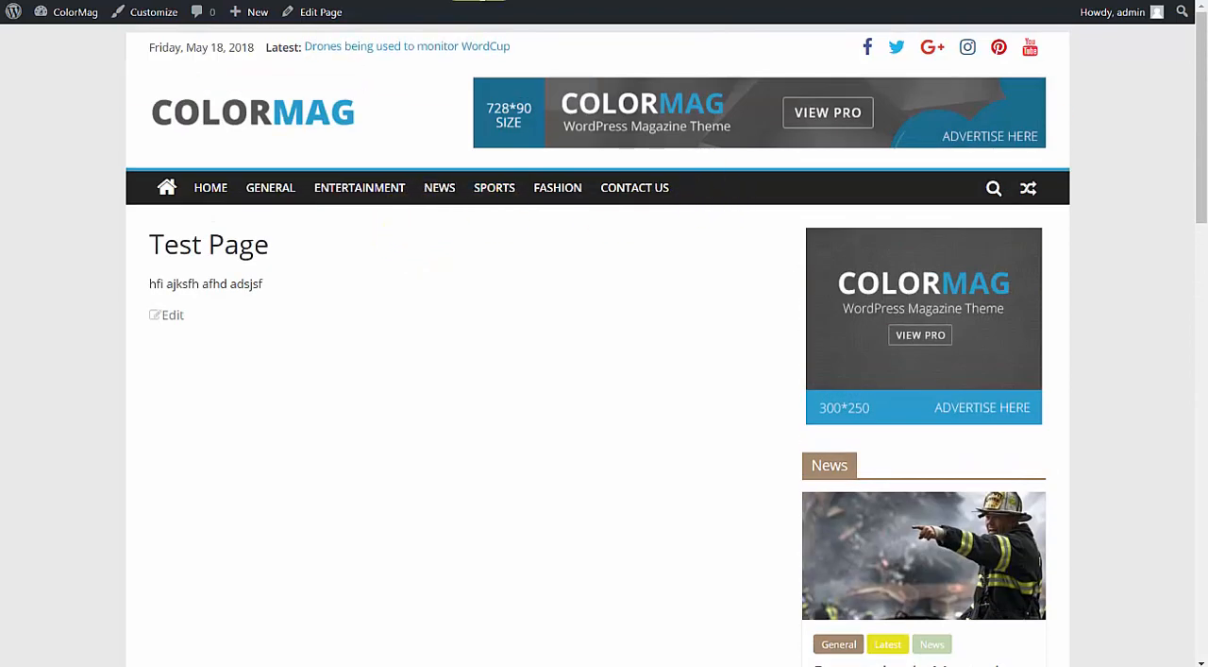
left_click(477, 1)
Open the menu management screen for the site's menus.
mouse_move(89, 286)
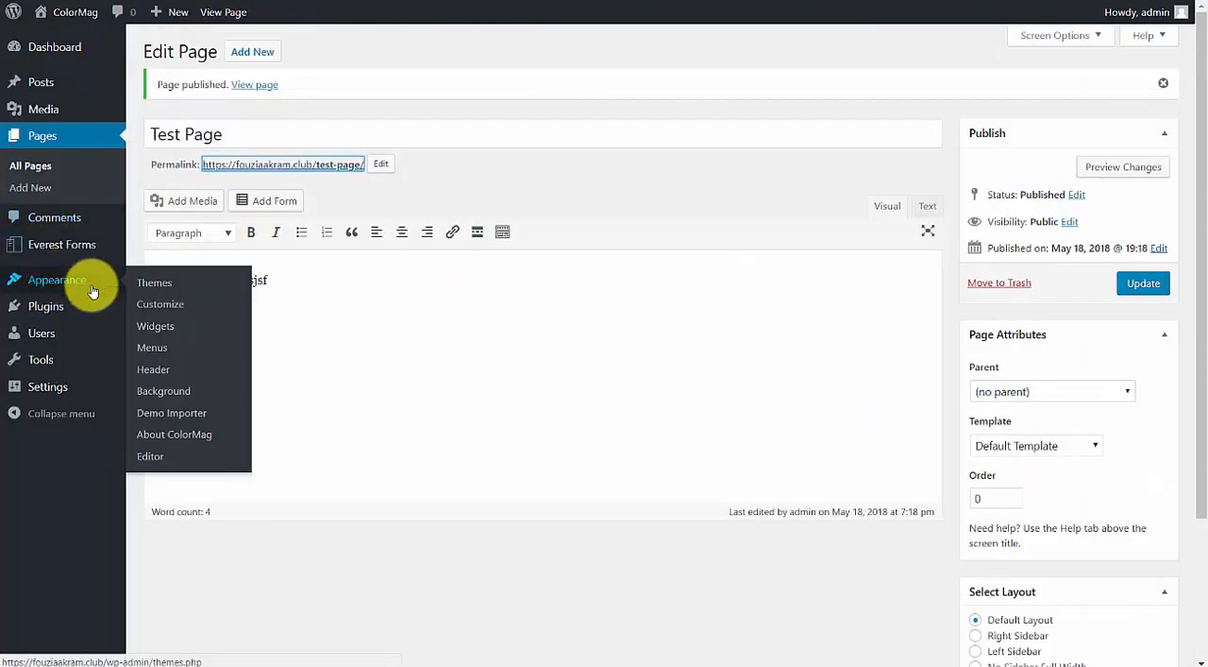
left_click(157, 348)
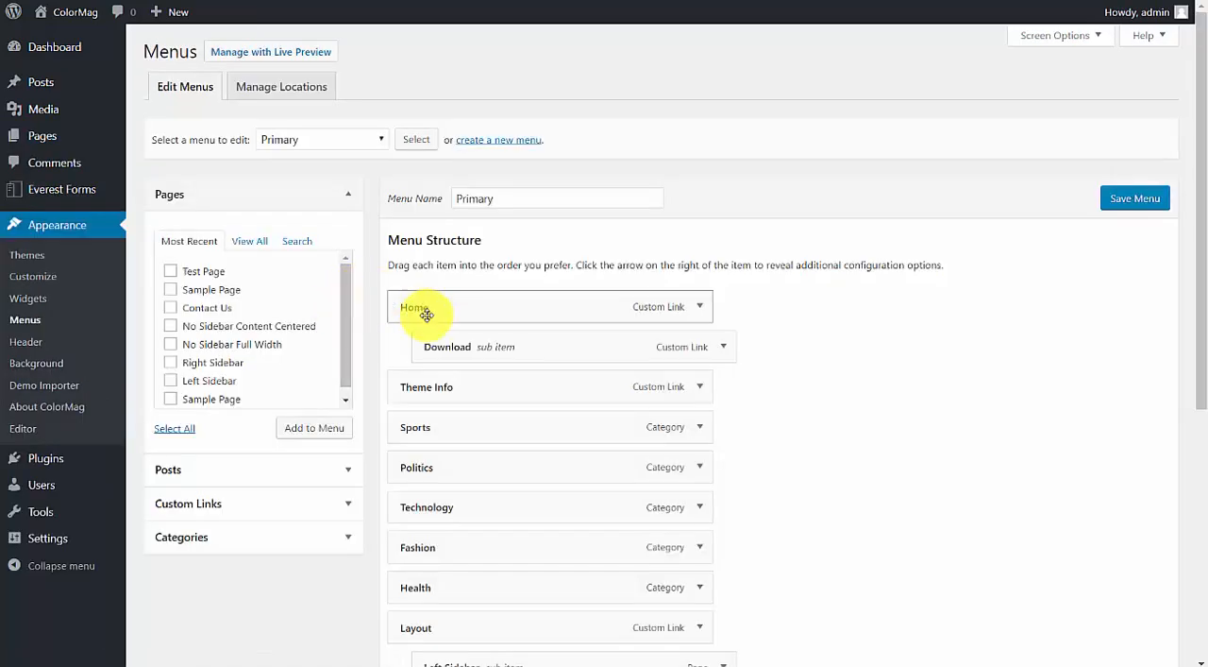
left_click(297, 431)
scroll(531, 507, "down", 3)
scroll(545, 503, "down", 2)
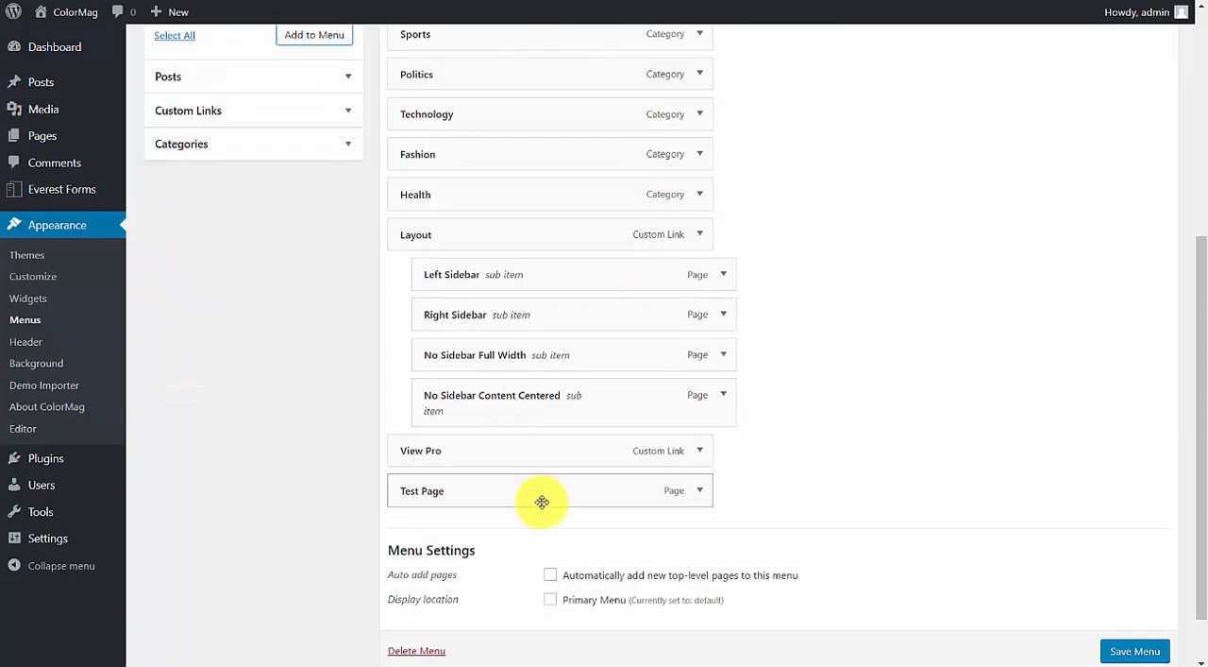
left_click(700, 490)
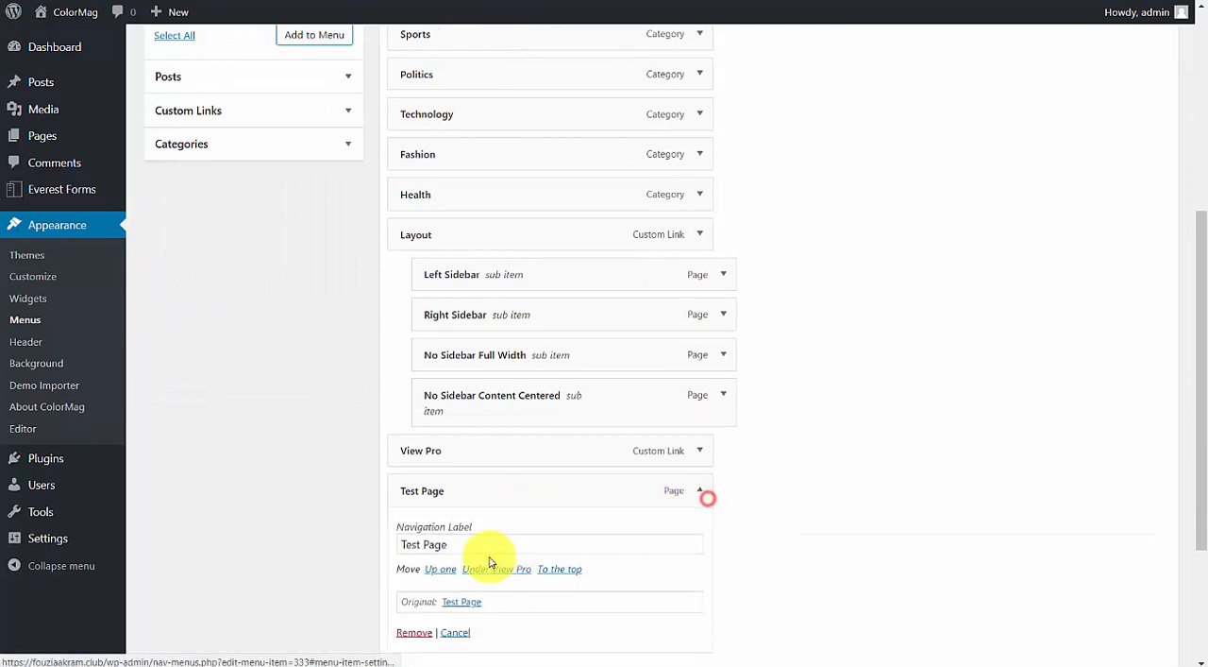
left_click(403, 627)
scroll(418, 350, "up", 5)
Switch to the default (Primary Menu) menu without saving the other menu, add Test Page to it and save.
left_click(321, 139)
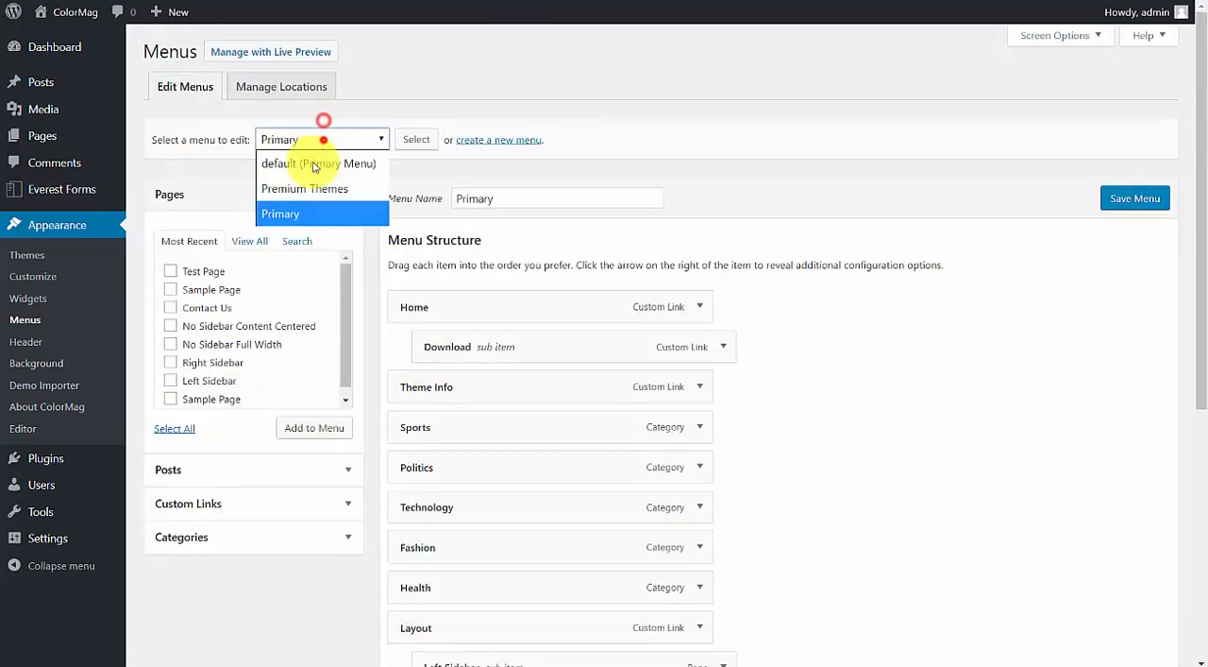
left_click(310, 164)
left_click(414, 139)
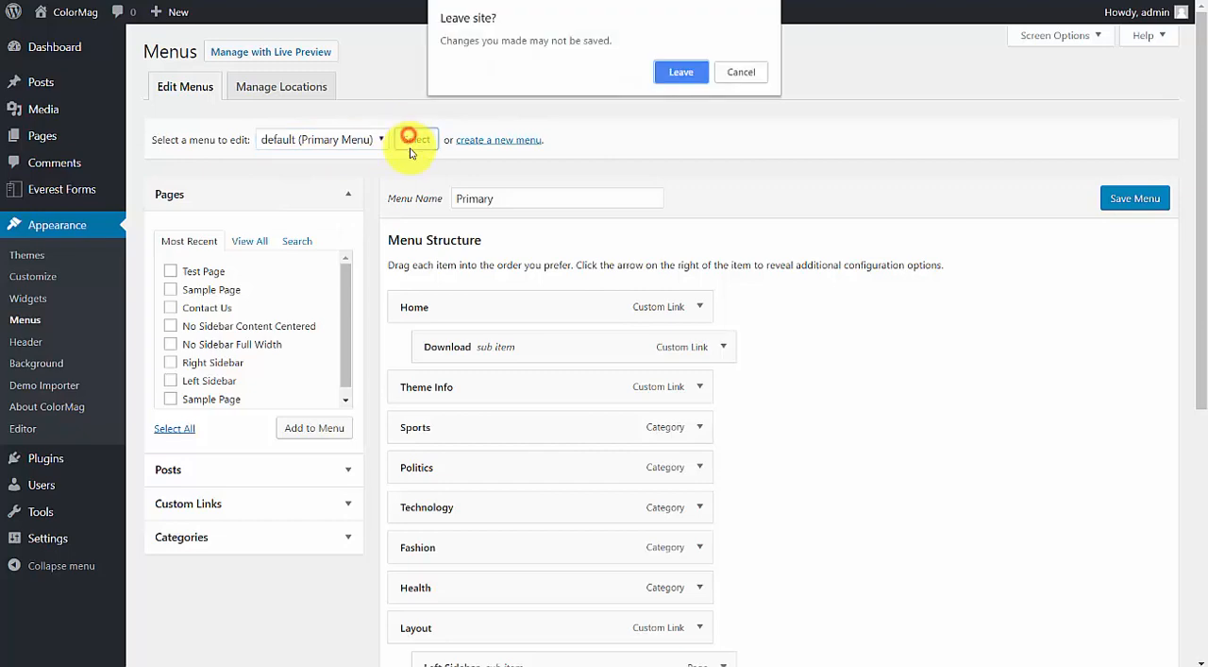
left_click(659, 62)
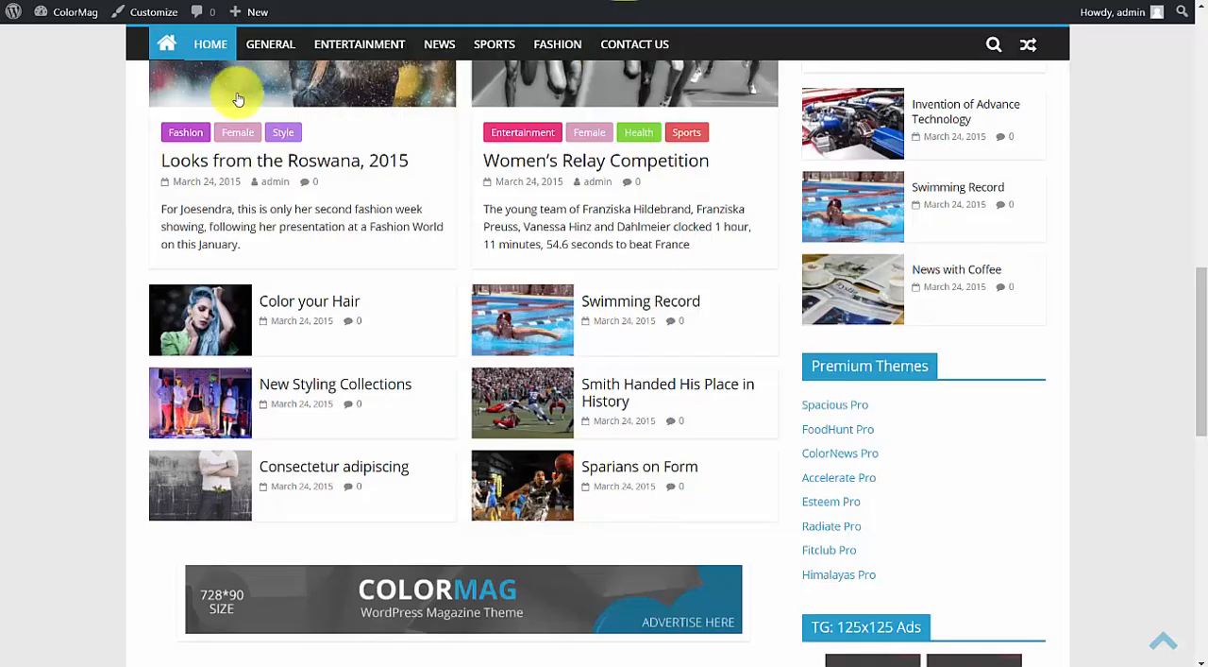
Check the Test Page link in the live site's navigation and view the page's content in its editor.
scroll(215, 100, "up", 4)
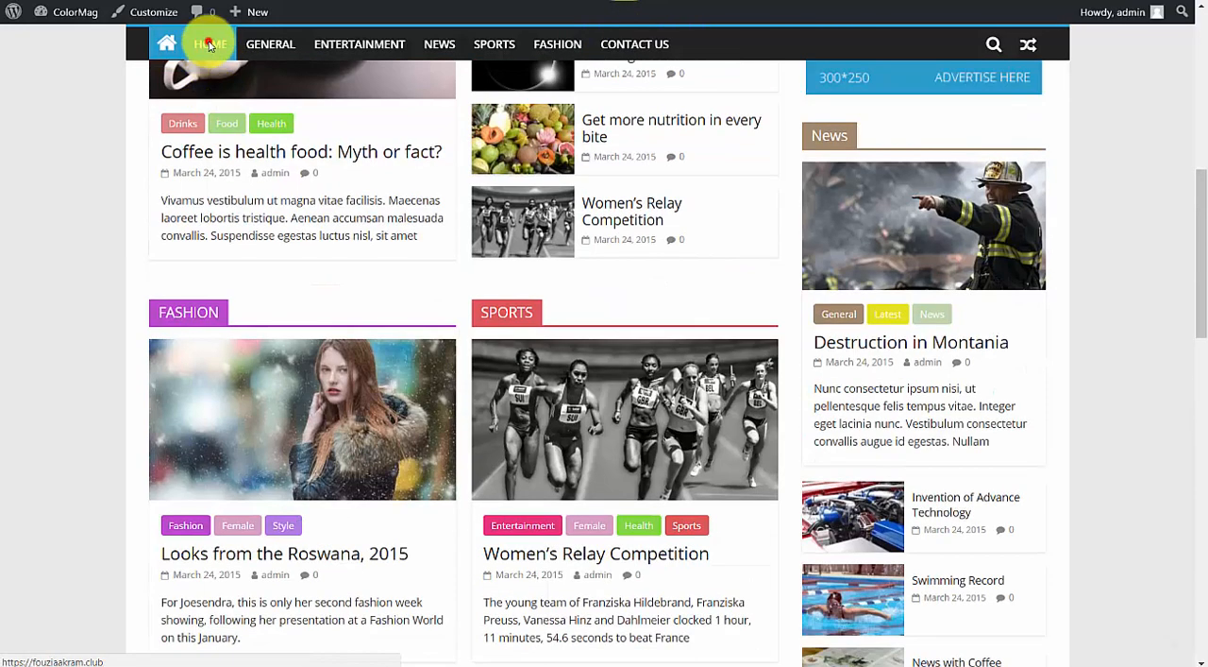
scroll(432, 278, "up", 7)
left_click(710, 190)
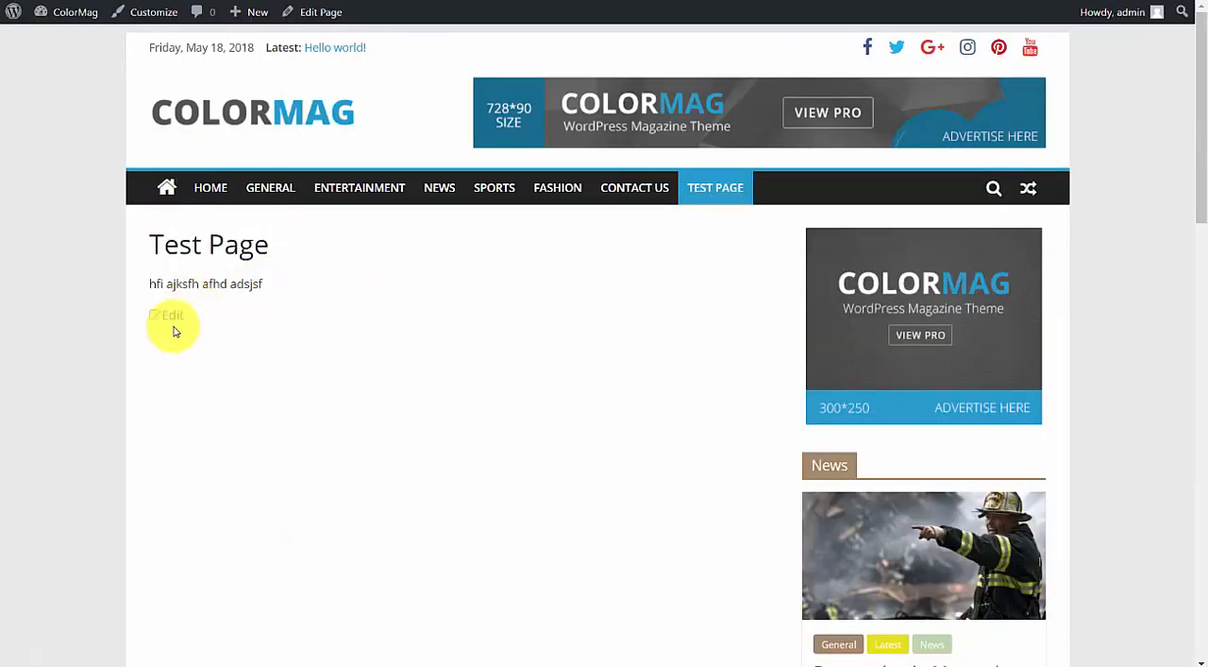
left_click(179, 317)
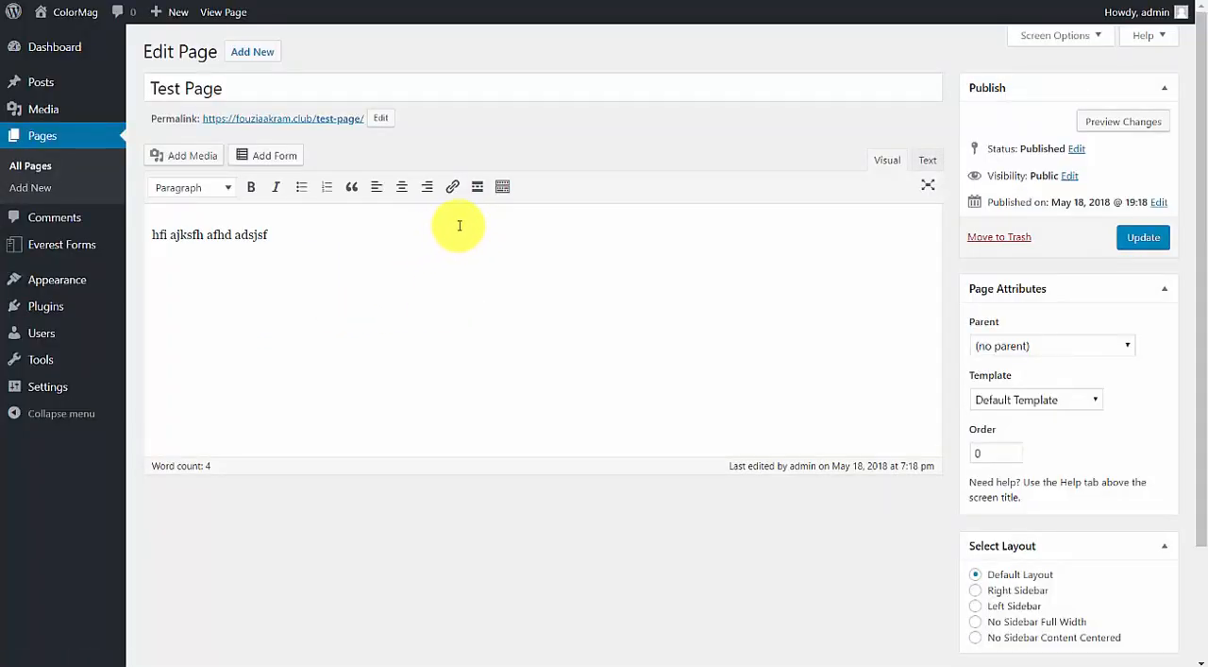
key("alt+Left")
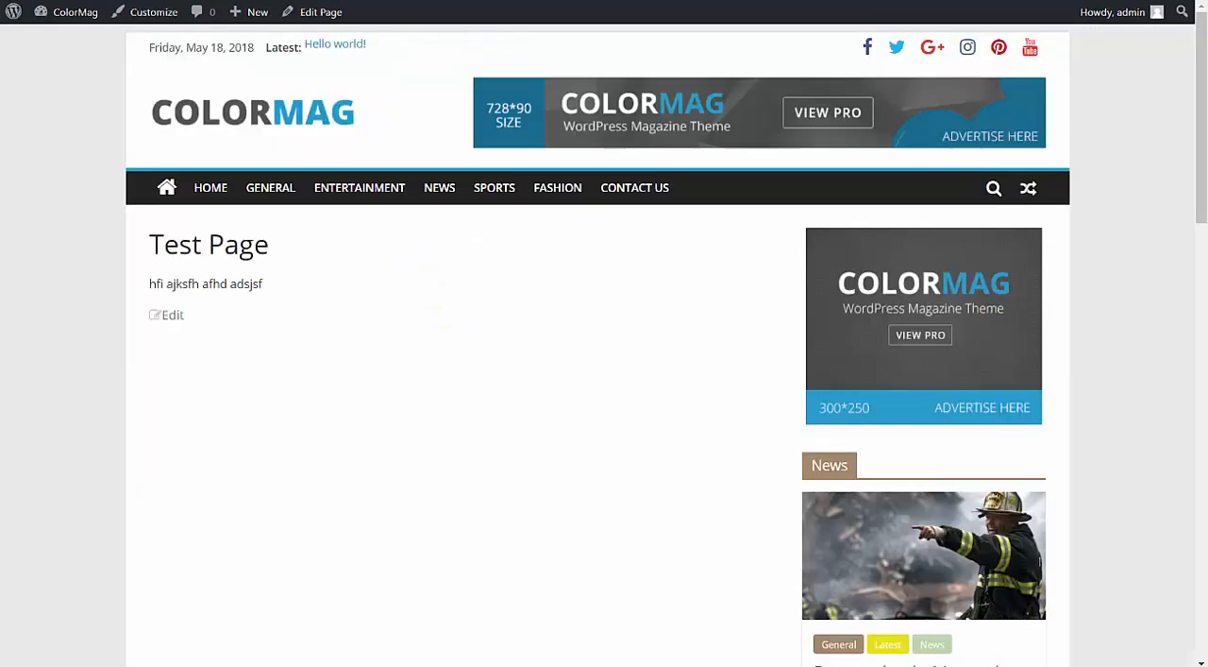
Open the home page's "Get more nutrition in every bite" post and save its fruit image to the Downloads folder.
left_click(210, 189)
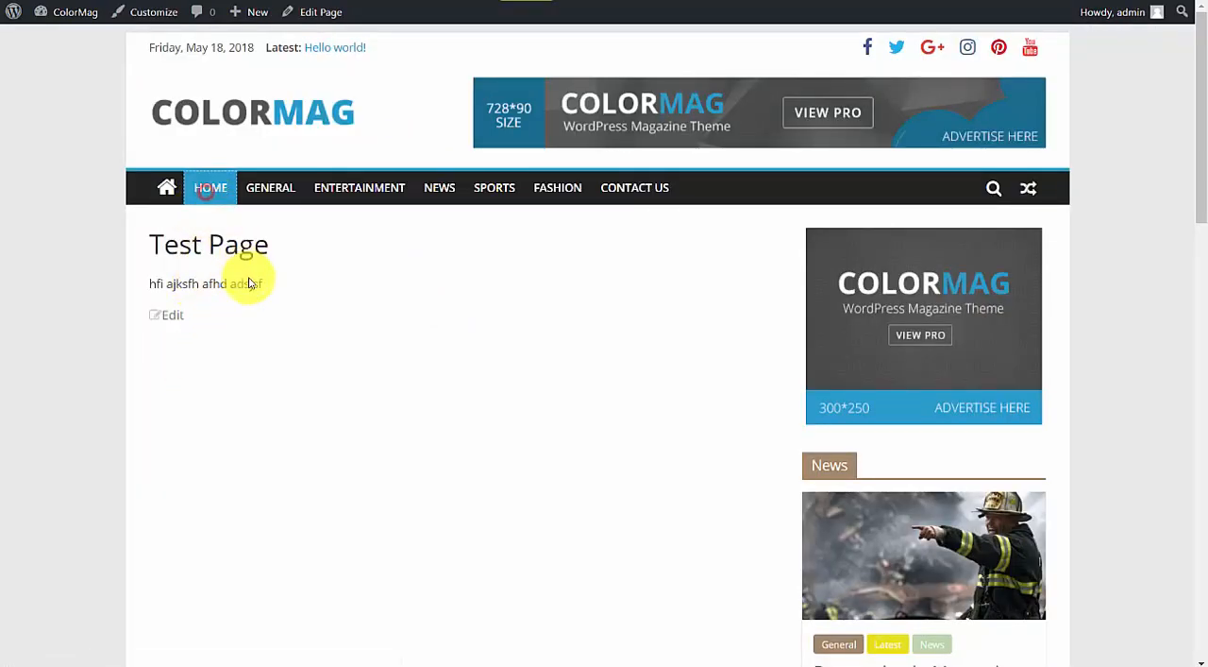
scroll(456, 300, "down", 5)
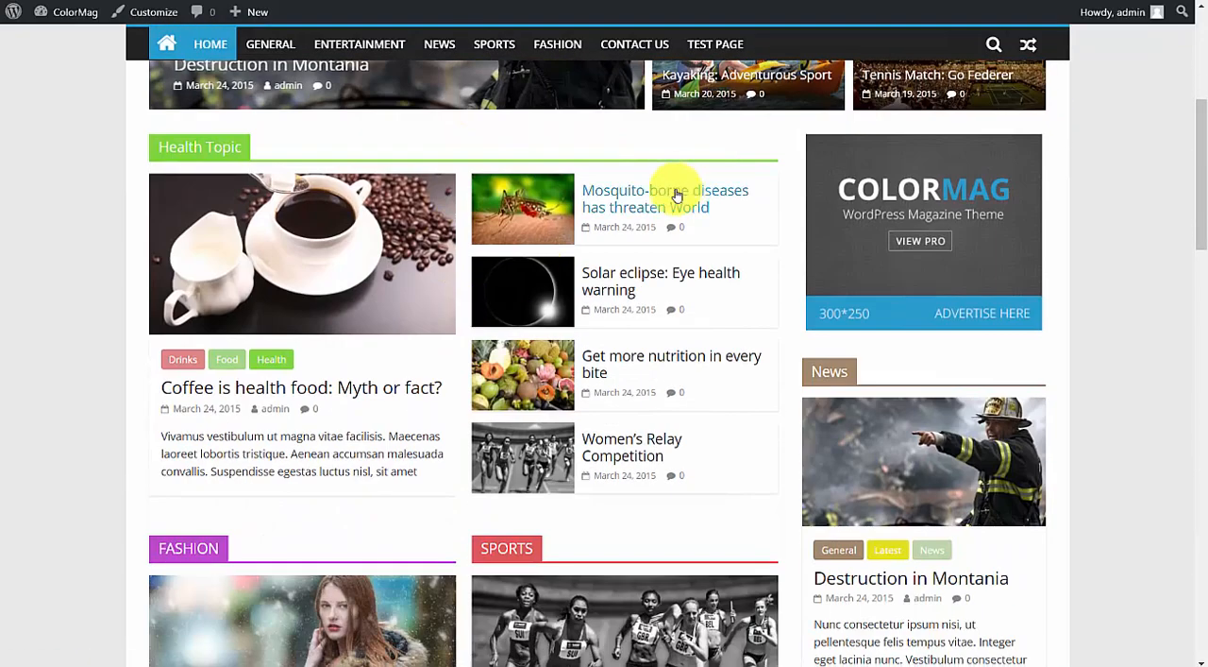
left_click(587, 387)
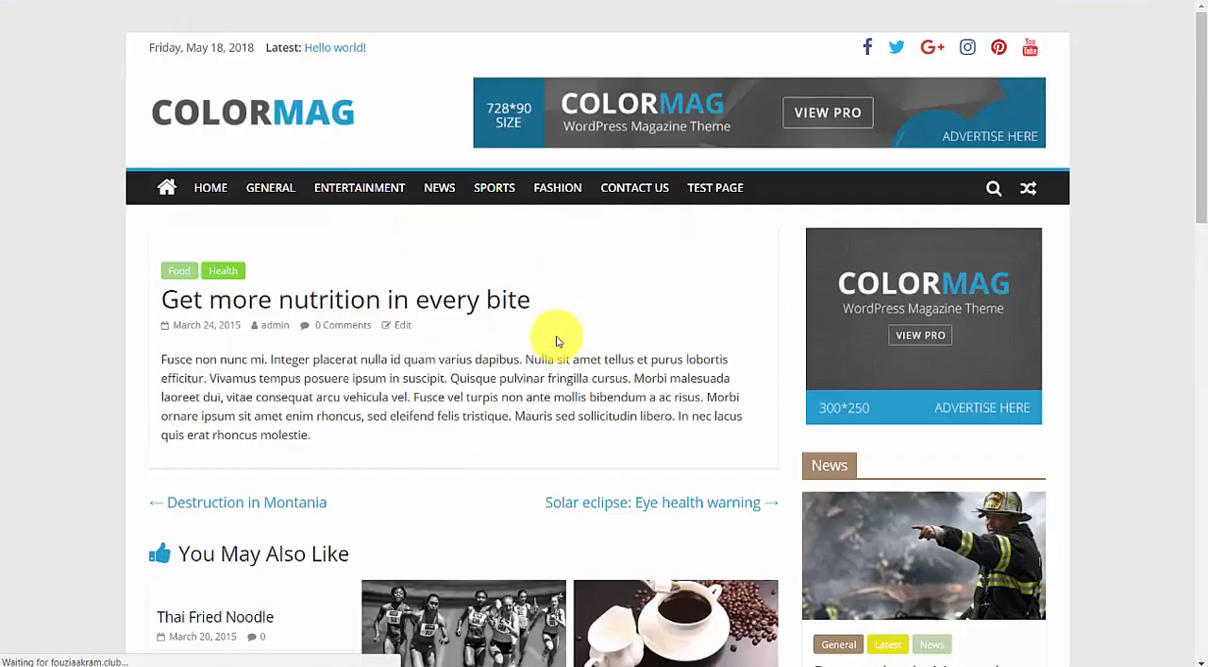
scroll(337, 289, "down", 2)
right_click(376, 237)
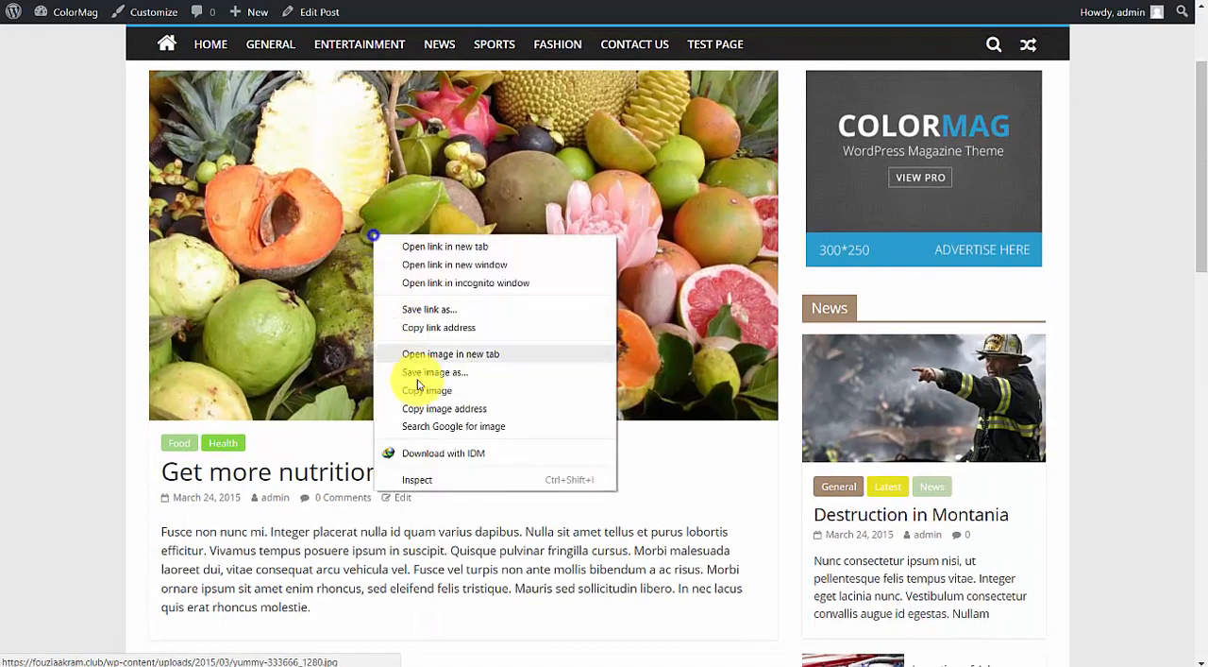
left_click(436, 374)
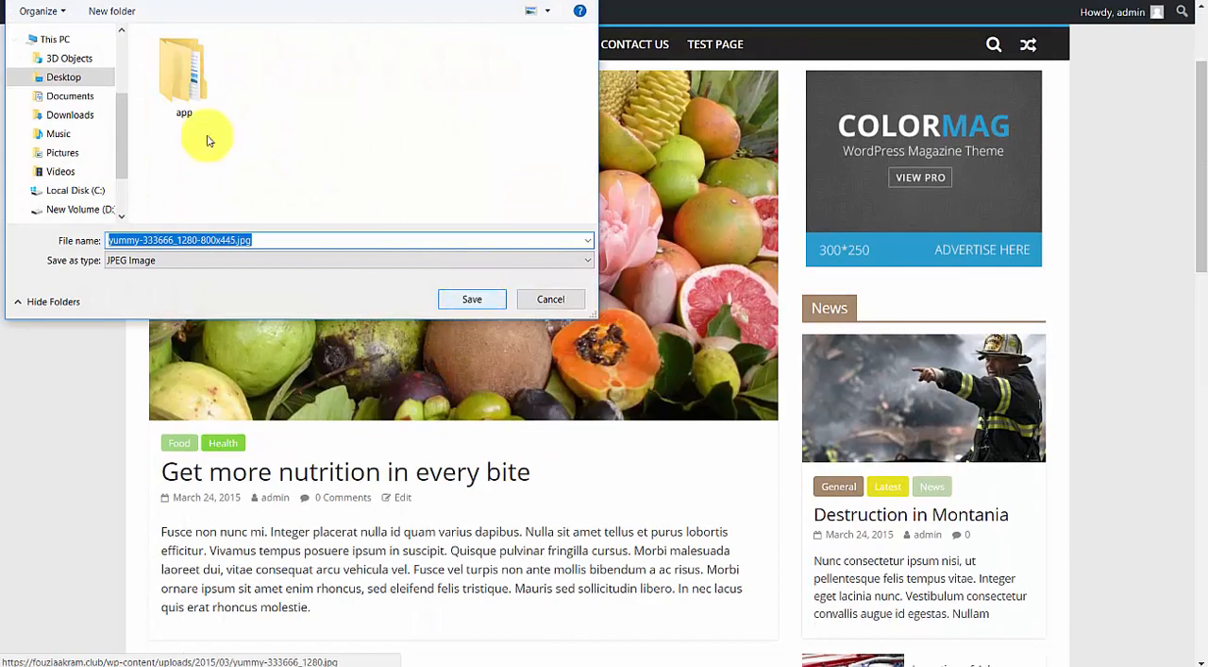
left_click(76, 115)
left_click(478, 297)
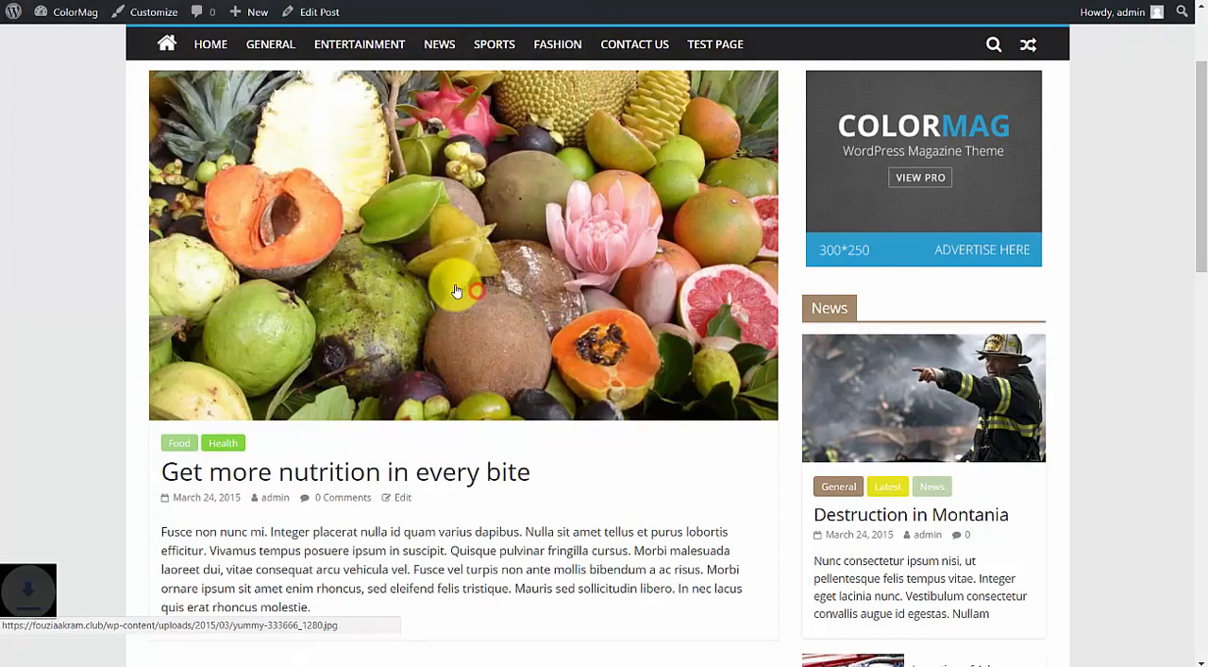
Start a new post and give it the title copied from the "Get more nutrition in every bite" post.
scroll(444, 248, "down", 3)
left_click_drag(165, 235, 475, 236)
key("ctrl+c")
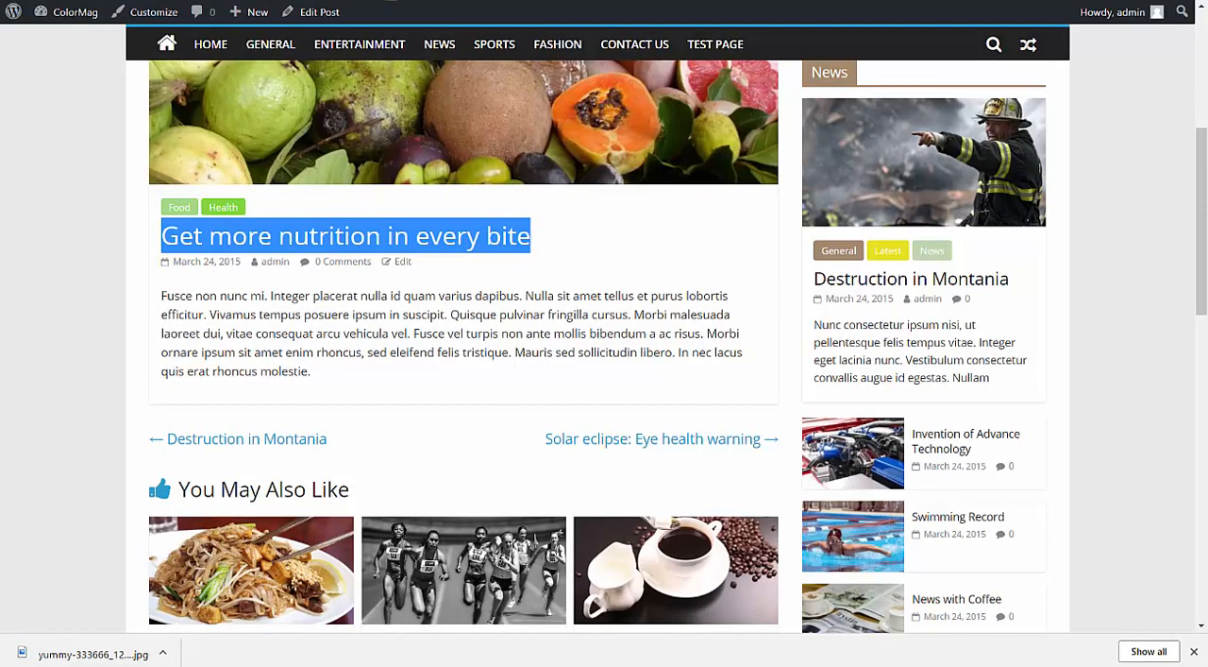
left_click(292, 0)
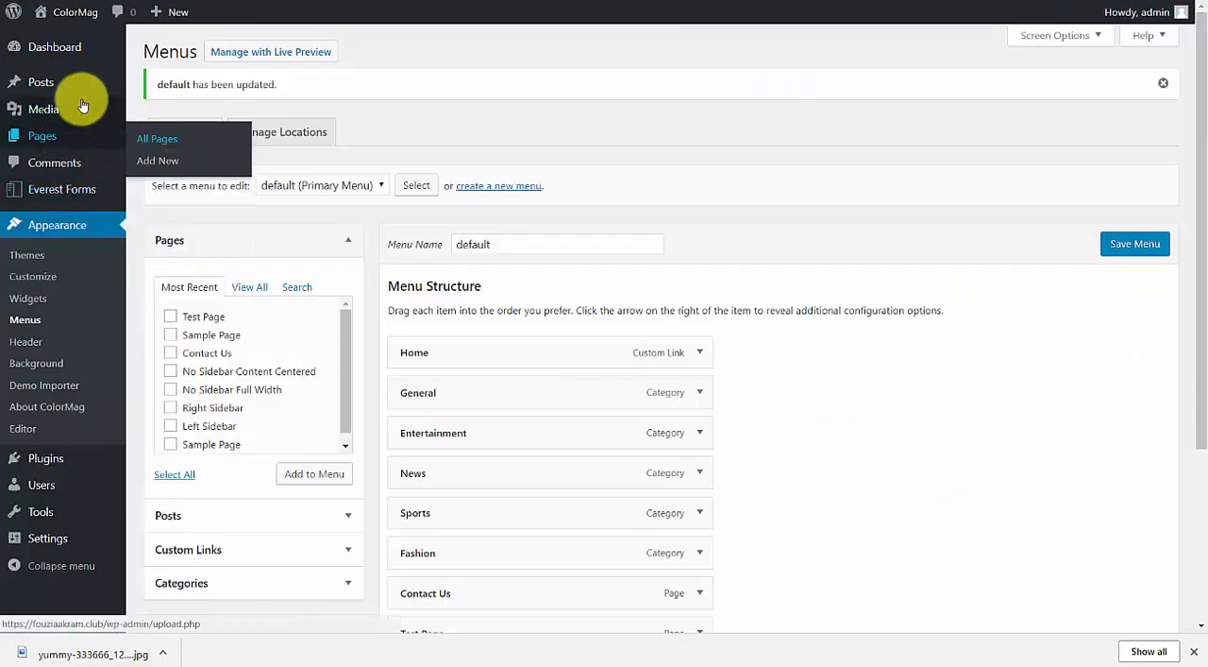
mouse_move(132, 83)
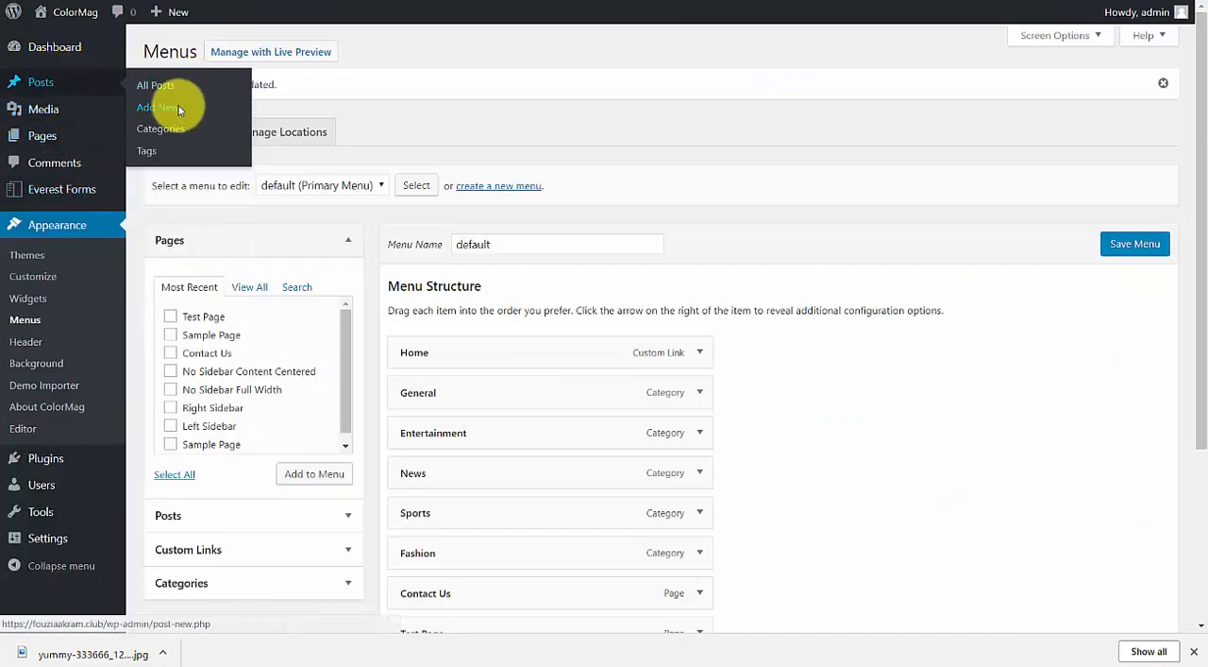
left_click(179, 110)
left_click(228, 91)
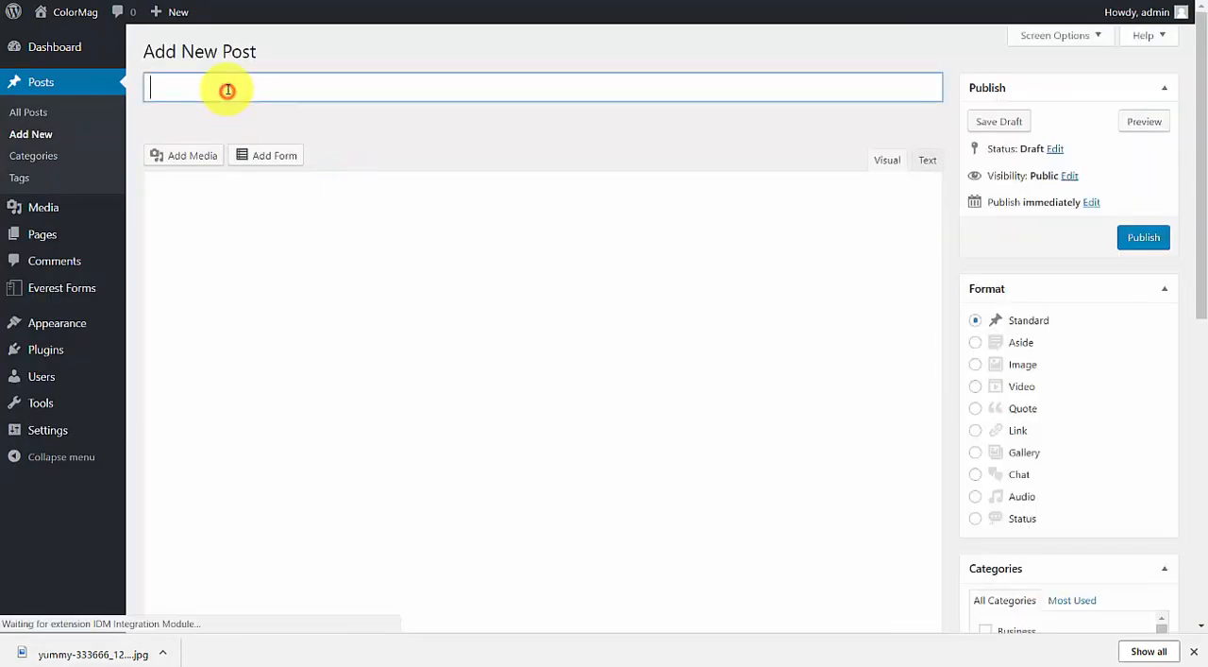
key("ctrl+v")
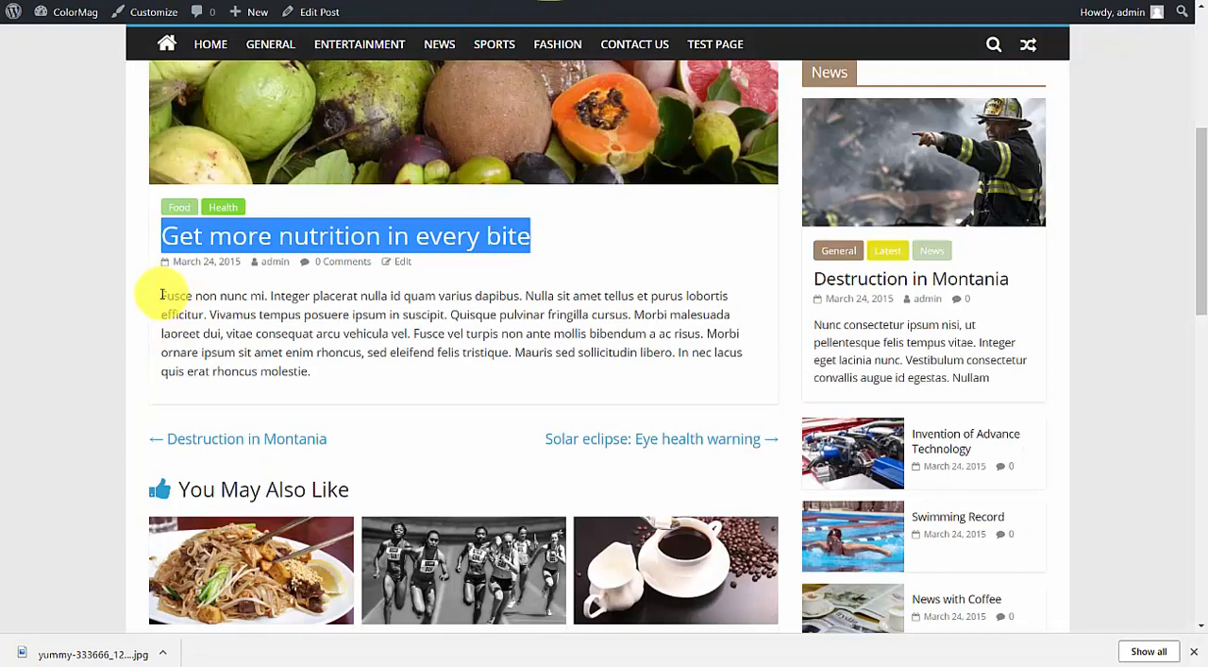
Copy the body paragraph of the original "Get more nutrition in every bite" post into the new post's content.
left_click_drag(163, 295, 334, 387)
key("ctrl+c")
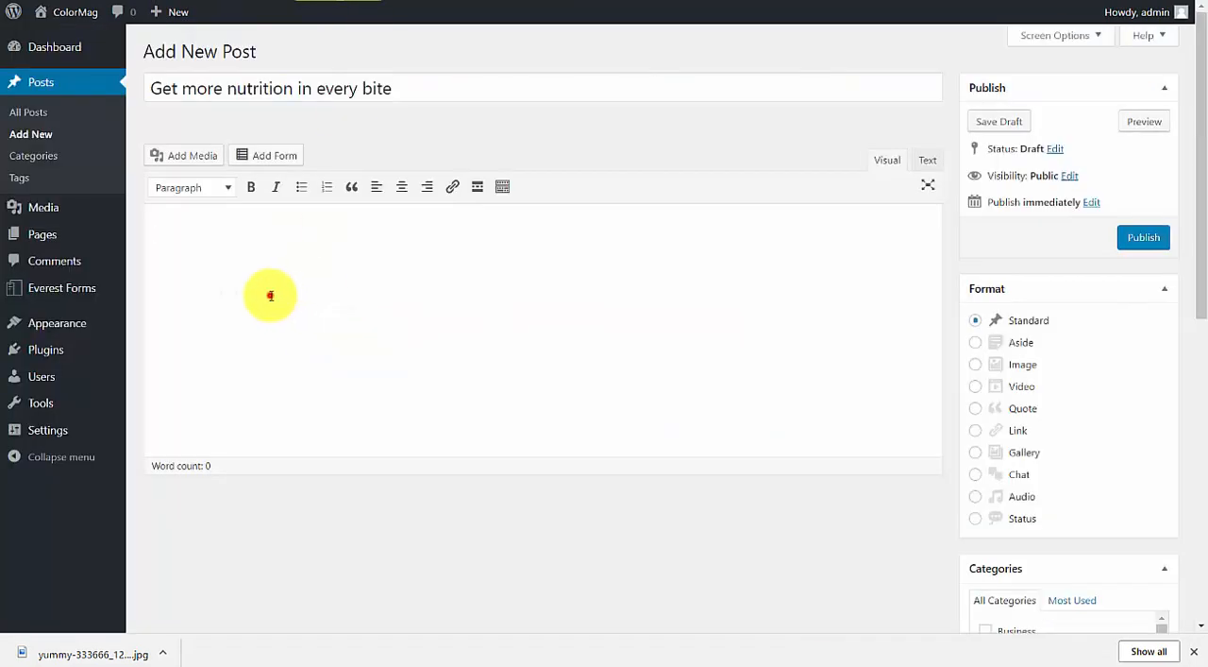
left_click(270, 295)
key("ctrl+v")
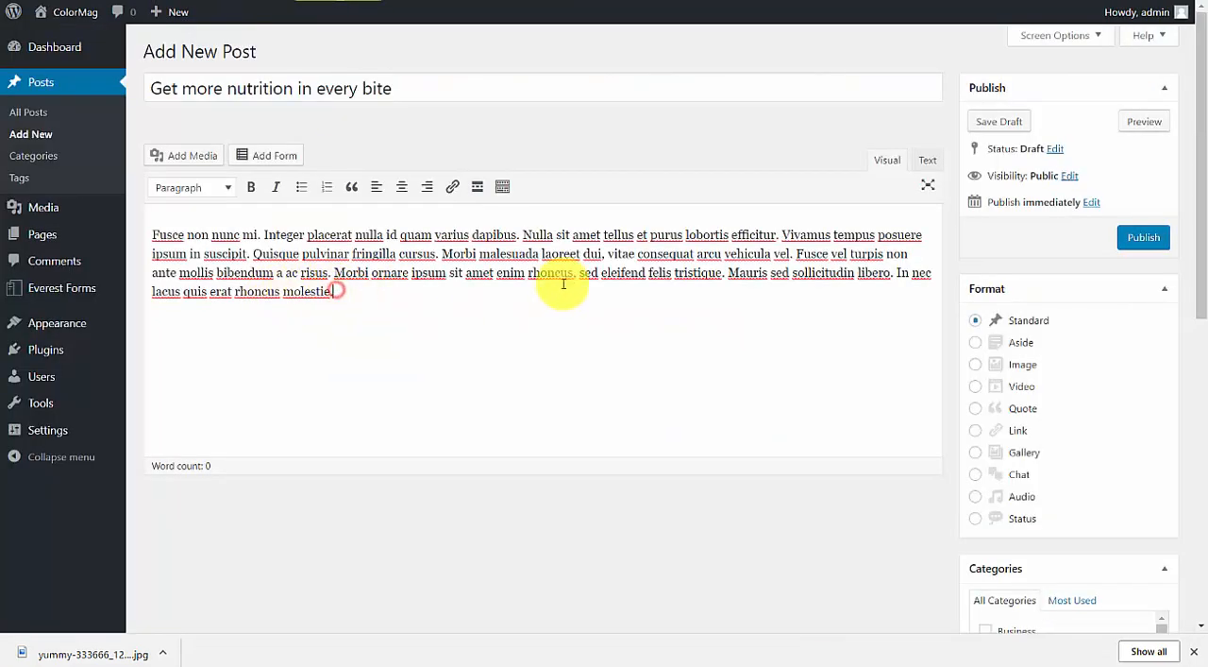
Assign the new post to the Business category and open the fields for adding a new category.
scroll(1190, 221, "down", 2)
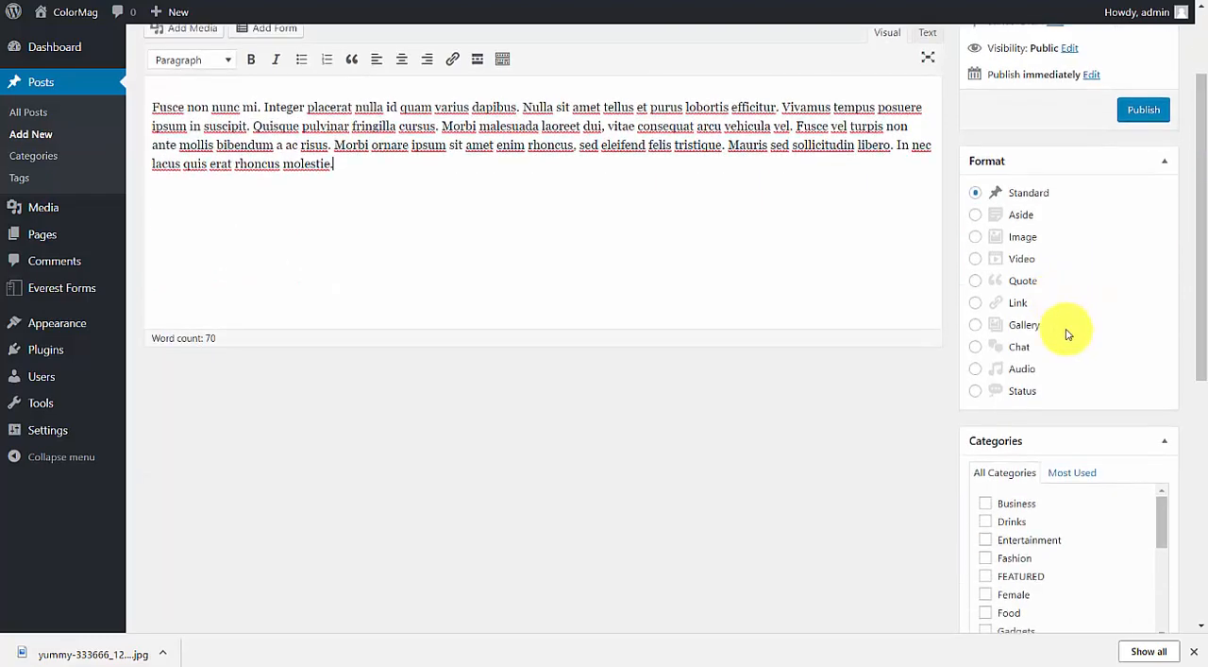
scroll(1034, 414, "down", 2)
scroll(1192, 388, "down", 1)
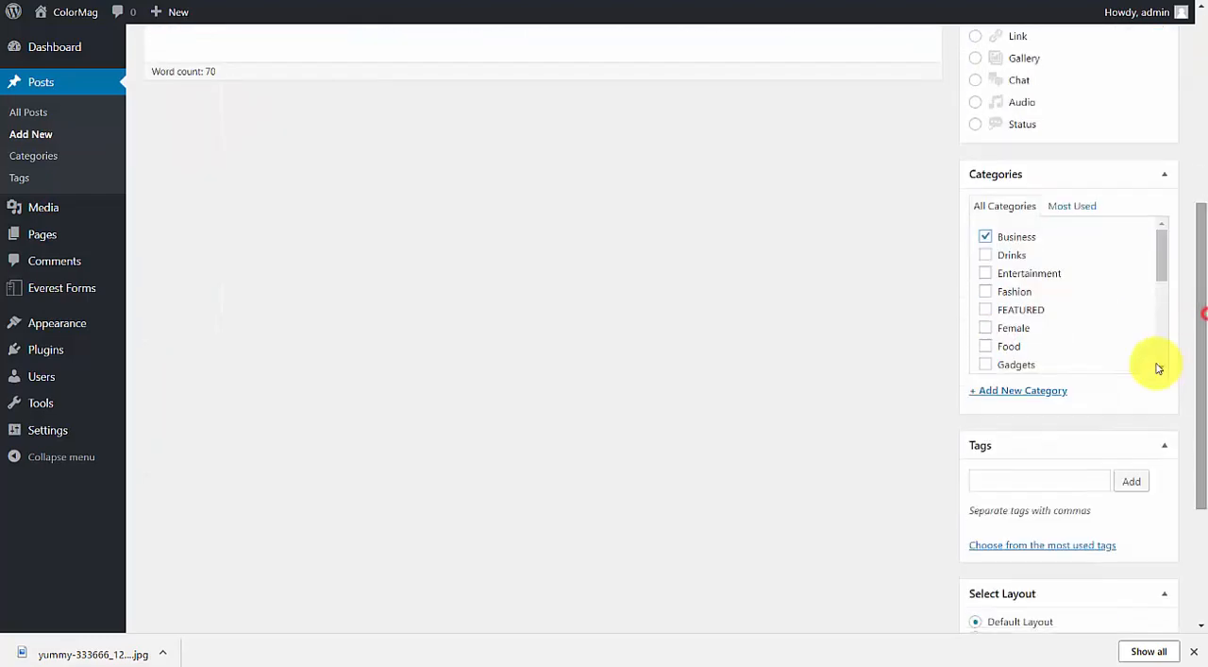
left_click(1028, 390)
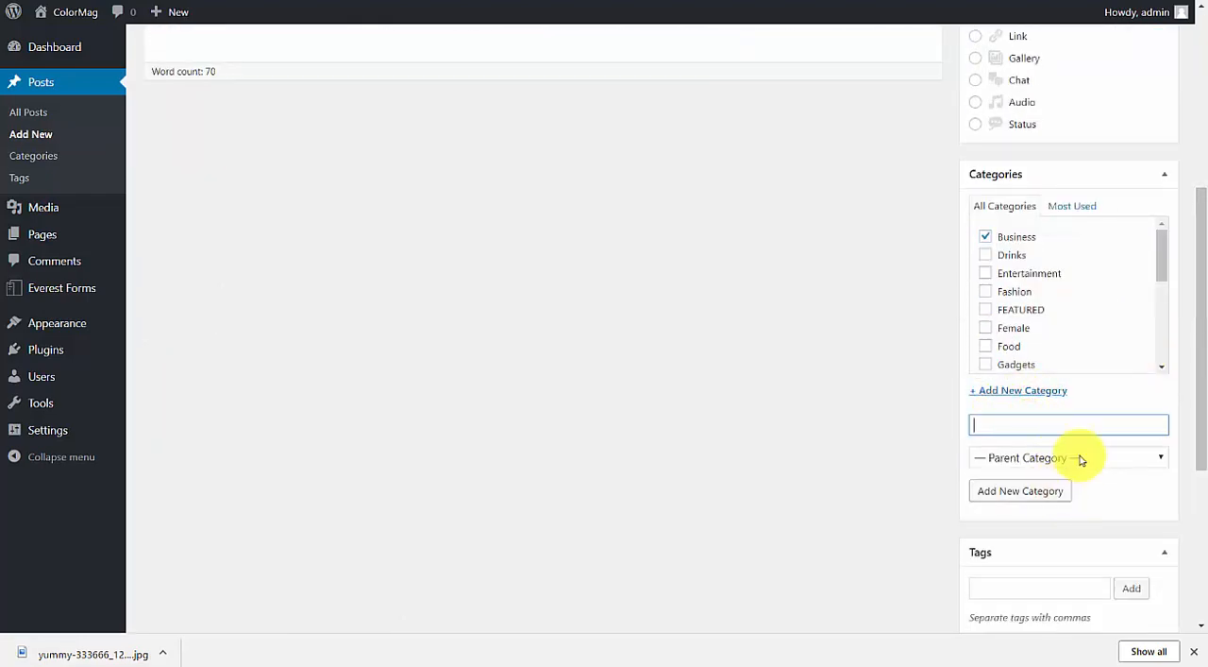
Upload yummy-333666_1280-800x445.jpg as the post's featured image and publish the post.
scroll(1195, 350, "down", 2)
scroll(1077, 459, "down", 2)
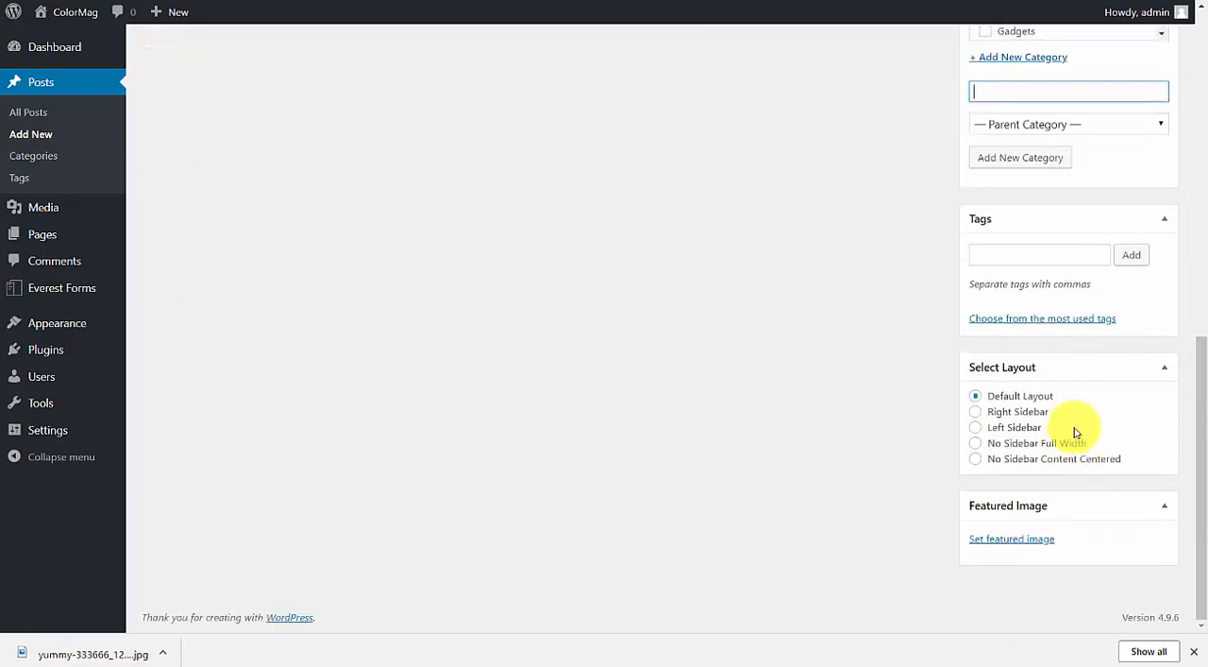
left_click(1016, 542)
left_click(605, 310)
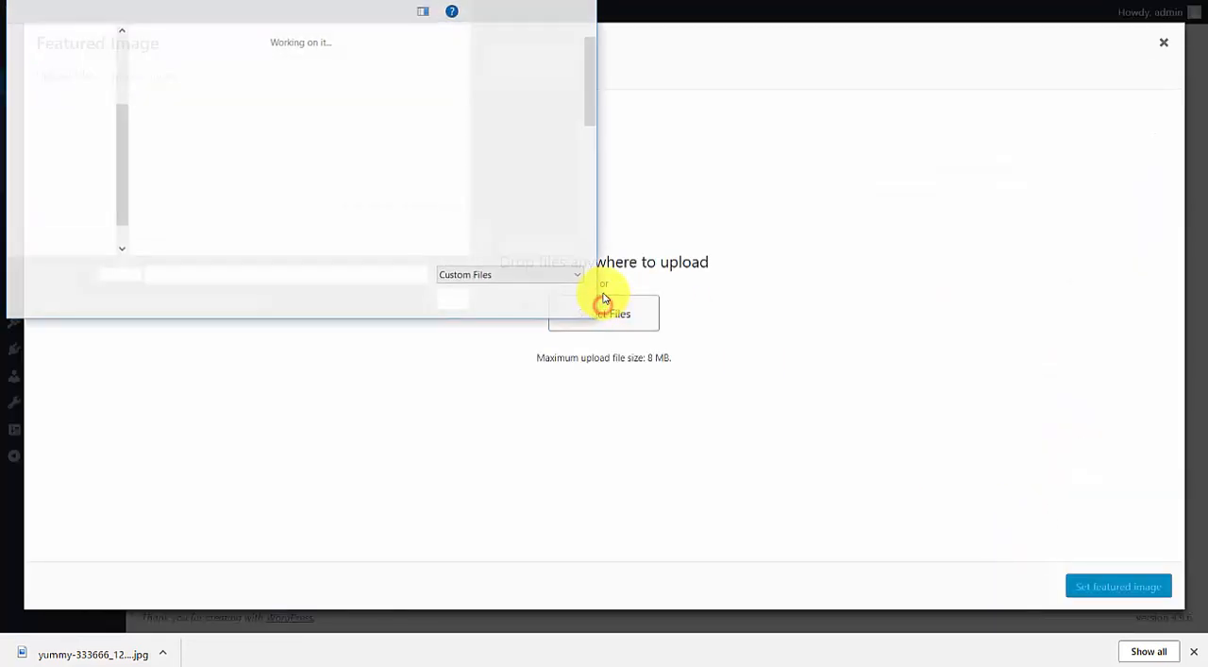
double_click(184, 125)
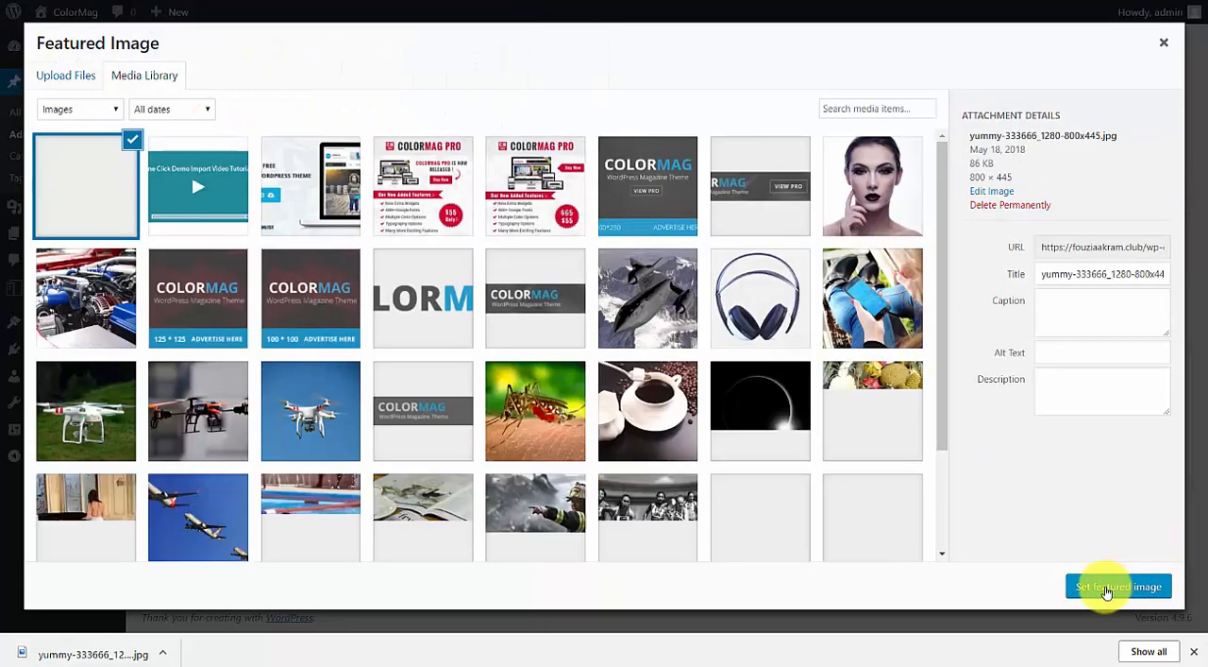
left_click(1108, 589)
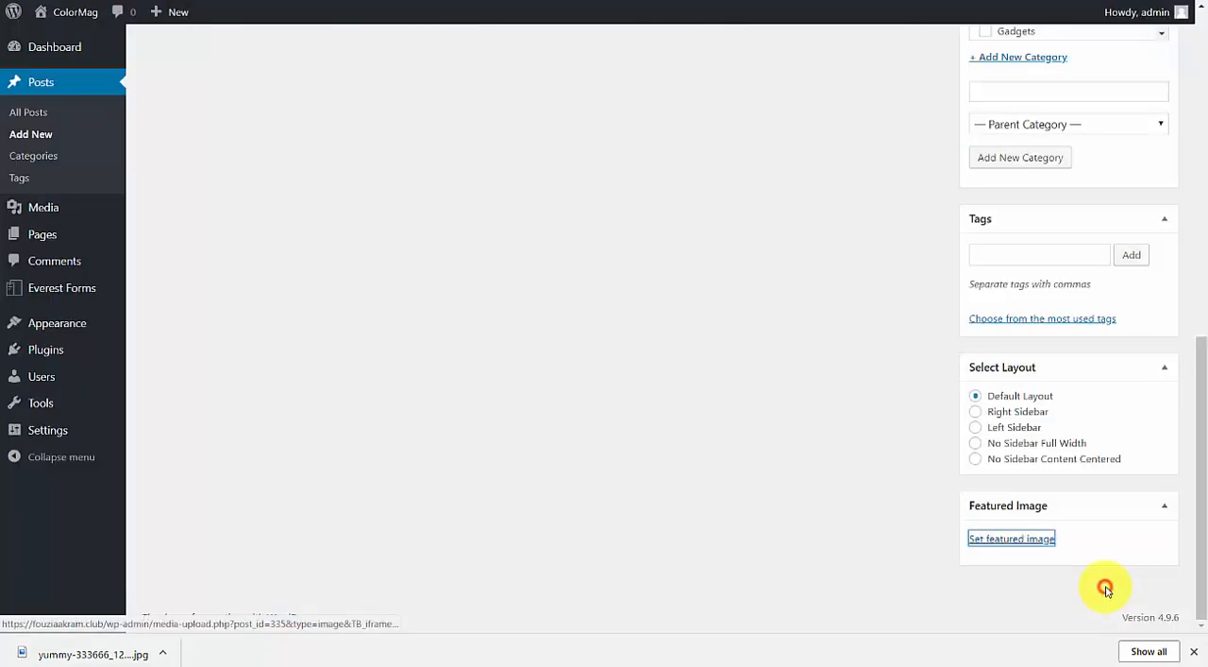
left_click_drag(1204, 459, 1197, 192)
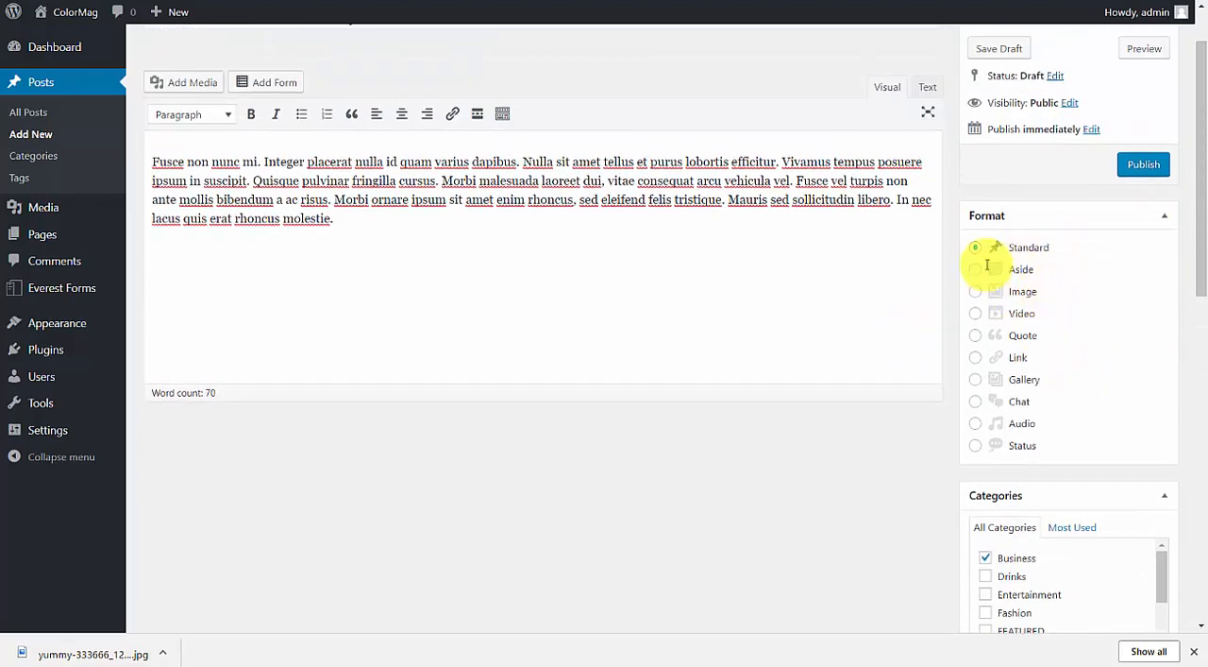
left_click(1136, 166)
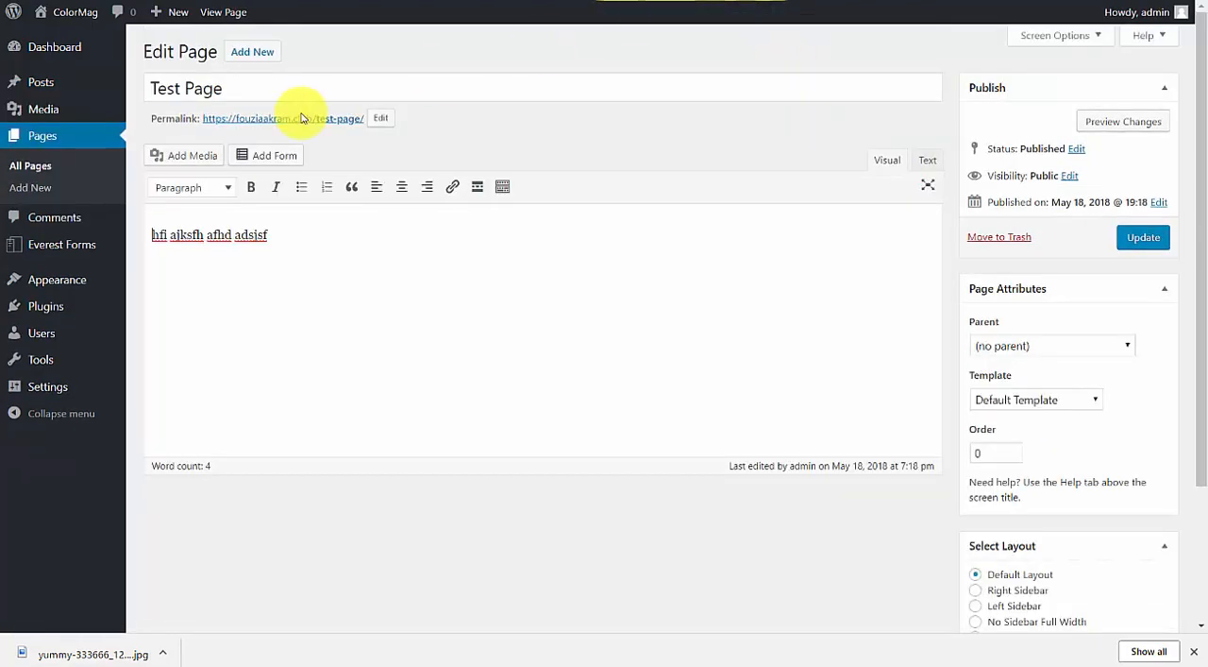
Visit the live home page and open the new "Get more nutrition in every bite" post from its Business section.
left_click(59, 38)
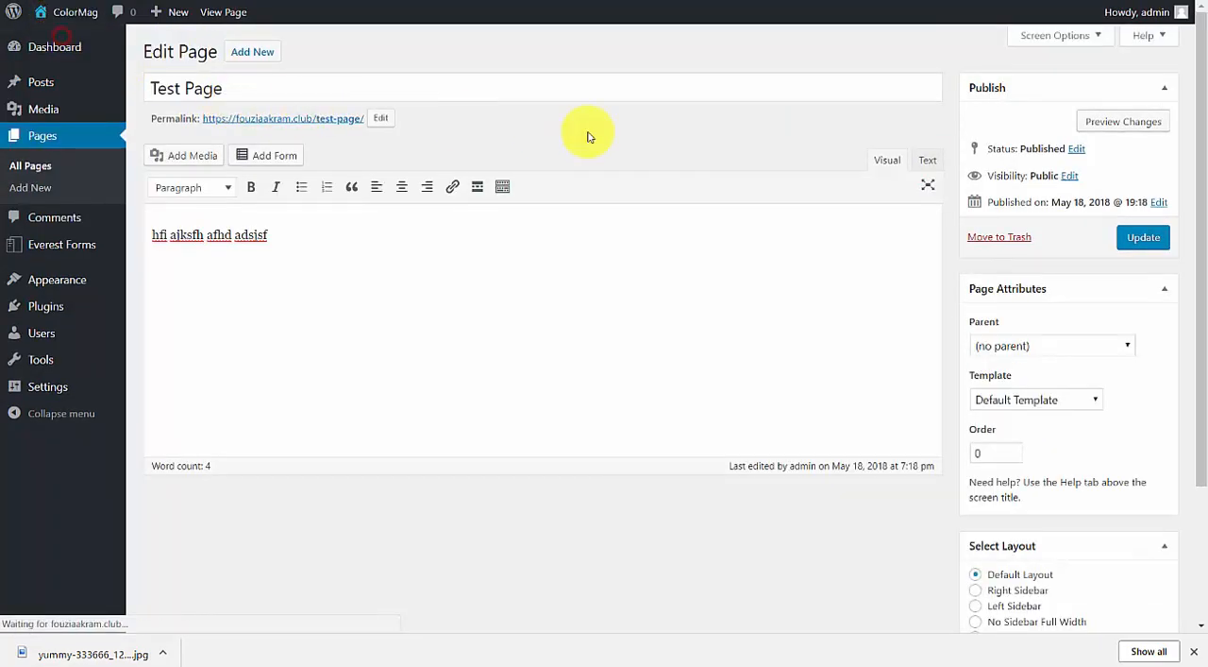
left_click_drag(1199, 56, 1199, 446)
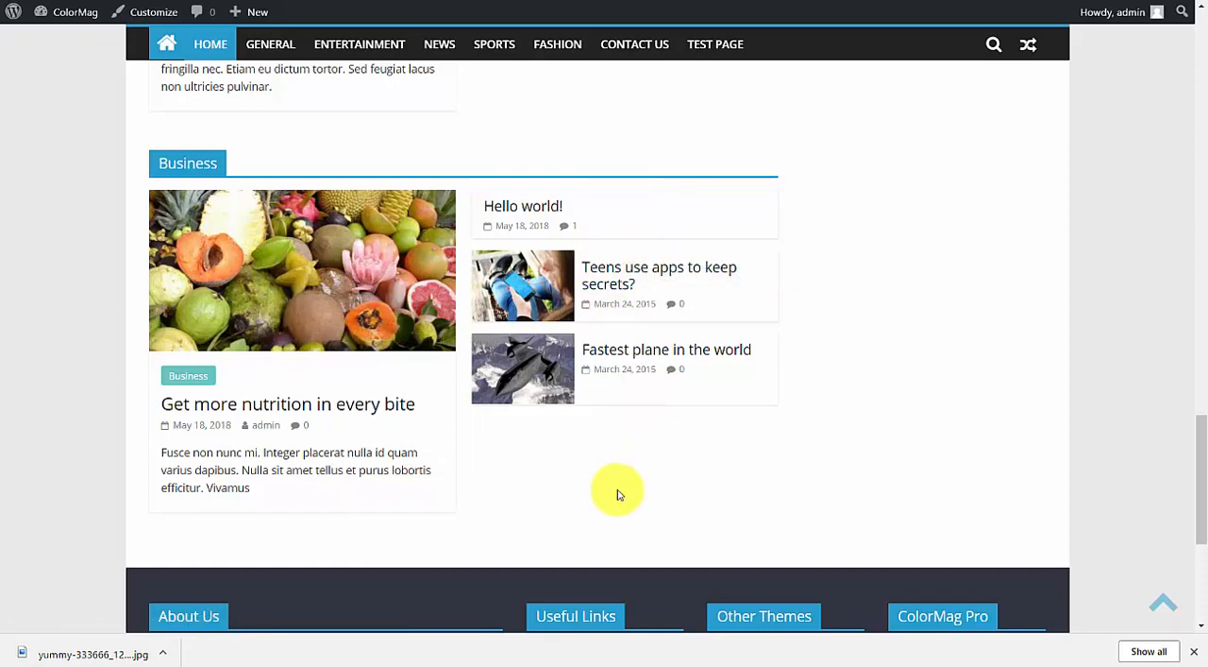
scroll(324, 315, "up", 2)
scroll(301, 326, "down", 1)
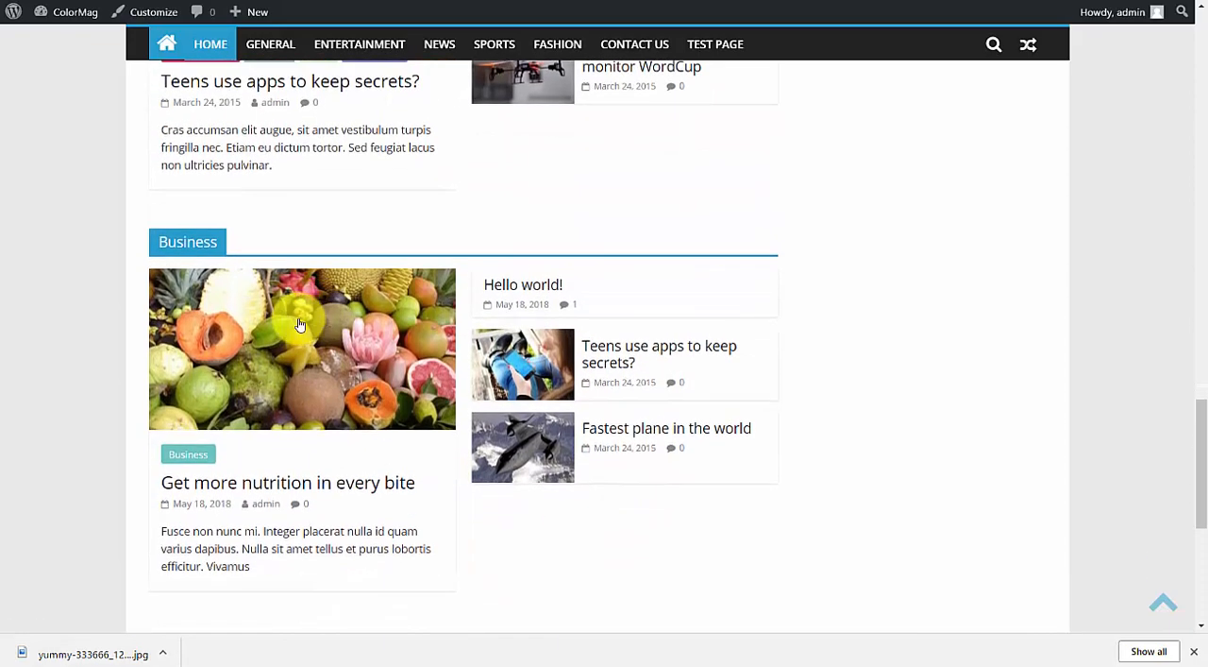
left_click(377, 298)
Examine the published post's featured image, title, body text, related posts and Leave a Reply section.
left_click_drag(1200, 132, 1206, 159)
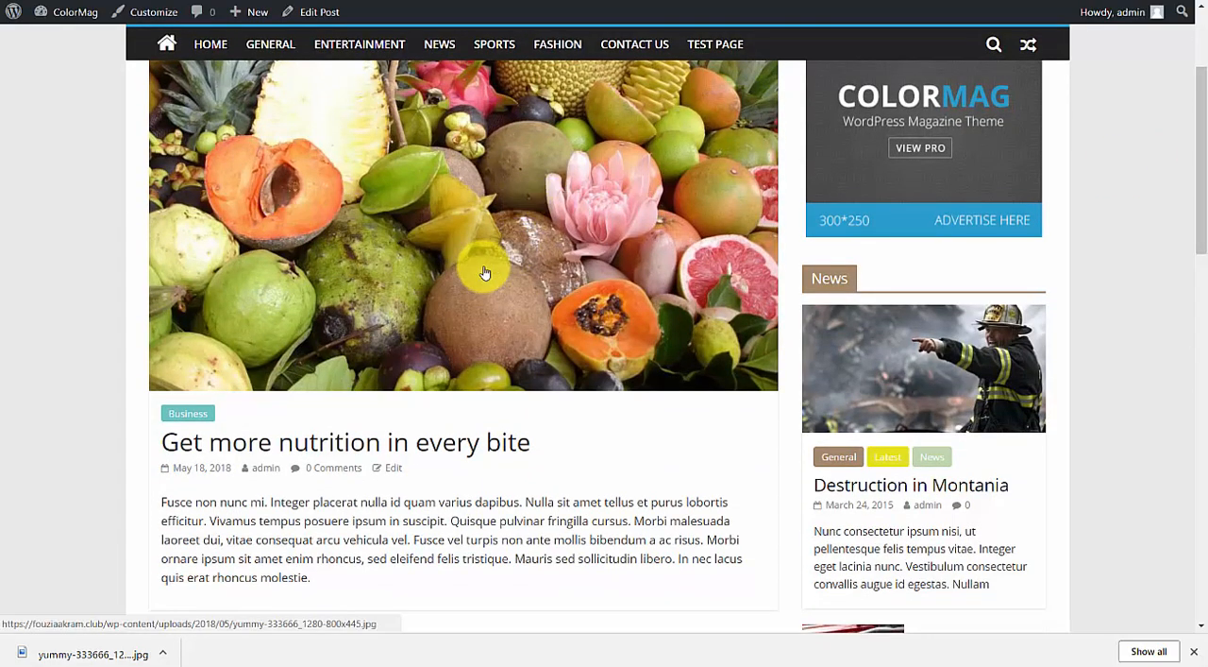
scroll(482, 267, "down", 3)
left_click_drag(167, 200, 455, 205)
left_click(208, 306)
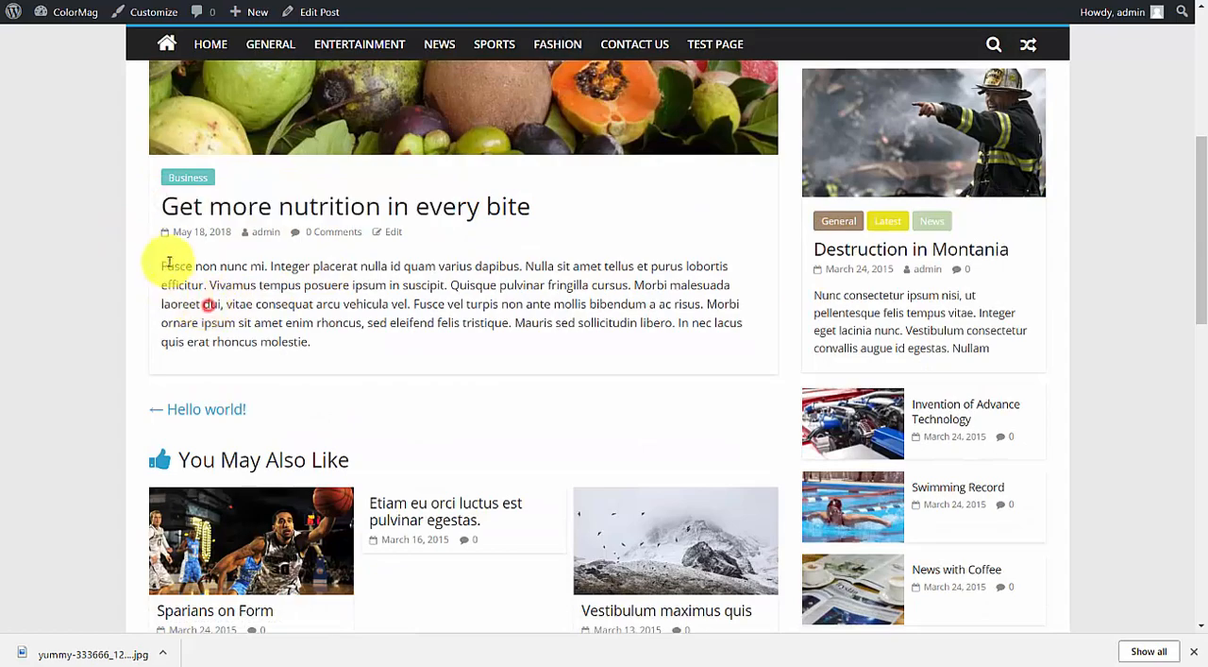
left_click_drag(163, 263, 339, 326)
scroll(376, 321, "down", 4)
scroll(375, 321, "up", 3)
scroll(365, 305, "down", 6)
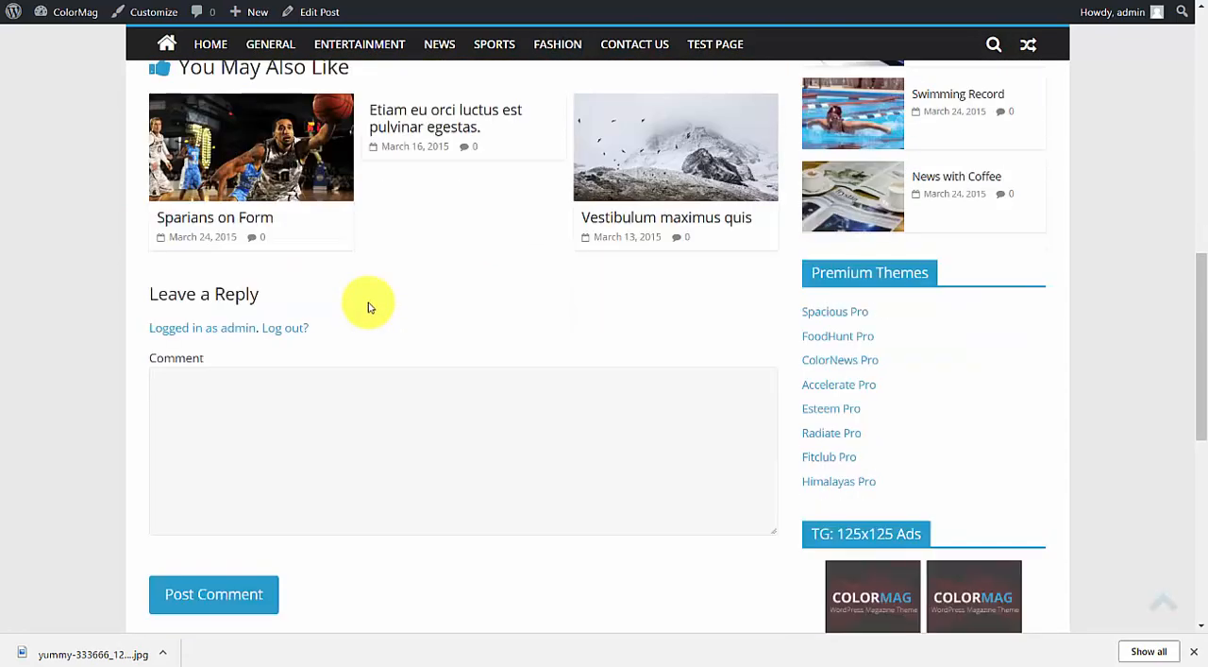
left_click(299, 294)
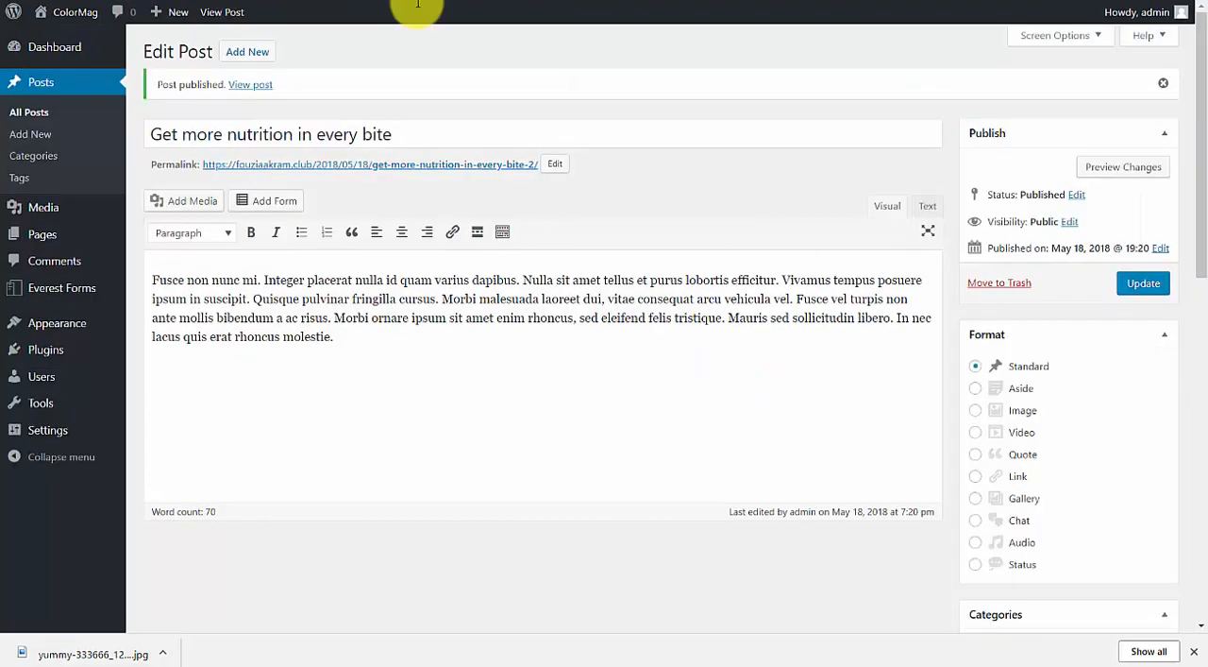
In the Discussion settings, require login to comment and manual comment approval, disable e-mails when anyone posts a comment, and save.
mouse_move(53, 430)
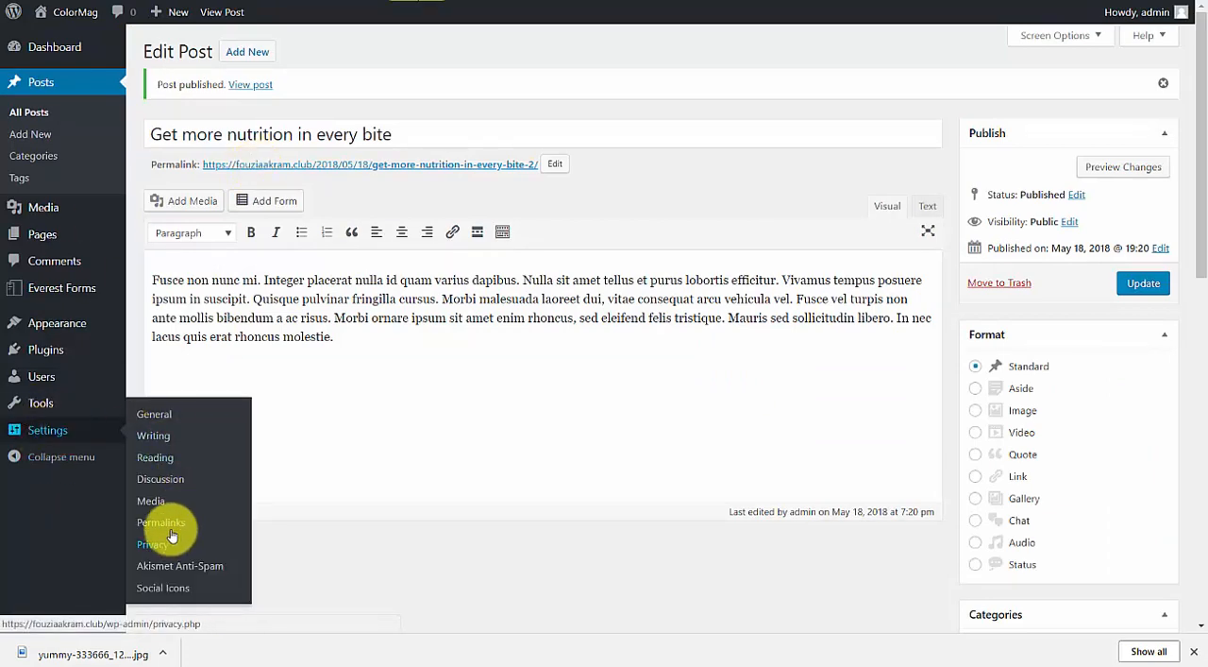
left_click(174, 481)
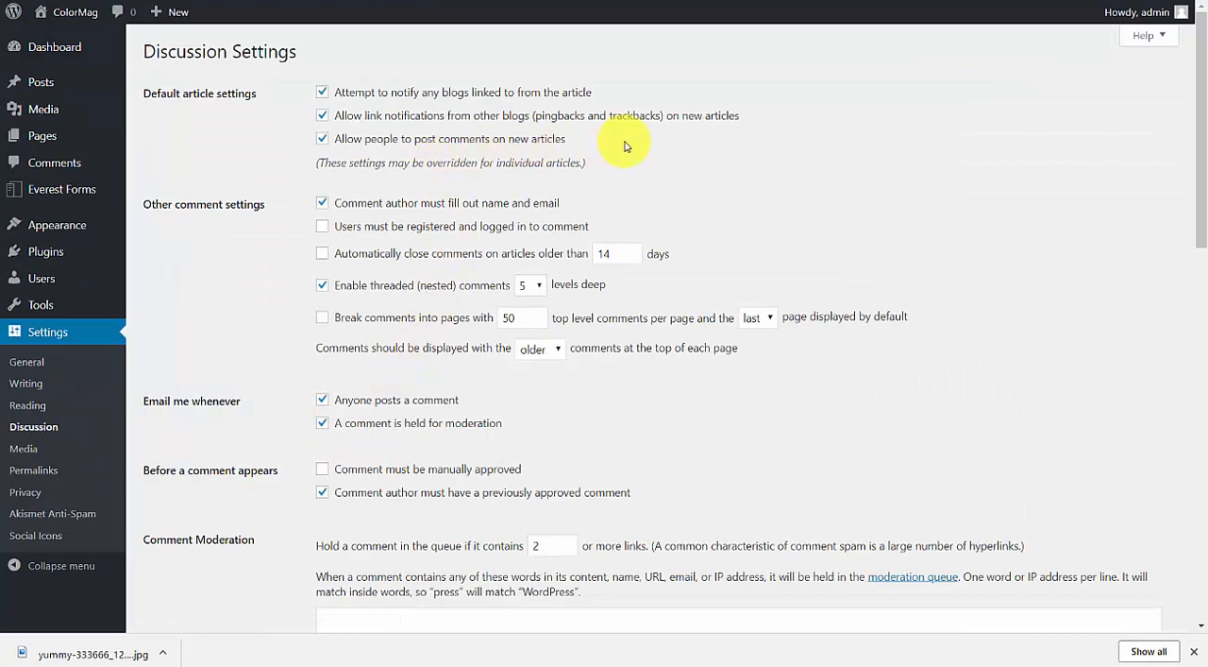
left_click(411, 225)
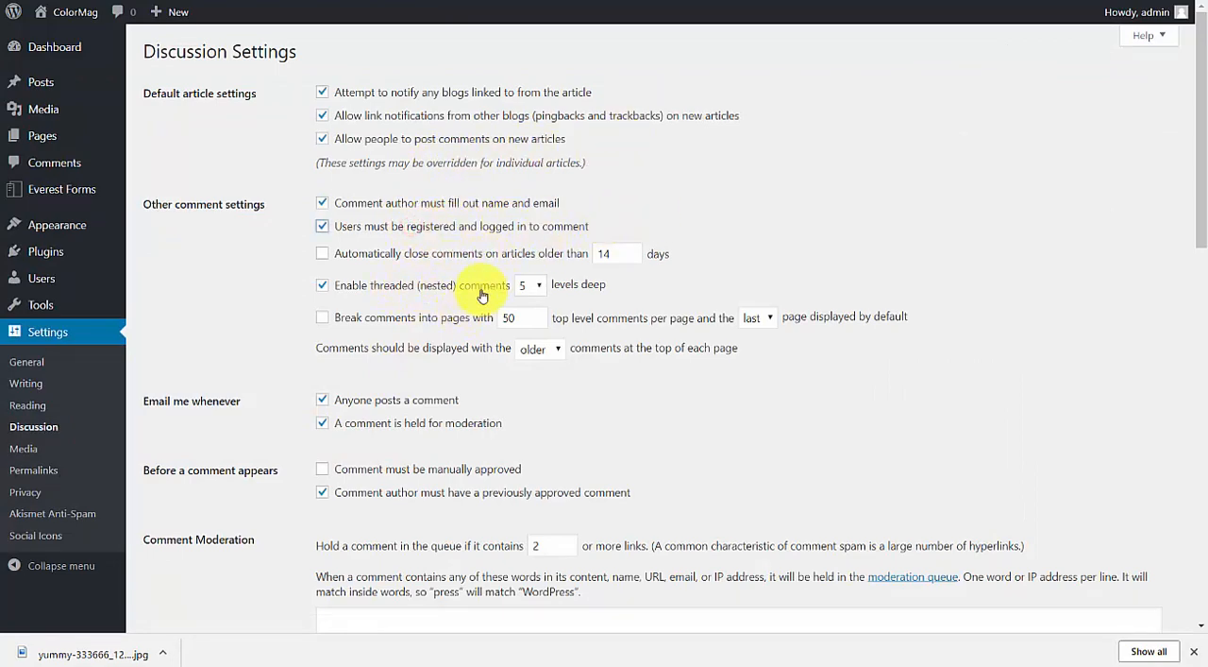
scroll(481, 296, "down", 1)
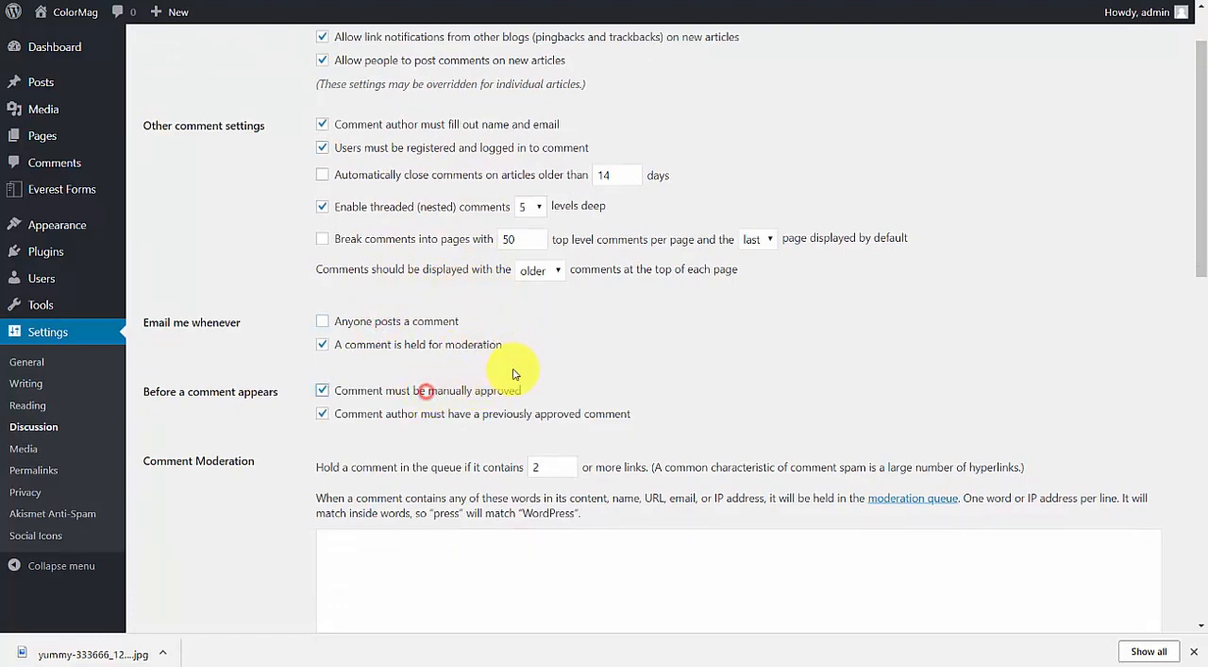
scroll(602, 337, "down", 10)
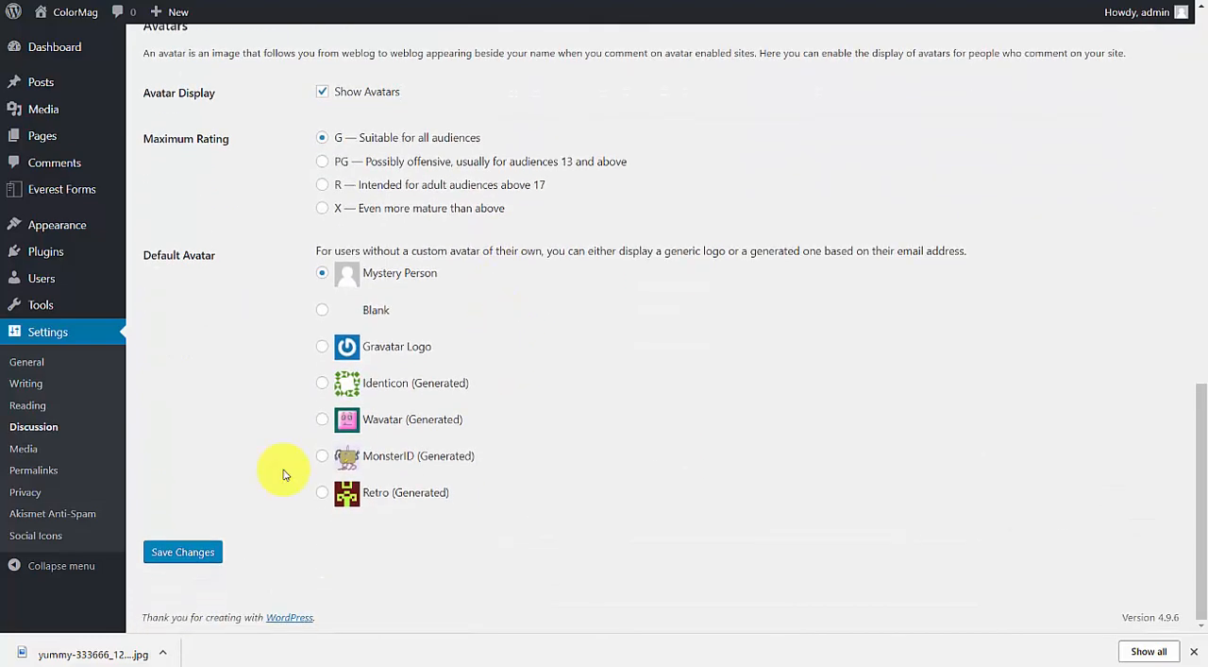
left_click(194, 557)
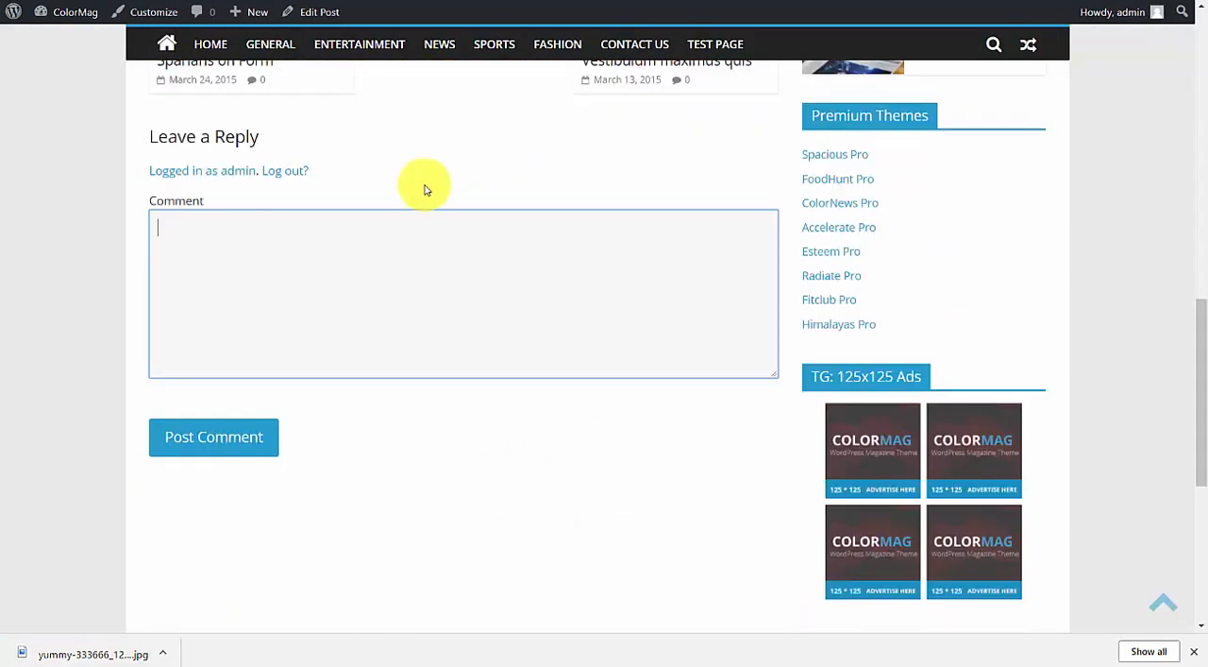
Reload the live post and check its Leave a Reply comment form.
right_click(399, 125)
left_click(445, 182)
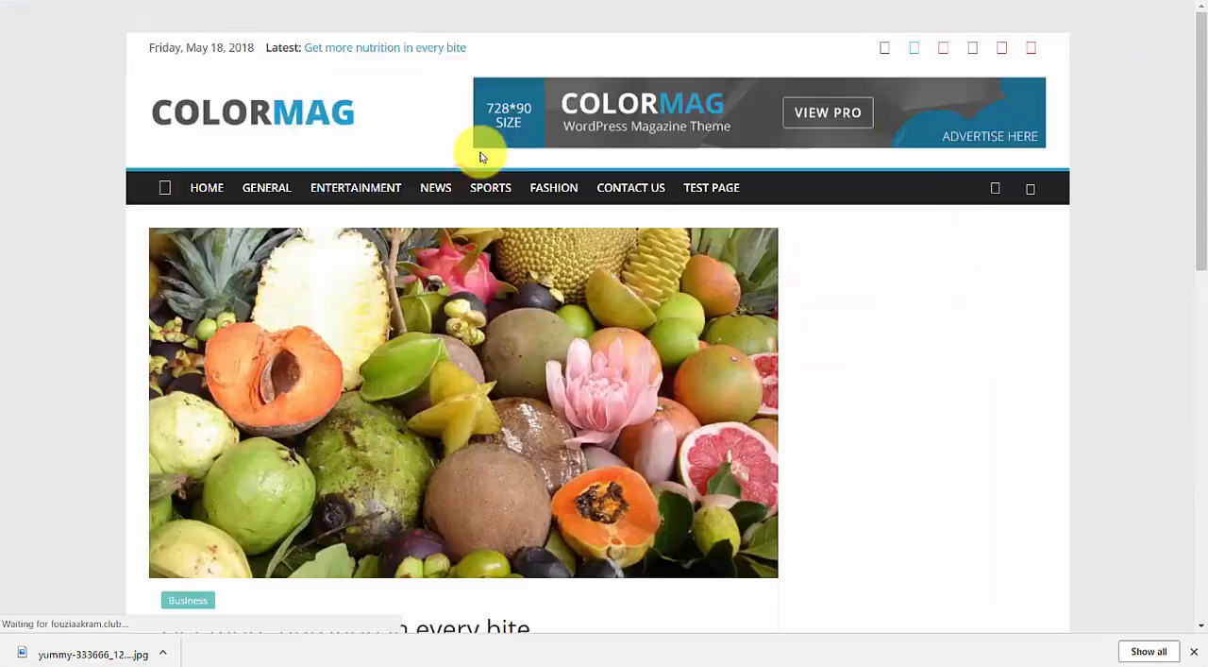
scroll(500, 161, "down", 2)
scroll(481, 184, "up", 4)
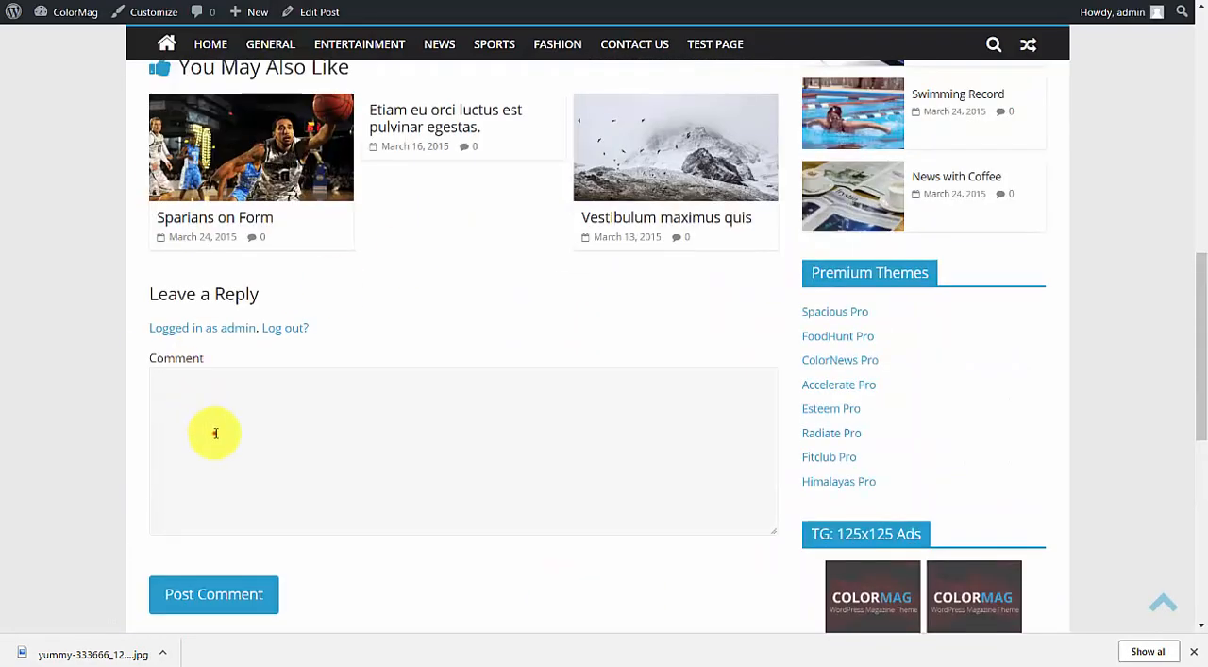
left_click(213, 432)
scroll(486, 252, "up", 6)
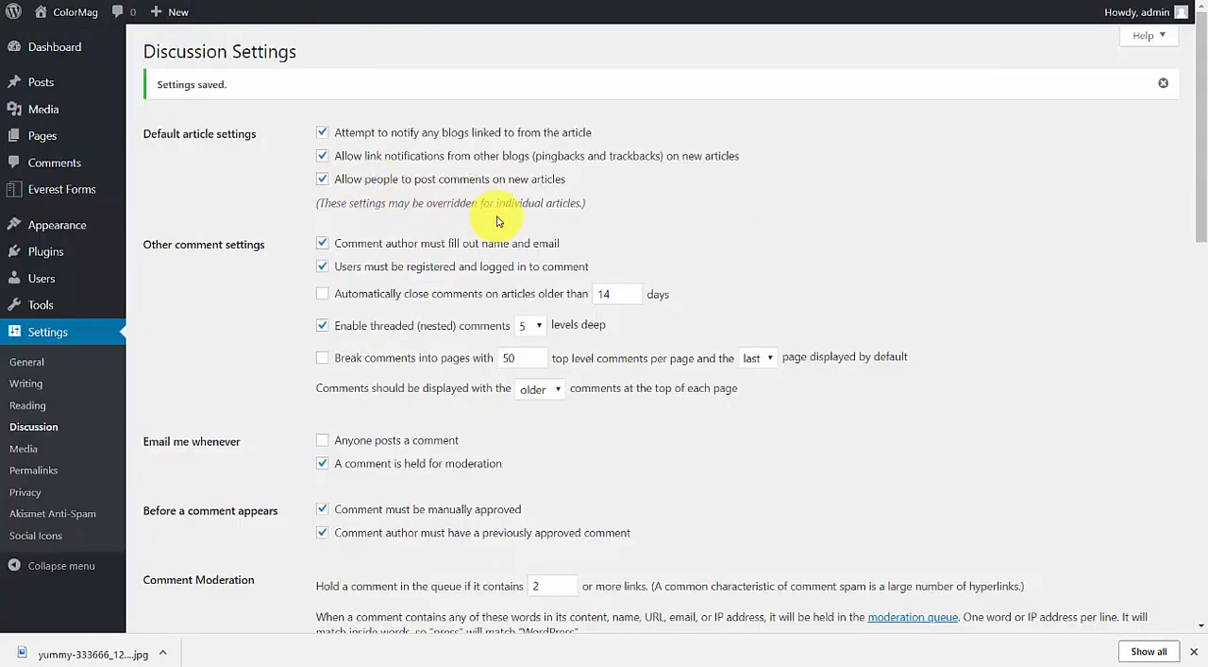
Open the General settings, and go back to the live site's home page to review it.
left_click(38, 365)
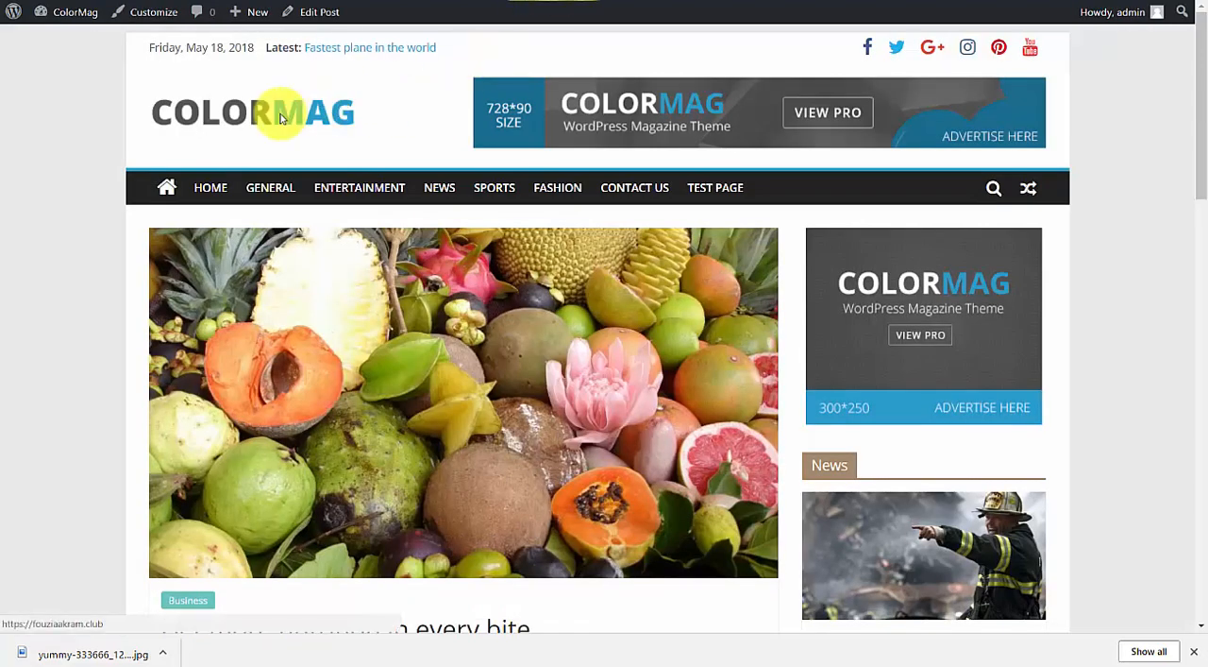
left_click(304, 110)
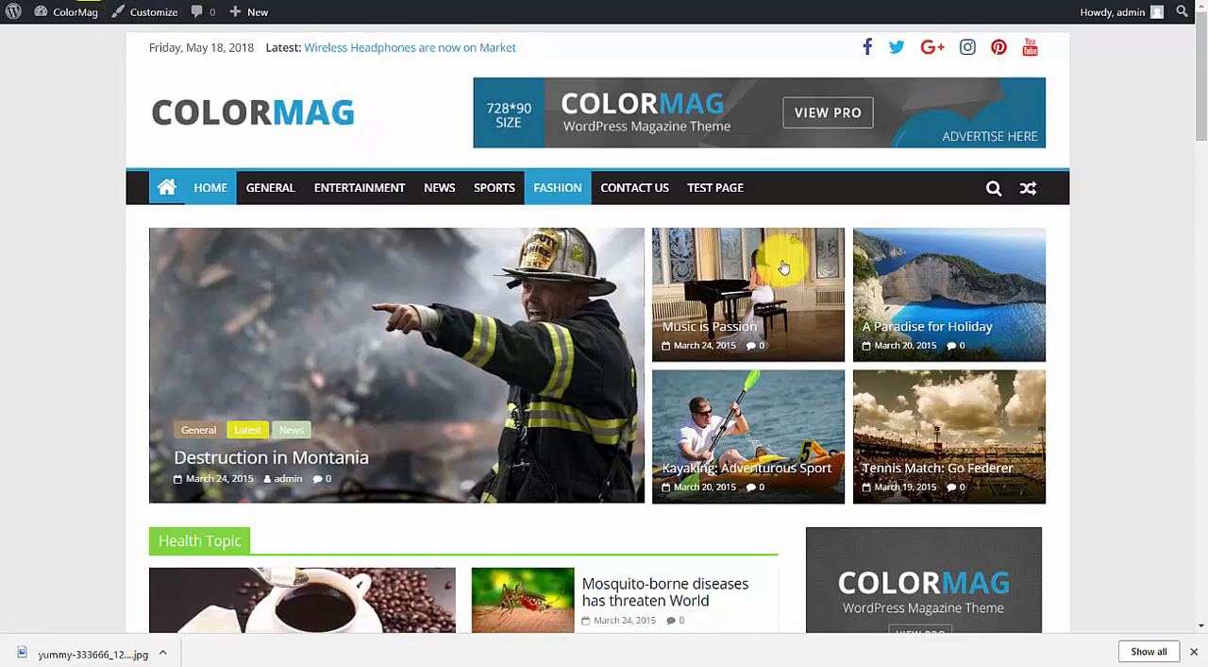
left_click_drag(1199, 108, 1196, 28)
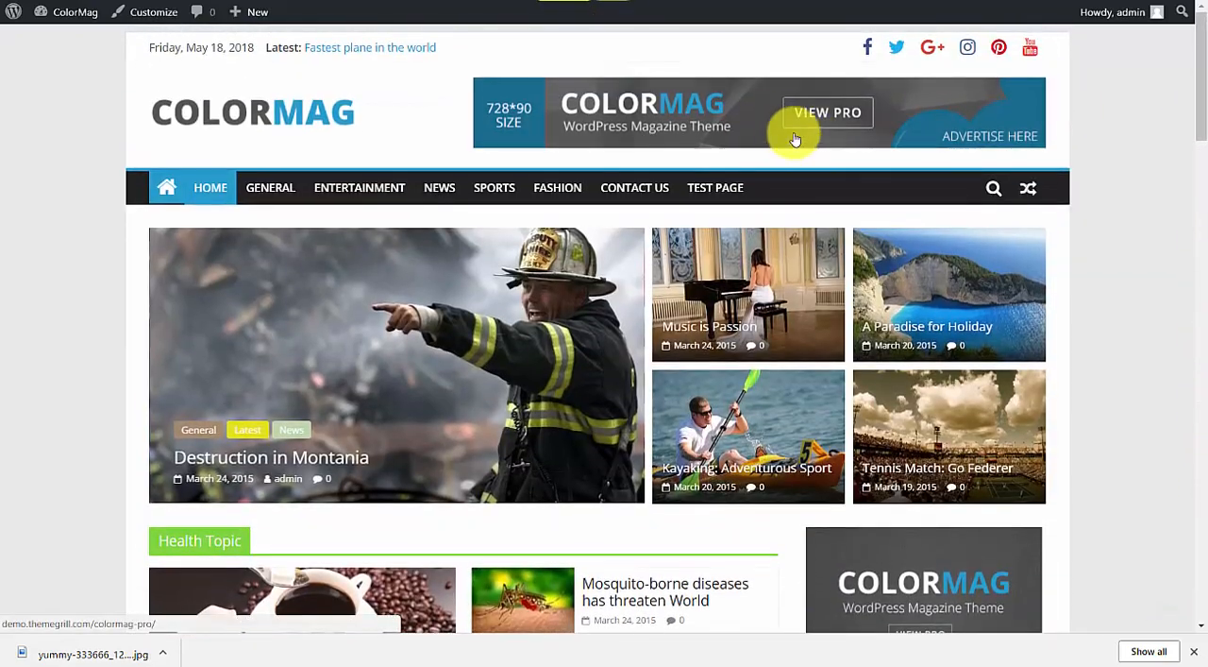